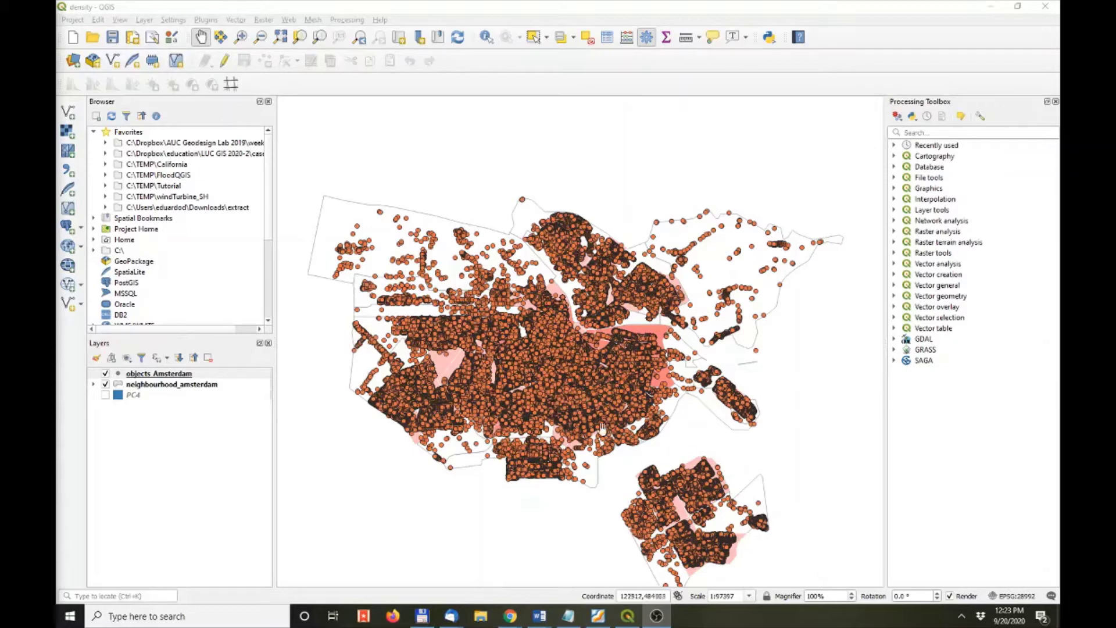
- View the neighbourhood_amsterdam and PC4 layers each on their own, then show objects_Amsterdam over neighbourhood_amsterdam with PC4 hidden
{"action": "left_click_drag", "start_coordinate": [428, 410], "coordinate": [422, 374]}
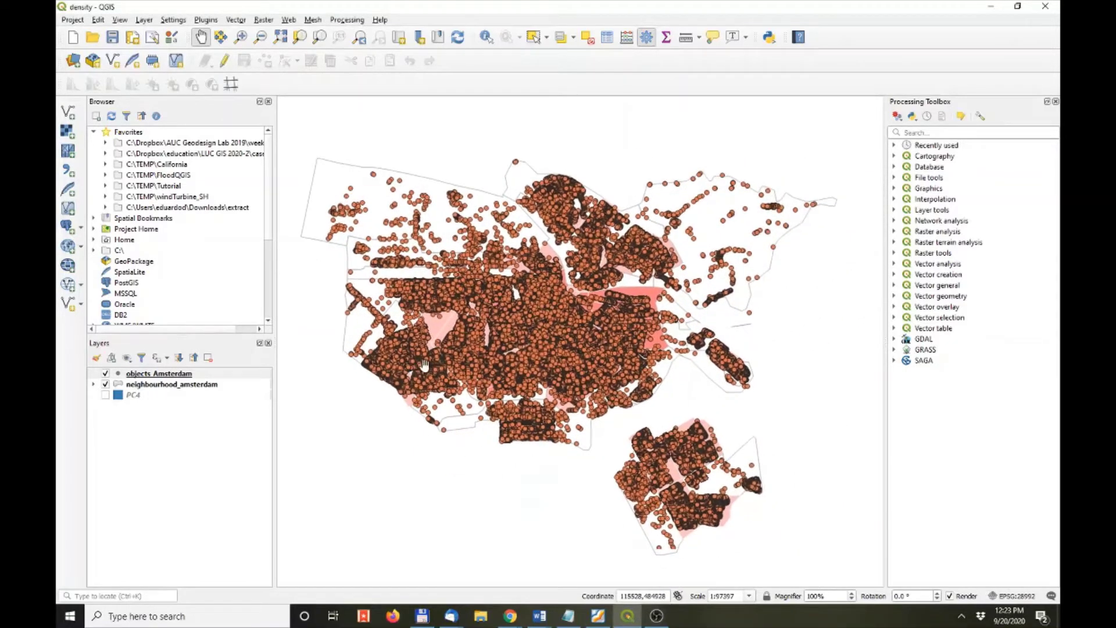
{"action": "left_click", "coordinate": [106, 374]}
{"action": "left_click", "coordinate": [106, 384]}
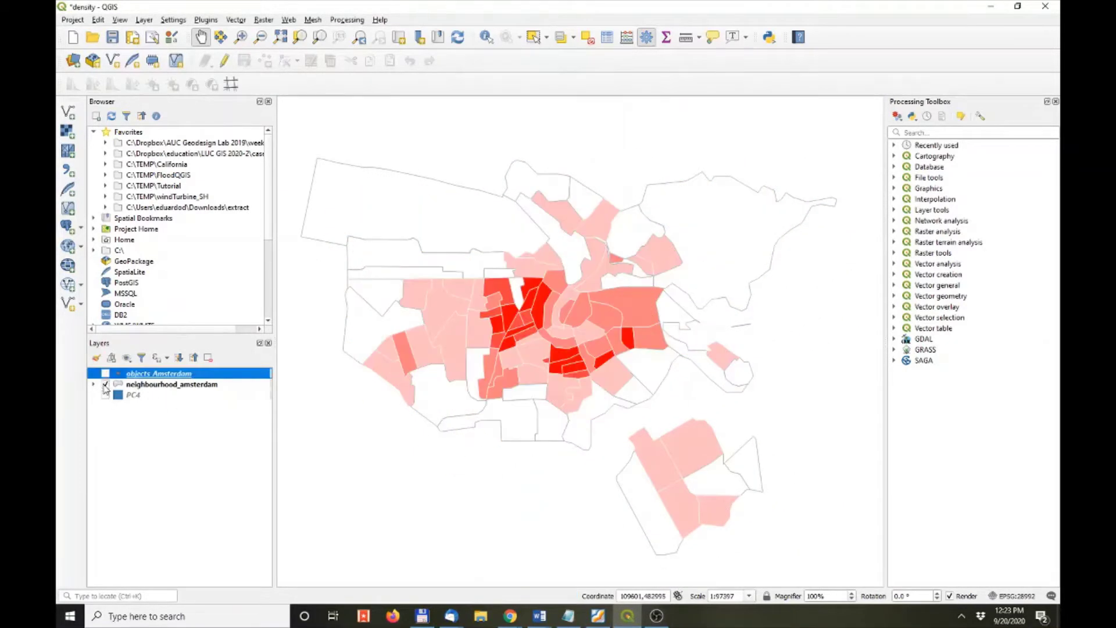
{"action": "left_click", "coordinate": [105, 384]}
{"action": "left_click", "coordinate": [105, 396]}
{"action": "left_click", "coordinate": [105, 384]}
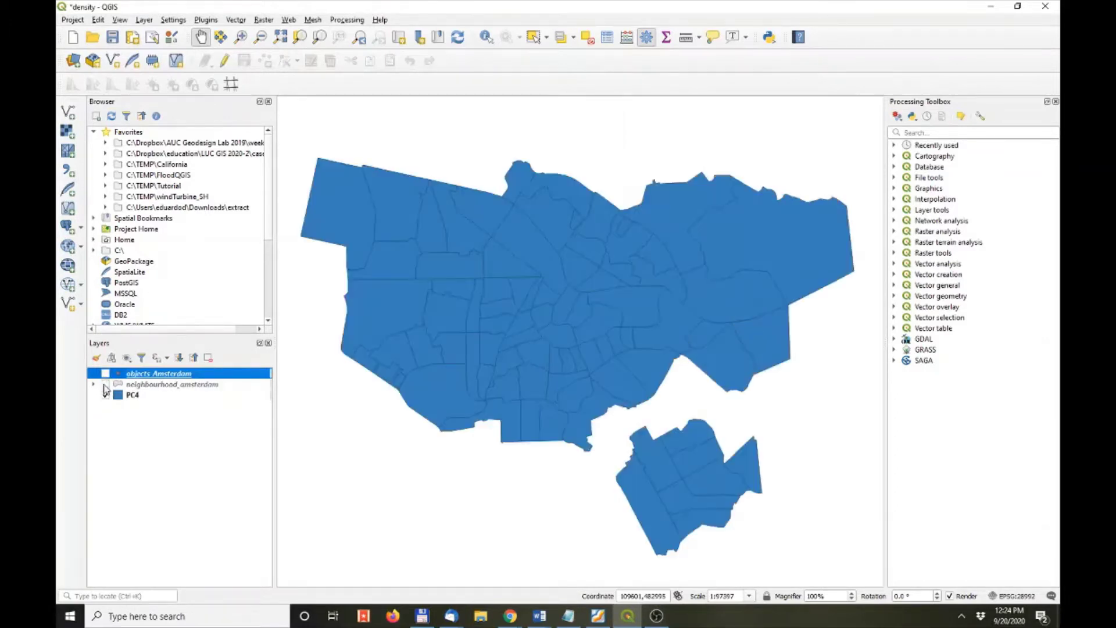
{"action": "left_click", "coordinate": [105, 374]}
{"action": "left_click", "coordinate": [105, 395]}
{"action": "left_click", "coordinate": [105, 384]}
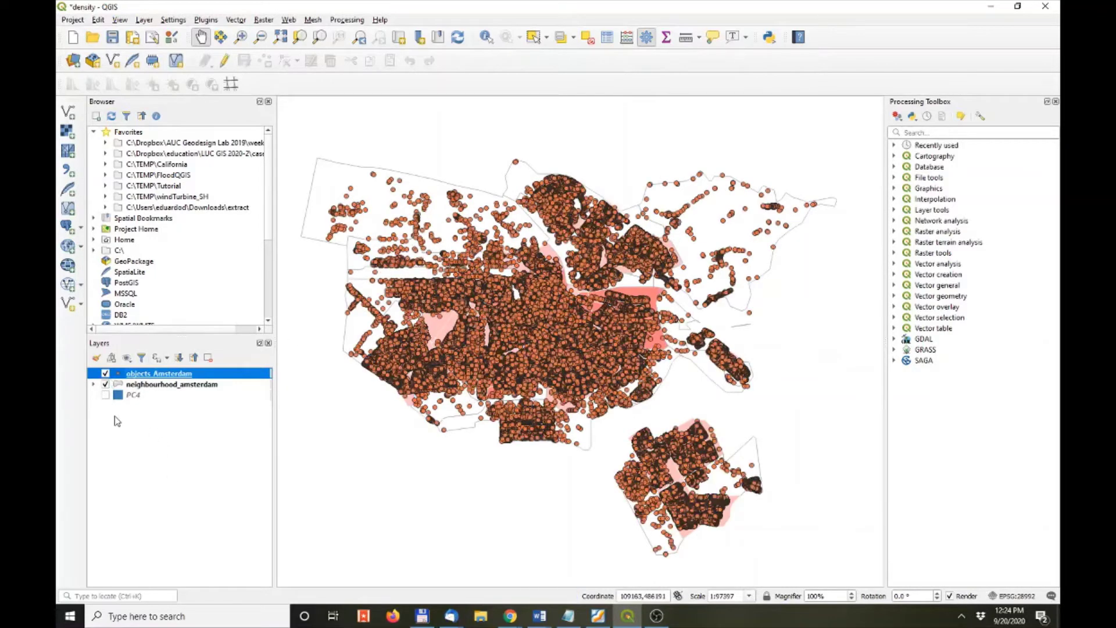
- Open the attribute table of the objects_Amsterdam layer and bring its window into clear view
{"action": "right_click", "coordinate": [165, 376]}
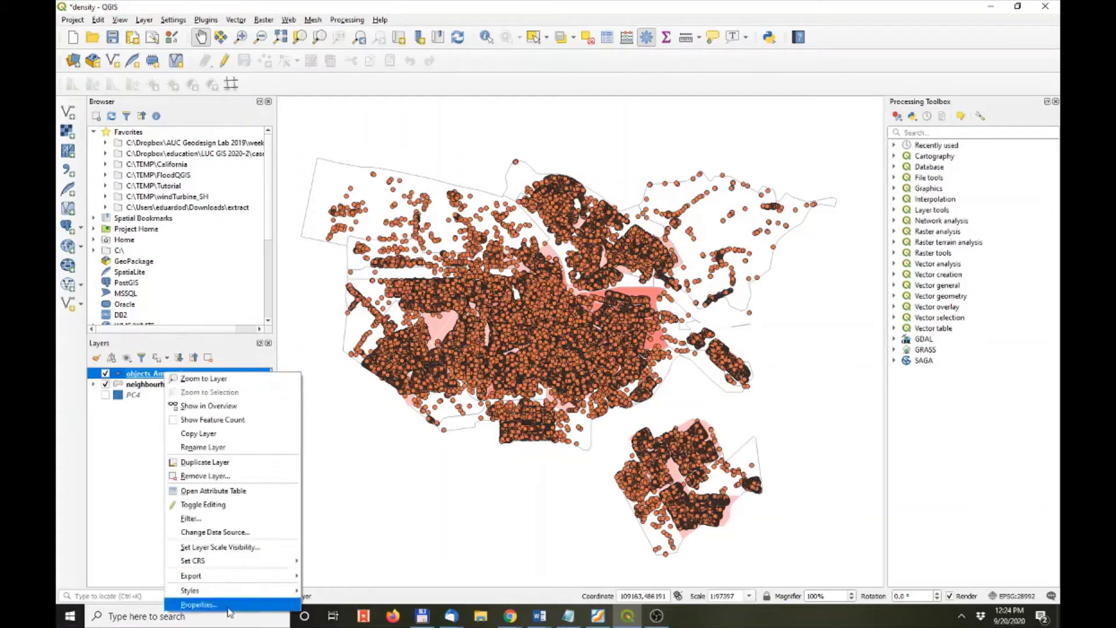
{"action": "left_click", "coordinate": [211, 504]}
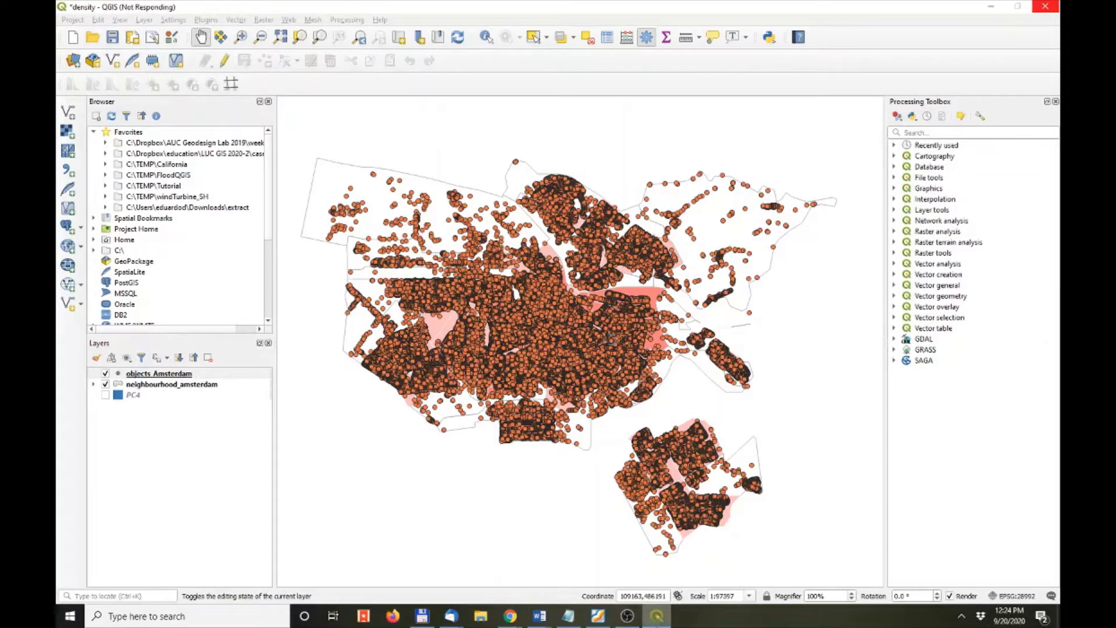
{"action": "left_click", "coordinate": [658, 619]}
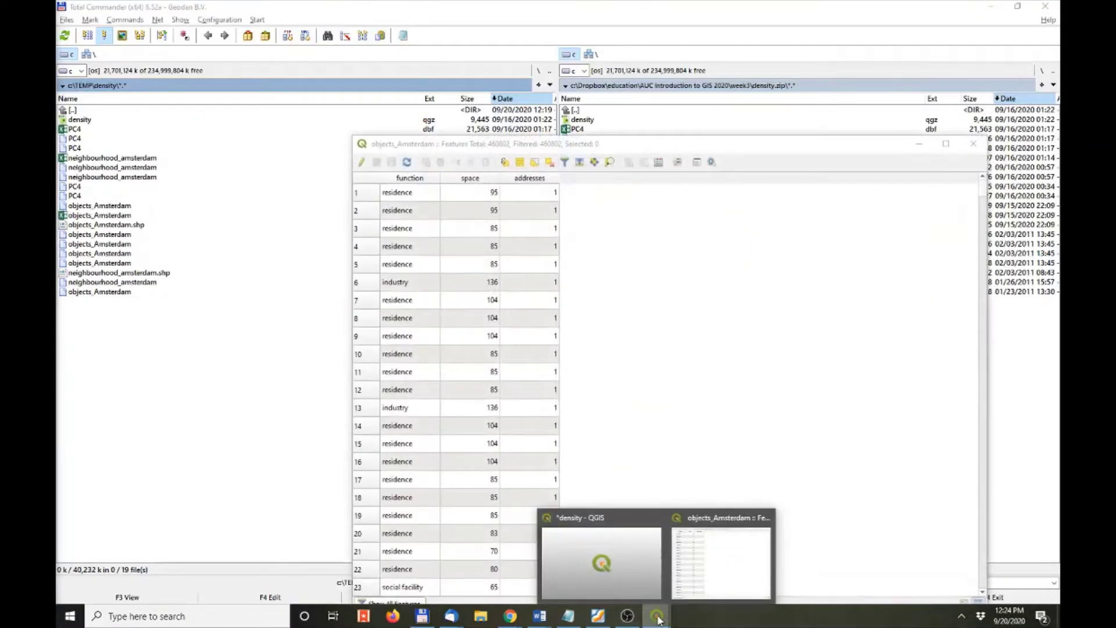
{"action": "left_click", "coordinate": [1019, 7]}
{"action": "left_click", "coordinate": [866, 88]}
{"action": "left_click_drag", "start_coordinate": [847, 145], "coordinate": [829, 93]}
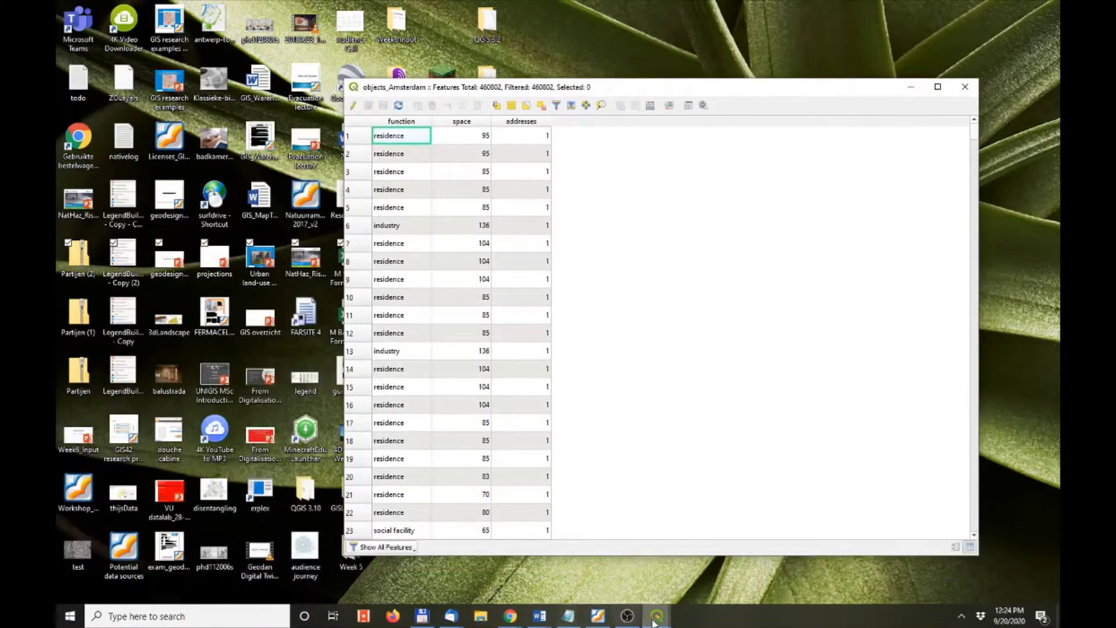
- Select the second record in the objects_Amsterdam attribute table and return to the density project's map window
{"action": "left_click", "coordinate": [356, 156]}
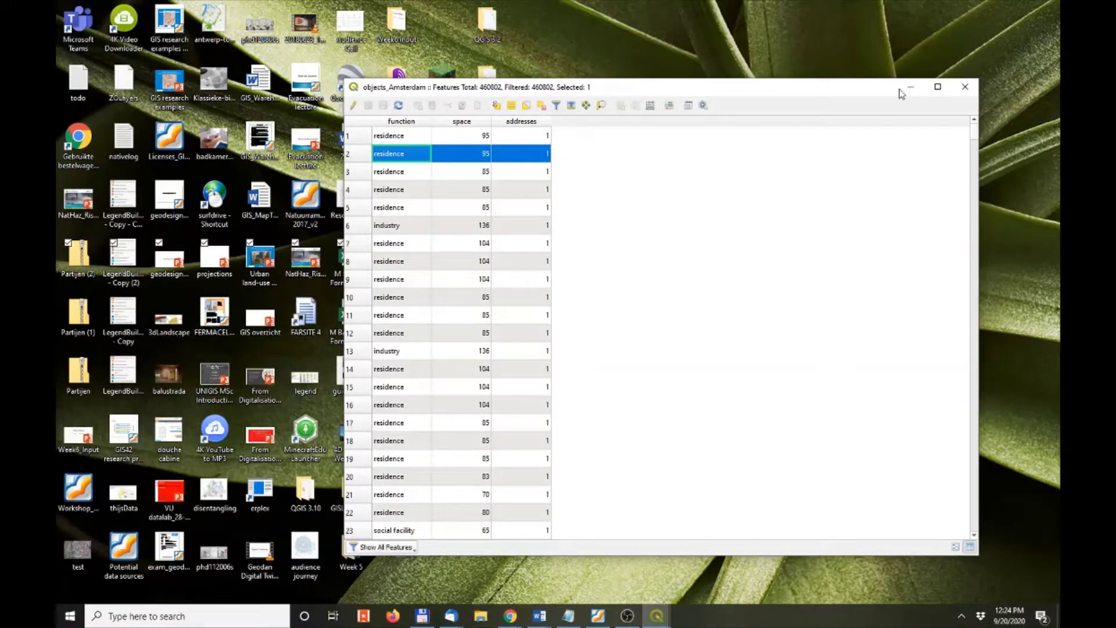
{"action": "left_click", "coordinate": [628, 616]}
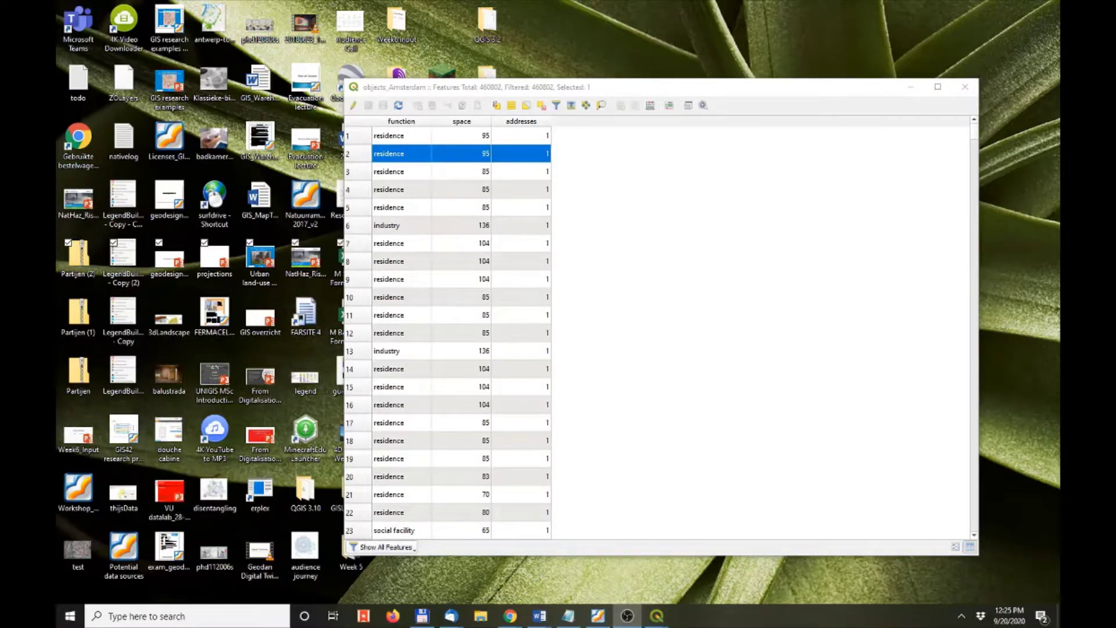
{"action": "mouse_move", "coordinate": [659, 618]}
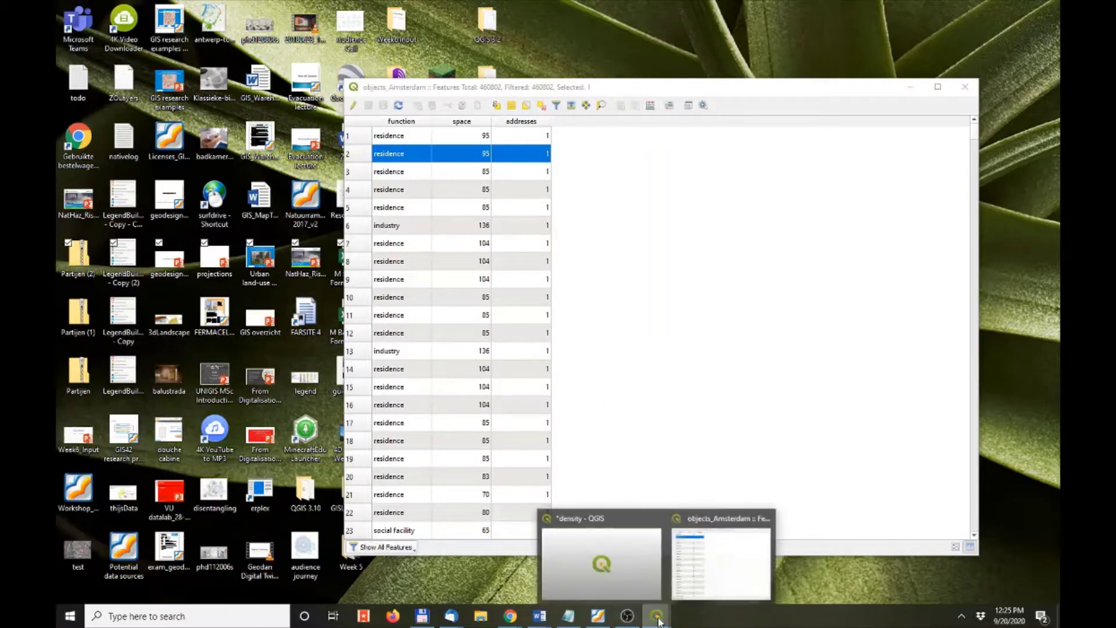
{"action": "left_click", "coordinate": [606, 567]}
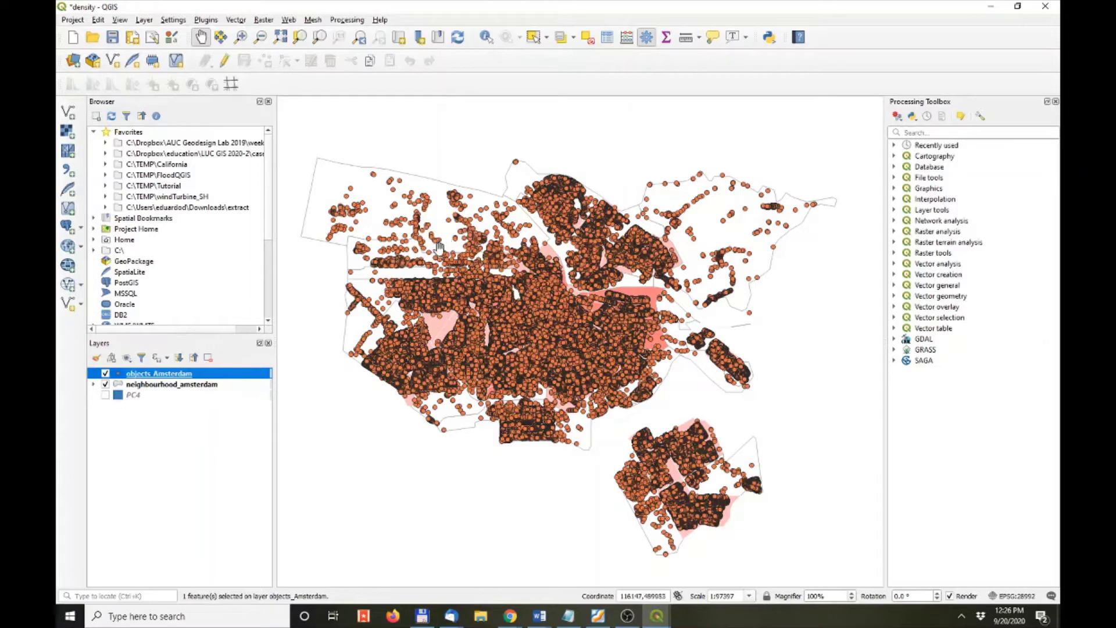
- Start the Rasterize (Vector to Raster) conversion for objects_Amsterdam and use the addresses field as the burn-in value
{"action": "left_click", "coordinate": [259, 22]}
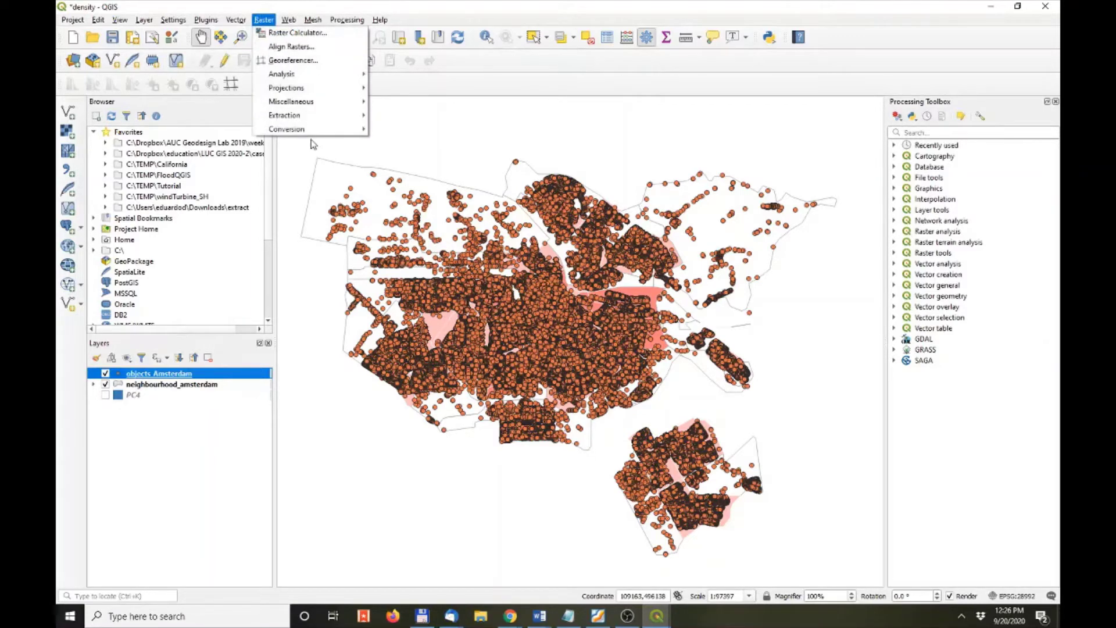
{"action": "mouse_move", "coordinate": [311, 133]}
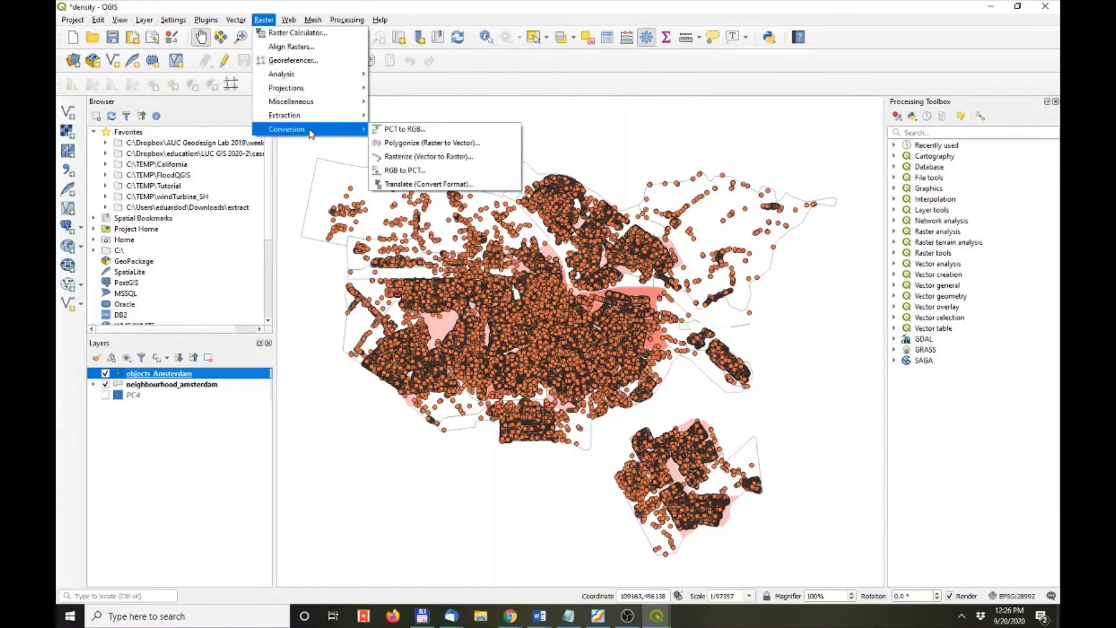
{"action": "left_click", "coordinate": [428, 163]}
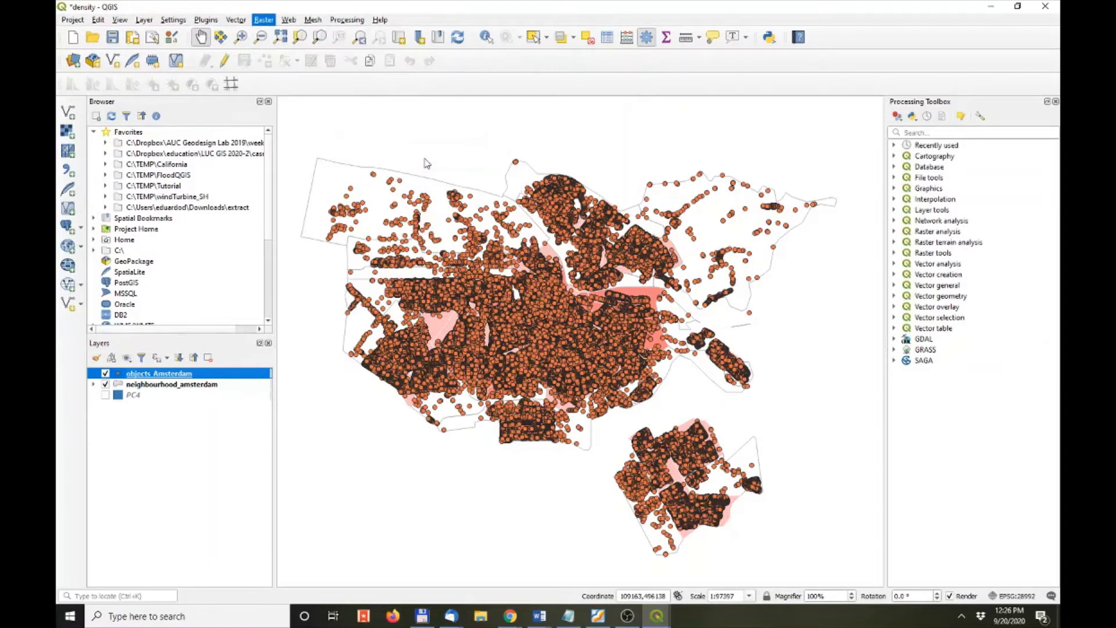
{"action": "key", "text": "alt+Tab"}
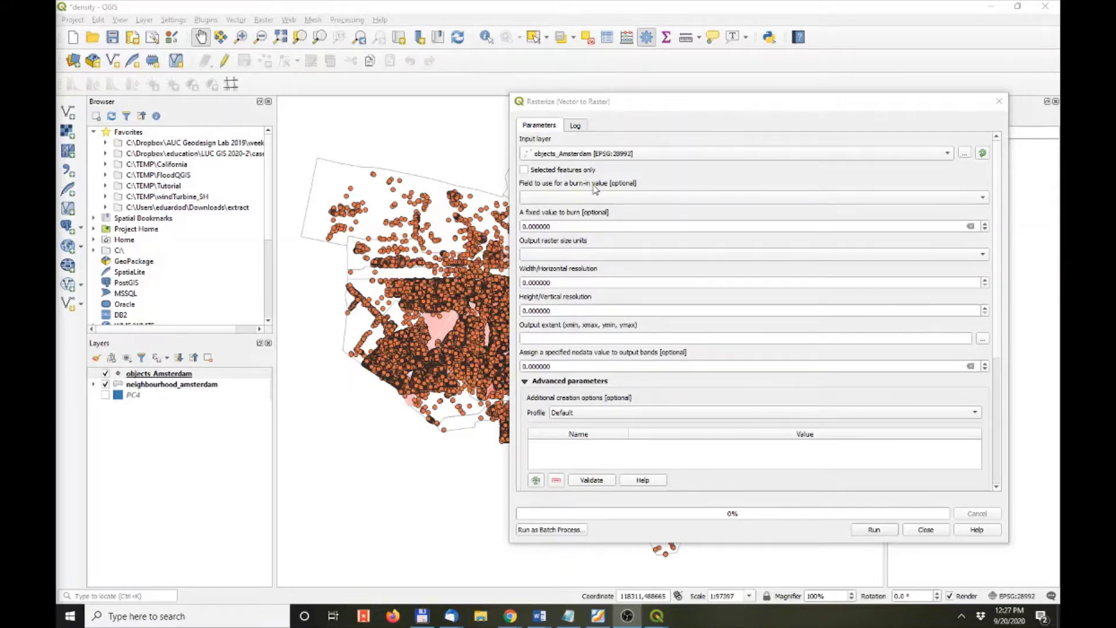
{"action": "left_click", "coordinate": [525, 167]}
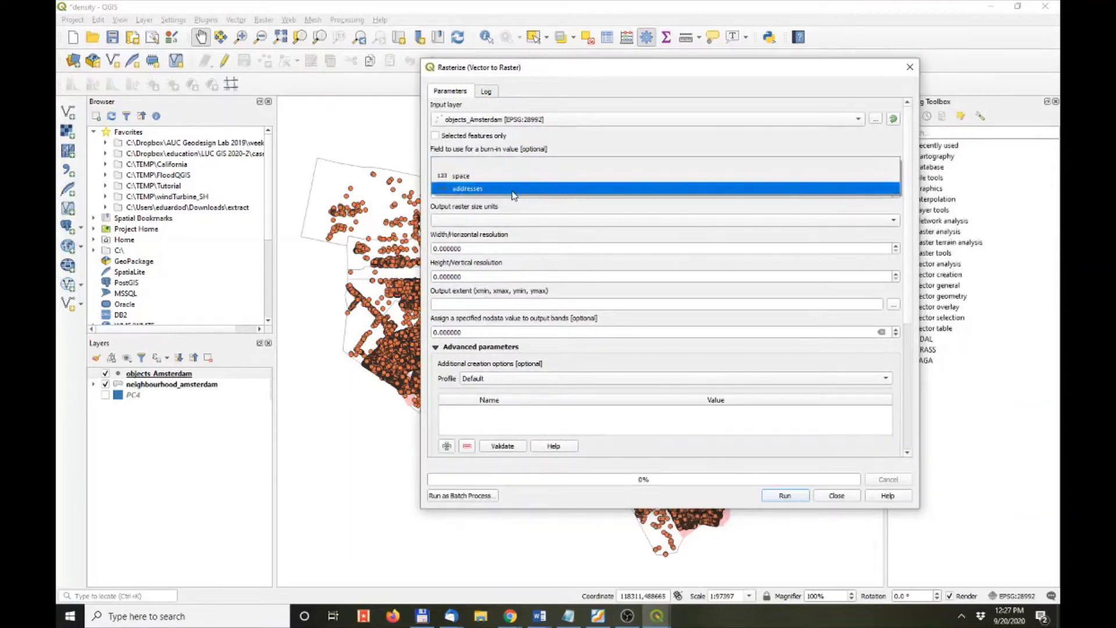
{"action": "left_click", "coordinate": [514, 191]}
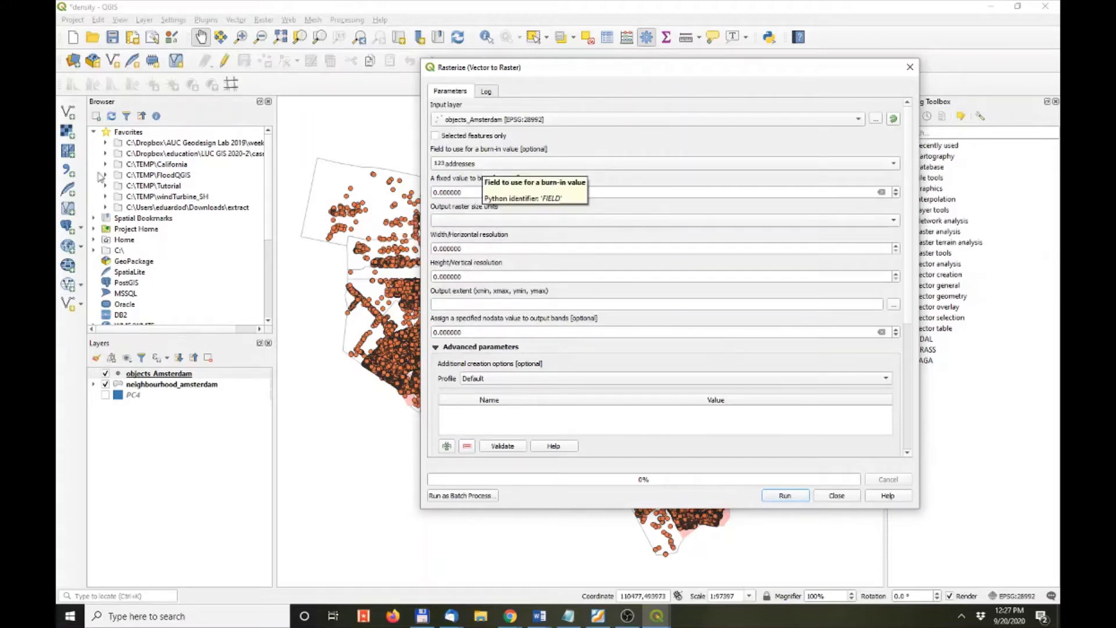
- Review the addresses column in the objects_Amsterdam attribute table, then return to the Rasterize settings
{"action": "mouse_move", "coordinate": [657, 616]}
{"action": "left_click", "coordinate": [715, 549]}
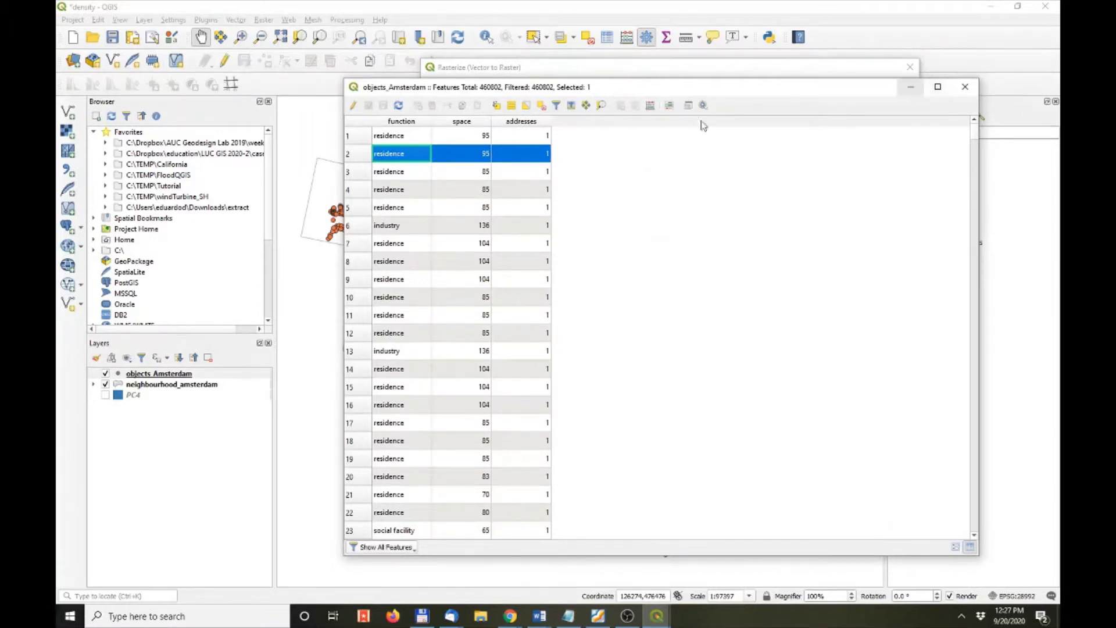
{"action": "left_click", "coordinate": [911, 88]}
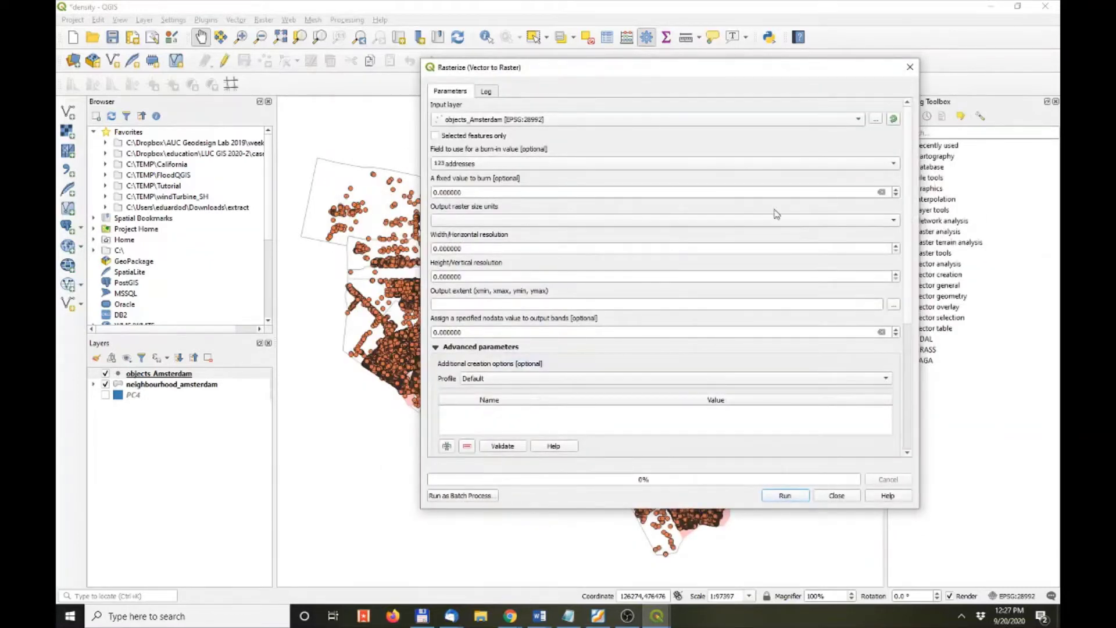
- Set the output raster size units to Georeferenced units with a horizontal and vertical resolution of 100
{"action": "left_click", "coordinate": [457, 221]}
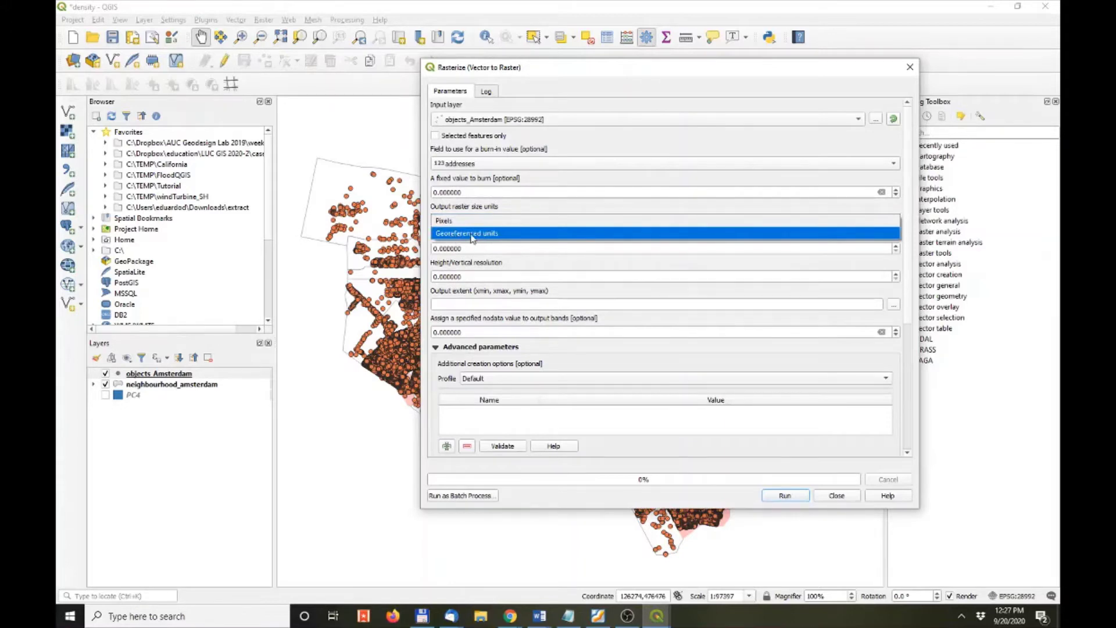
{"action": "left_click", "coordinate": [472, 235]}
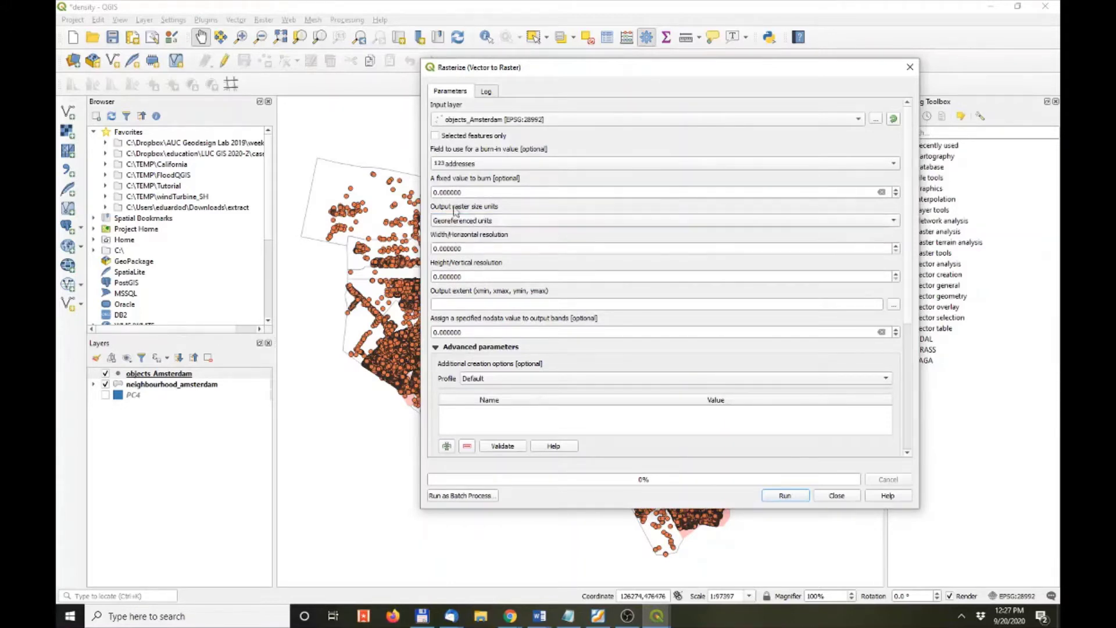
{"action": "left_click", "coordinate": [475, 248]}
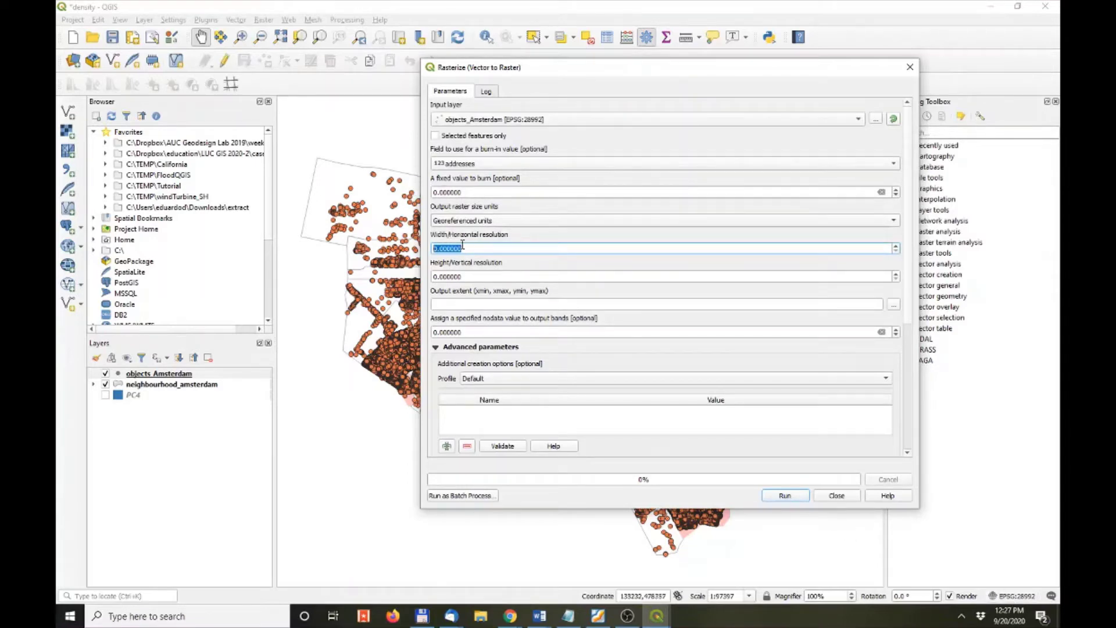
{"action": "type", "text": "100"}
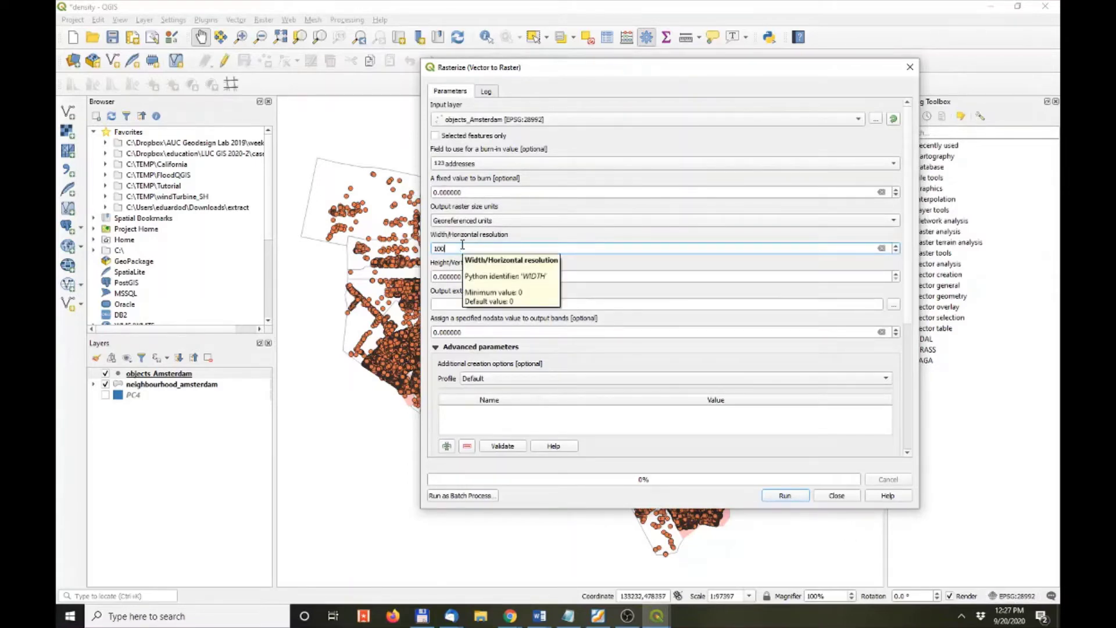
{"action": "key", "text": "Tab"}
{"action": "type", "text": "100"}
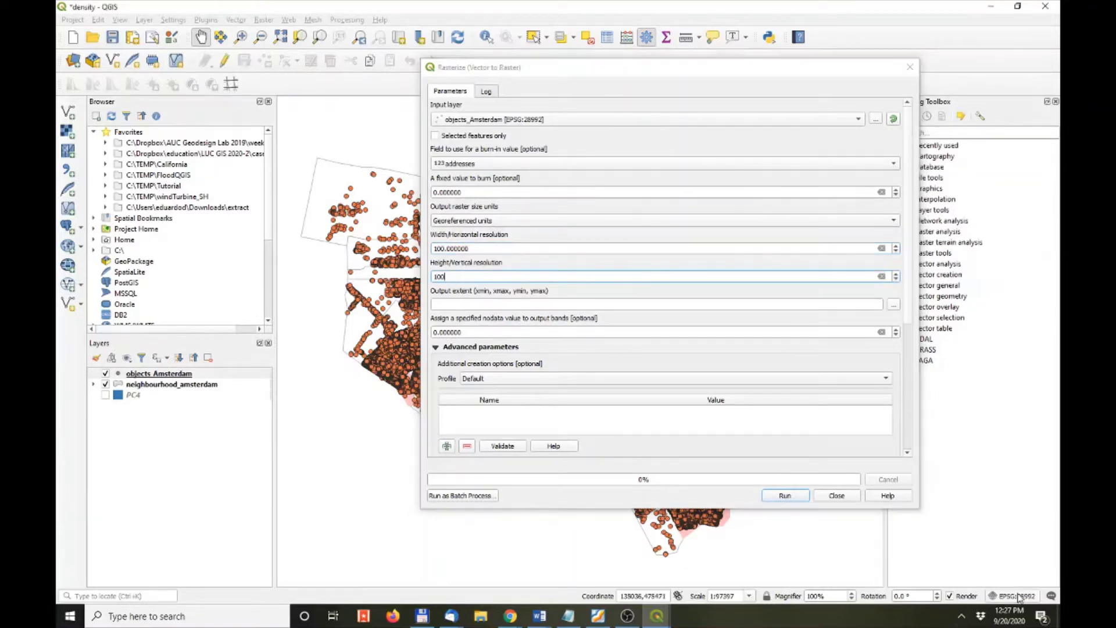
- Check the project's coordinate reference system, Amersfoort / RD New, and leave its settings without applying changes
{"action": "left_click", "coordinate": [1001, 596]}
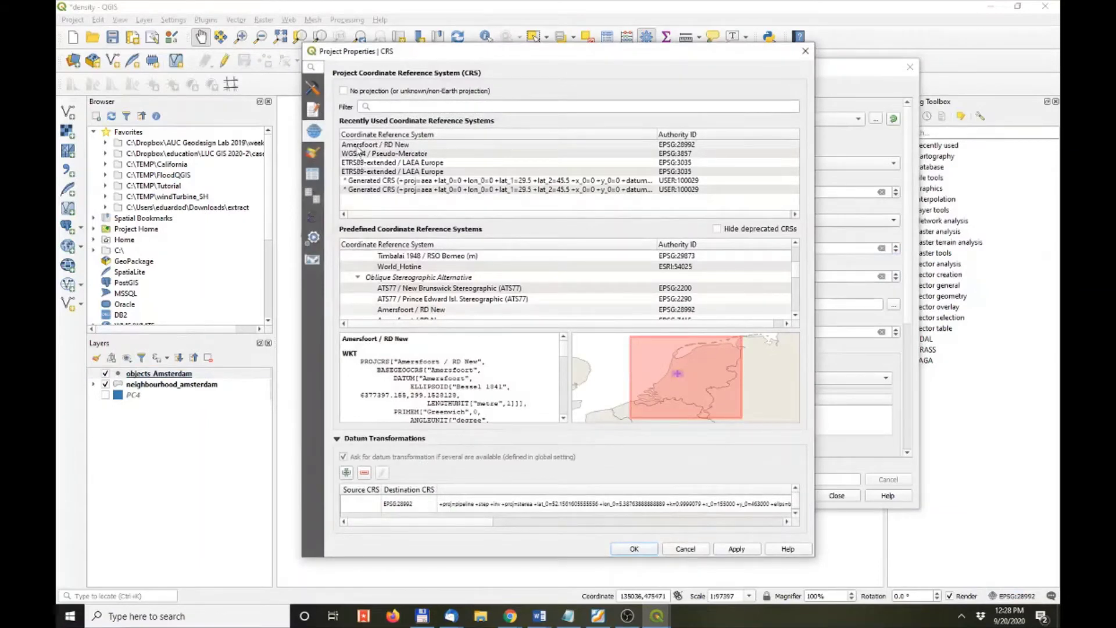
{"action": "left_click", "coordinate": [360, 145]}
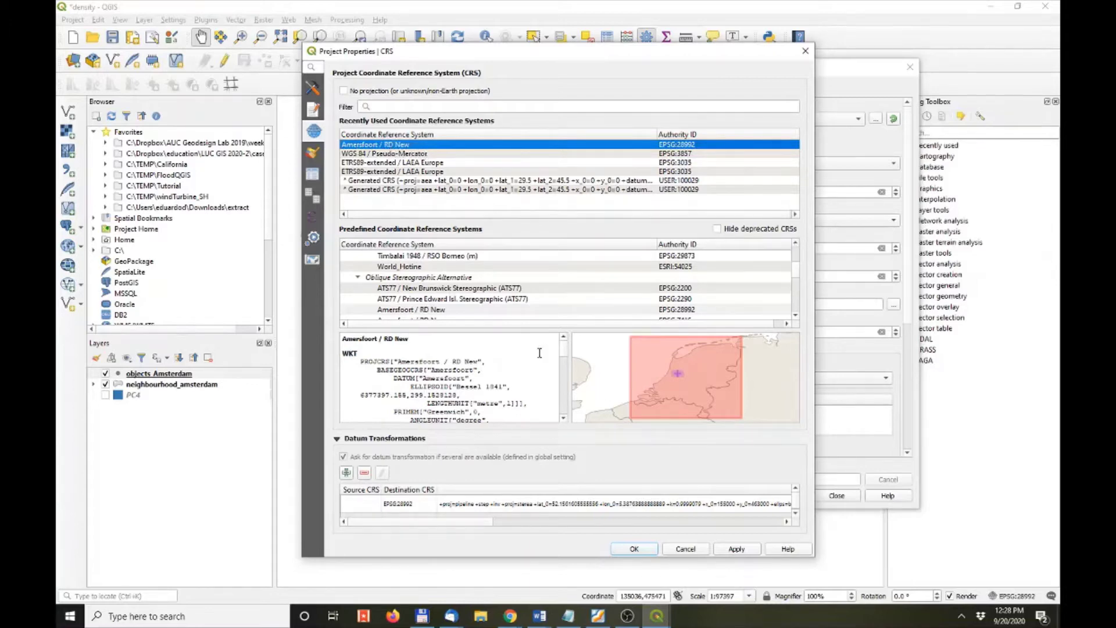
{"action": "left_click", "coordinate": [687, 550]}
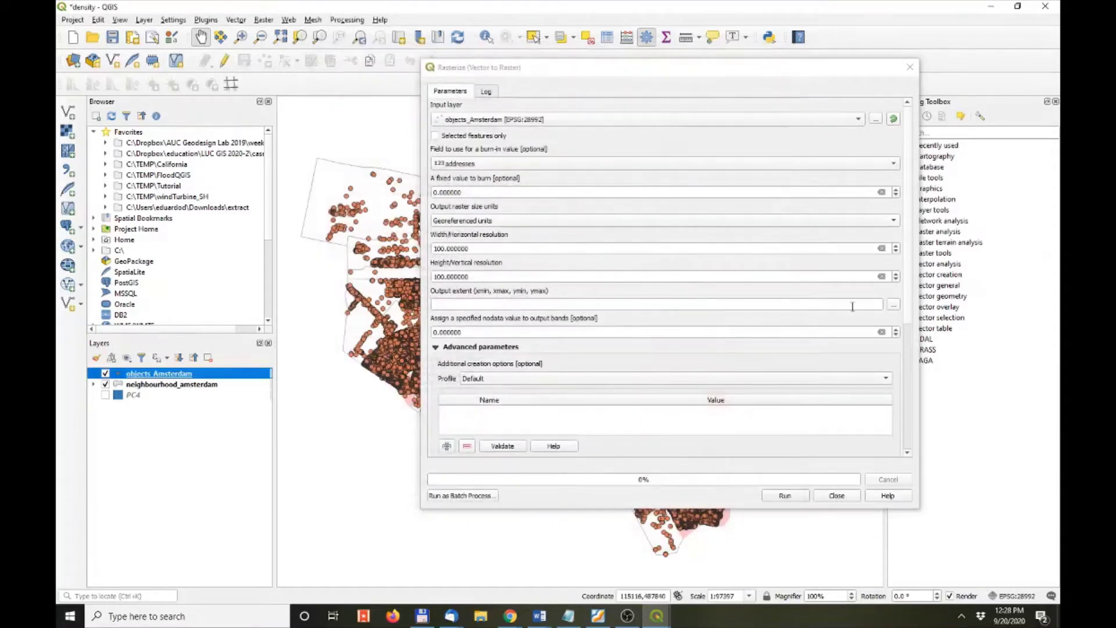
- Set the raster output extent from the extent of the neighbourhood_amsterdam layer
{"action": "left_click", "coordinate": [893, 304]}
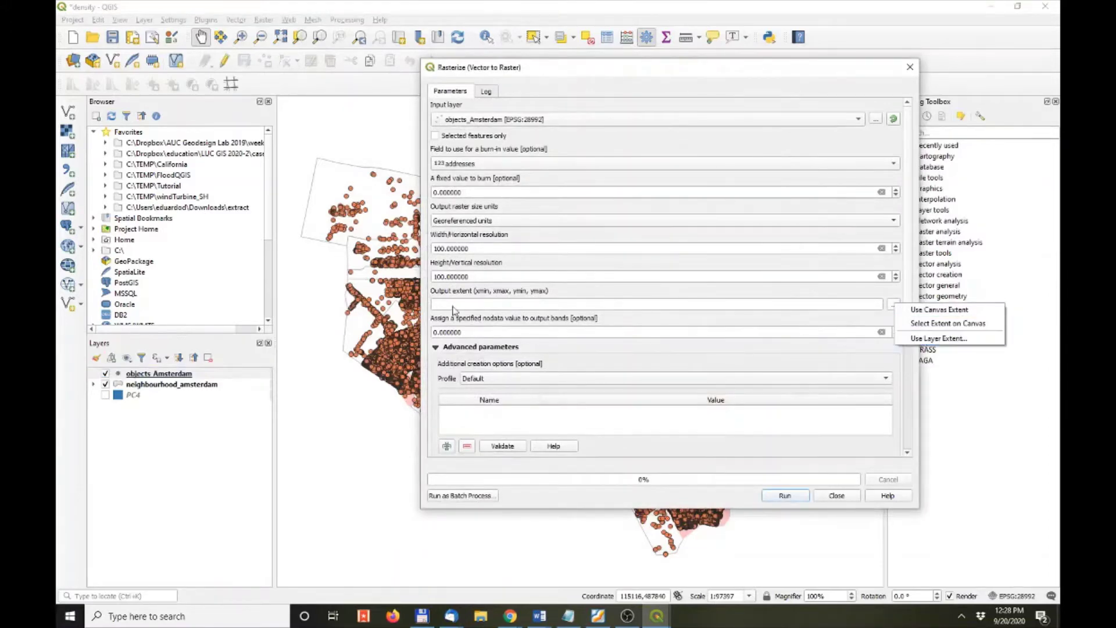
{"action": "left_click", "coordinate": [931, 340]}
{"action": "left_click", "coordinate": [625, 293]}
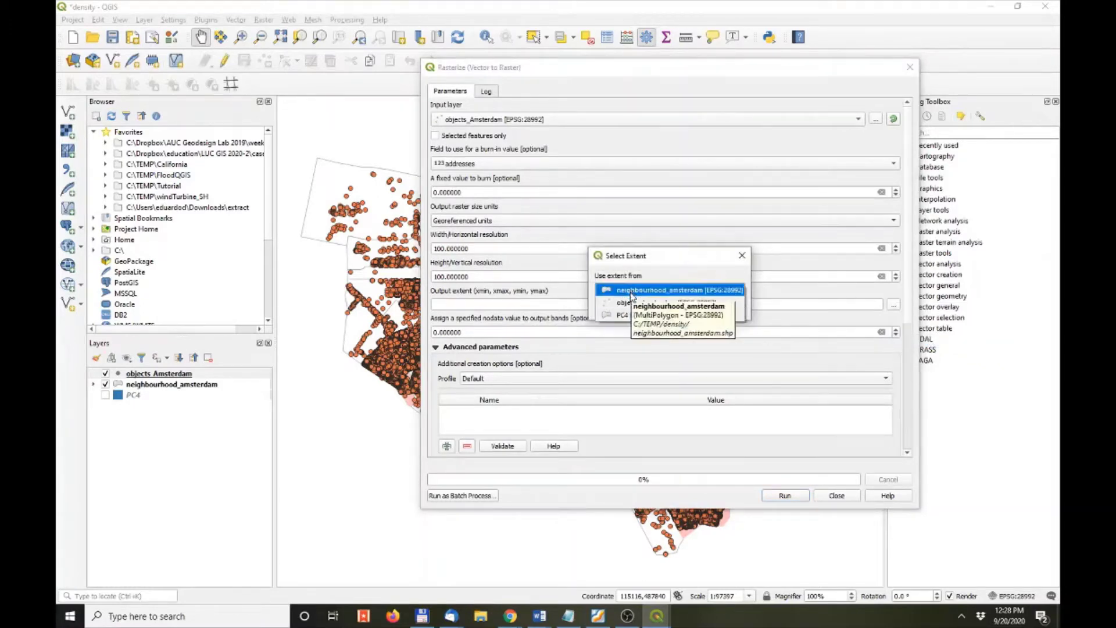
{"action": "left_click", "coordinate": [631, 292]}
{"action": "left_click", "coordinate": [669, 308]}
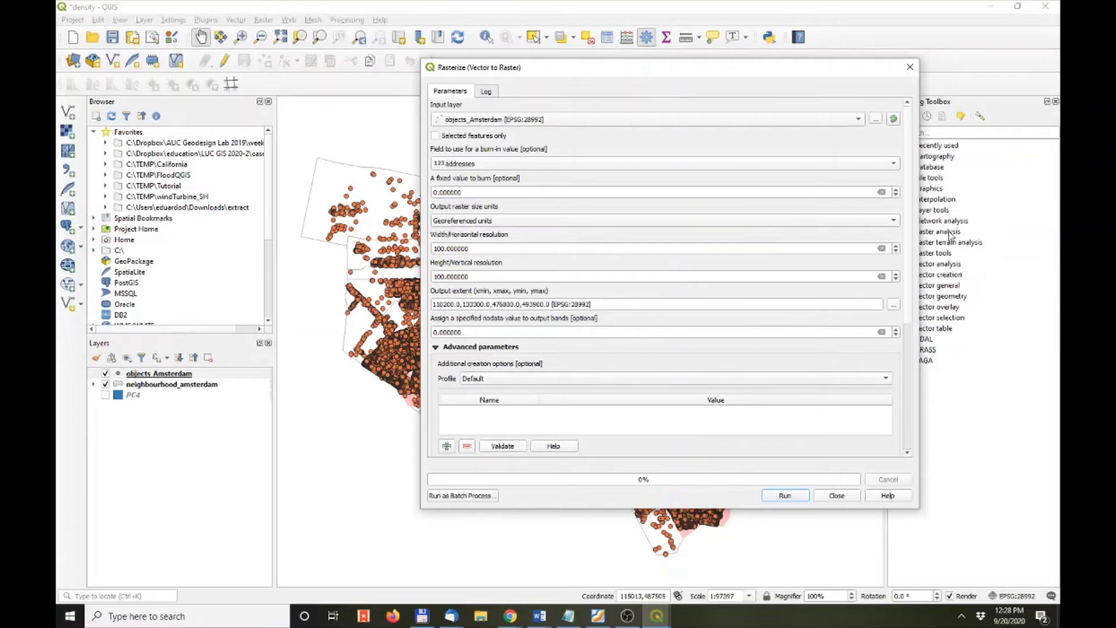
- Add -add as an additional command-line parameter in the advanced Rasterize settings
{"action": "scroll", "coordinate": [903, 293], "scroll_direction": "down", "scroll_amount": 3}
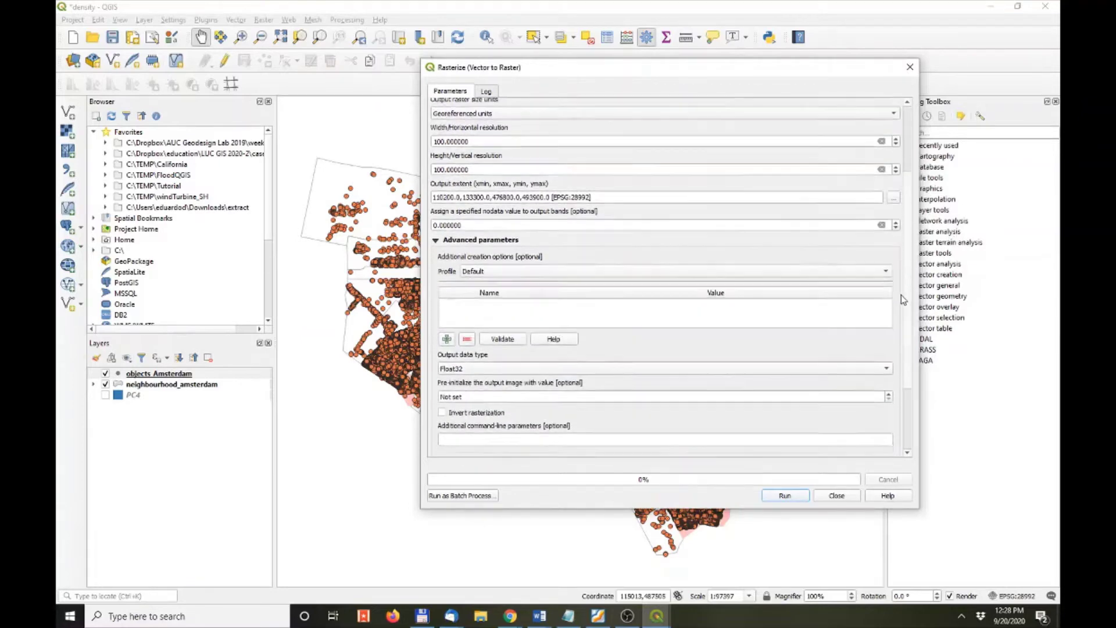
{"action": "scroll", "coordinate": [903, 296], "scroll_direction": "down", "scroll_amount": 3}
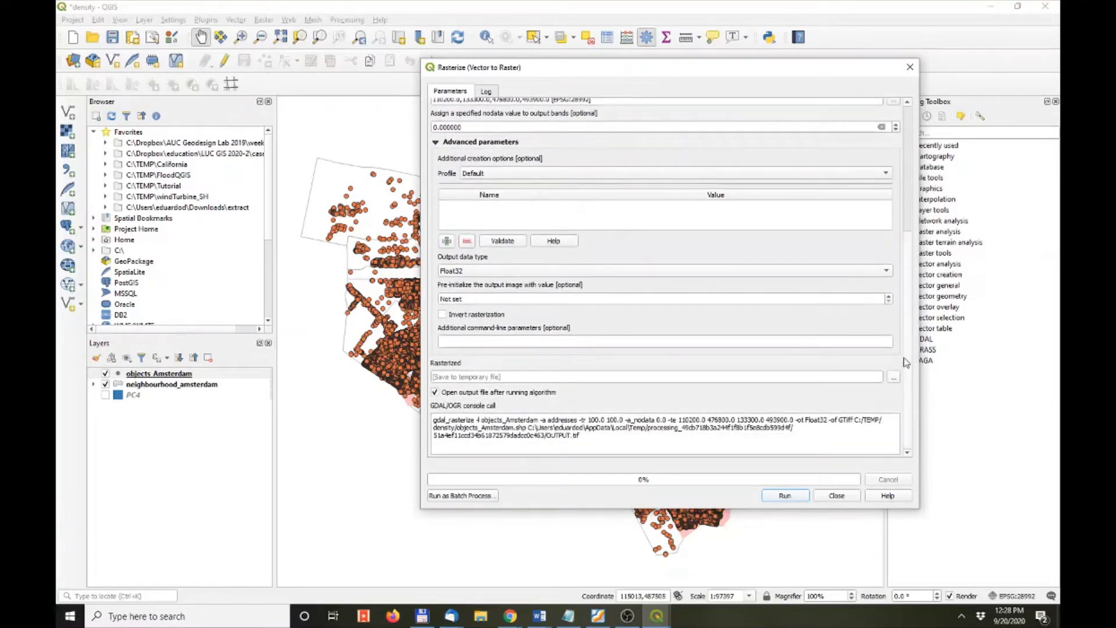
{"action": "left_click", "coordinate": [518, 342]}
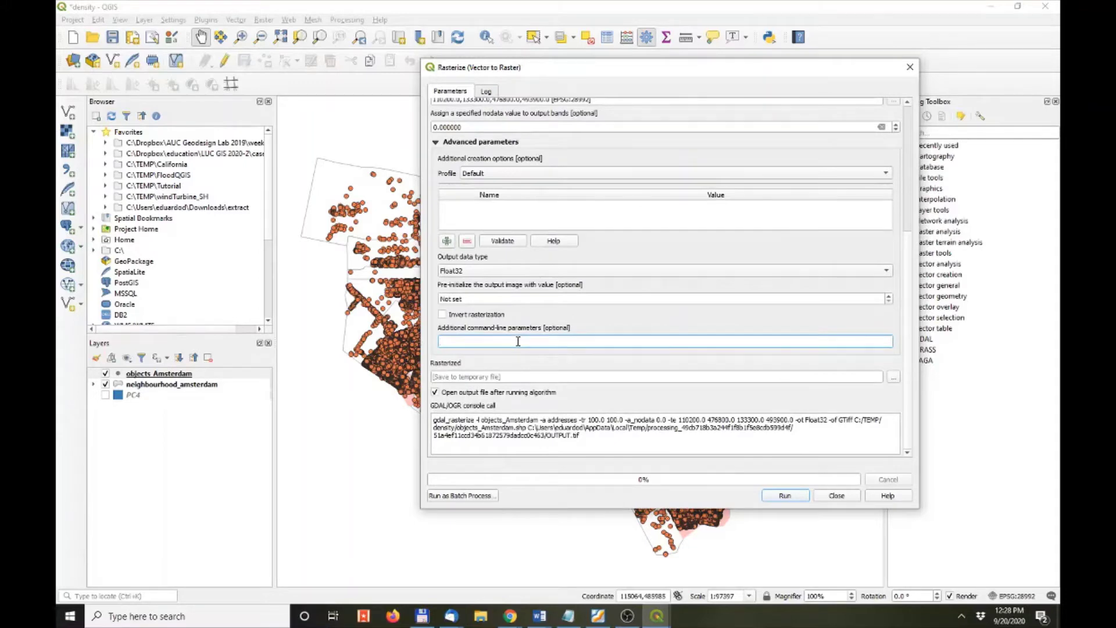
{"action": "type", "text": "-"}
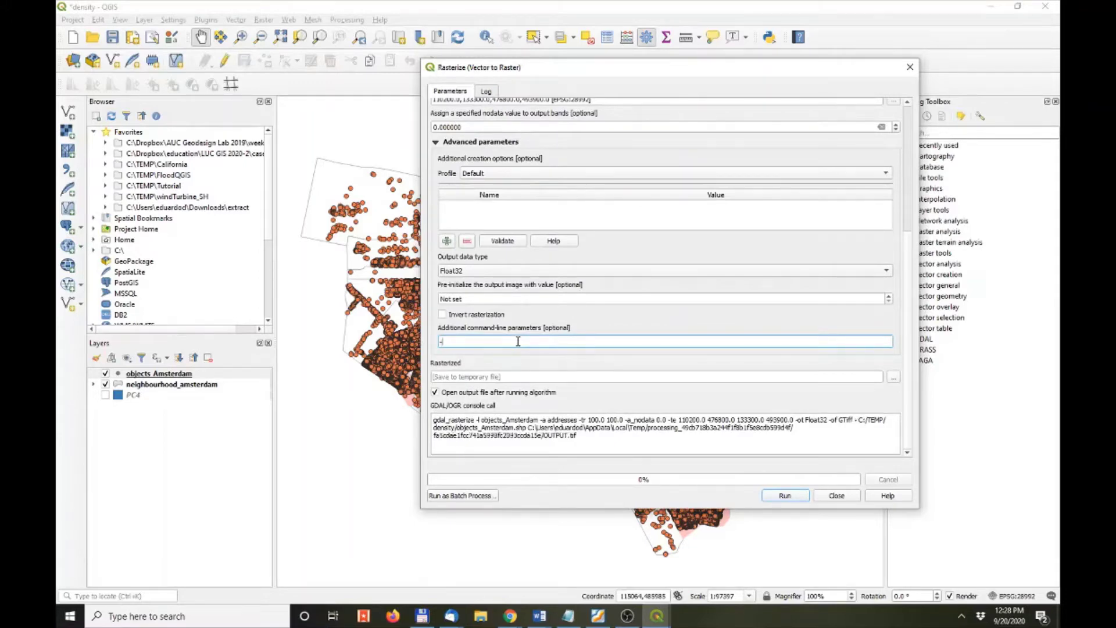
{"action": "type", "text": "add"}
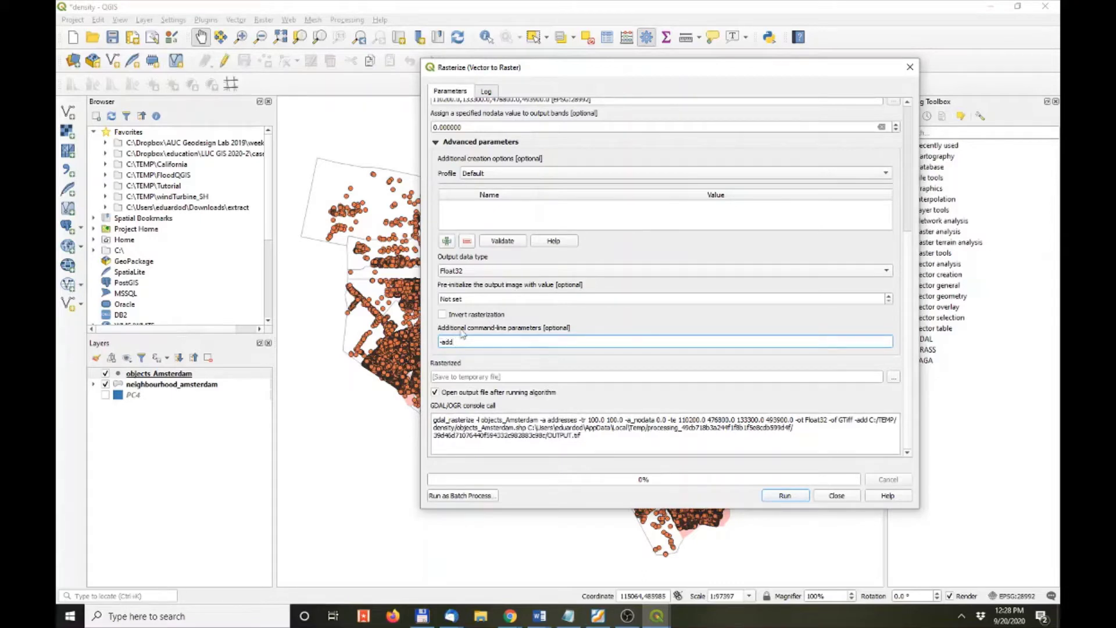
- Clear the optional fixed value to burn in the Rasterize parameters
{"action": "left_click_drag", "start_coordinate": [907, 251], "coordinate": [909, 168]}
{"action": "left_click", "coordinate": [556, 137]}
{"action": "left_click_drag", "start_coordinate": [908, 152], "coordinate": [908, 138]}
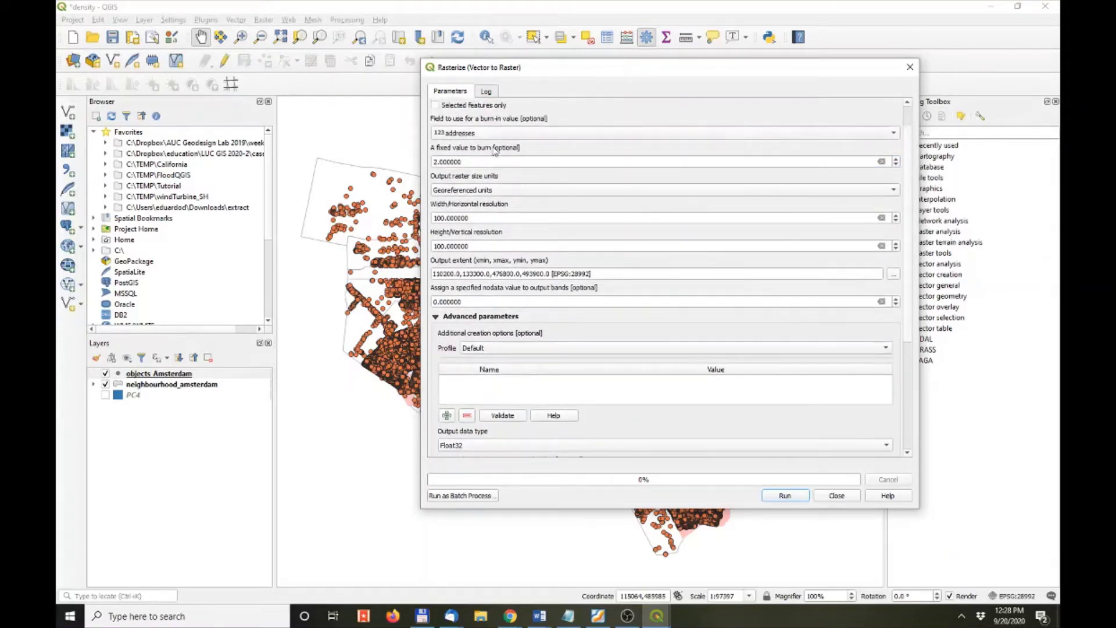
{"action": "left_click_drag", "start_coordinate": [499, 161], "coordinate": [389, 161]}
{"action": "key", "text": "BackSpace"}
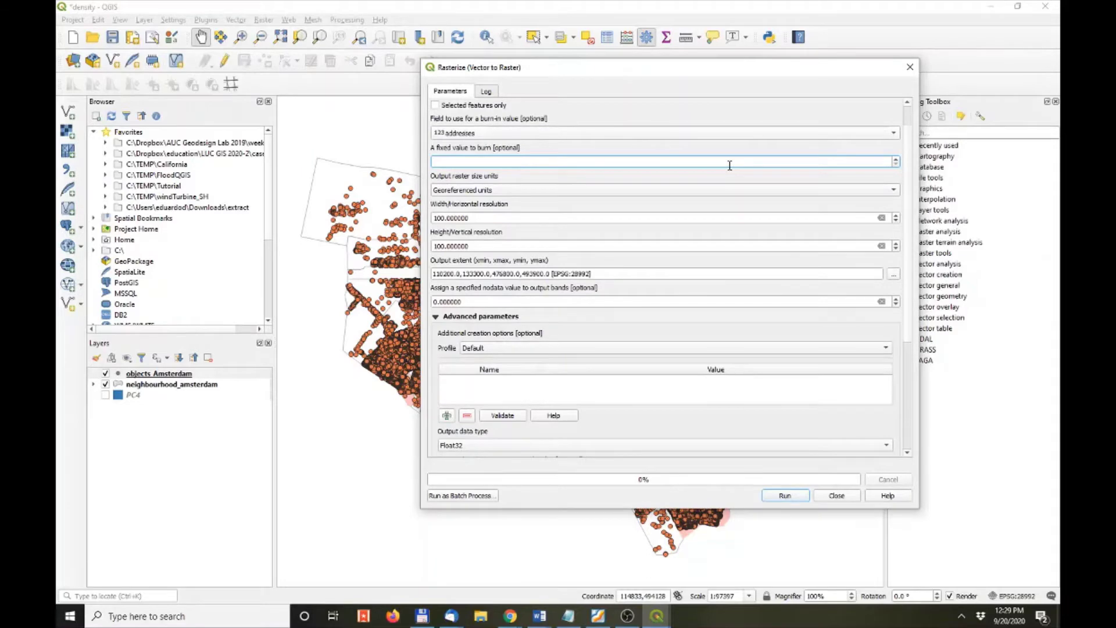
- Set the rasterized output file to RastObject in the C:\TEMP\density folder and run the rasterization
{"action": "left_click_drag", "start_coordinate": [909, 186], "coordinate": [917, 364]}
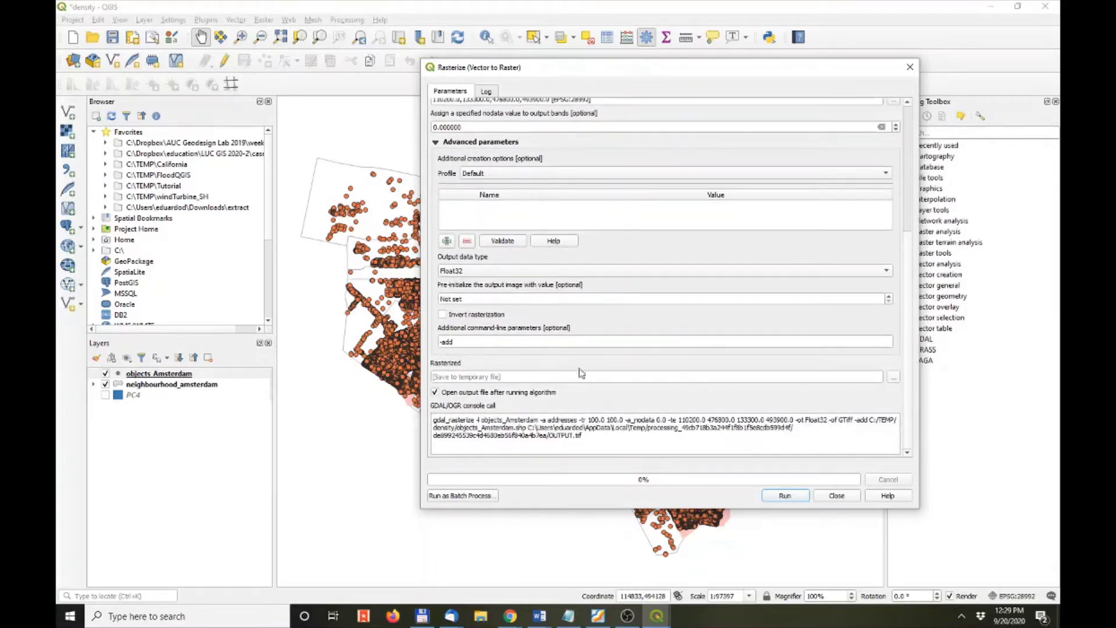
{"action": "left_click", "coordinate": [896, 378]}
{"action": "left_click", "coordinate": [914, 396]}
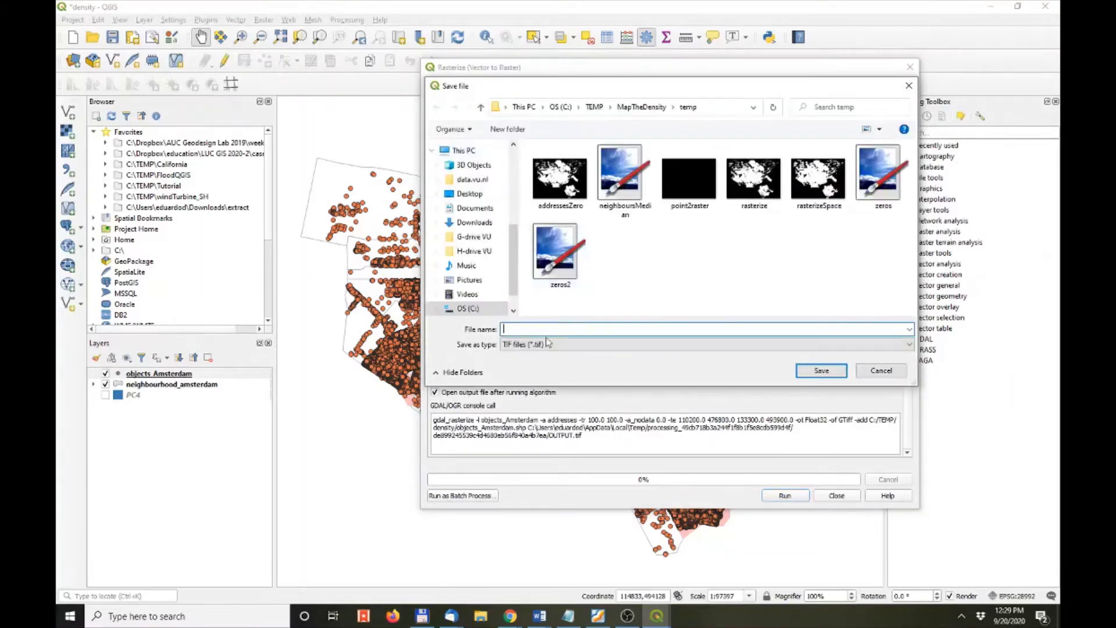
{"action": "left_click", "coordinate": [594, 107]}
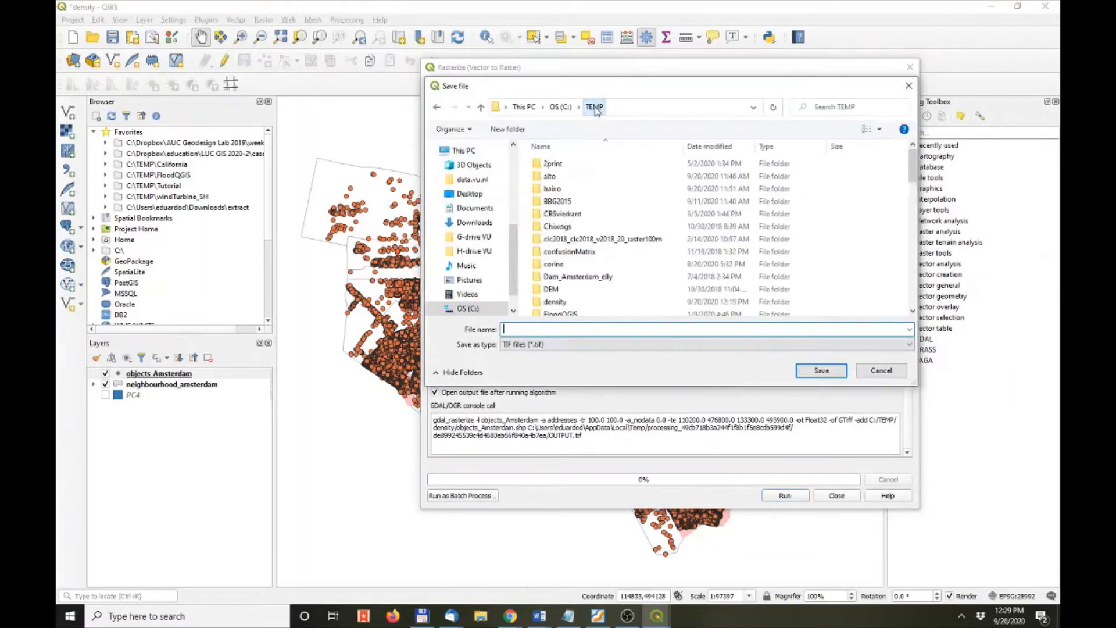
{"action": "scroll", "coordinate": [574, 230], "scroll_direction": "down", "scroll_amount": 2}
{"action": "double_click", "coordinate": [573, 233]}
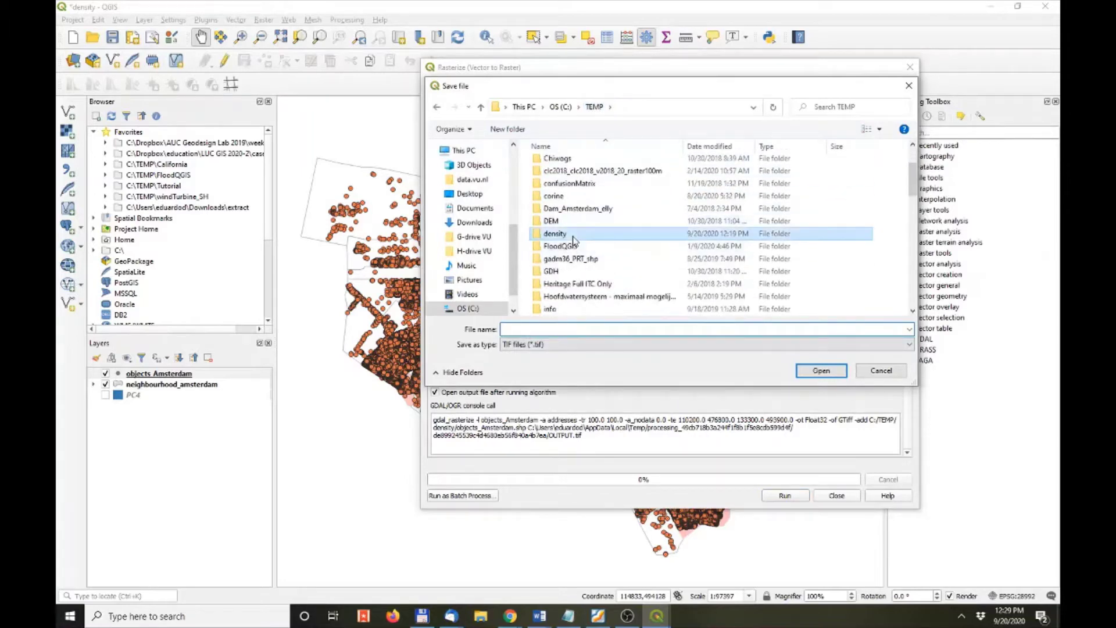
{"action": "left_click", "coordinate": [544, 330]}
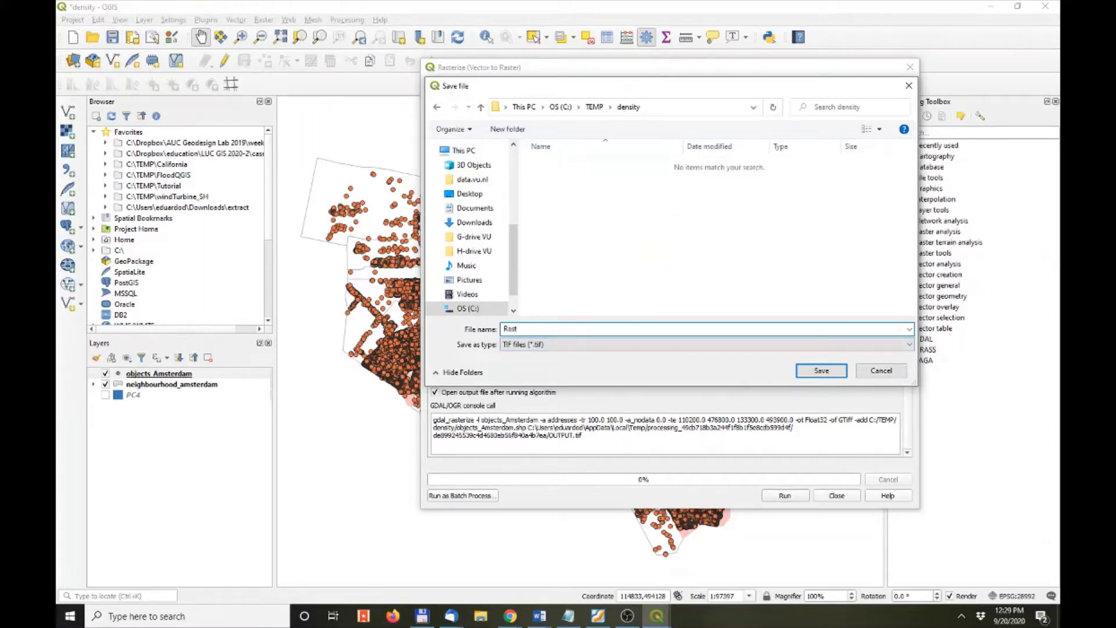
{"action": "type", "text": "RastObject"}
{"action": "left_click", "coordinate": [820, 371]}
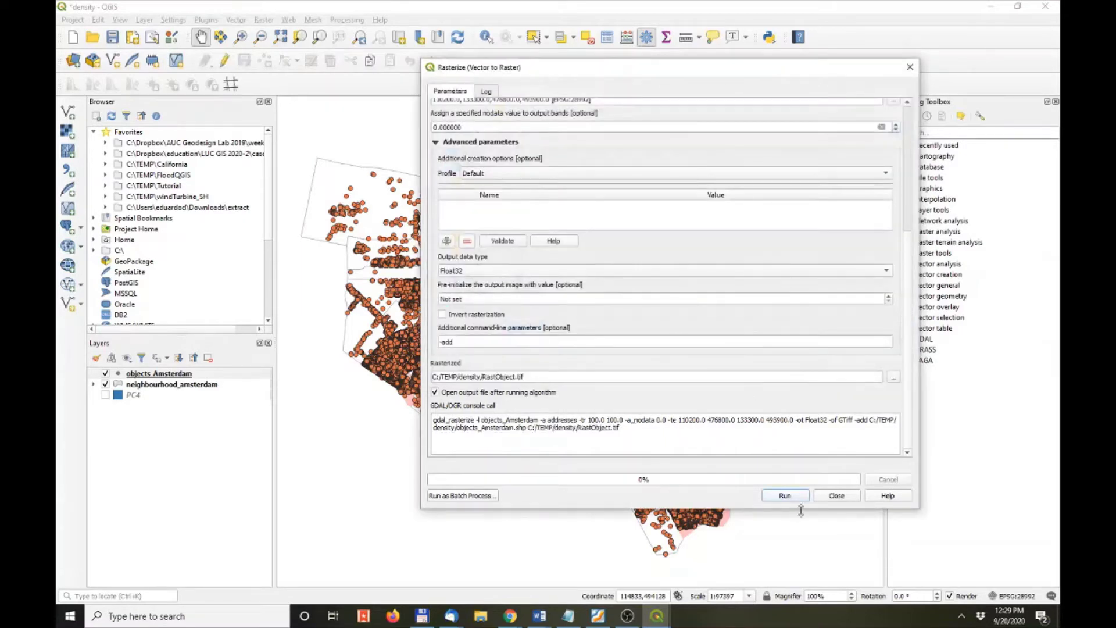
{"action": "left_click", "coordinate": [782, 498]}
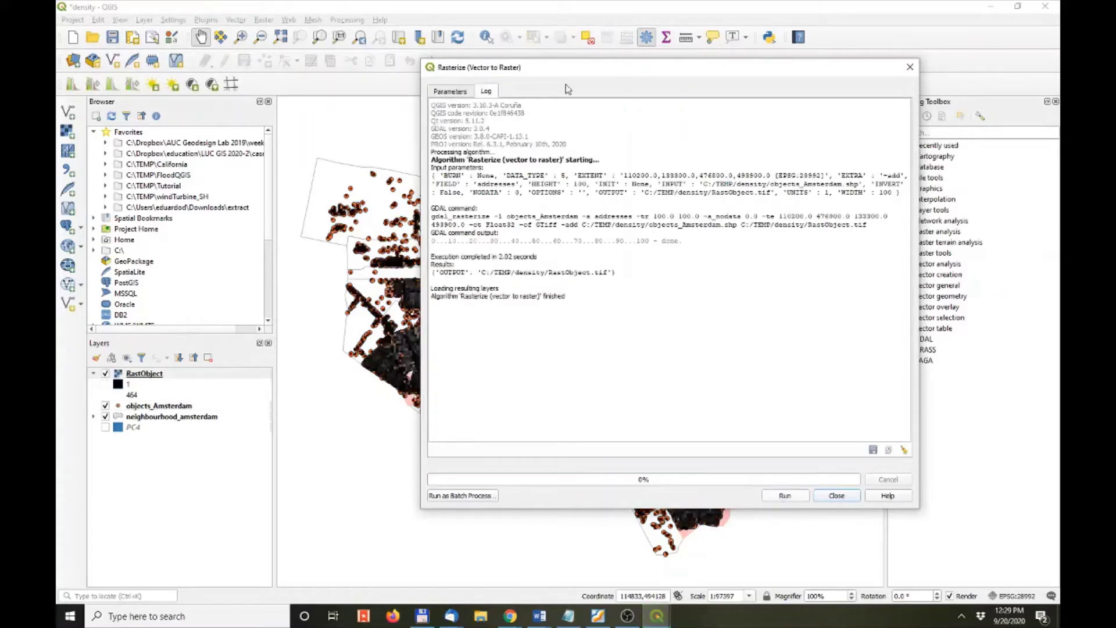
{"action": "left_click", "coordinate": [838, 496]}
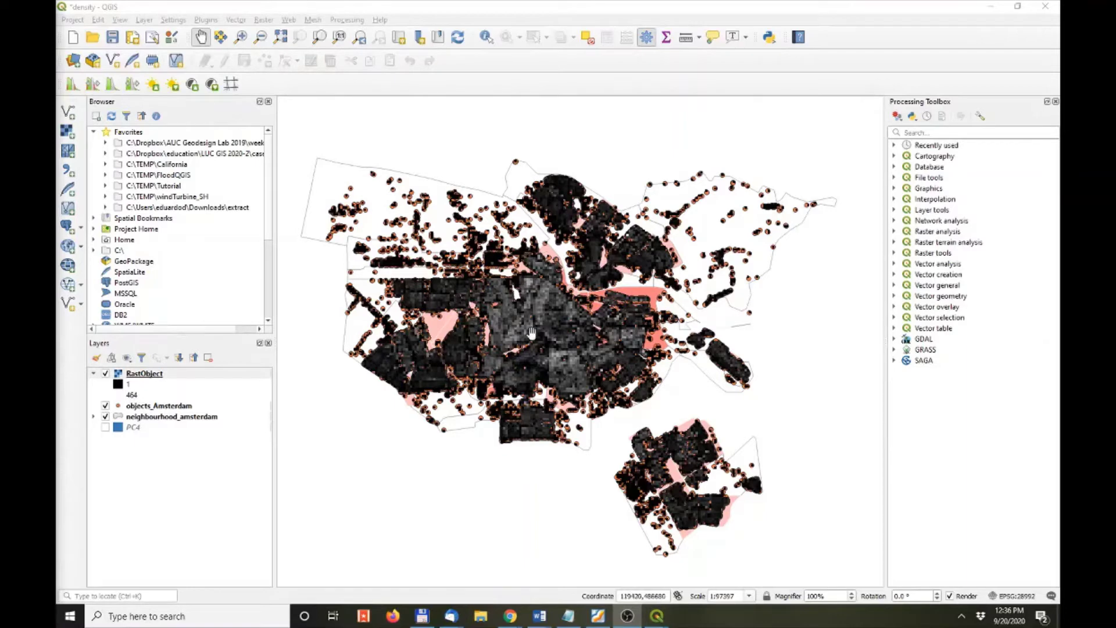
- Change the RastObject layer's symbology to the Singleband pseudocolor render type and apply it to the map
{"action": "right_click", "coordinate": [141, 377]}
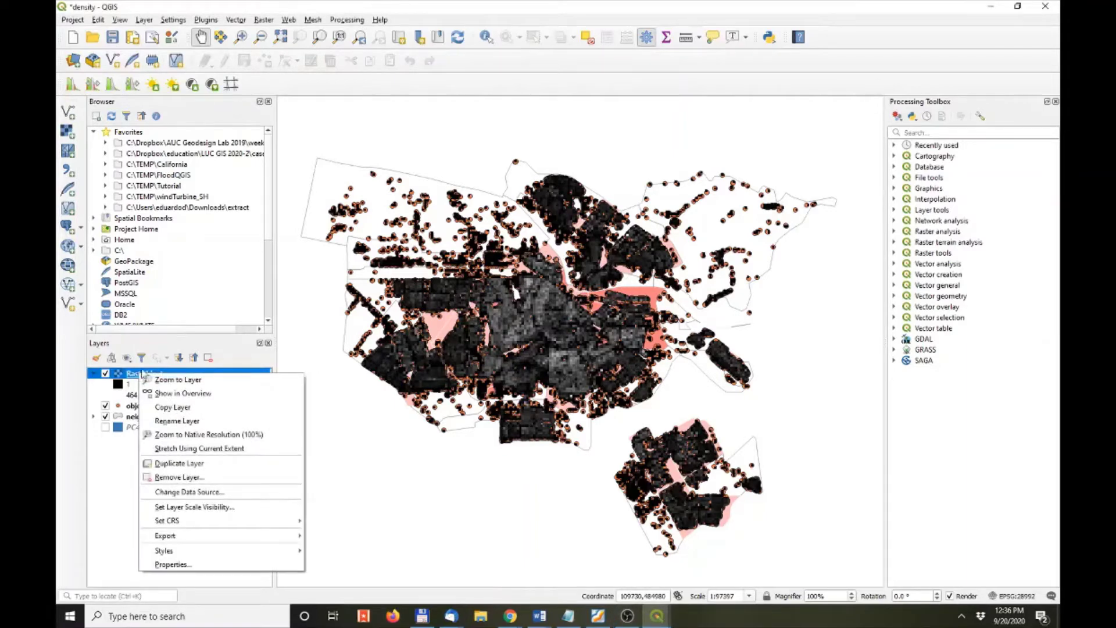
{"action": "left_click", "coordinate": [220, 567]}
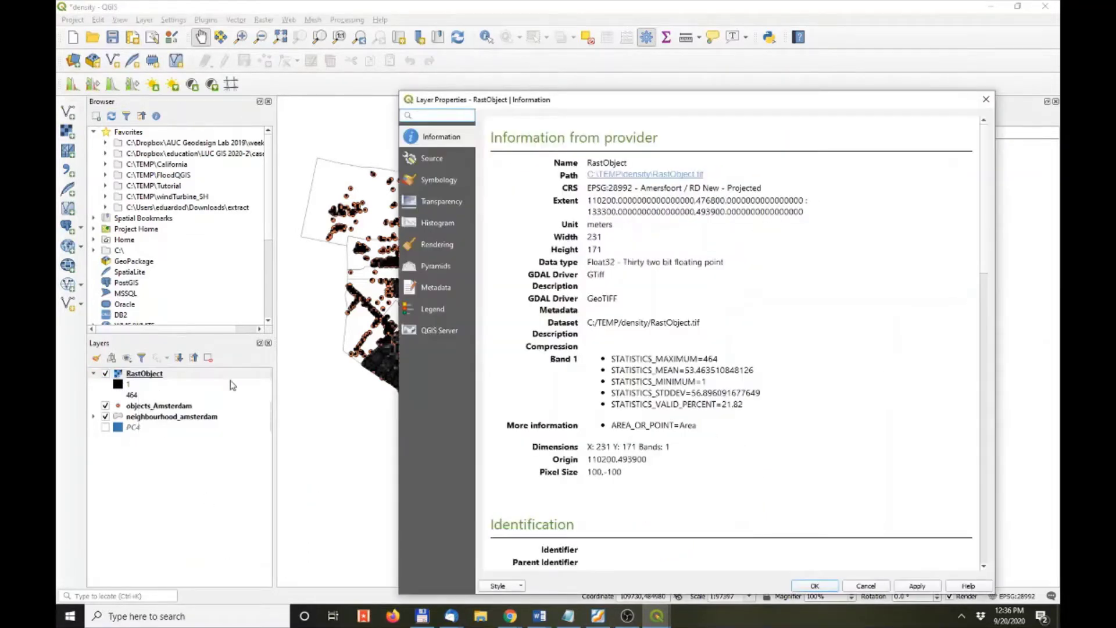
{"action": "left_click", "coordinate": [447, 185]}
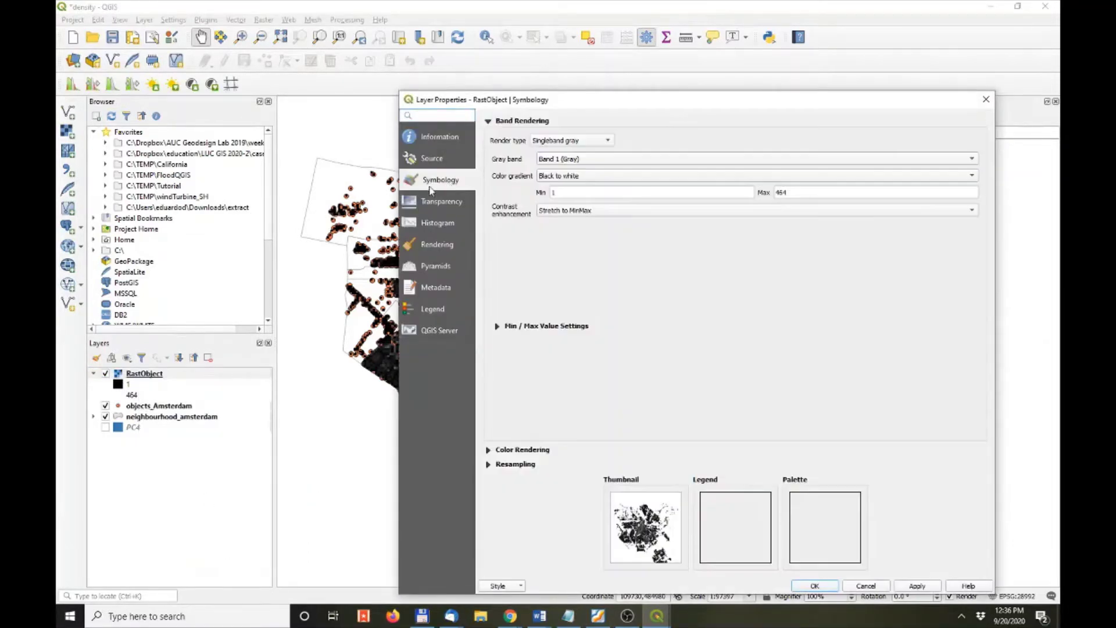
{"action": "left_click_drag", "start_coordinate": [651, 103], "coordinate": [548, 52]}
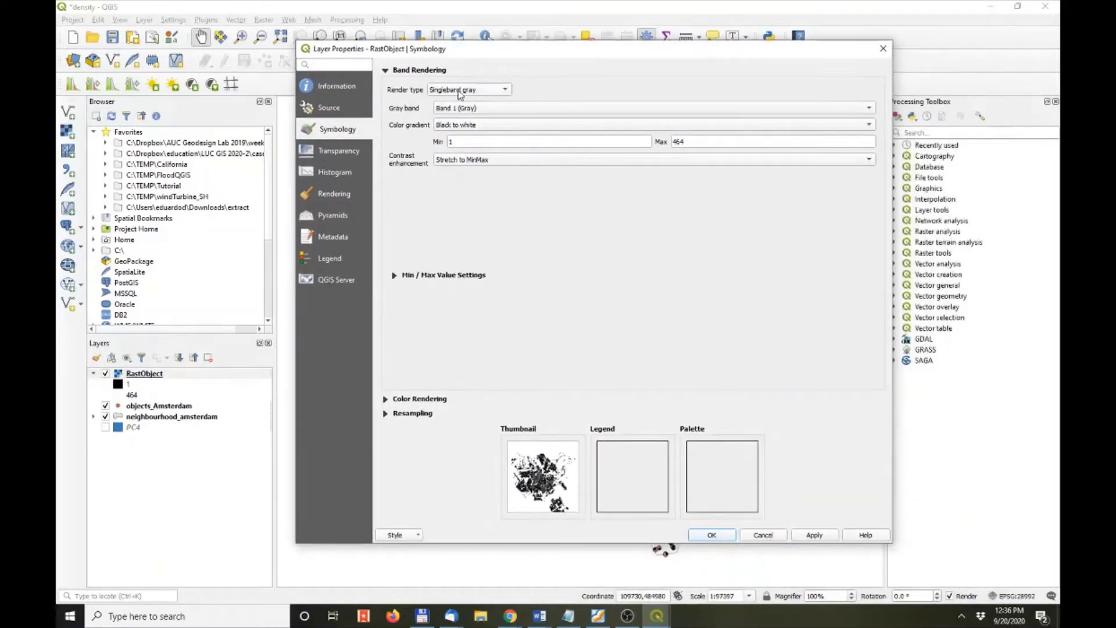
{"action": "left_click", "coordinate": [461, 91]}
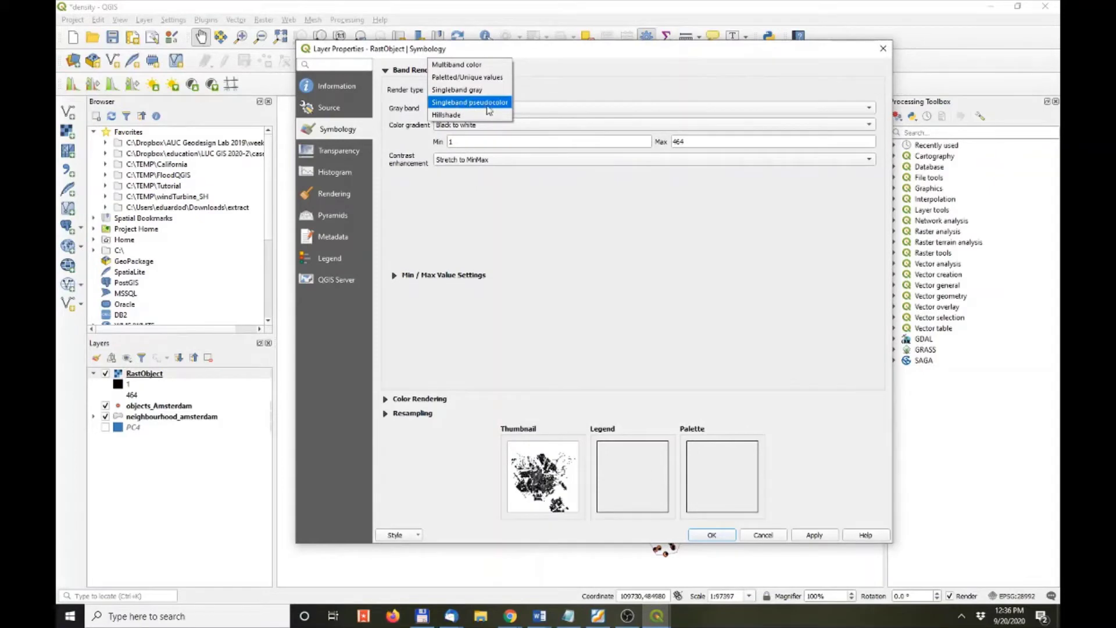
{"action": "left_click", "coordinate": [454, 105]}
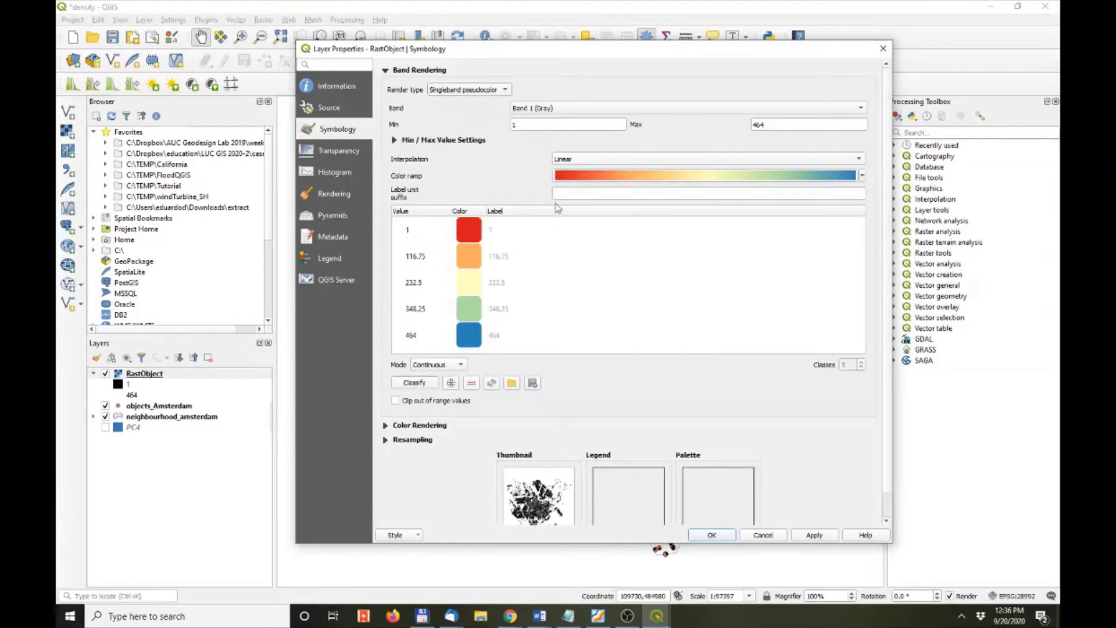
{"action": "left_click_drag", "start_coordinate": [681, 49], "coordinate": [730, 48]}
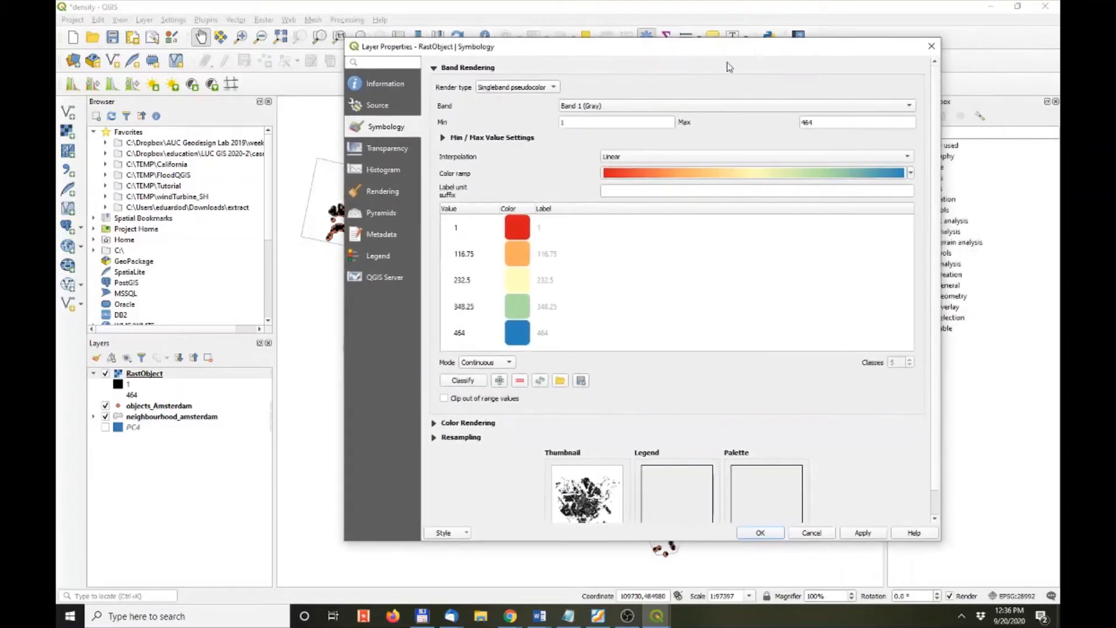
{"action": "left_click_drag", "start_coordinate": [938, 540], "coordinate": [587, 499]}
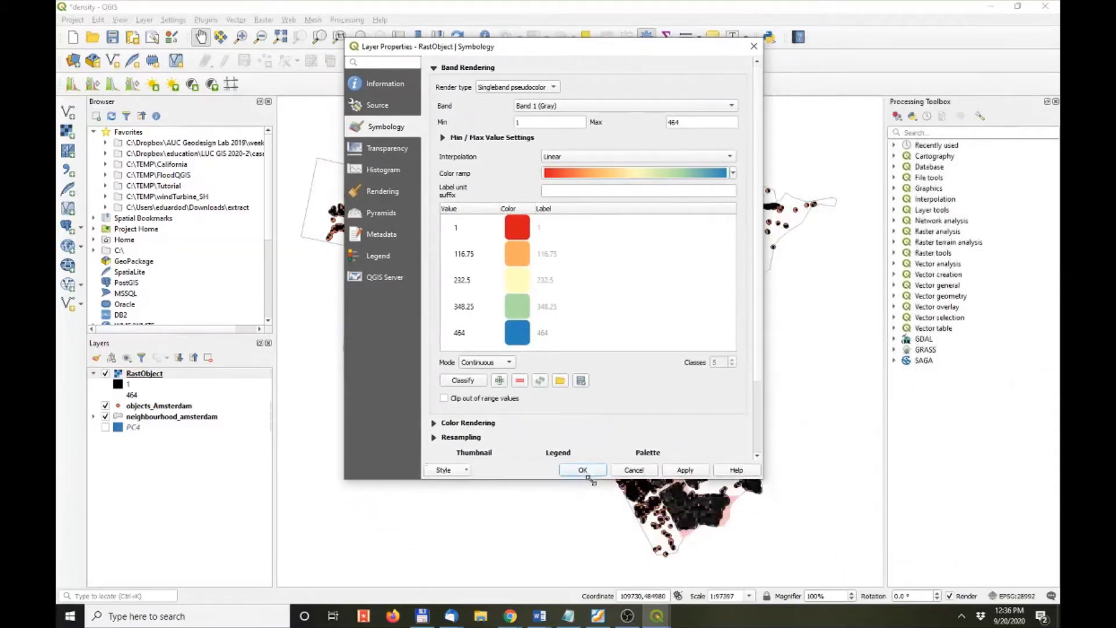
{"action": "left_click_drag", "start_coordinate": [500, 48], "coordinate": [769, 36]}
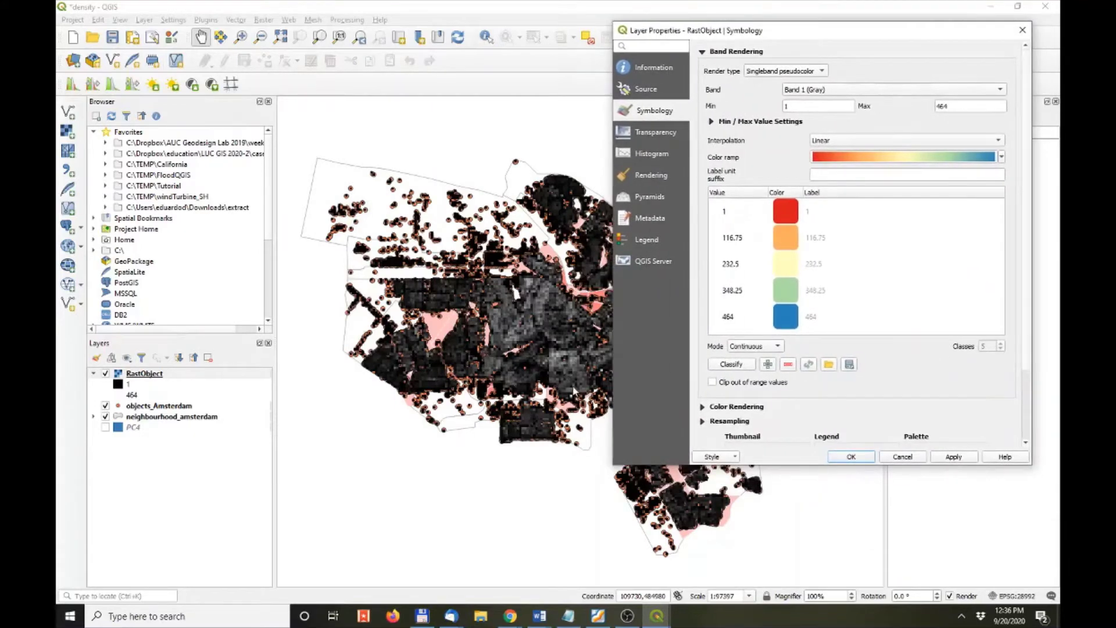
{"action": "left_click", "coordinate": [953, 457]}
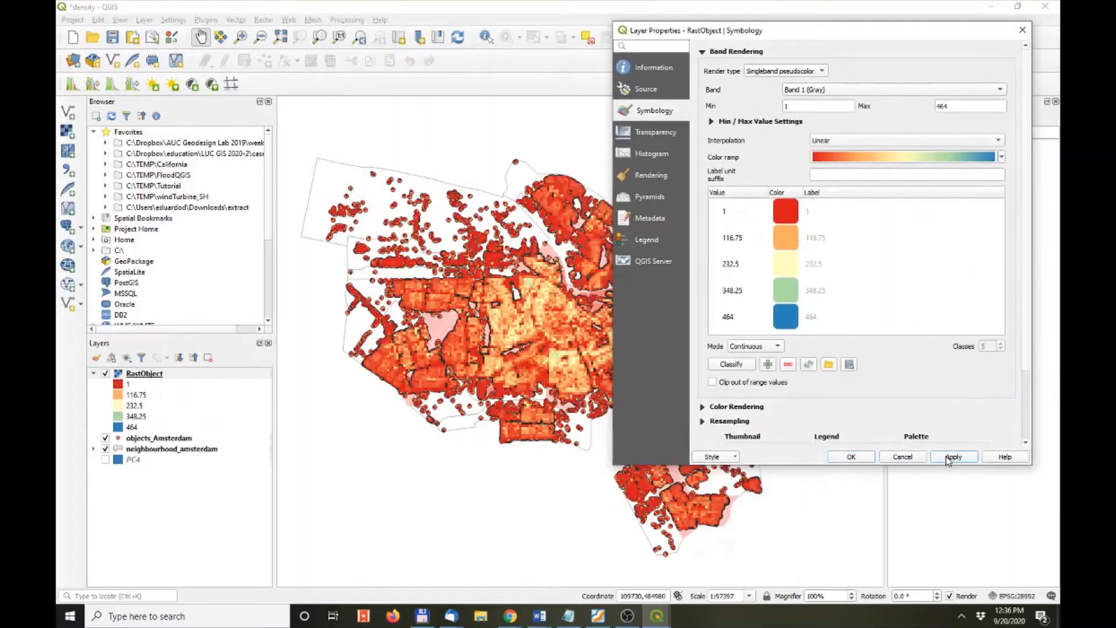
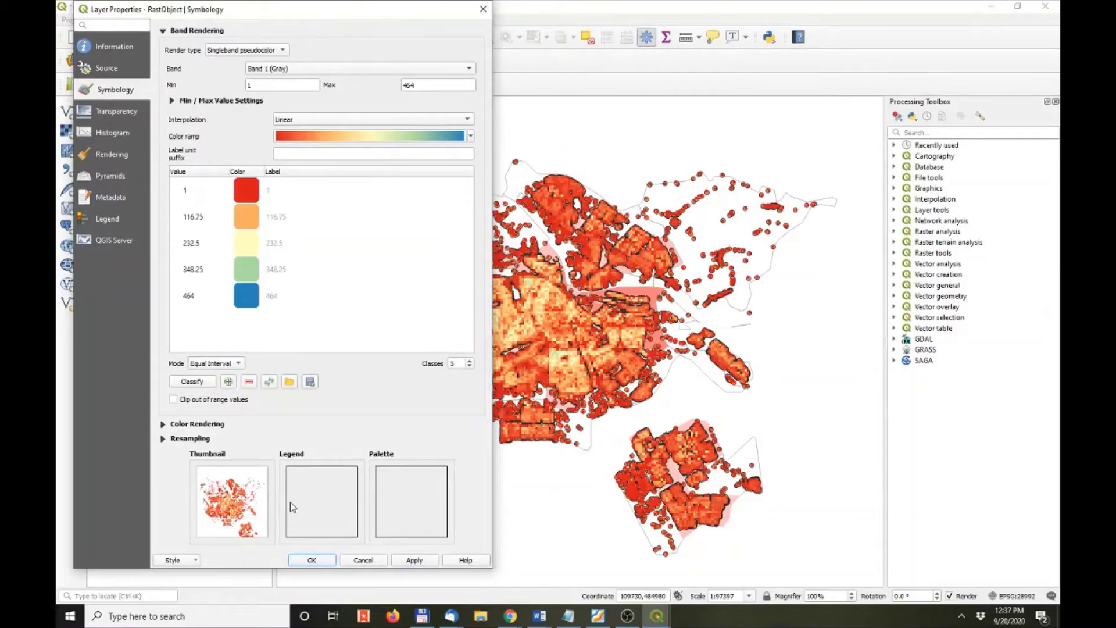
- Set the RastObject colour classification mode to Quantile, apply it and close the layer properties
{"action": "left_click", "coordinate": [424, 562]}
{"action": "left_click", "coordinate": [237, 364]}
{"action": "left_click", "coordinate": [226, 376]}
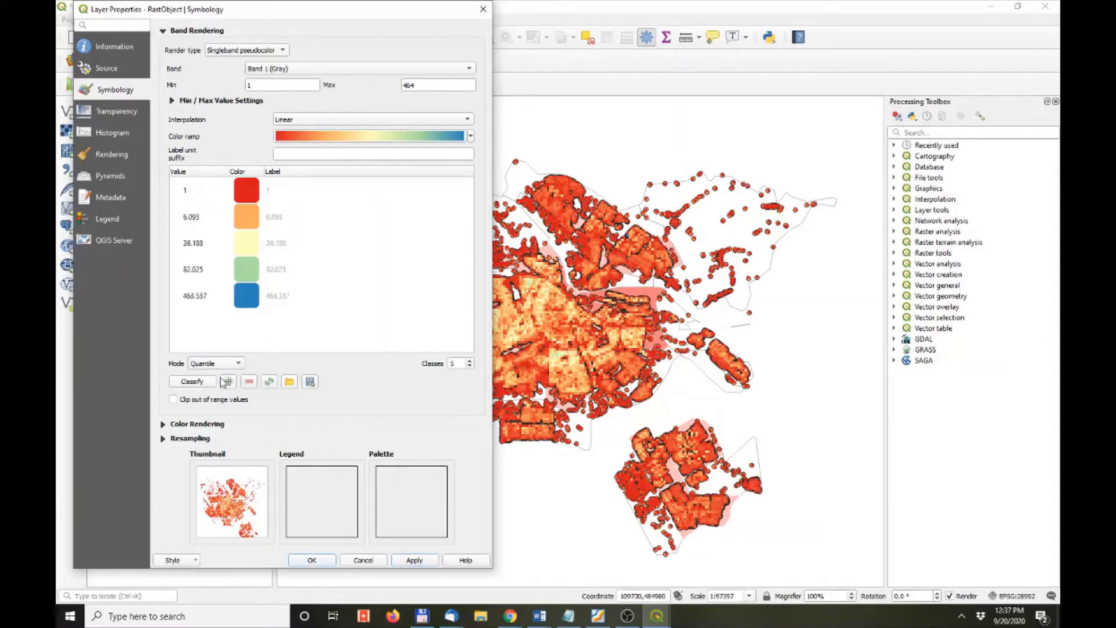
{"action": "left_click", "coordinate": [415, 561]}
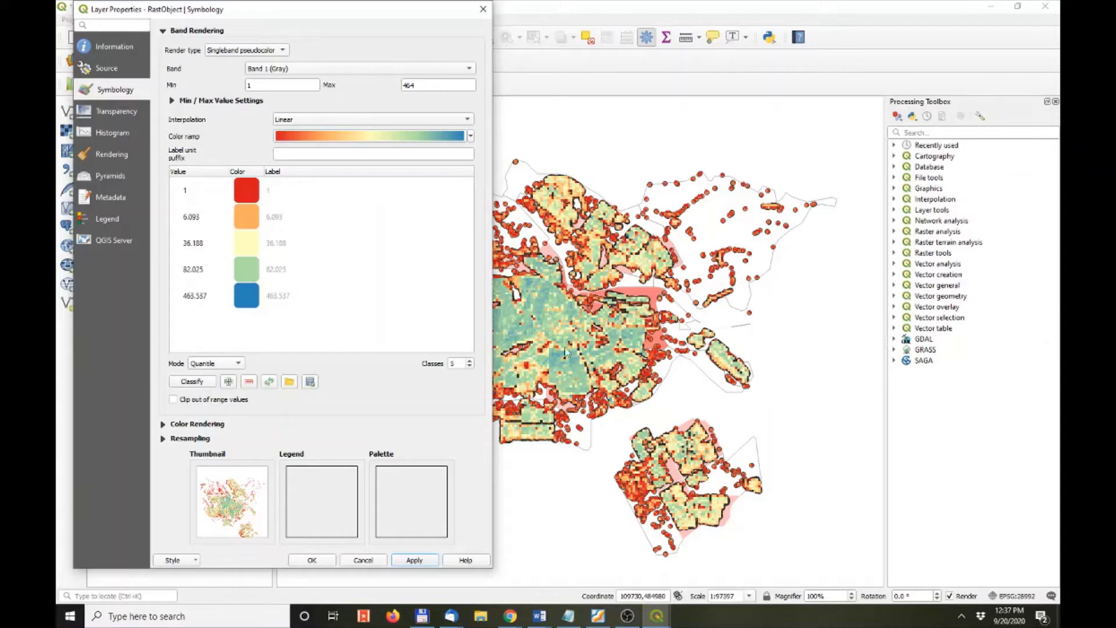
{"action": "left_click_drag", "start_coordinate": [446, 5], "coordinate": [365, 29]}
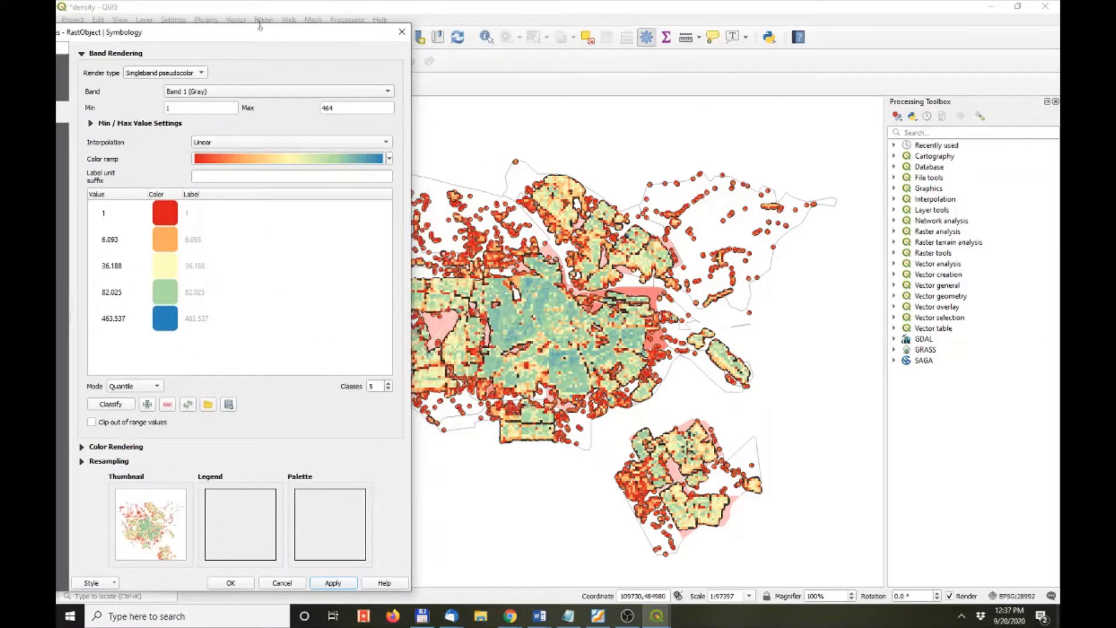
{"action": "left_click_drag", "start_coordinate": [278, 34], "coordinate": [312, 28]}
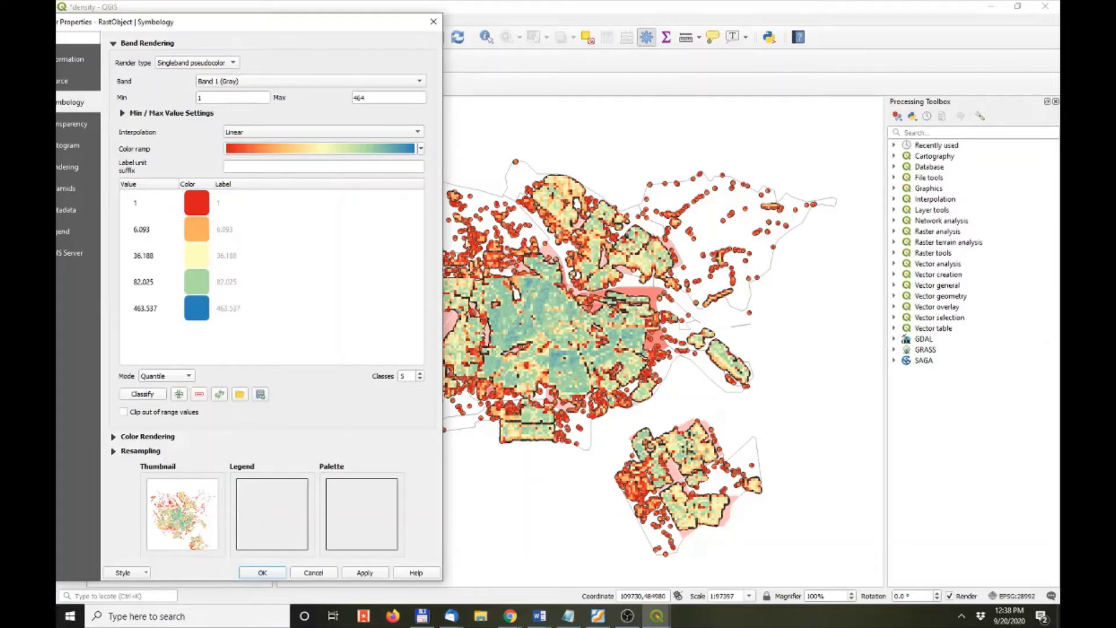
{"action": "left_click", "coordinate": [262, 573]}
- Identify the value of the isolated dark blue RastObject cell in the northern part of Amsterdam
{"action": "scroll", "coordinate": [599, 256], "scroll_direction": "up", "scroll_amount": 3}
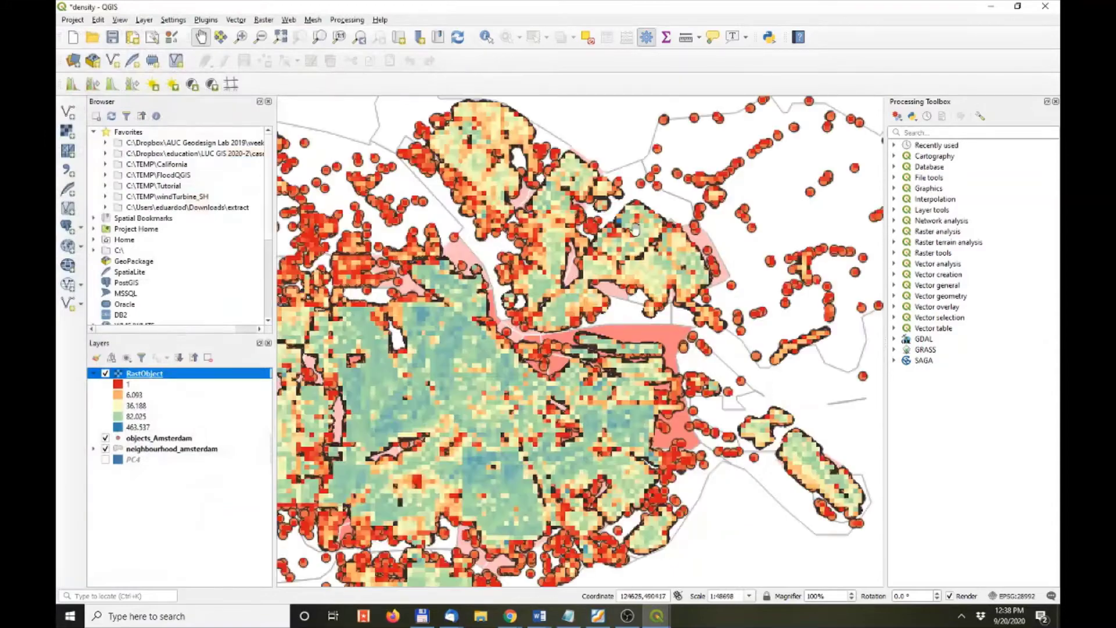
{"action": "left_click_drag", "start_coordinate": [572, 218], "coordinate": [634, 289]}
{"action": "scroll", "coordinate": [586, 185], "scroll_direction": "down", "scroll_amount": 3}
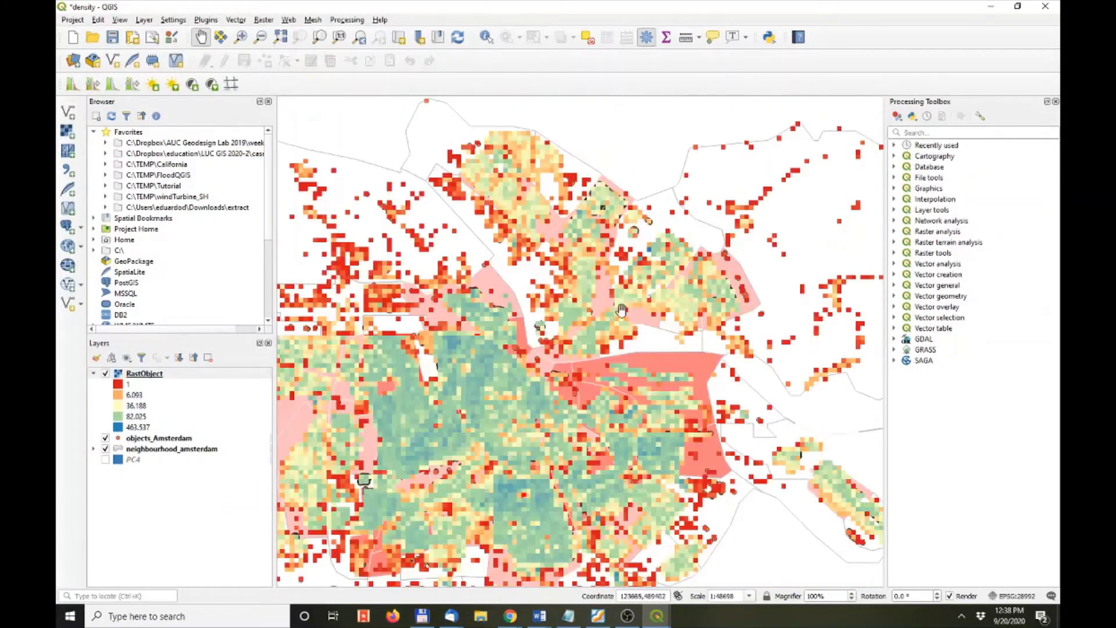
{"action": "scroll", "coordinate": [587, 185], "scroll_direction": "up", "scroll_amount": 3}
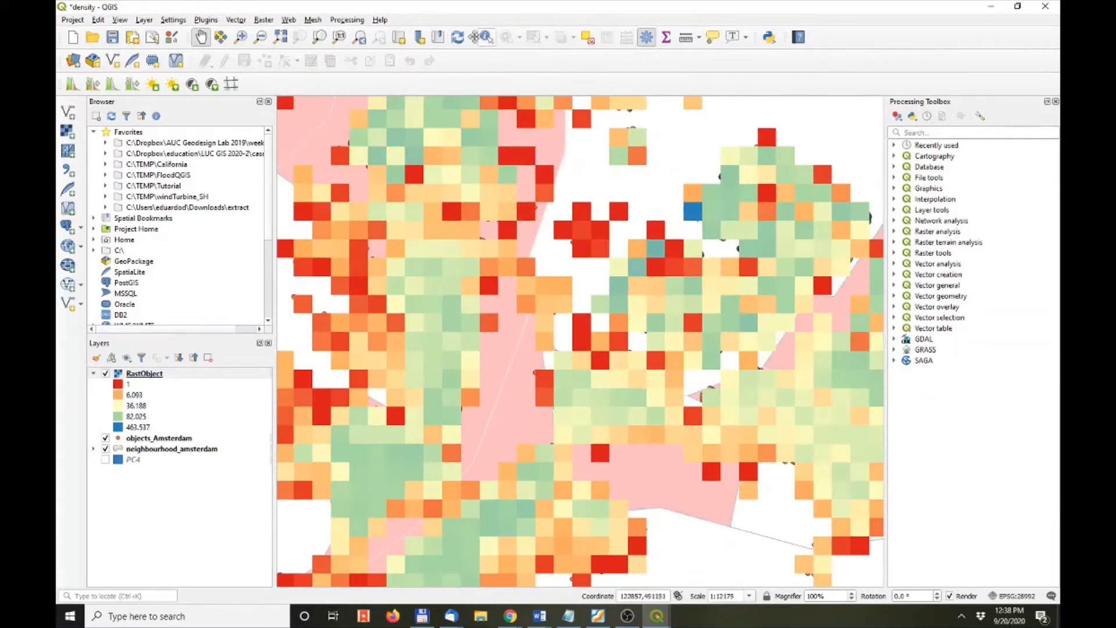
{"action": "left_click", "coordinate": [487, 37]}
{"action": "left_click", "coordinate": [695, 213]}
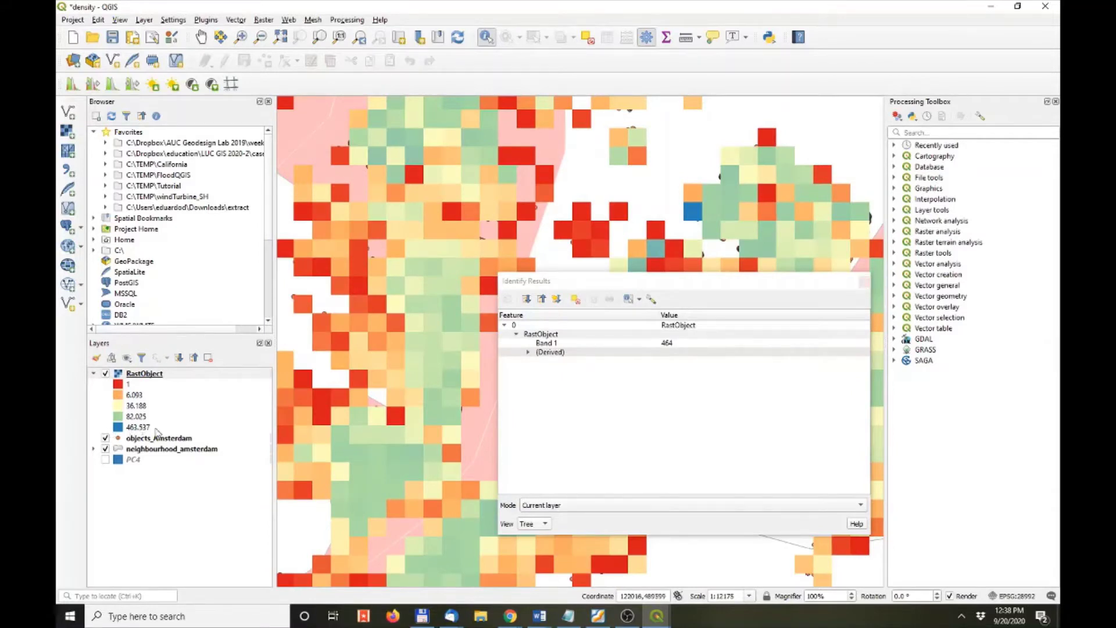
{"action": "left_click", "coordinate": [865, 282]}
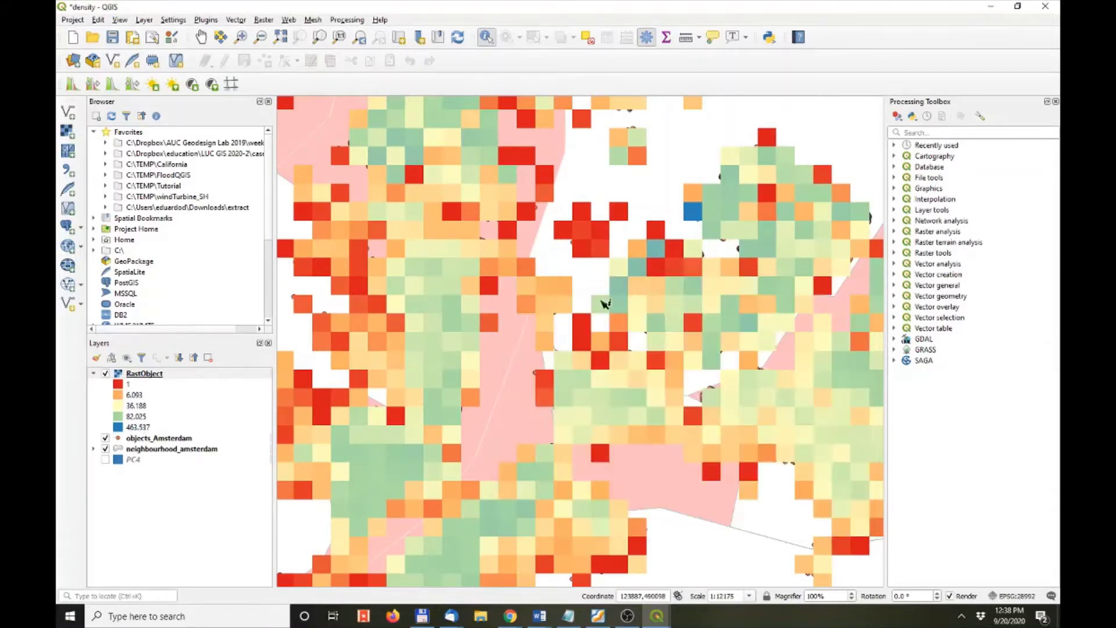
- Identify the raster values of several RastObject cells in the northern part of Amsterdam, closing the results after each one
{"action": "left_click", "coordinate": [623, 304]}
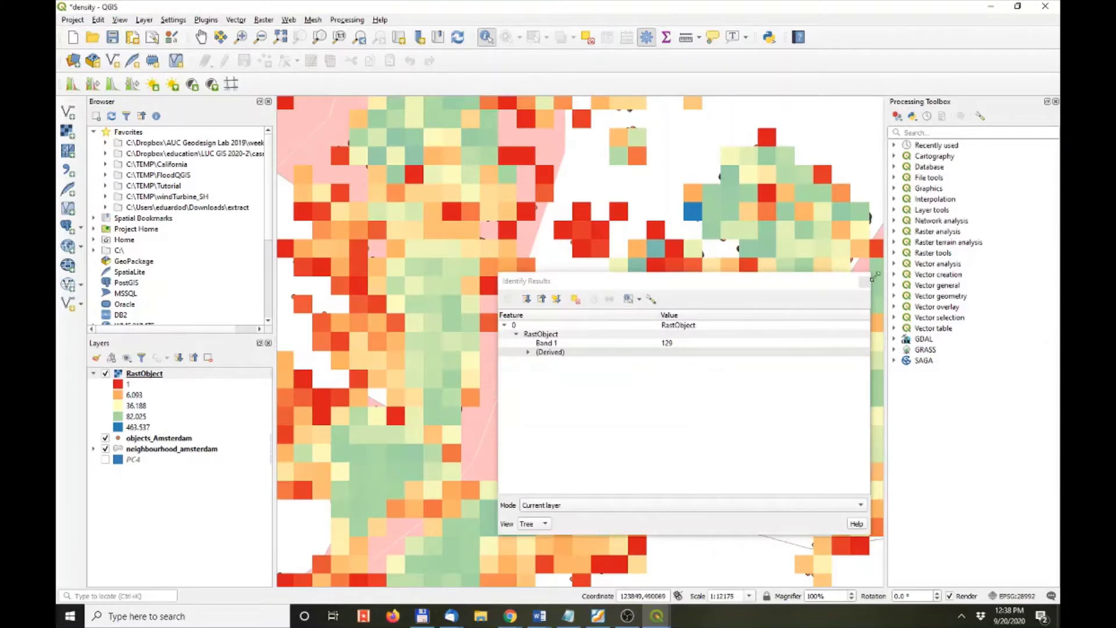
{"action": "left_click", "coordinate": [865, 282]}
{"action": "left_click", "coordinate": [717, 237]}
{"action": "left_click", "coordinate": [865, 282]}
{"action": "left_click", "coordinate": [618, 213]}
{"action": "left_click", "coordinate": [865, 282]}
- Hide the objects_Amsterdam point layer so the raster is shown across the whole city
{"action": "scroll", "coordinate": [591, 287], "scroll_direction": "down", "scroll_amount": 3}
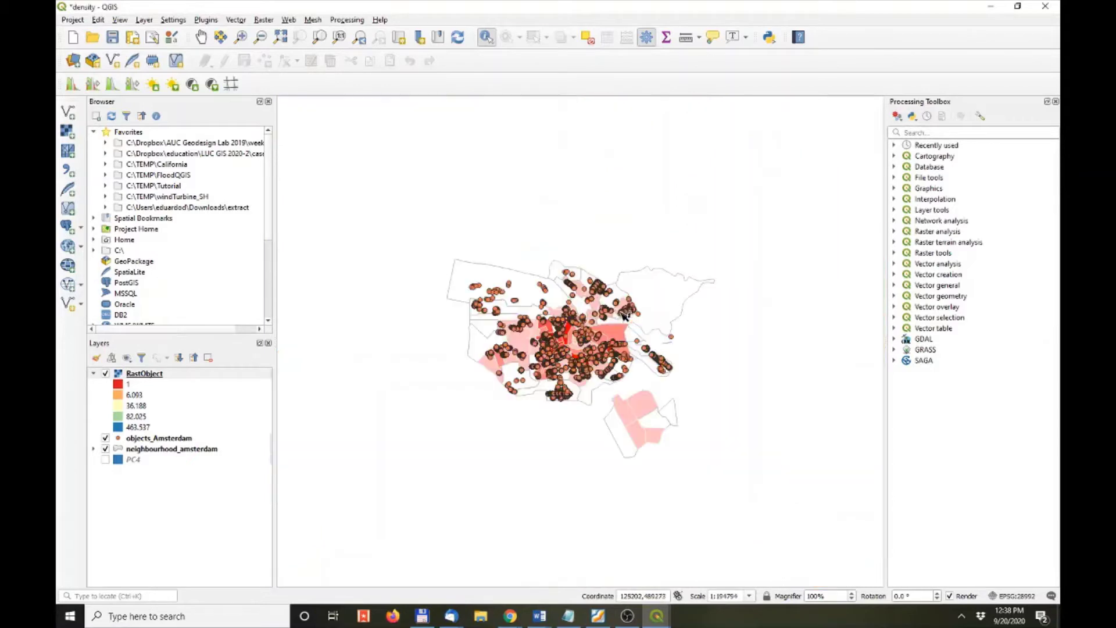
{"action": "left_click", "coordinate": [105, 438]}
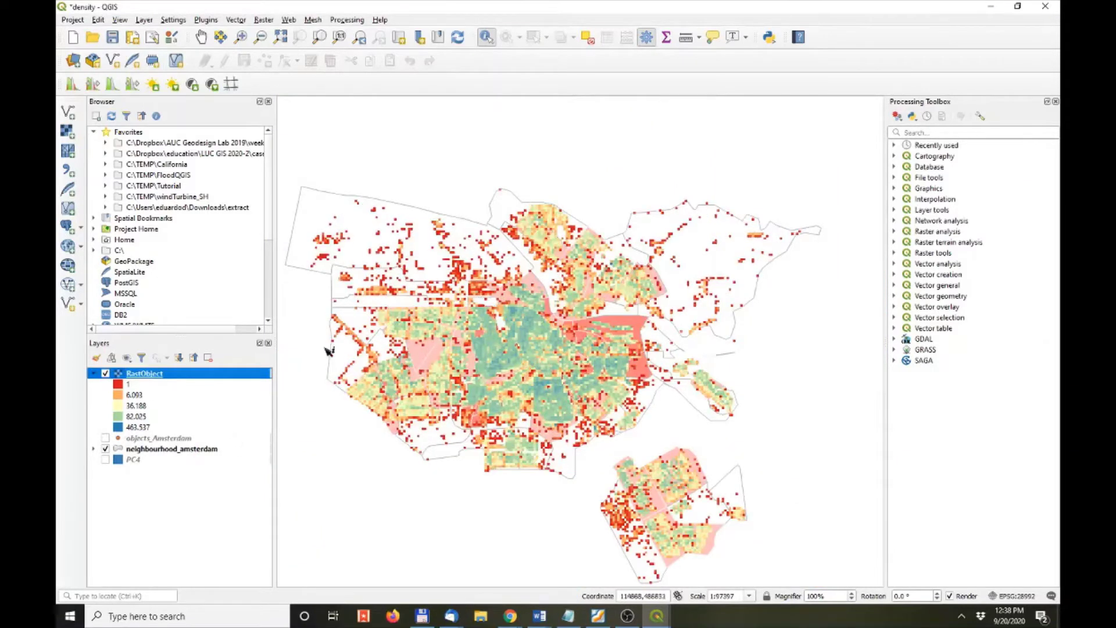
- Display the RastObject layer's raster histogram in its layer properties and widen the window for reading it
{"action": "right_click", "coordinate": [178, 377]}
{"action": "left_click", "coordinate": [207, 564]}
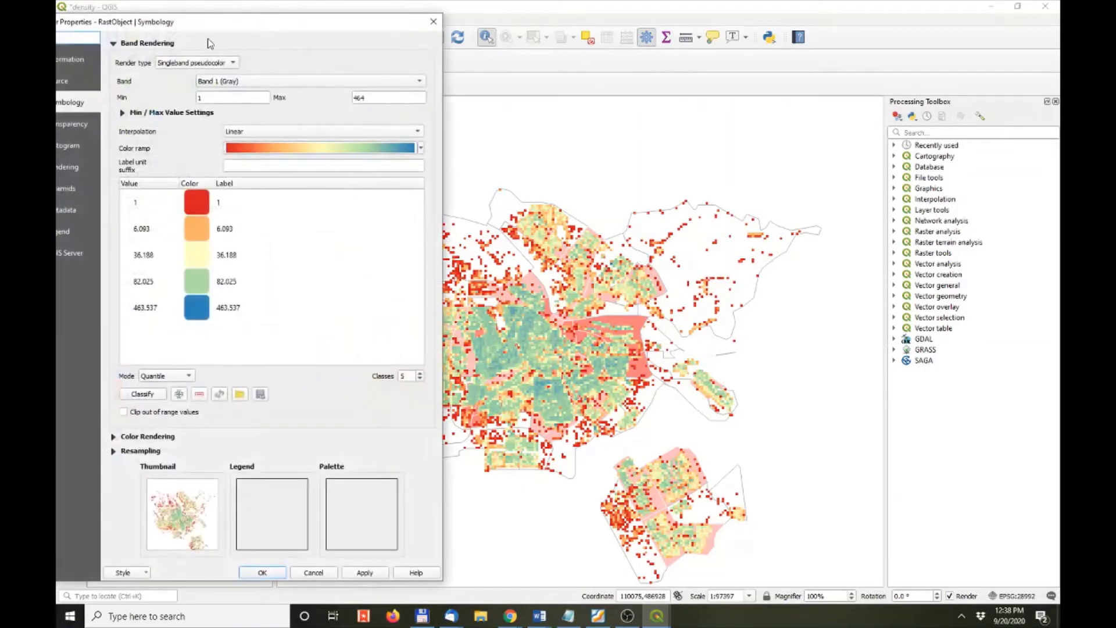
{"action": "left_click_drag", "start_coordinate": [210, 24], "coordinate": [314, 68]}
{"action": "left_click", "coordinate": [218, 135]}
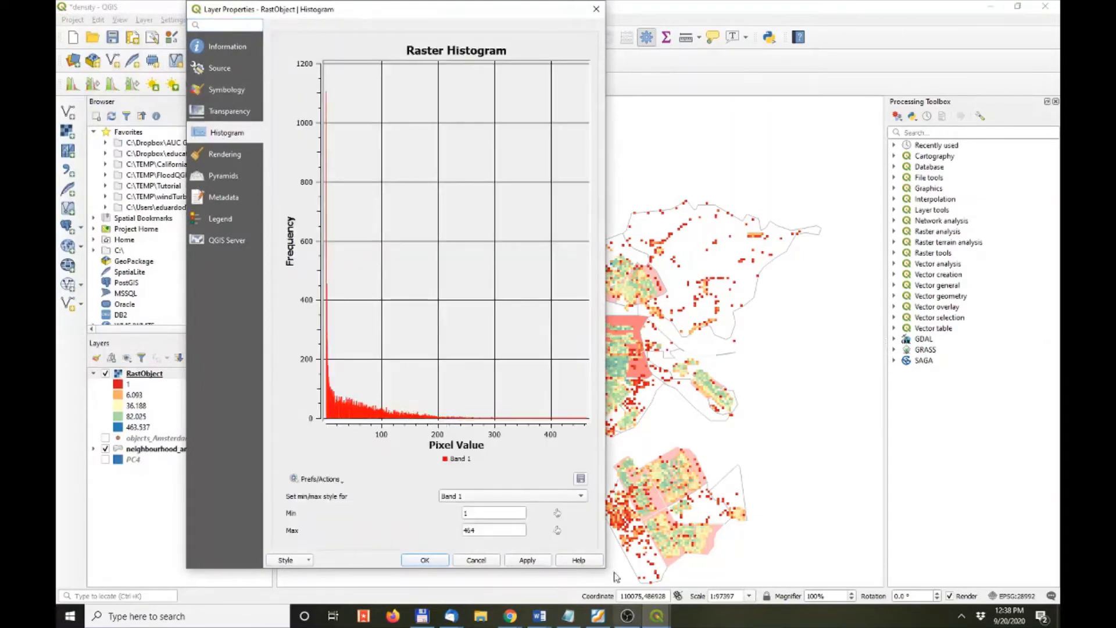
{"action": "left_click_drag", "start_coordinate": [605, 568], "coordinate": [896, 567]}
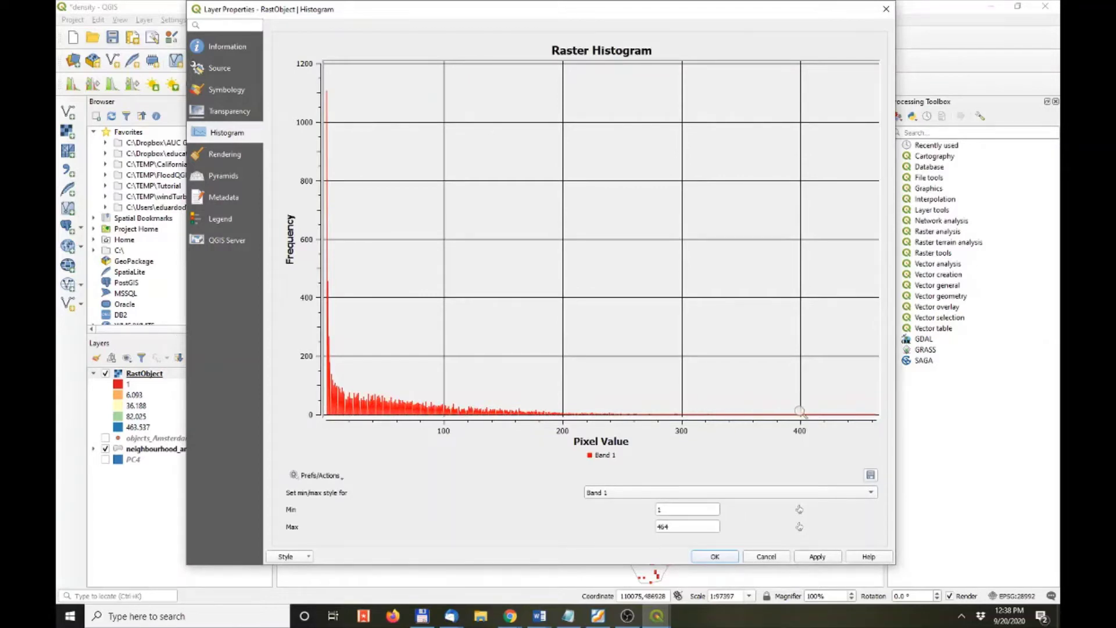
- Examine the sparse high pixel-value ranges of the RastObject histogram and close the layer properties without changing the limits
{"action": "left_click_drag", "start_coordinate": [806, 399], "coordinate": [914, 434]}
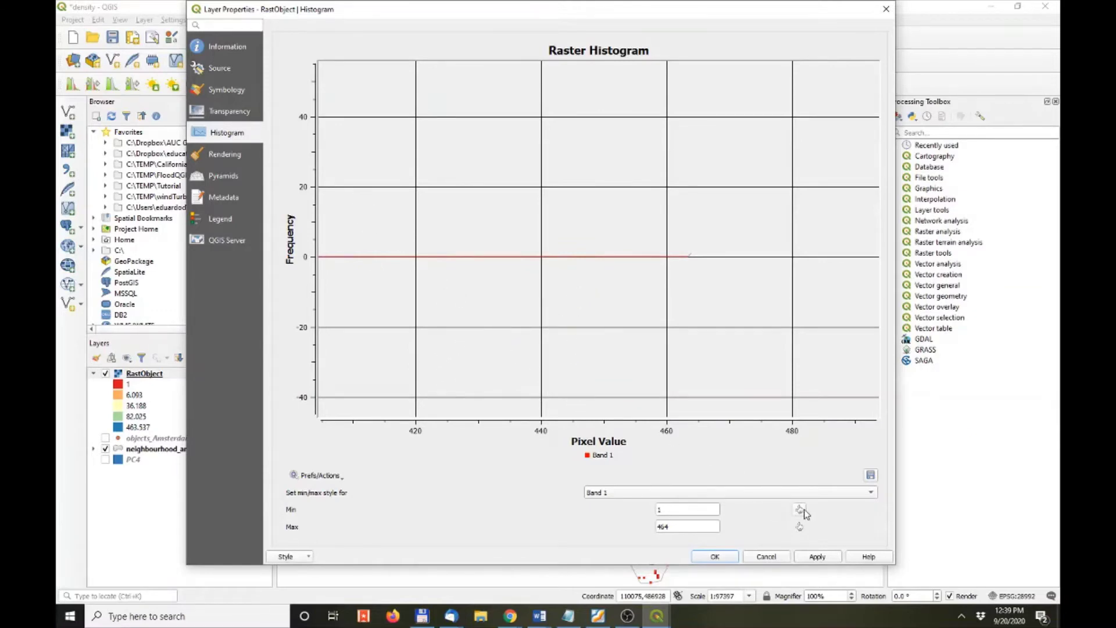
{"action": "right_click", "coordinate": [491, 256]}
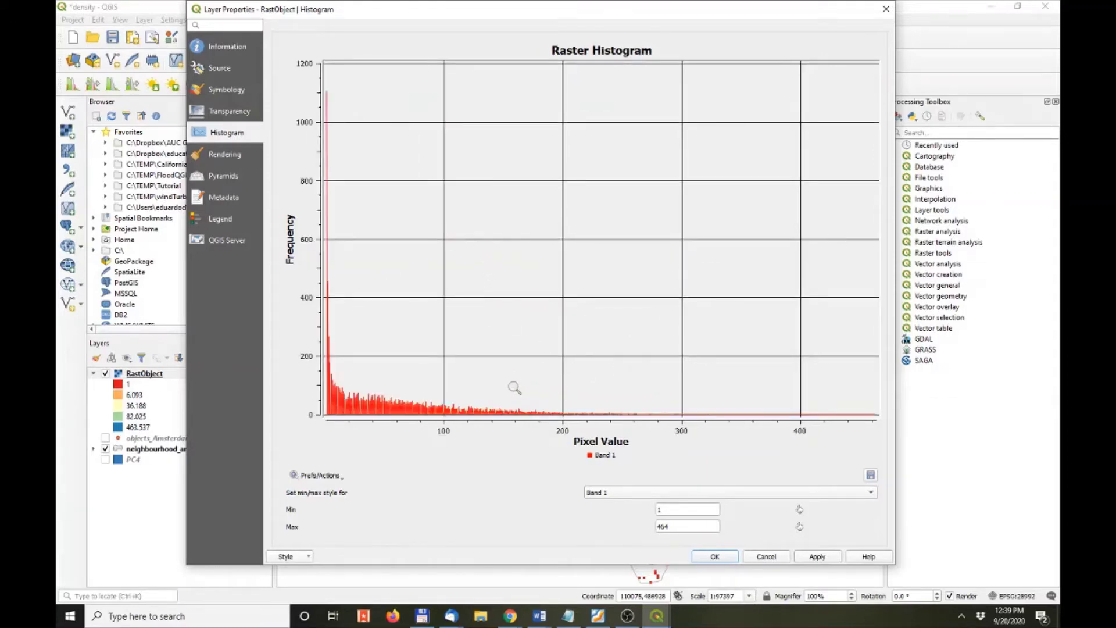
{"action": "left_click_drag", "start_coordinate": [518, 396], "coordinate": [752, 416]}
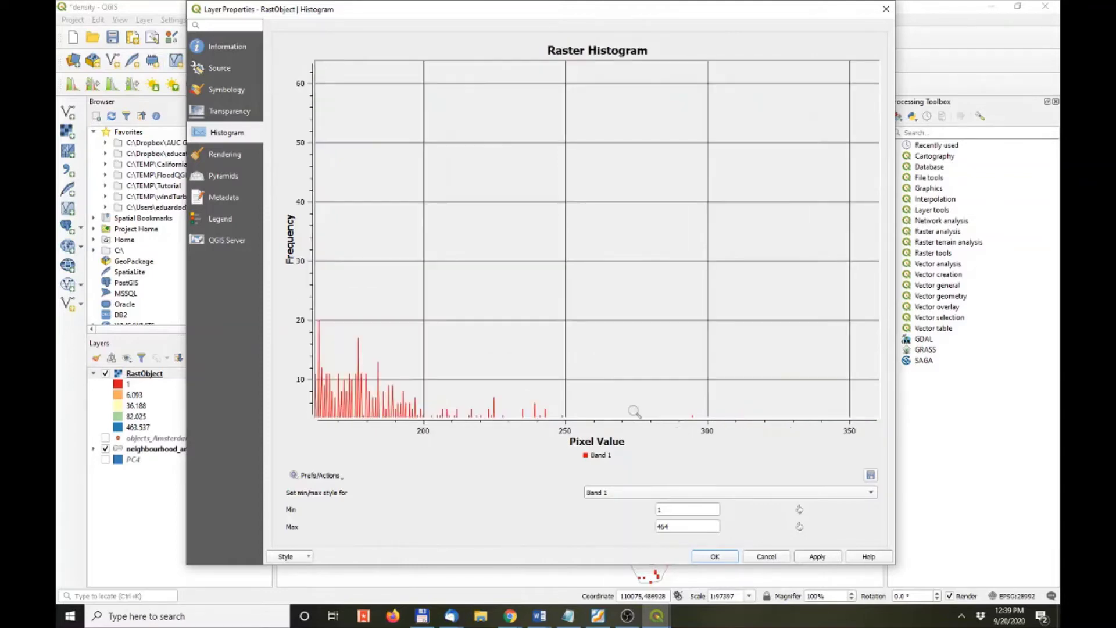
{"action": "left_click_drag", "start_coordinate": [660, 352], "coordinate": [829, 500]}
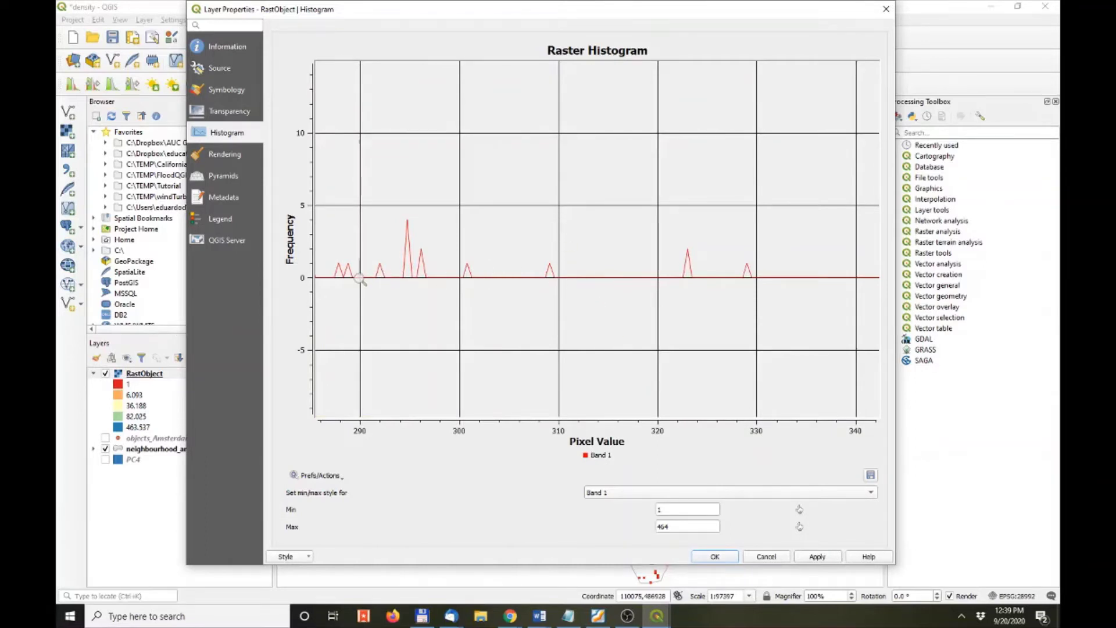
{"action": "right_click", "coordinate": [672, 274]}
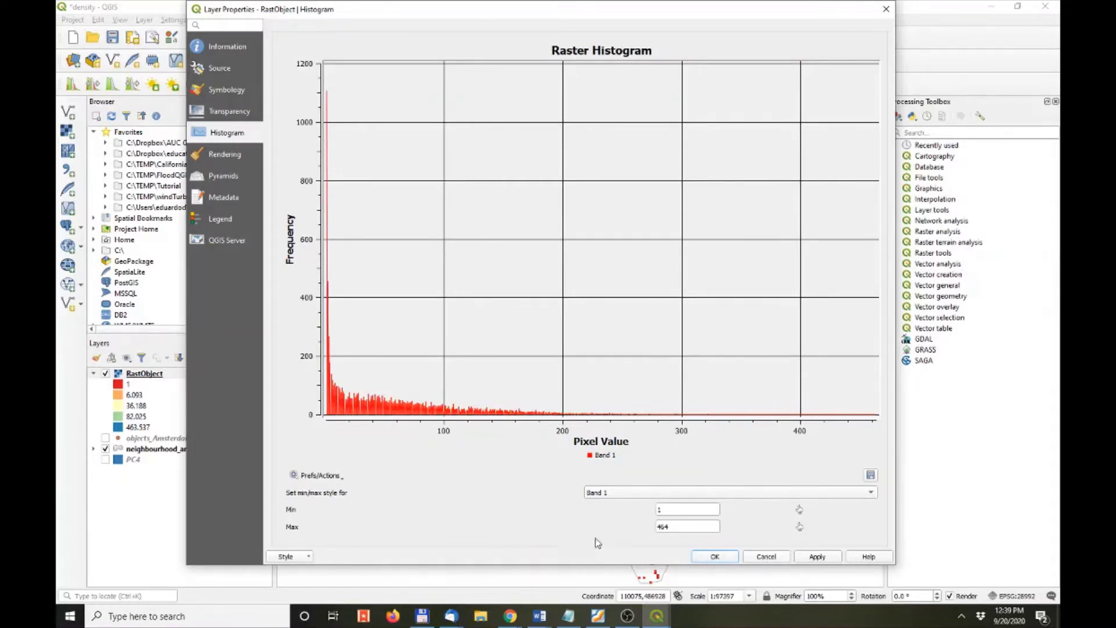
{"action": "double_click", "coordinate": [686, 526]}
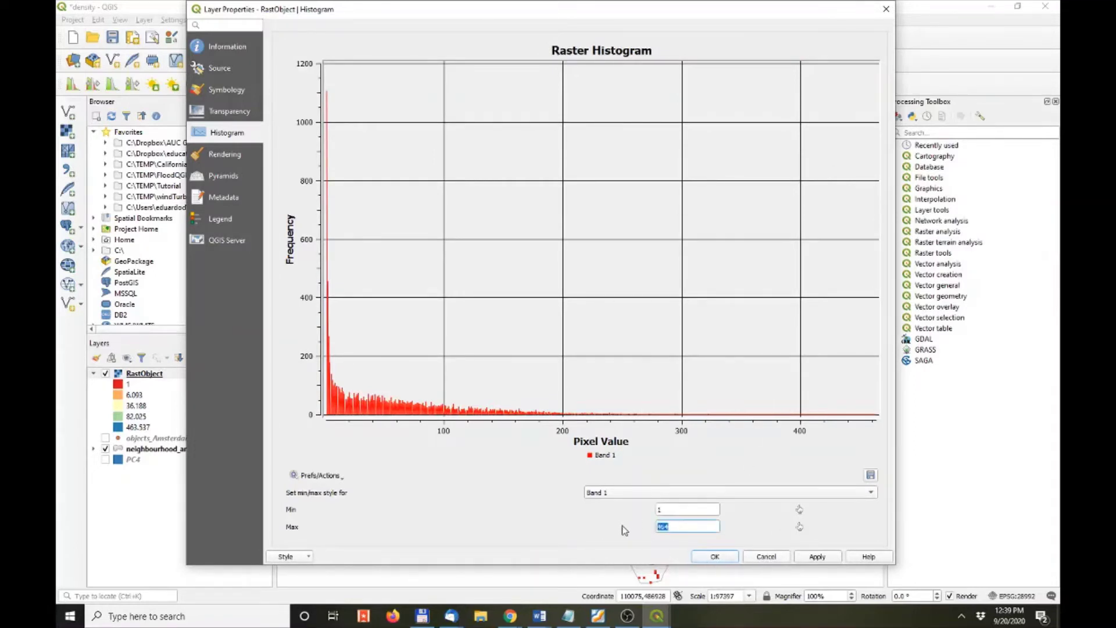
{"action": "left_click", "coordinate": [712, 557]}
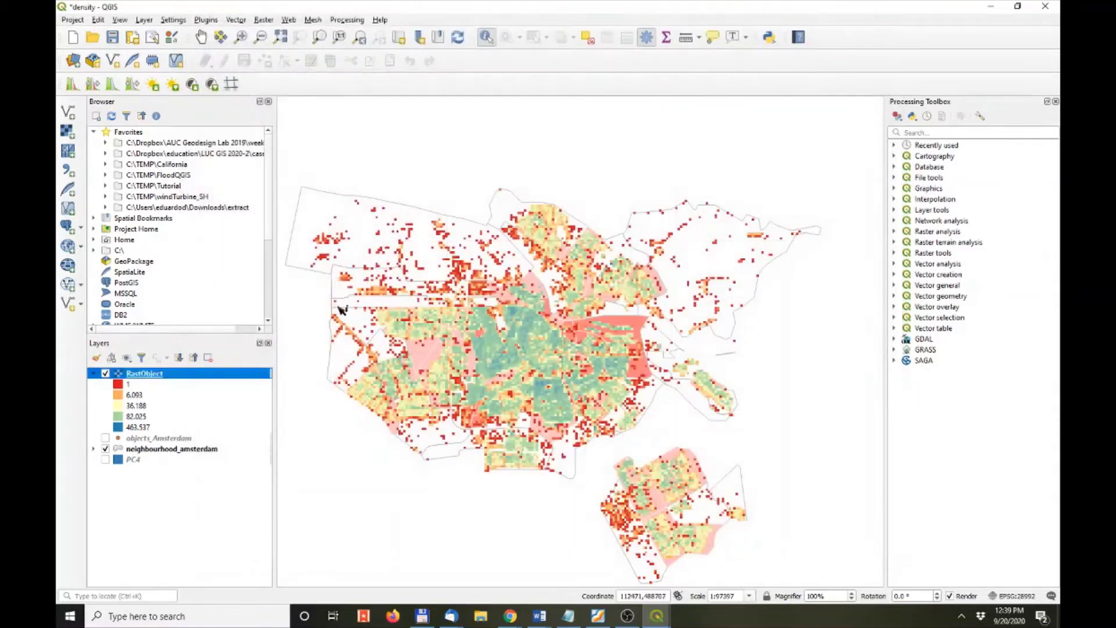
- Compare the minimum and maximum in RastObject's symbology with the distribution in its raster histogram
{"action": "right_click", "coordinate": [157, 379]}
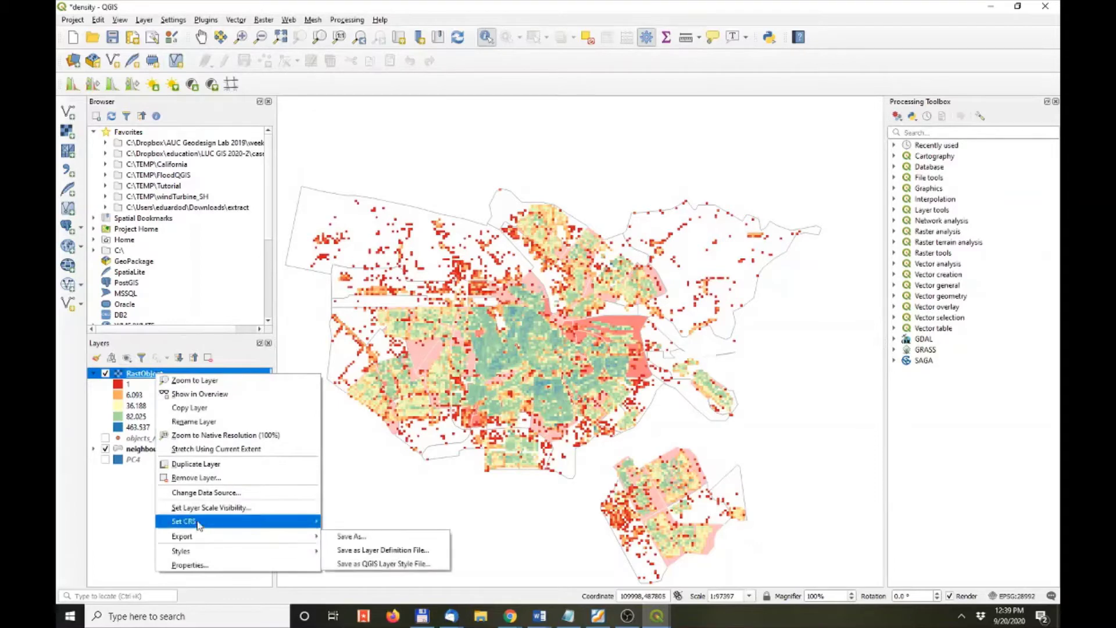
{"action": "left_click", "coordinate": [204, 565]}
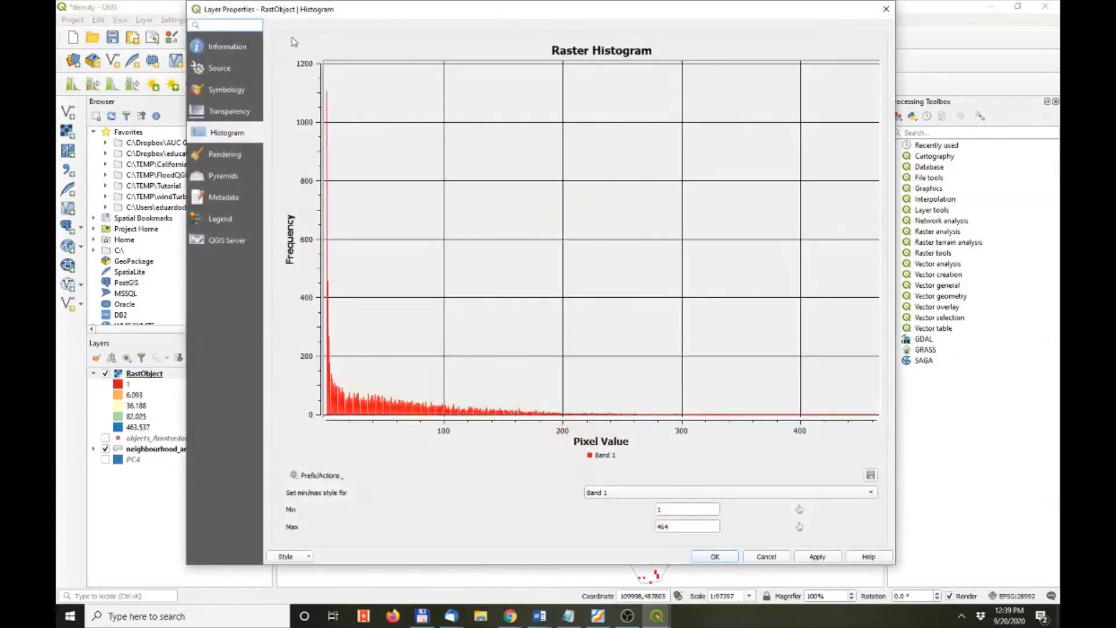
{"action": "left_click", "coordinate": [213, 92]}
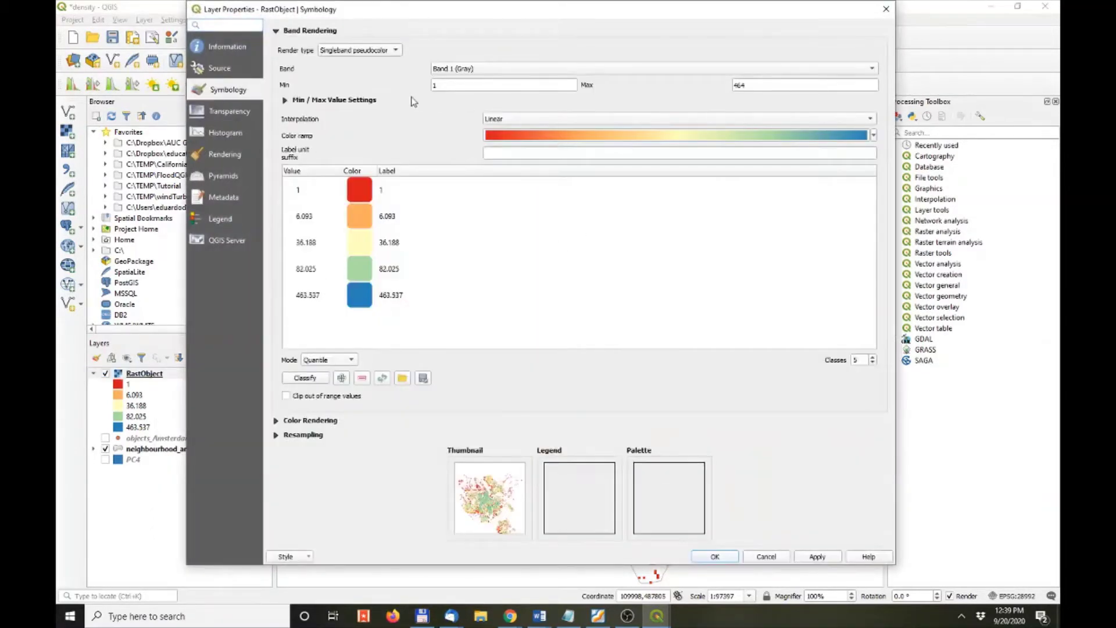
{"action": "left_click", "coordinate": [446, 86]}
{"action": "left_click", "coordinate": [761, 88]}
{"action": "left_click", "coordinate": [216, 130]}
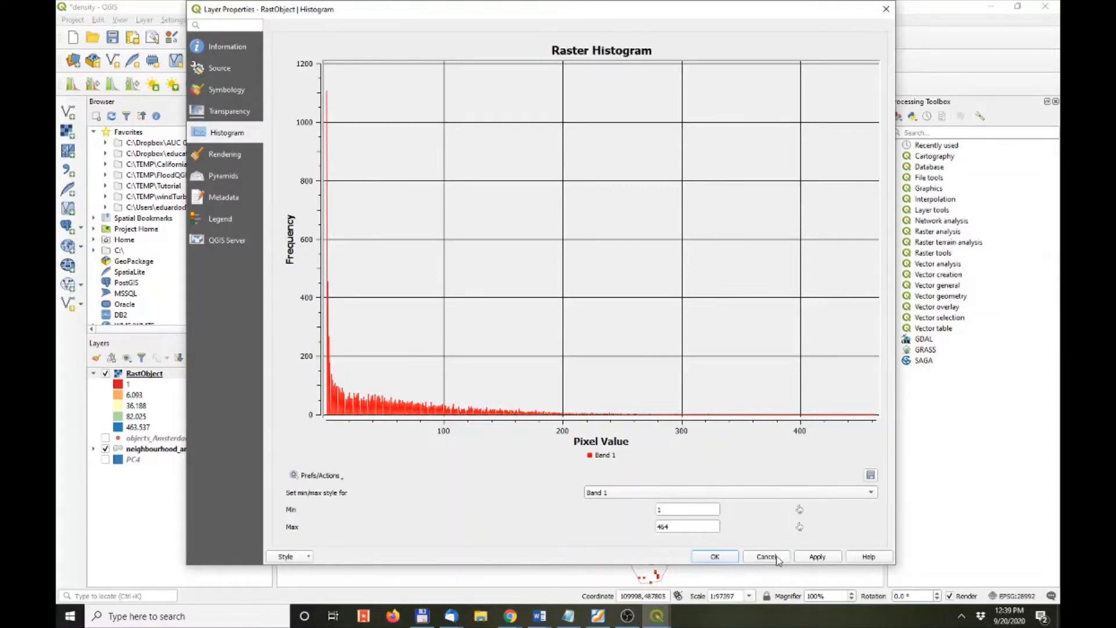
- Set the maximum value of the RastObject symbology to 300 and apply it
{"action": "left_click", "coordinate": [247, 94]}
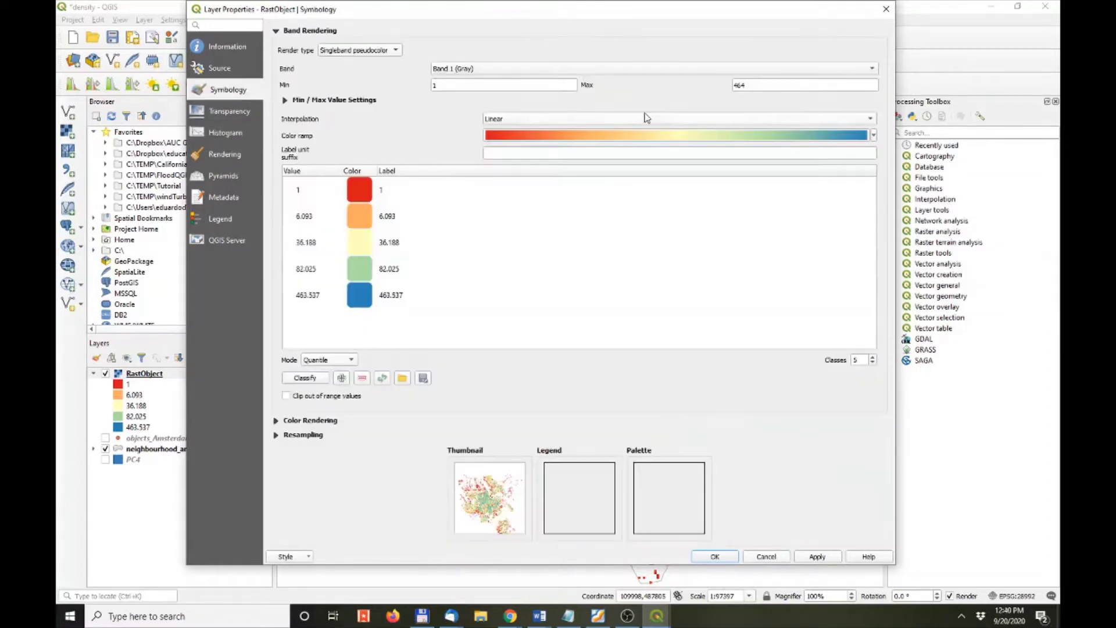
{"action": "double_click", "coordinate": [745, 82]}
{"action": "type", "text": "300"}
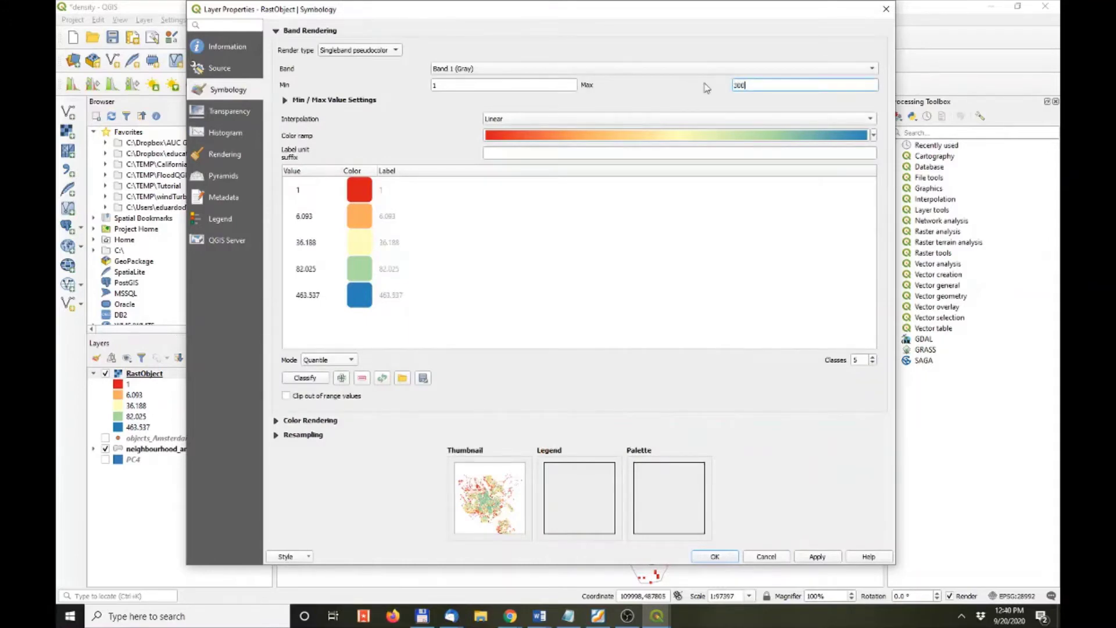
{"action": "left_click", "coordinate": [818, 557]}
- Change the RastObject classification mode to Equal Interval and apply it, keeping the map in view beside the properties window
{"action": "left_click_drag", "start_coordinate": [427, 19], "coordinate": [544, 68]}
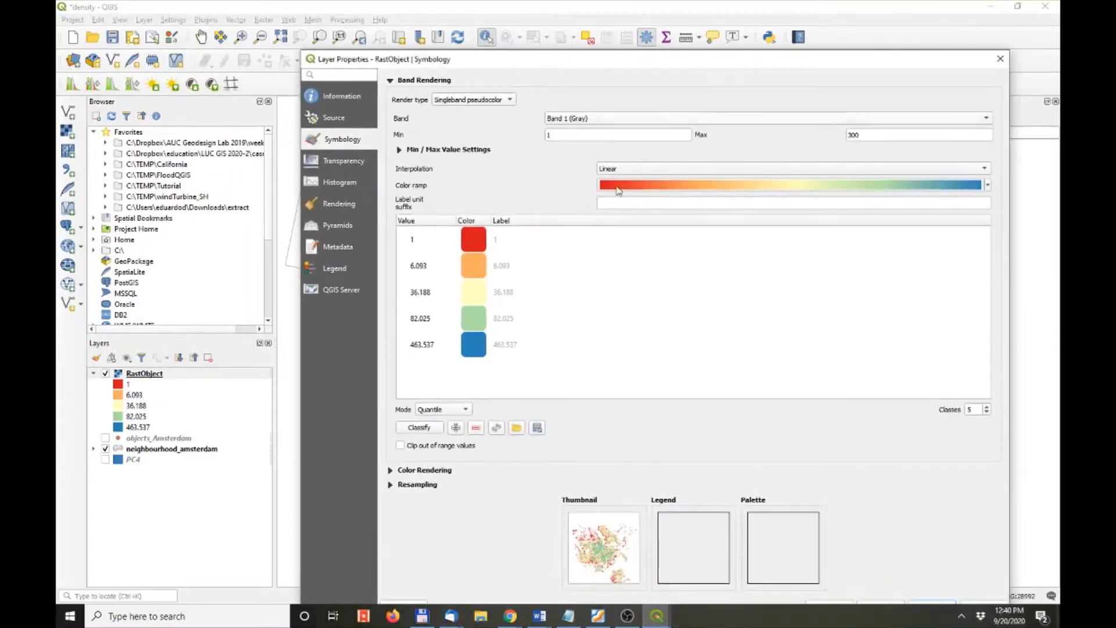
{"action": "left_click", "coordinate": [465, 410]}
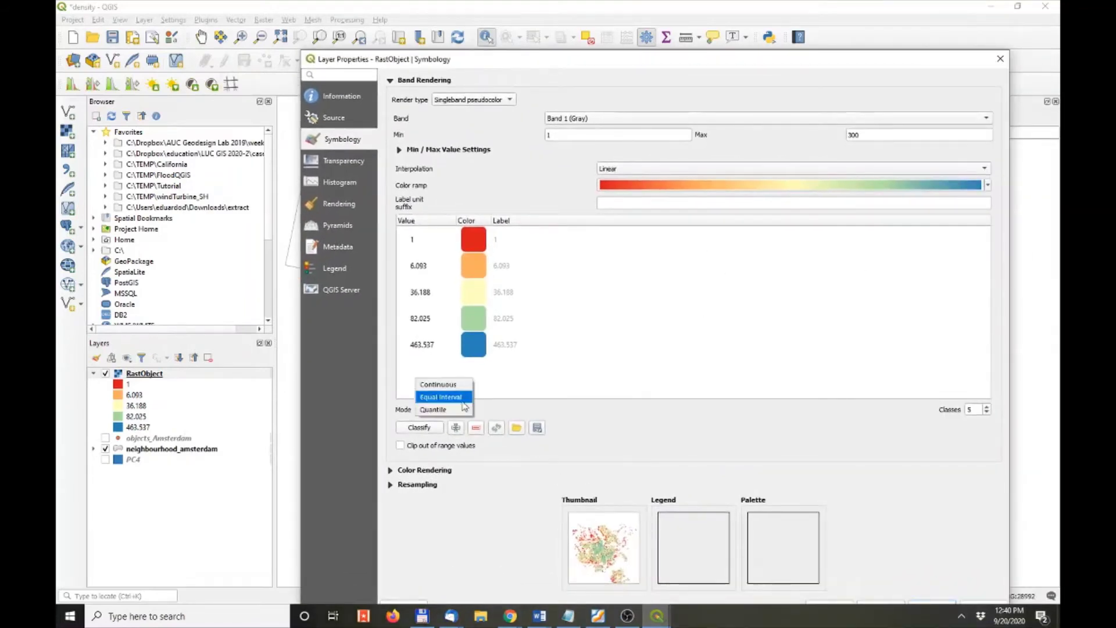
{"action": "left_click", "coordinate": [464, 400]}
{"action": "left_click_drag", "start_coordinate": [795, 64], "coordinate": [624, 33]}
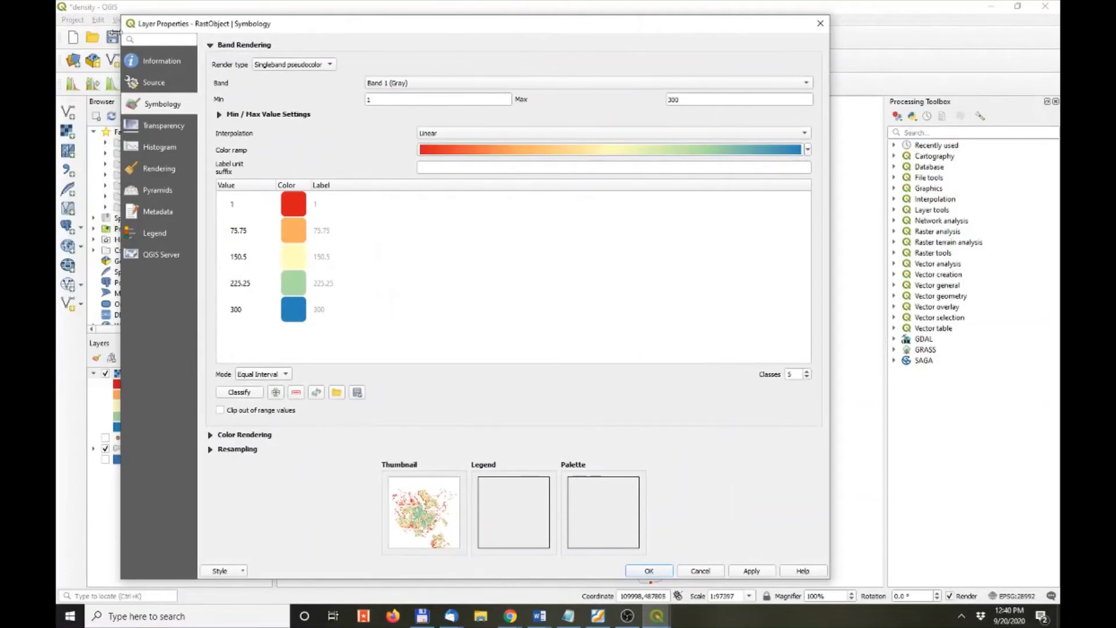
{"action": "left_click_drag", "start_coordinate": [126, 24], "coordinate": [640, 66]}
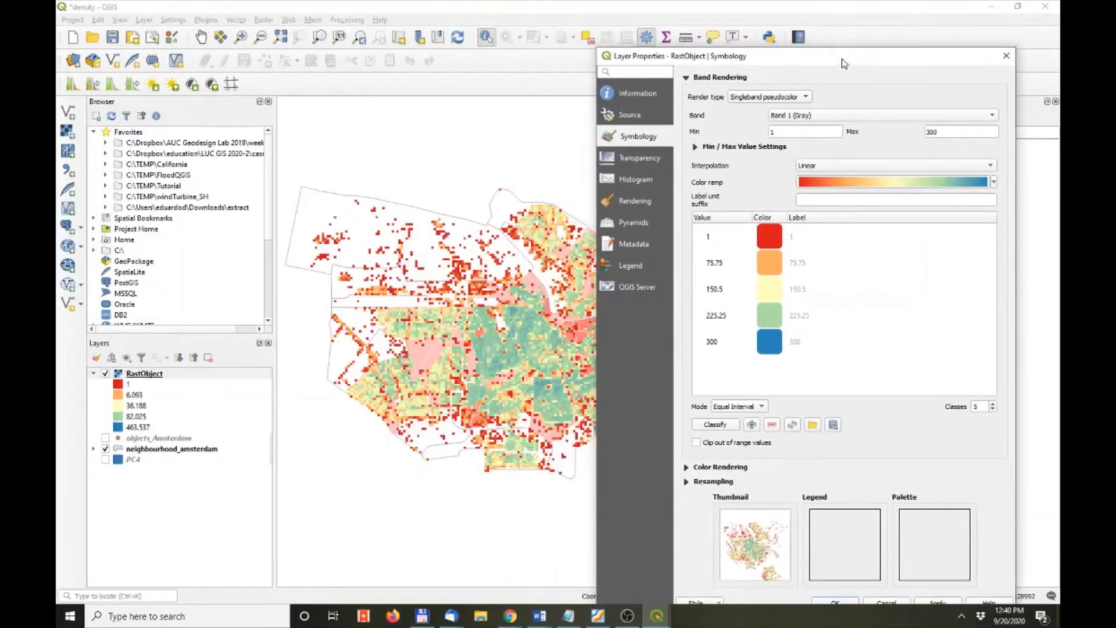
{"action": "left_click_drag", "start_coordinate": [843, 61], "coordinate": [875, 21]}
{"action": "left_click", "coordinate": [970, 563]}
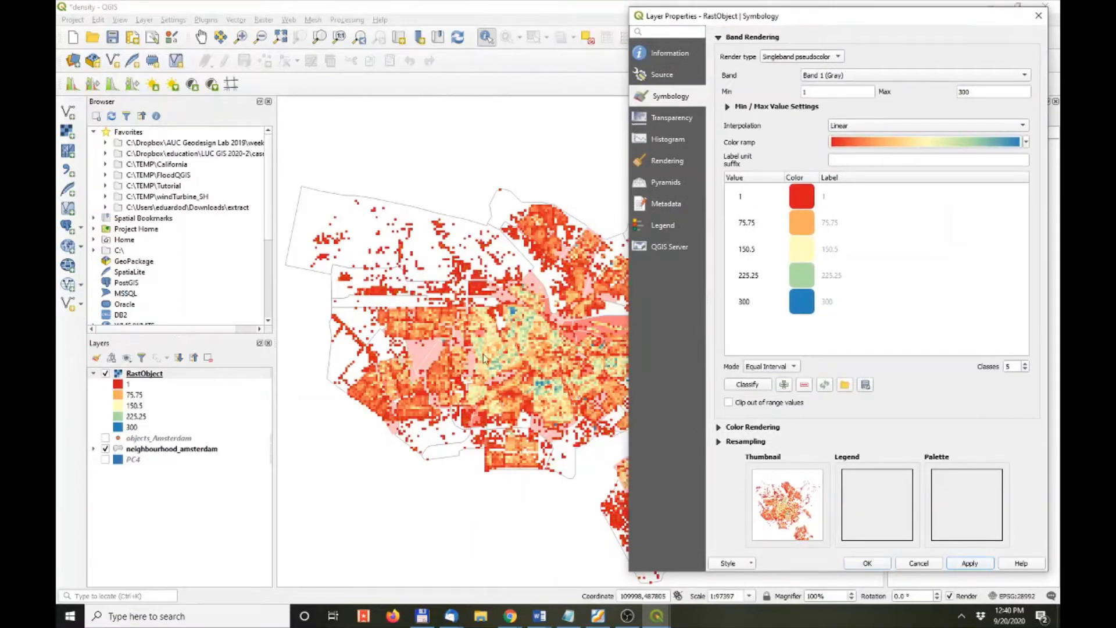
- Assign the Reds colour ramp to RastObject, apply it and close the layer properties
{"action": "left_click", "coordinate": [907, 144]}
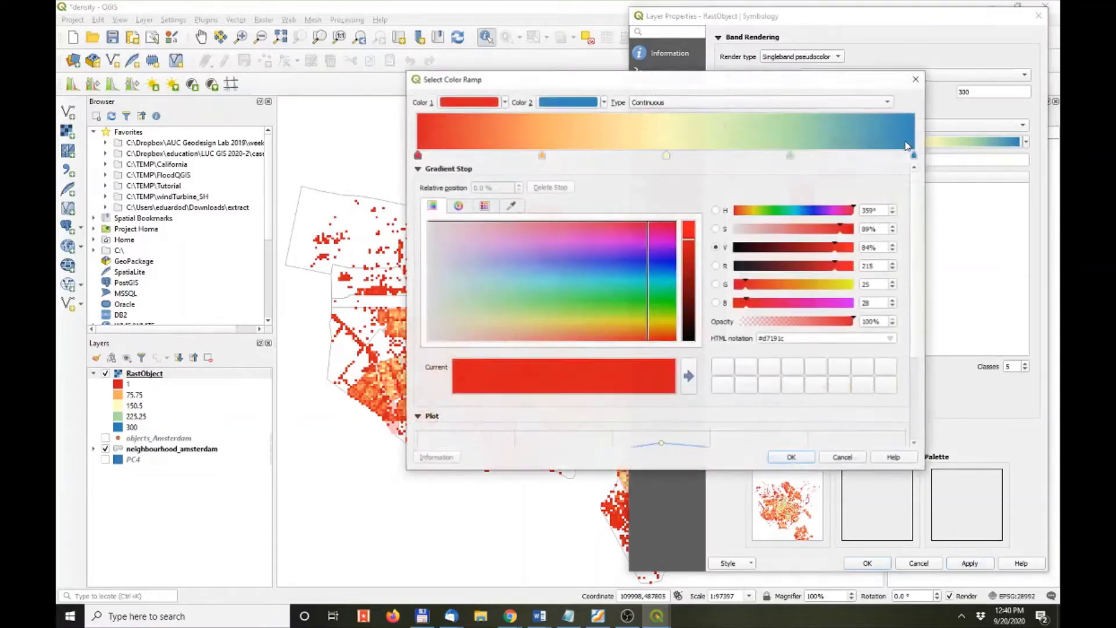
{"action": "left_click", "coordinate": [916, 79]}
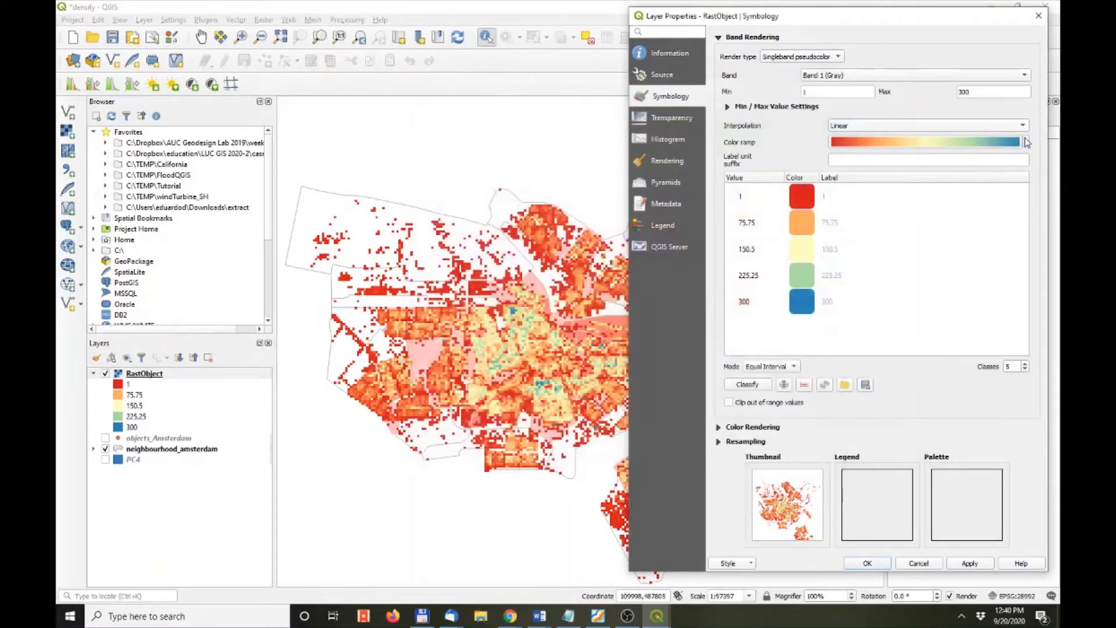
{"action": "left_click", "coordinate": [1025, 143]}
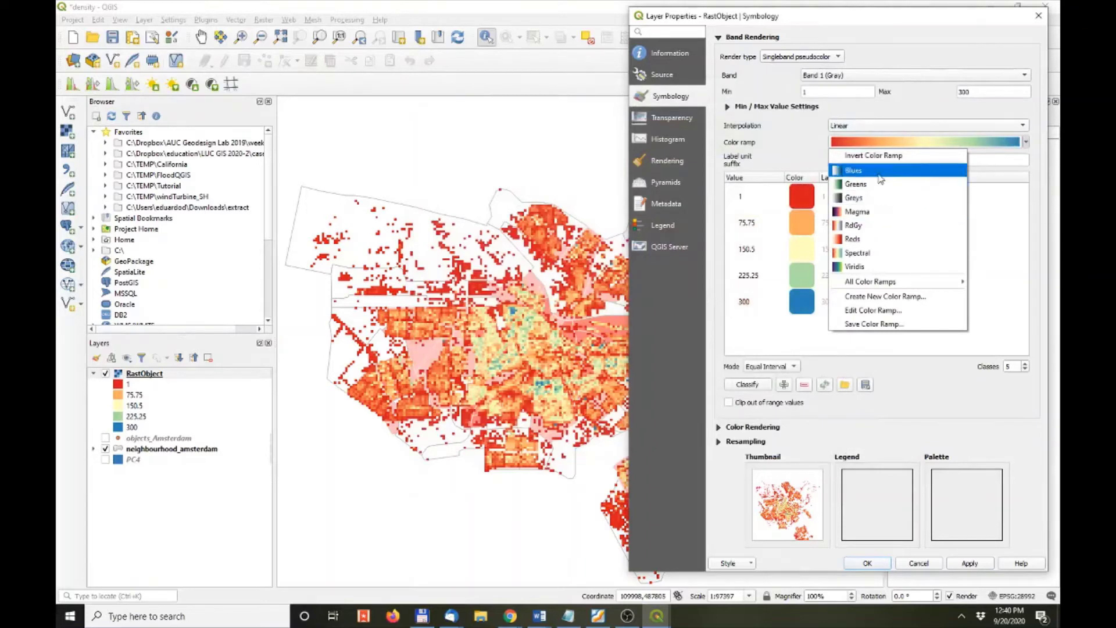
{"action": "left_click", "coordinate": [889, 242]}
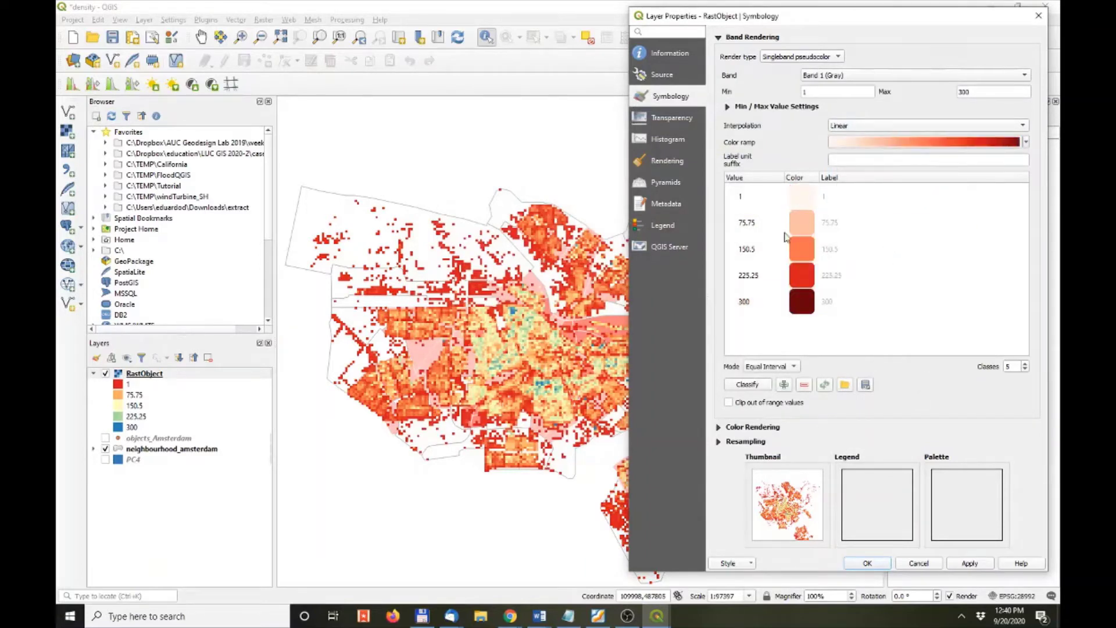
{"action": "left_click", "coordinate": [977, 564]}
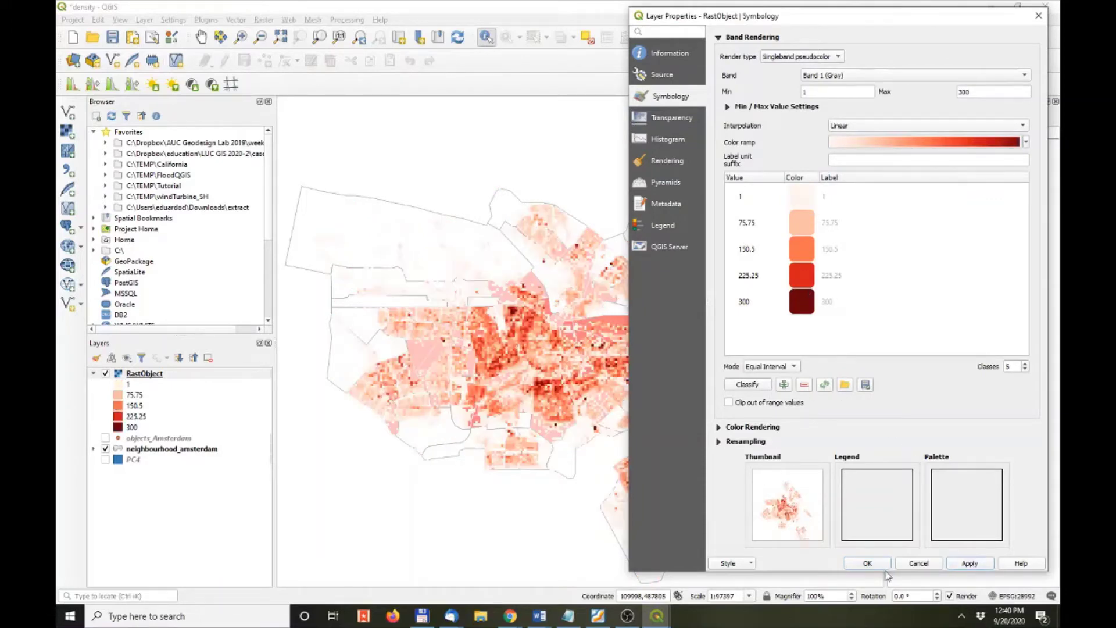
{"action": "left_click", "coordinate": [869, 564]}
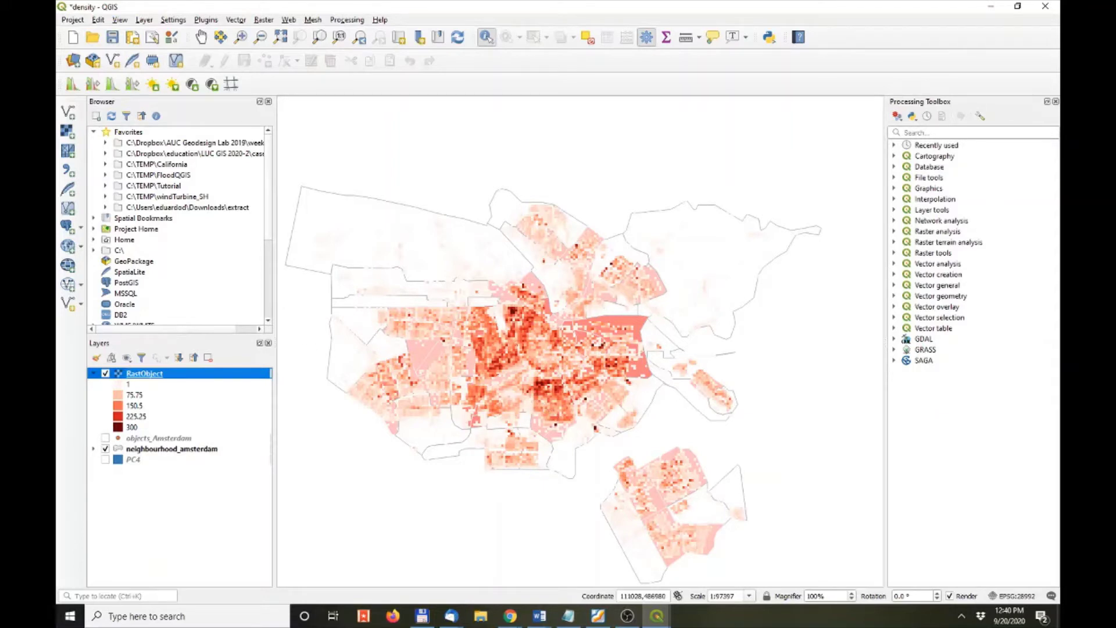
{"action": "key", "text": "alt+Tab"}
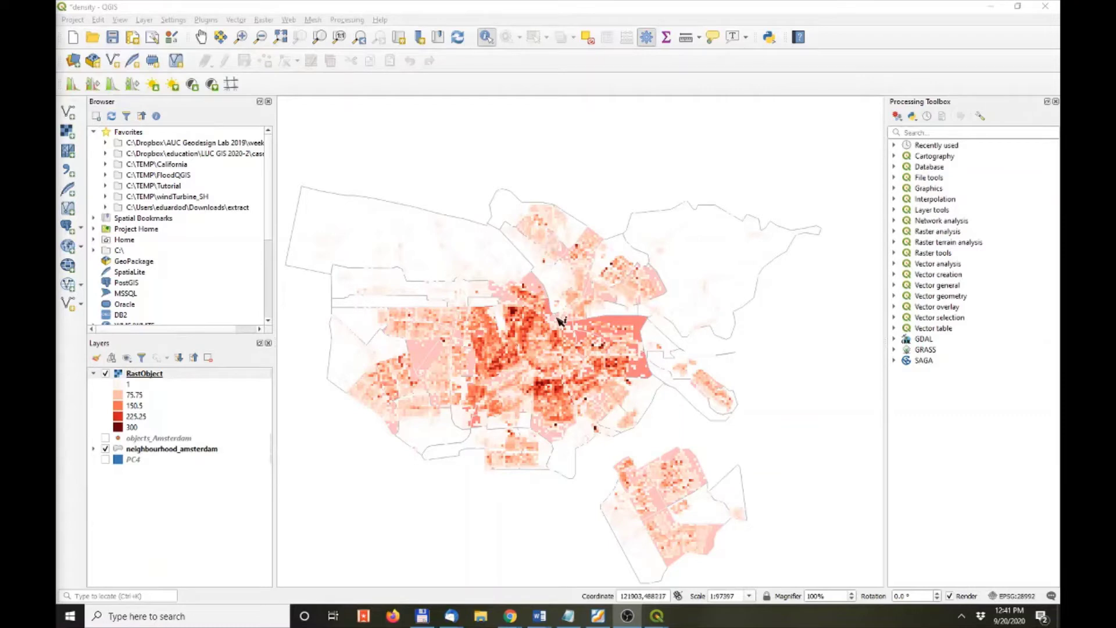
- Reduce the RastObject symbology to 3 classes and apply it, keeping the map in view beside the properties window
{"action": "right_click", "coordinate": [139, 374]}
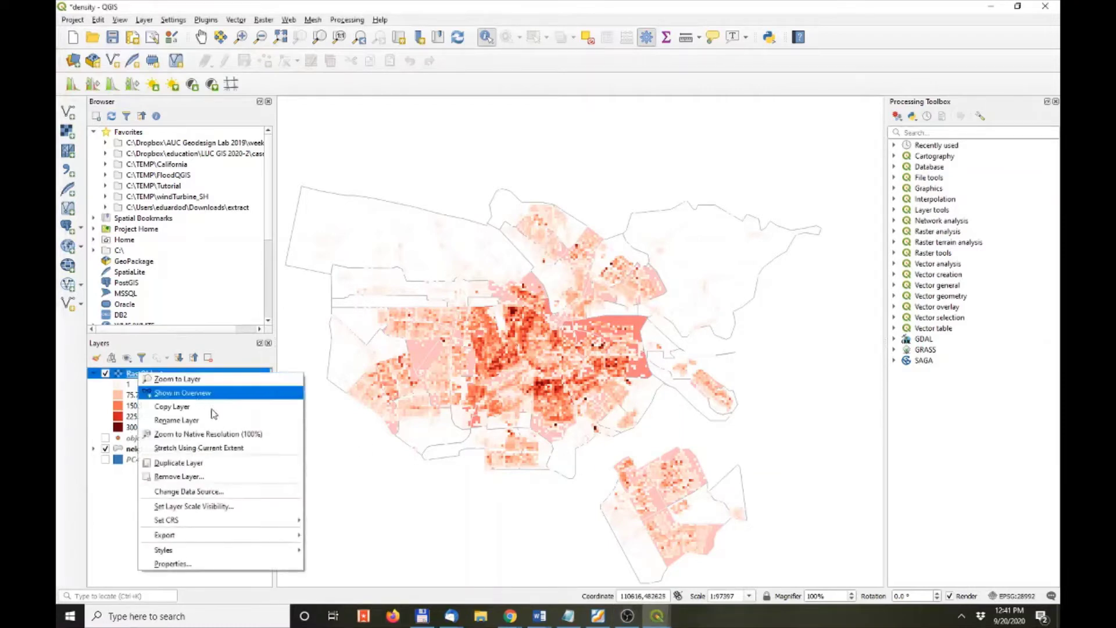
{"action": "left_click", "coordinate": [214, 563]}
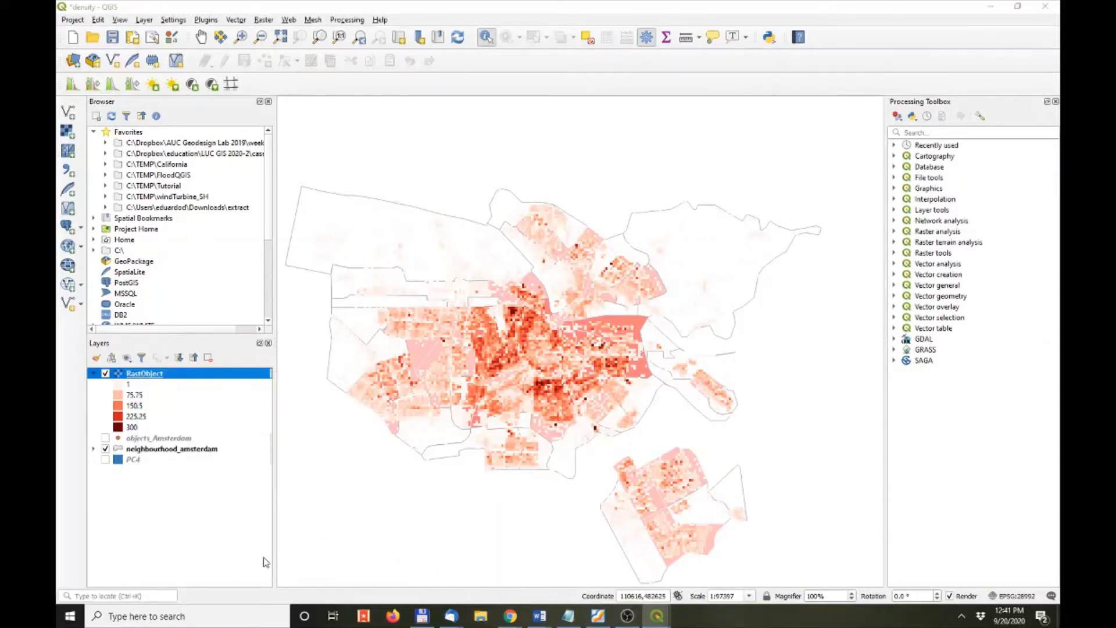
{"action": "left_click_drag", "start_coordinate": [815, 17], "coordinate": [618, 11]}
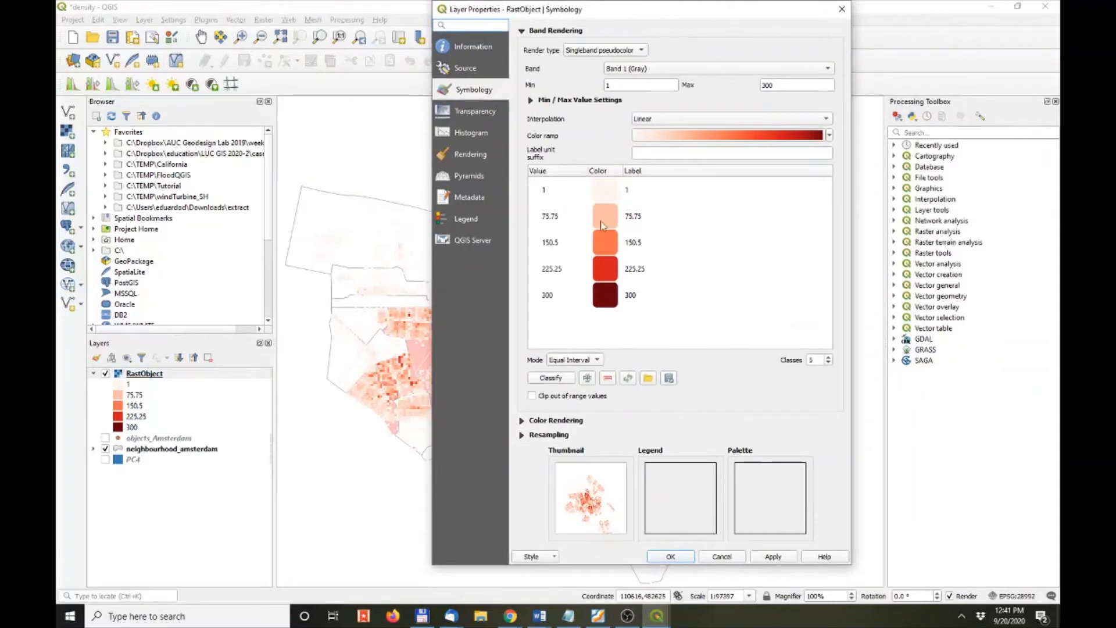
{"action": "left_click", "coordinate": [829, 362]}
{"action": "left_click", "coordinate": [829, 363]}
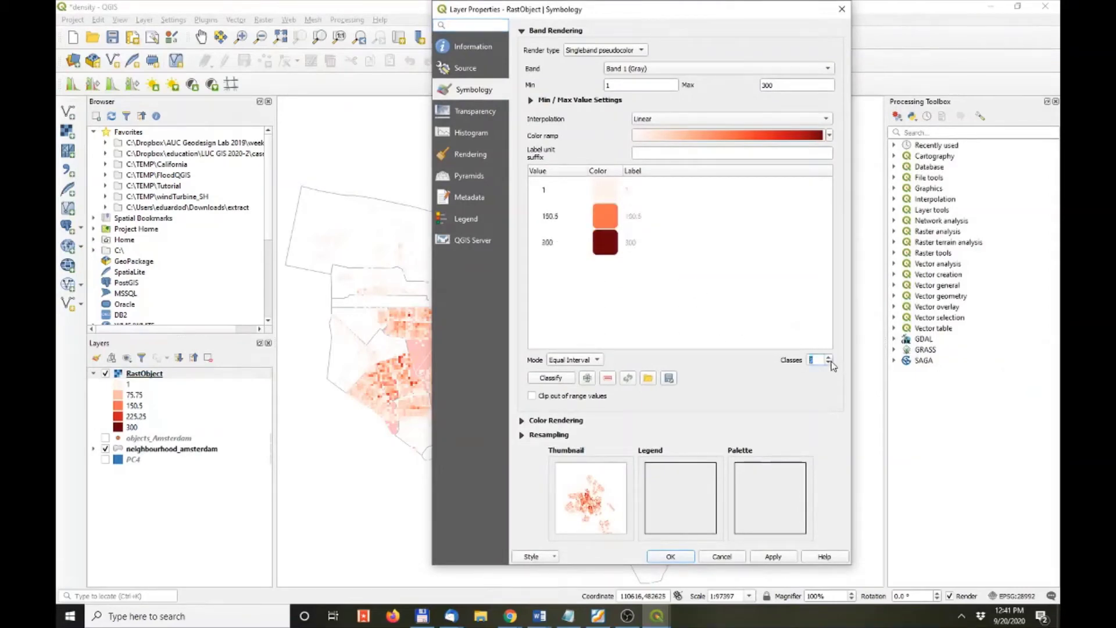
{"action": "left_click_drag", "start_coordinate": [647, 11], "coordinate": [784, 55]}
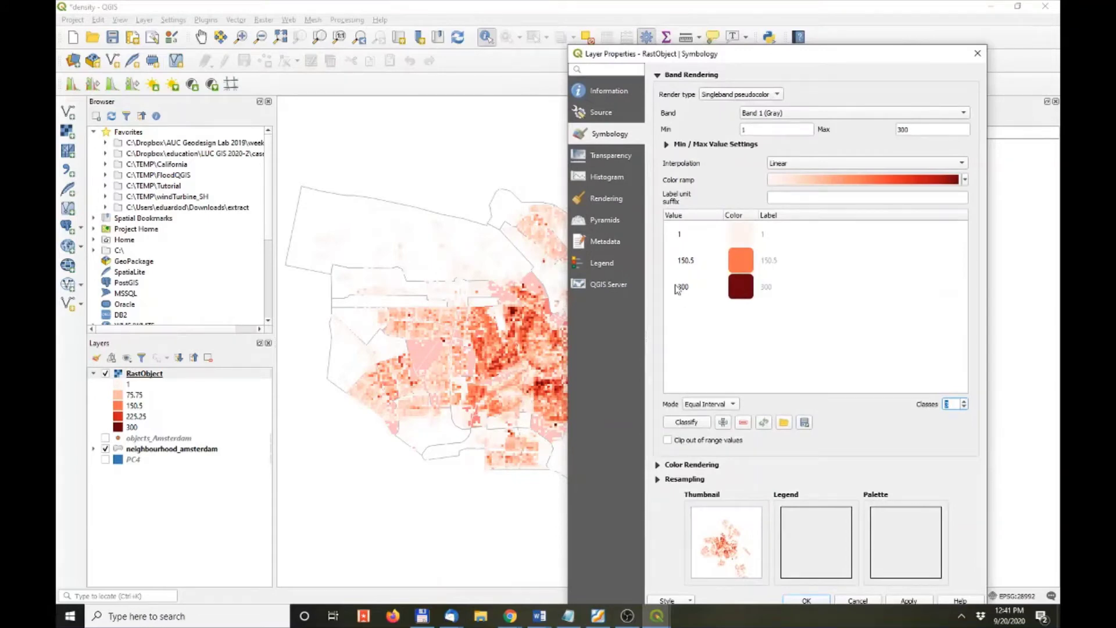
{"action": "left_click", "coordinate": [909, 601]}
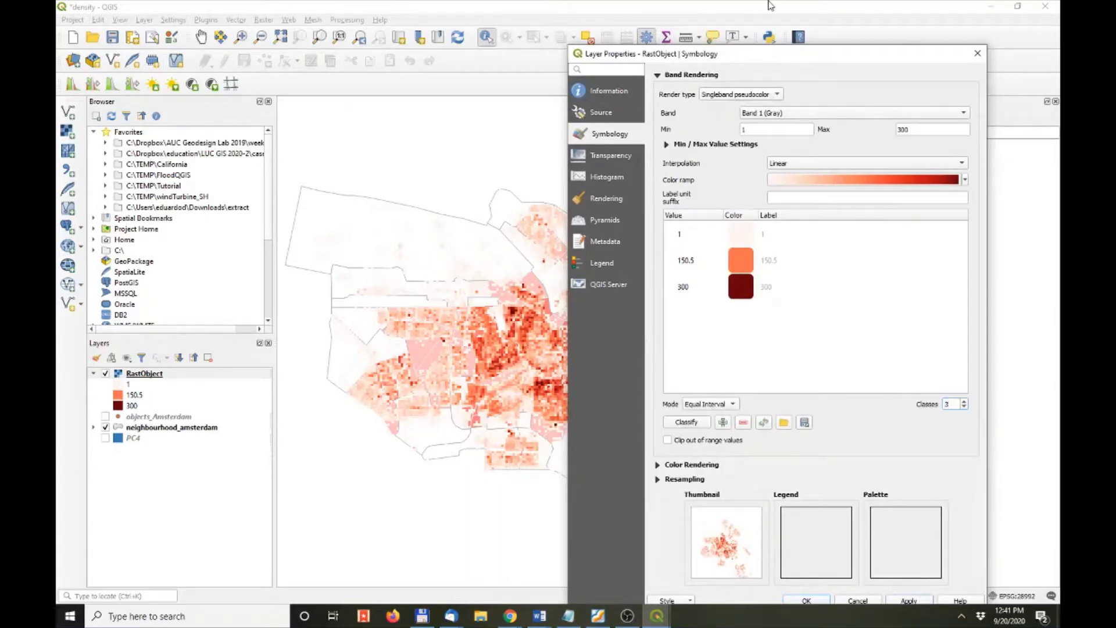
{"action": "left_click_drag", "start_coordinate": [698, 58], "coordinate": [789, 27]}
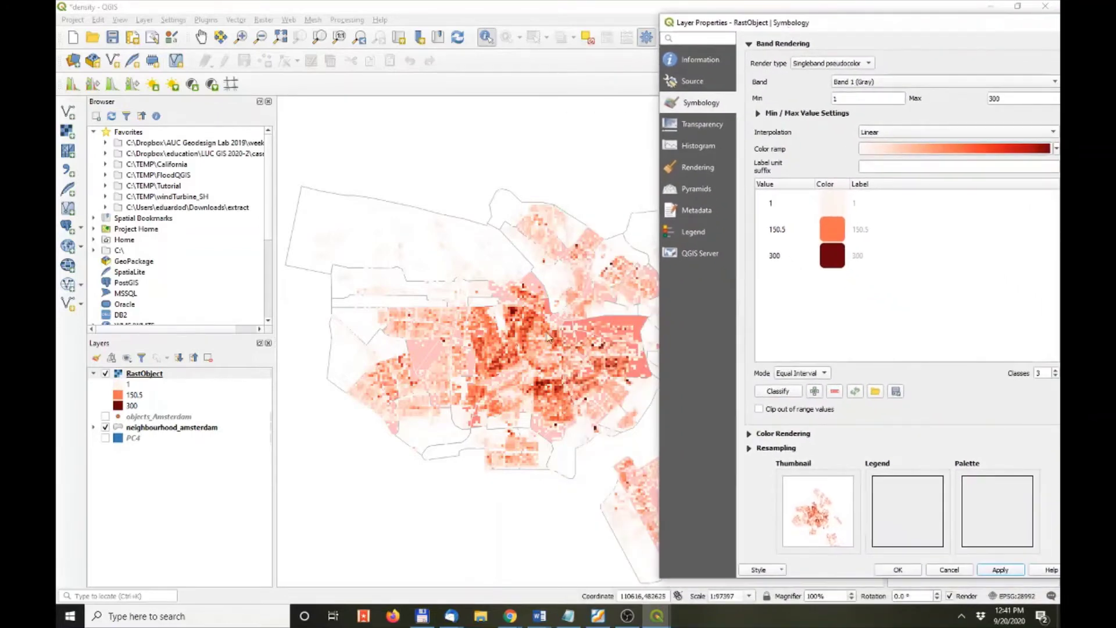
{"action": "left_click_drag", "start_coordinate": [860, 2], "coordinate": [827, 25]}
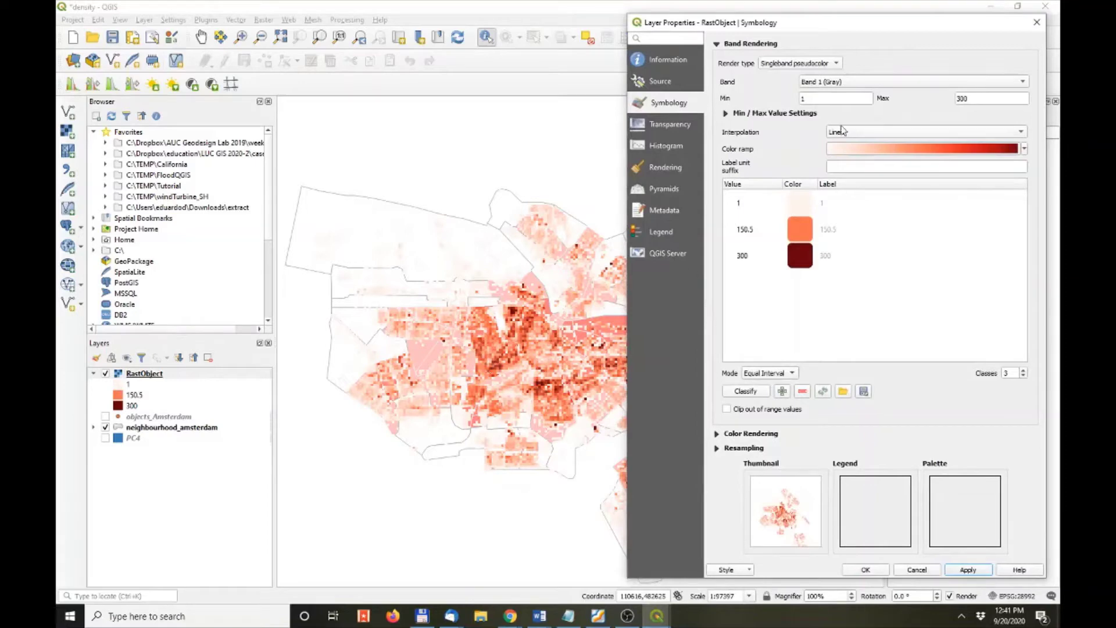
- Change the RastObject colour interpolation to Discrete and apply it, checking the map beside the properties window
{"action": "left_click", "coordinate": [897, 133]}
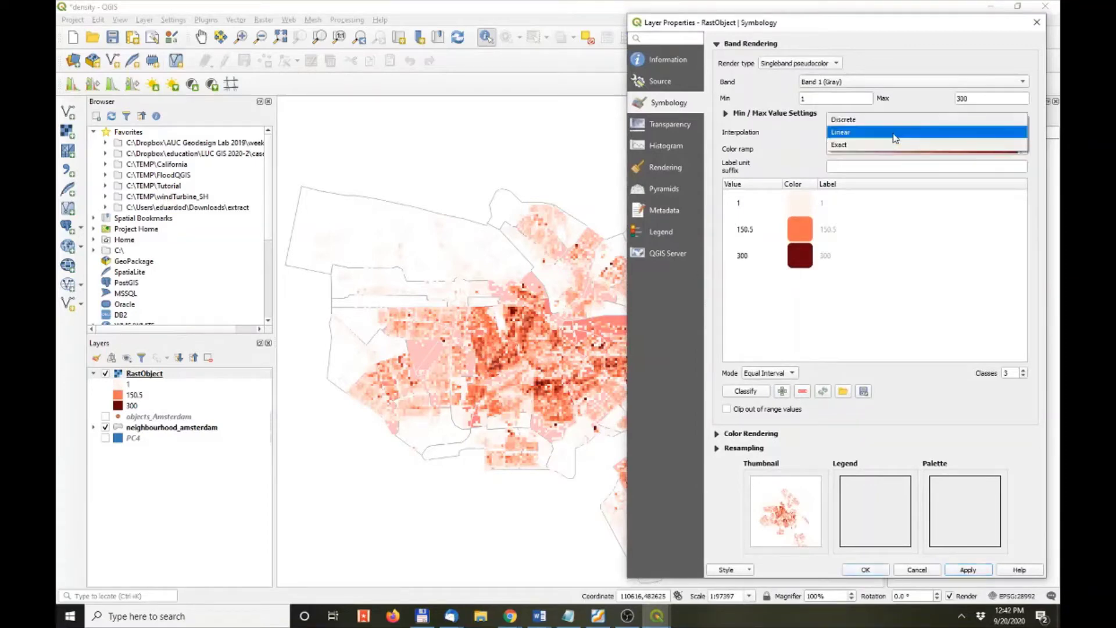
{"action": "left_click", "coordinate": [934, 119]}
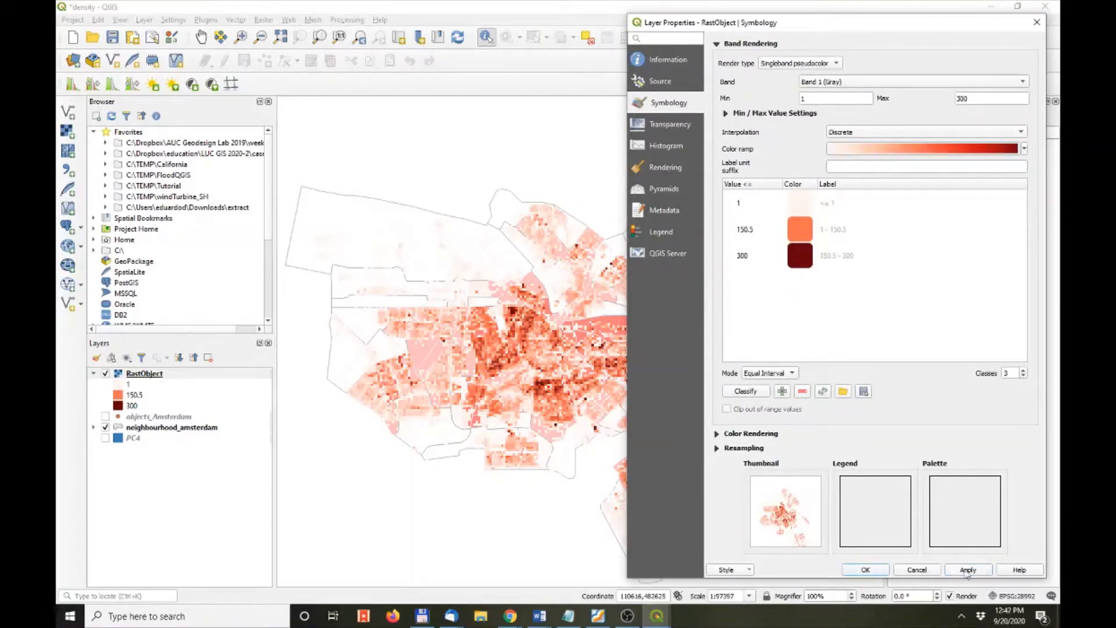
{"action": "left_click", "coordinate": [966, 571]}
{"action": "left_click_drag", "start_coordinate": [722, 29], "coordinate": [777, 31]}
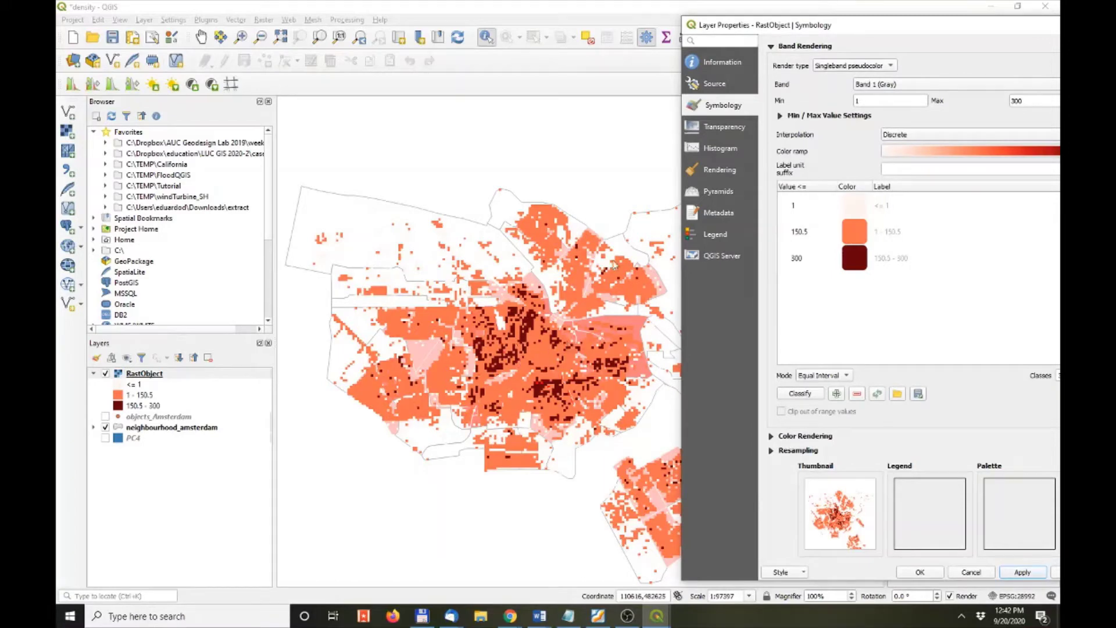
{"action": "left_click_drag", "start_coordinate": [746, 19], "coordinate": [668, 21]}
- Set the maximum value of the RastObject symbology to 464, reclassify and apply it, keeping Discrete interpolation
{"action": "left_click_drag", "start_coordinate": [963, 104], "coordinate": [901, 103]}
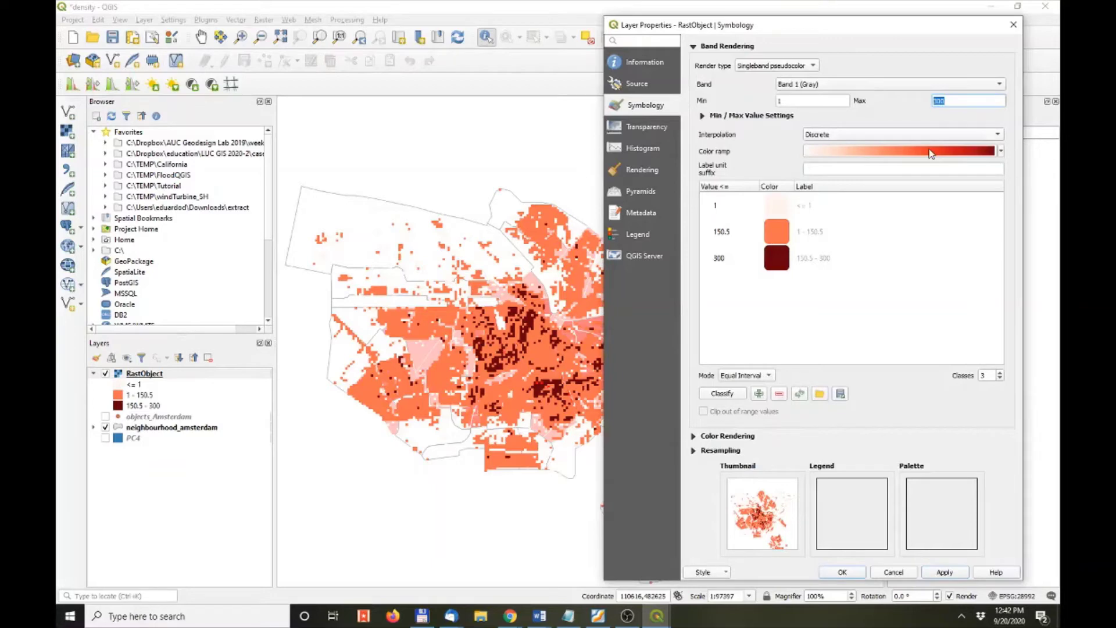
{"action": "type", "text": "464"}
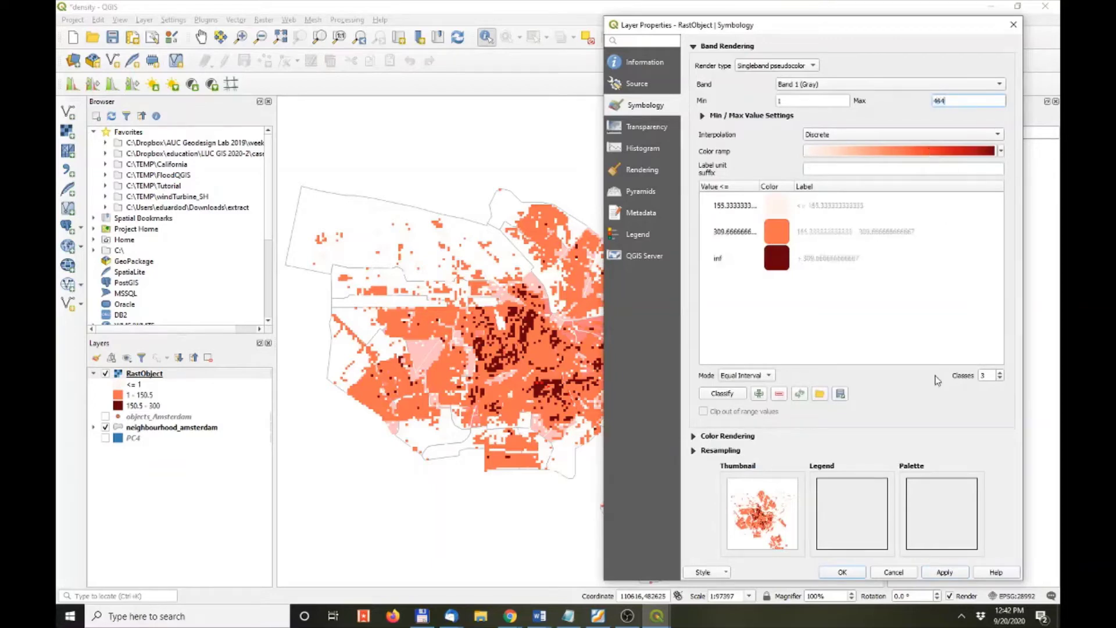
{"action": "left_click", "coordinate": [949, 572]}
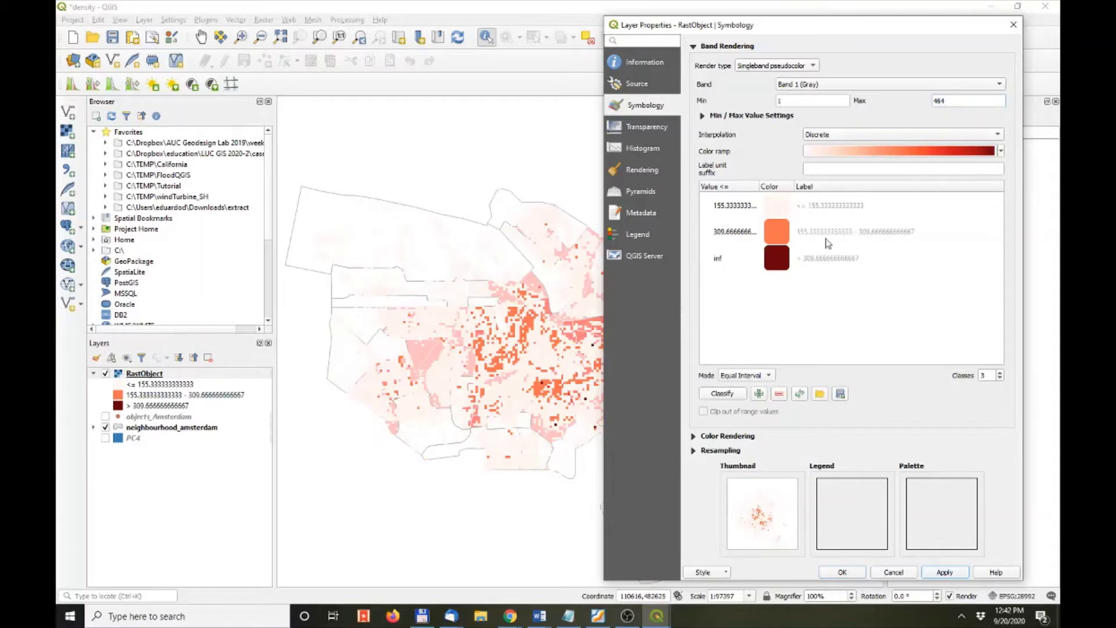
{"action": "left_click", "coordinate": [723, 394]}
{"action": "left_click", "coordinate": [945, 572]}
{"action": "left_click", "coordinate": [838, 137]}
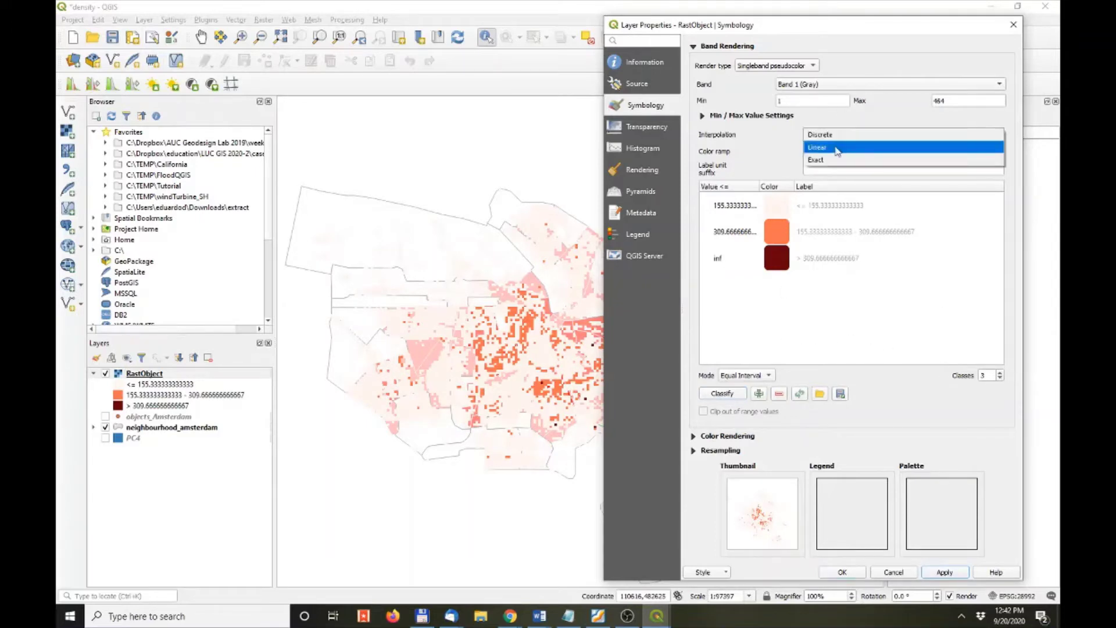
{"action": "left_click", "coordinate": [837, 135]}
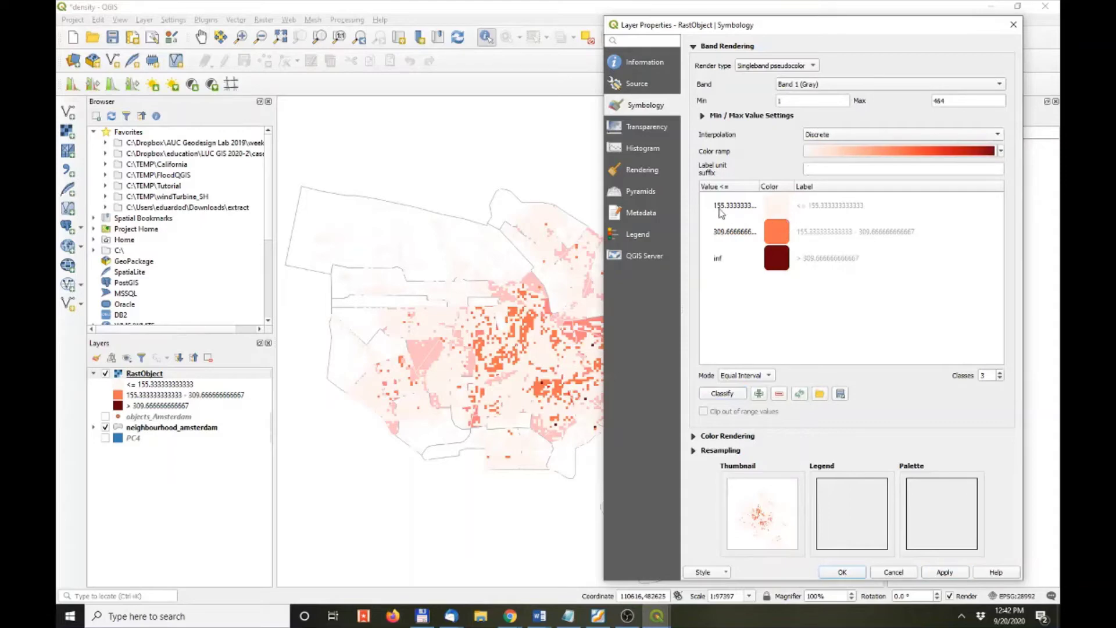
- Try the Quantile classification mode on RastObject, apply it and compare the result on the map
{"action": "left_click", "coordinate": [757, 377]}
{"action": "left_click", "coordinate": [754, 388]}
{"action": "left_click", "coordinate": [752, 379]}
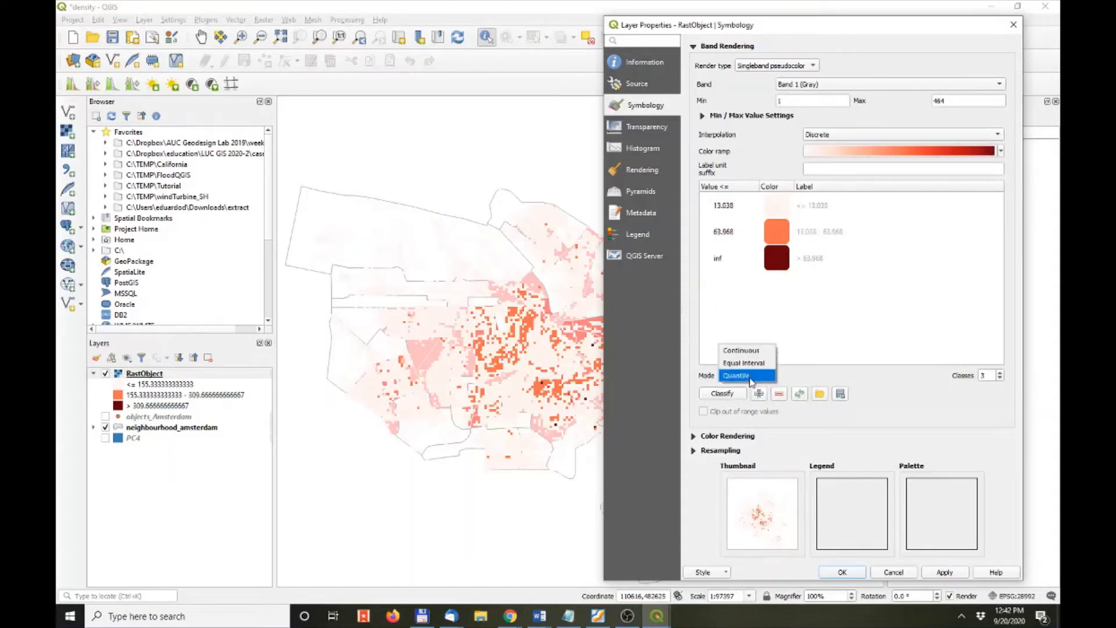
{"action": "left_click", "coordinate": [751, 376]}
{"action": "left_click", "coordinate": [723, 393]}
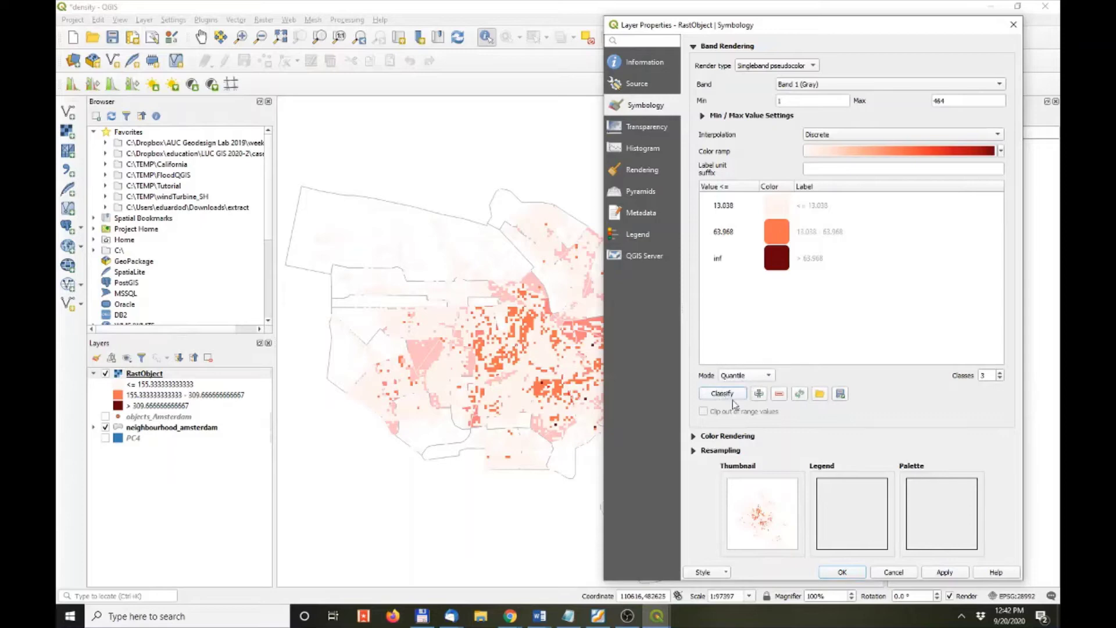
{"action": "left_click", "coordinate": [953, 577]}
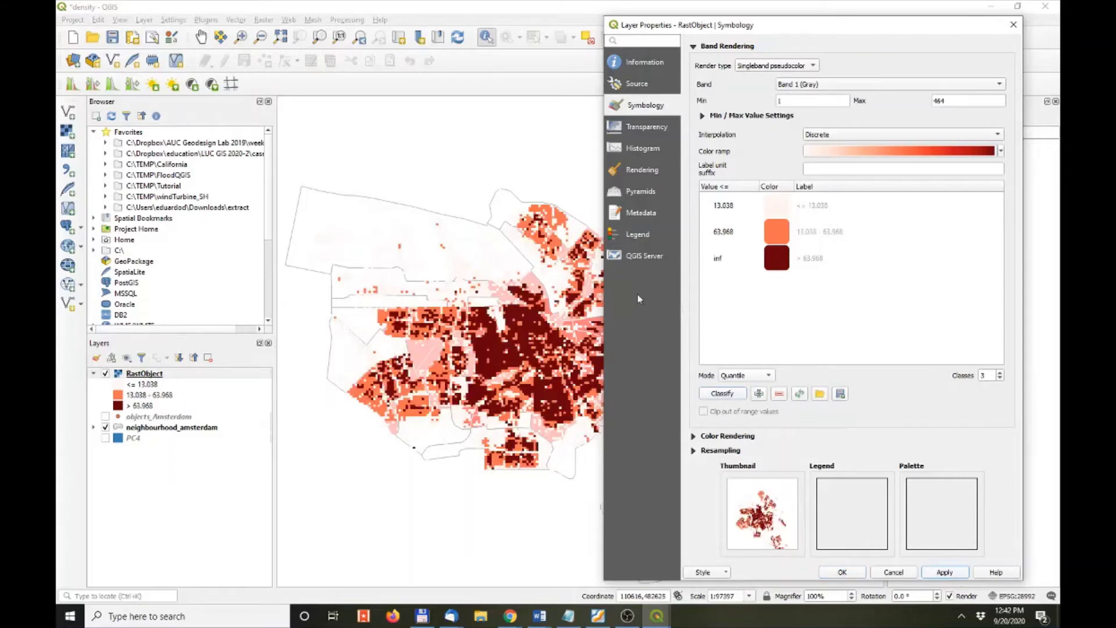
{"action": "left_click_drag", "start_coordinate": [707, 28], "coordinate": [736, 20]}
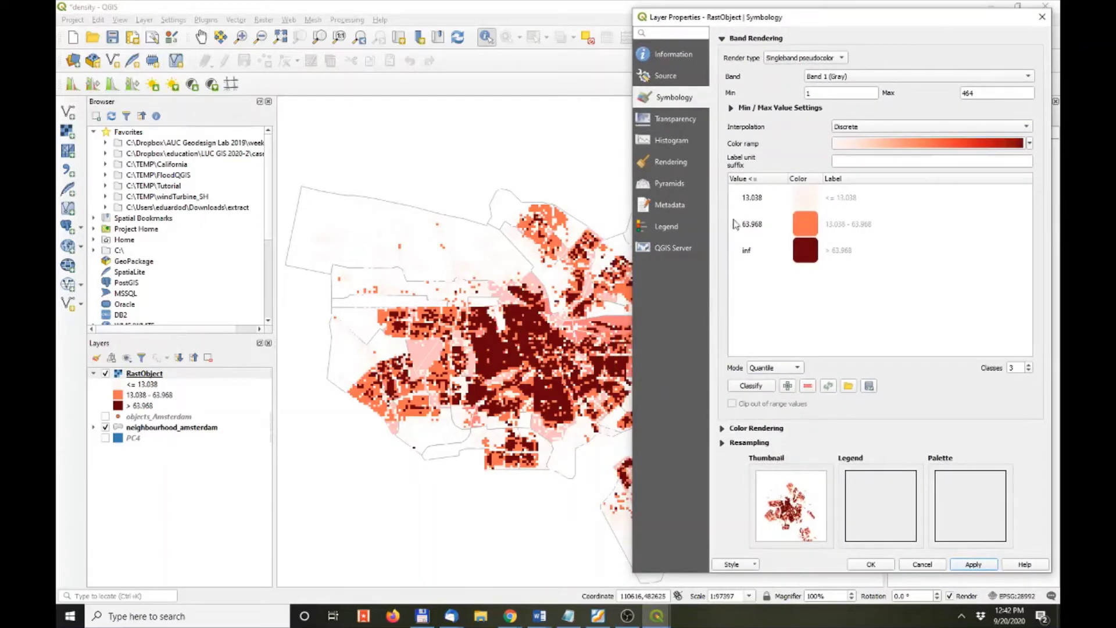
- Switch the RastObject classification mode back to Equal Interval and apply it
{"action": "left_click", "coordinate": [775, 368]}
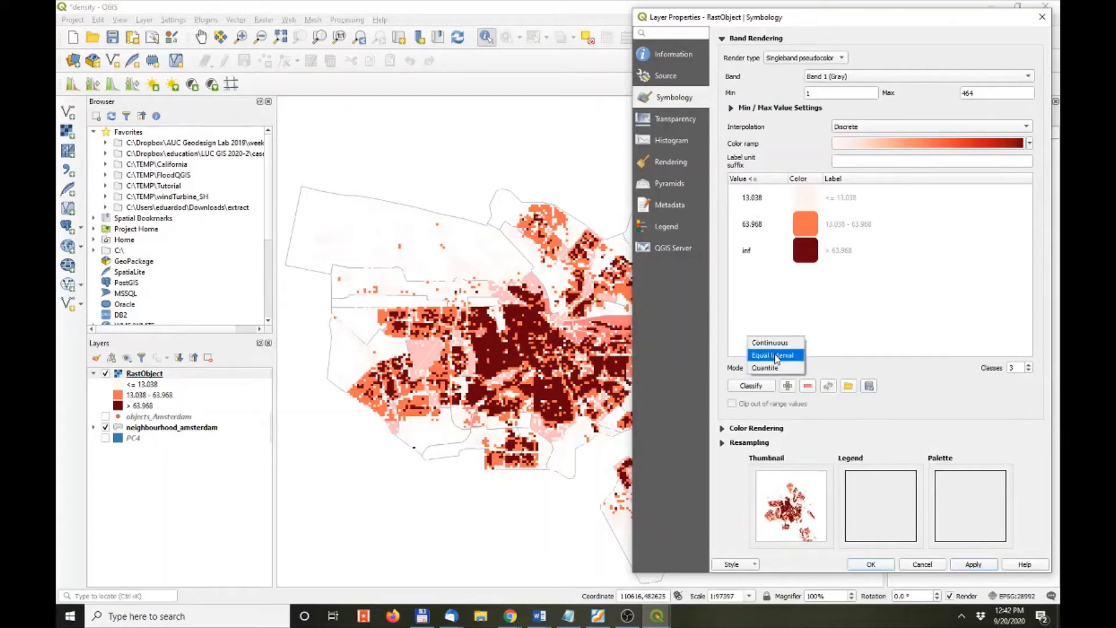
{"action": "left_click", "coordinate": [774, 356]}
{"action": "left_click", "coordinate": [973, 564]}
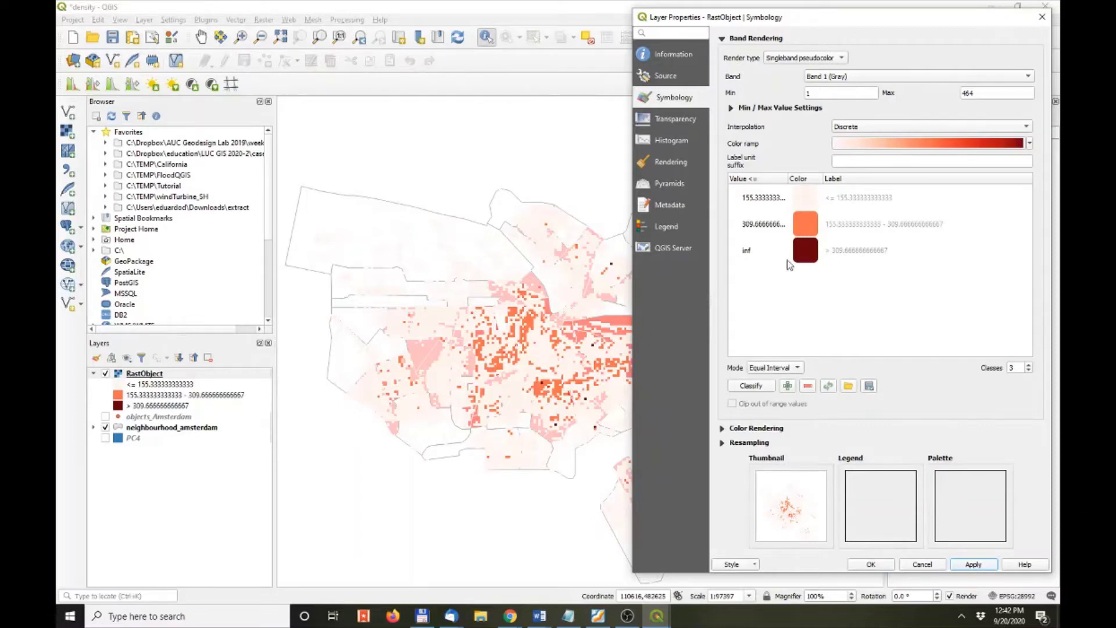
{"action": "mouse_move", "coordinate": [721, 18]}
{"action": "left_mouse_down"}
{"action": "mouse_move", "coordinate": [773, 20]}
{"action": "mouse_move", "coordinate": [719, 19]}
{"action": "left_mouse_up"}
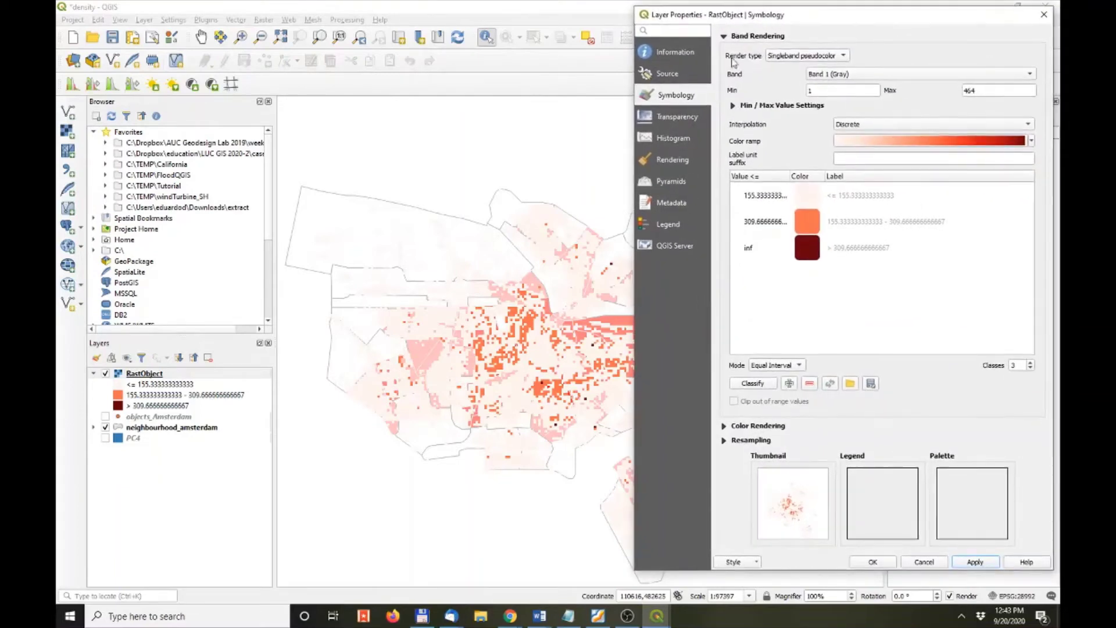
- Set the upper limits of the first two RastObject classes to 50 and 100 and apply them
{"action": "double_click", "coordinate": [763, 196]}
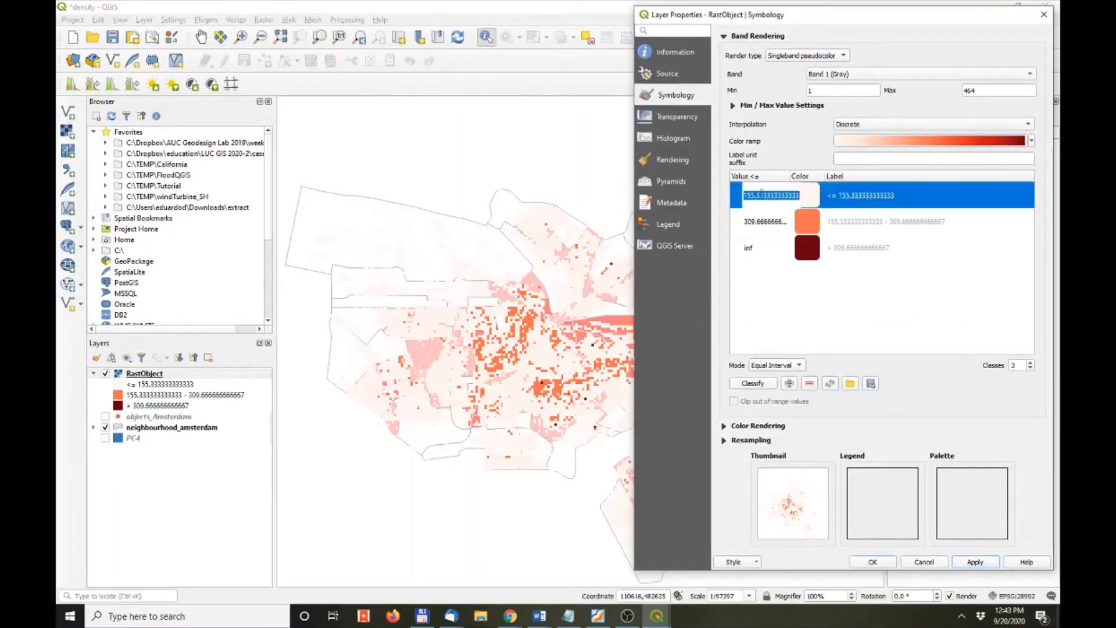
{"action": "type", "text": "50"}
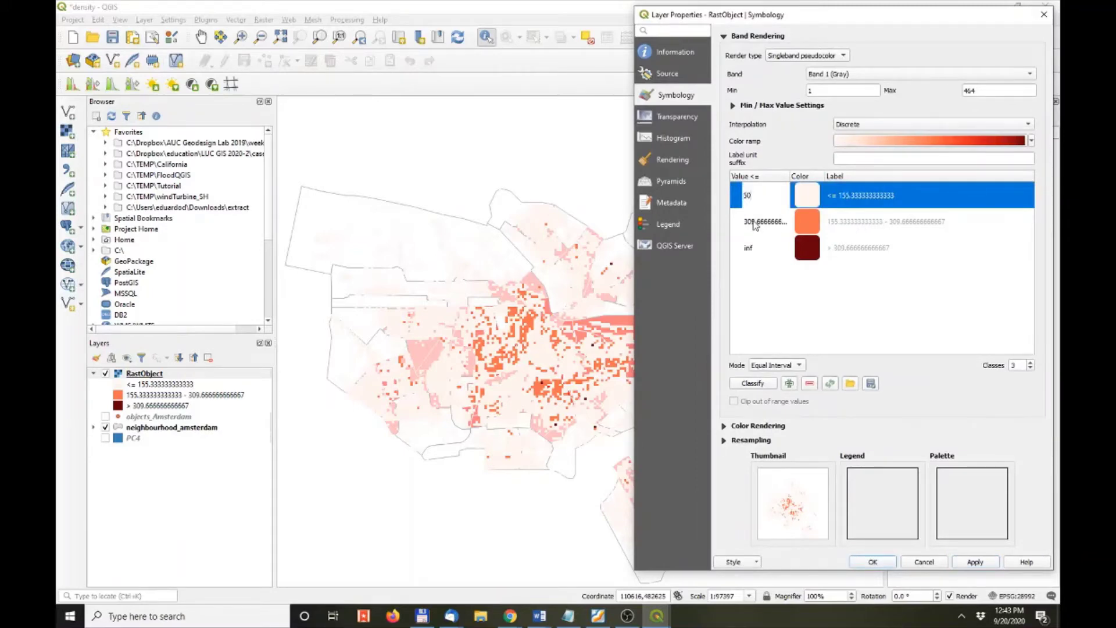
{"action": "double_click", "coordinate": [755, 224]}
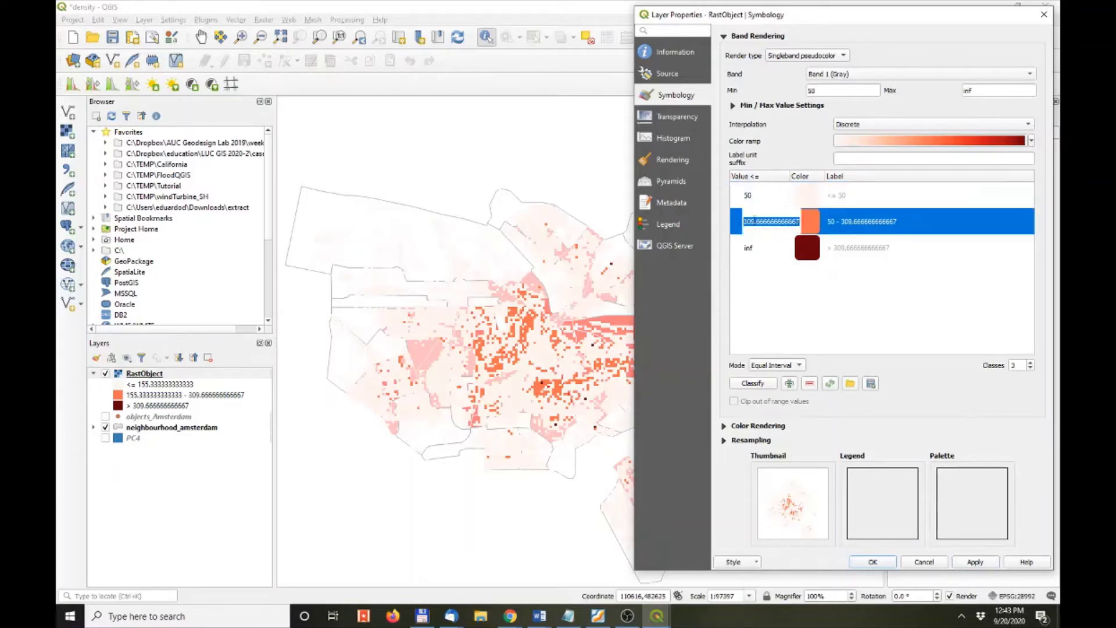
{"action": "type", "text": "100"}
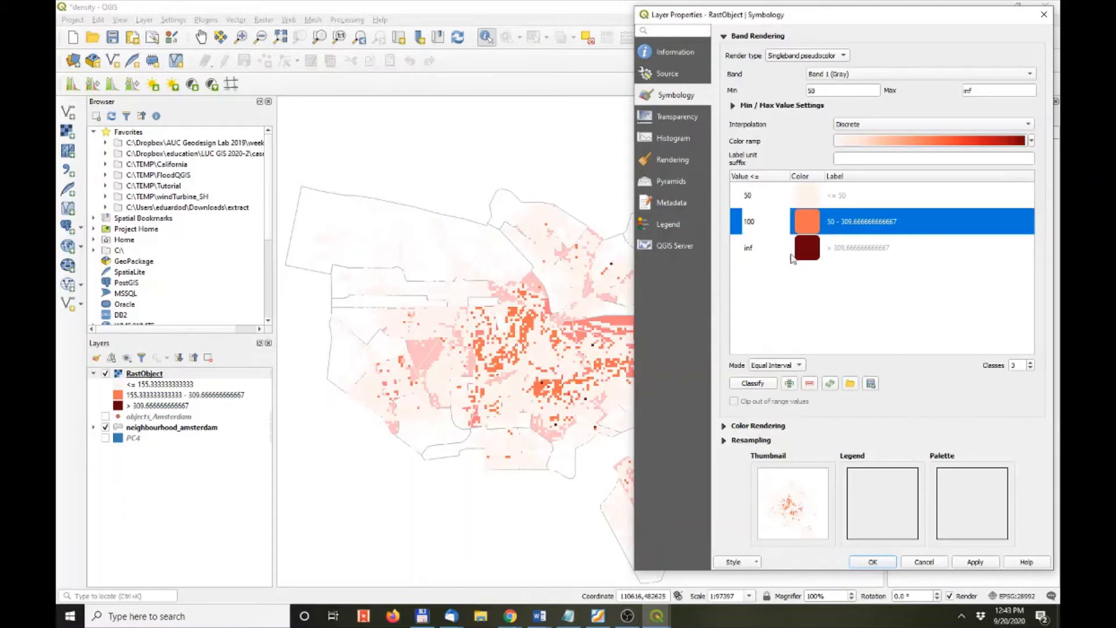
{"action": "left_click", "coordinate": [975, 563]}
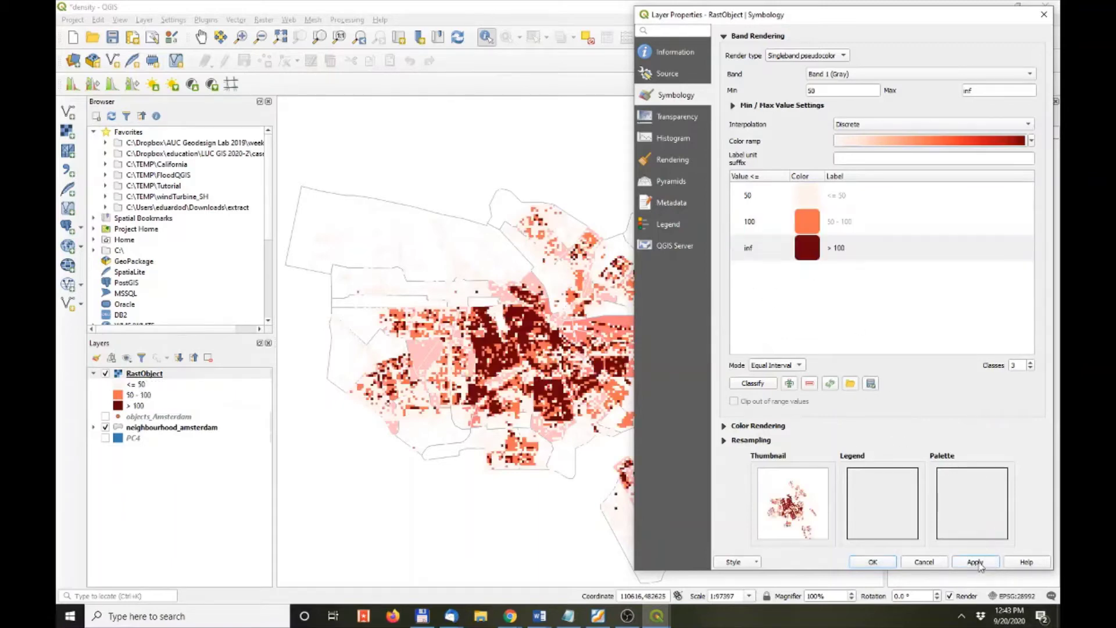
{"action": "mouse_move", "coordinate": [778, 17]}
{"action": "left_mouse_down"}
{"action": "mouse_move", "coordinate": [861, 17]}
{"action": "mouse_move", "coordinate": [766, 17]}
{"action": "left_mouse_up"}
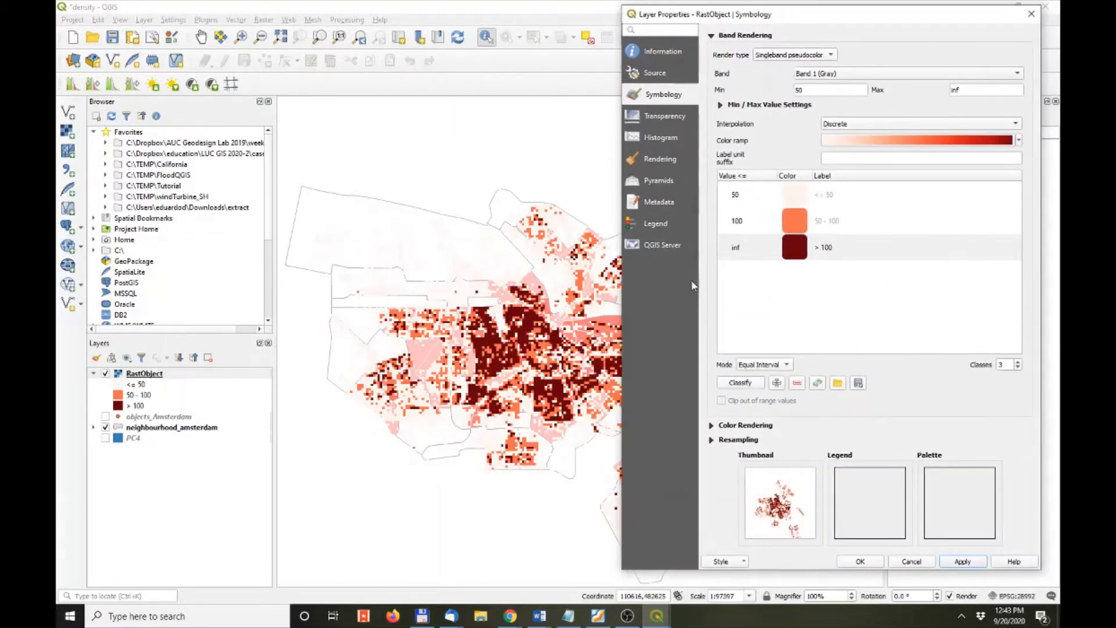
- Using the raster histogram as a guide, set the second class's upper limit to 150, apply it and close the layer properties
{"action": "left_click", "coordinate": [657, 137]}
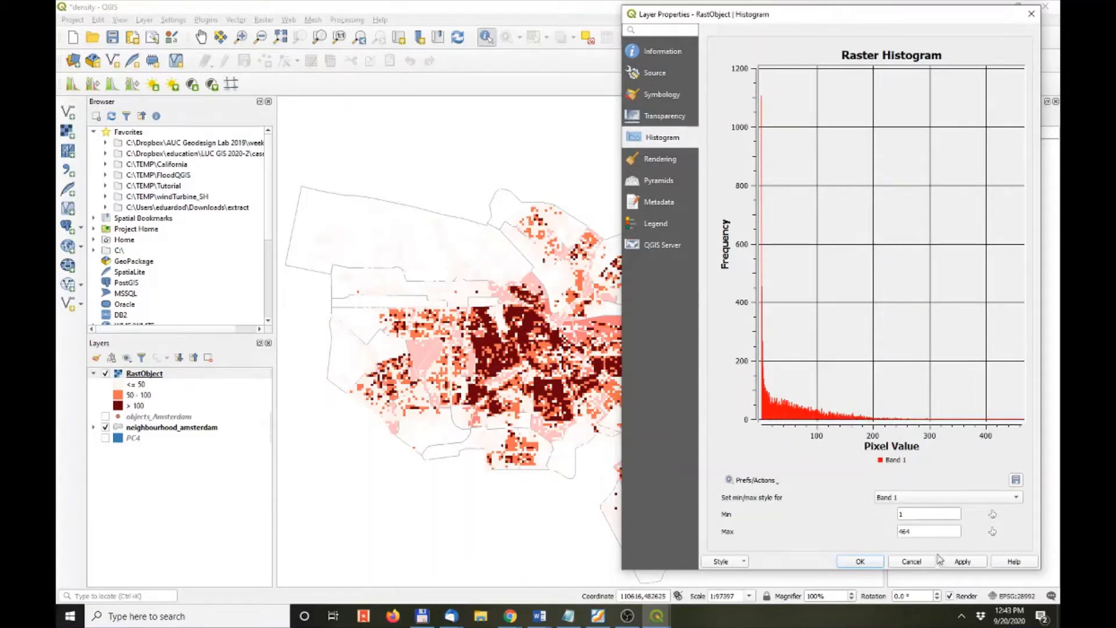
{"action": "left_click", "coordinate": [658, 118]}
{"action": "left_click", "coordinate": [654, 99]}
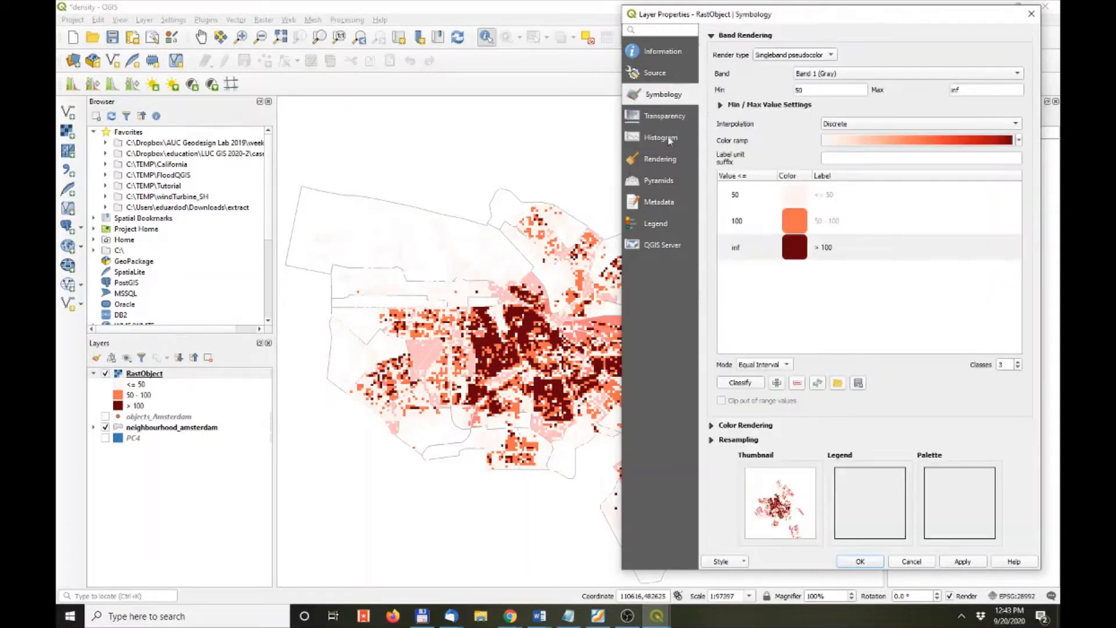
{"action": "double_click", "coordinate": [752, 227]}
{"action": "type", "text": "150"}
{"action": "left_click", "coordinate": [963, 561]}
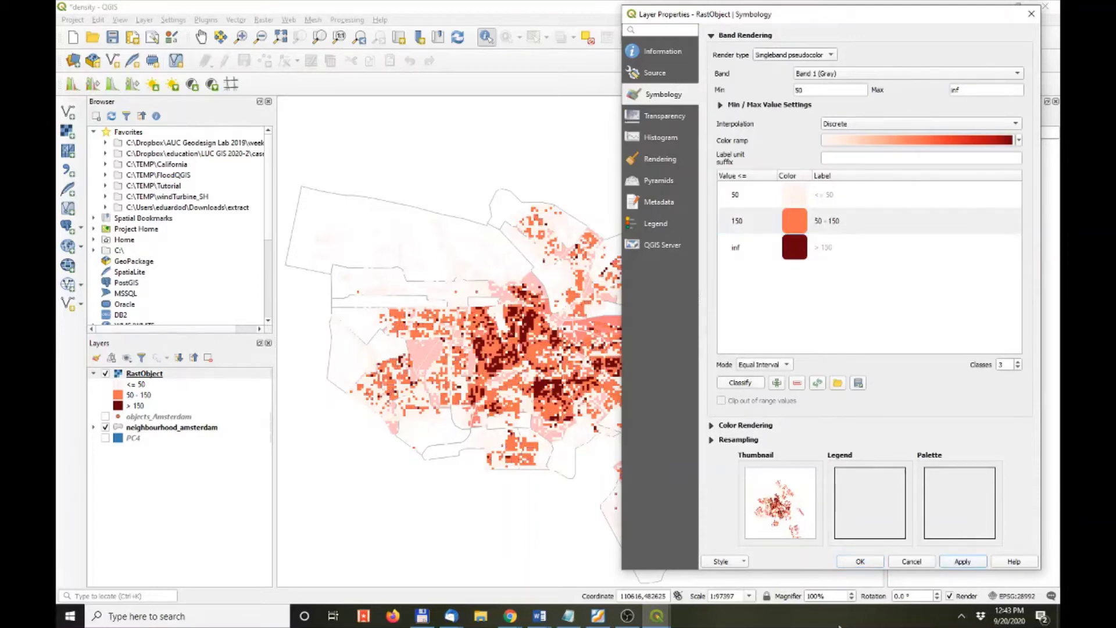
{"action": "left_click", "coordinate": [878, 563]}
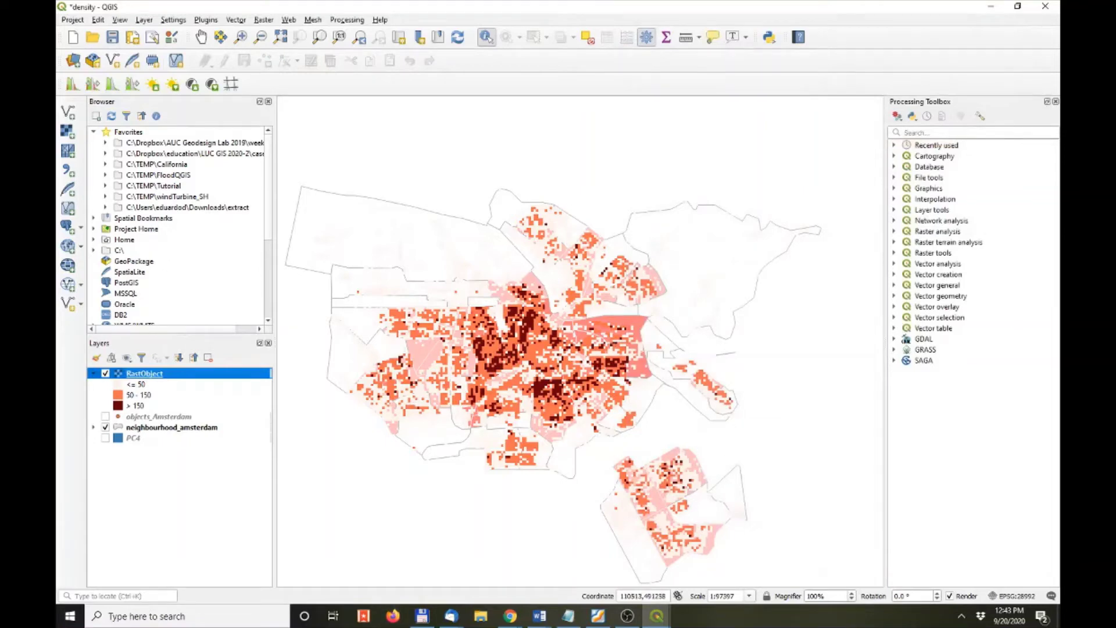
- Zoom in on the dense city centre to examine the individual raster cells and their density classes
{"action": "key", "text": "alt+Tab"}
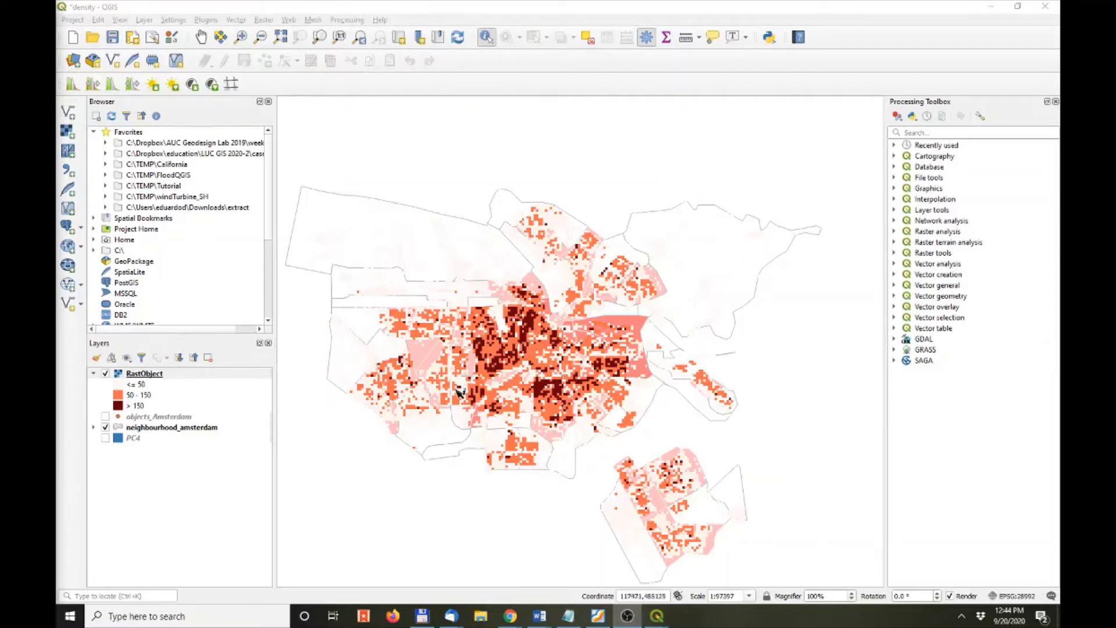
{"action": "scroll", "coordinate": [521, 354], "scroll_direction": "up", "scroll_amount": 3}
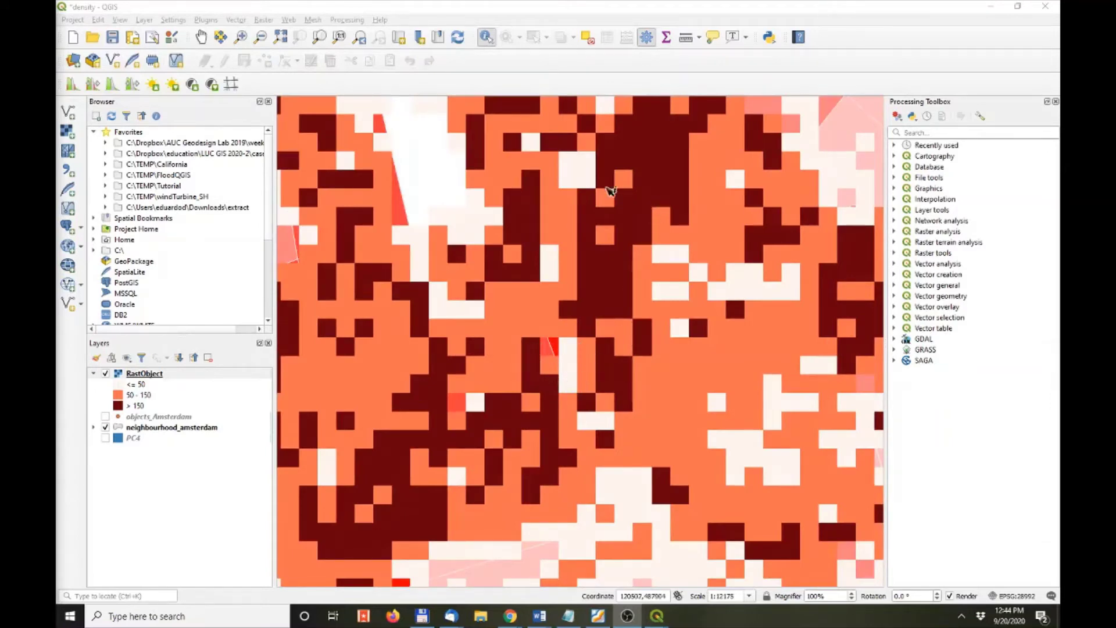
- Zoom out to the whole city and try to open the r.neighbors tool from the GRASS raster tools
{"action": "scroll", "coordinate": [629, 443], "scroll_direction": "down", "scroll_amount": 2}
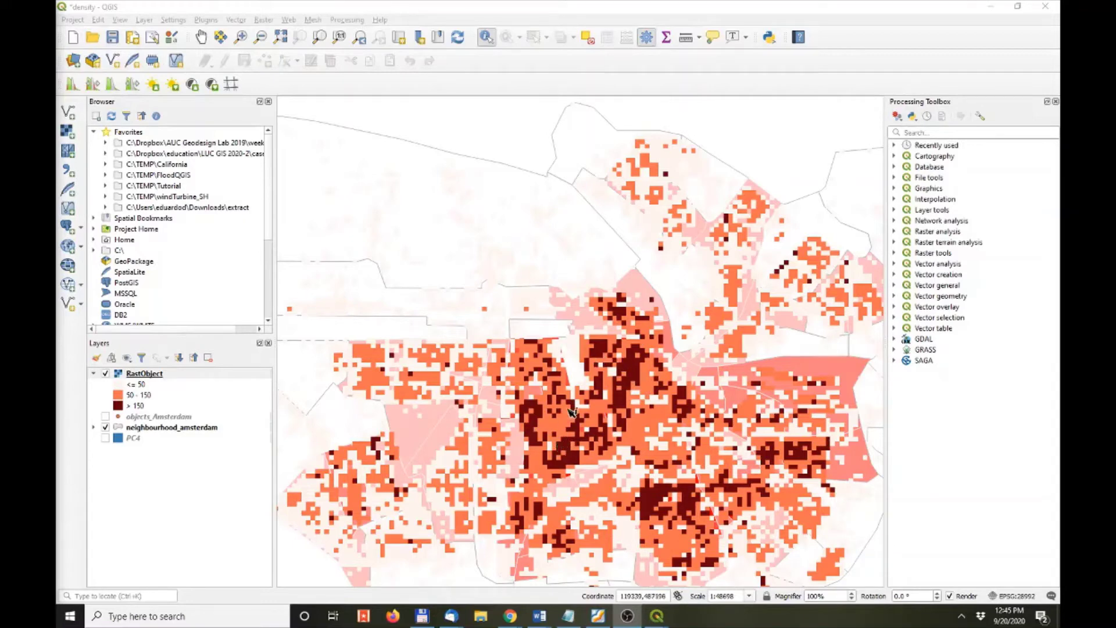
{"action": "left_click", "coordinate": [895, 351]}
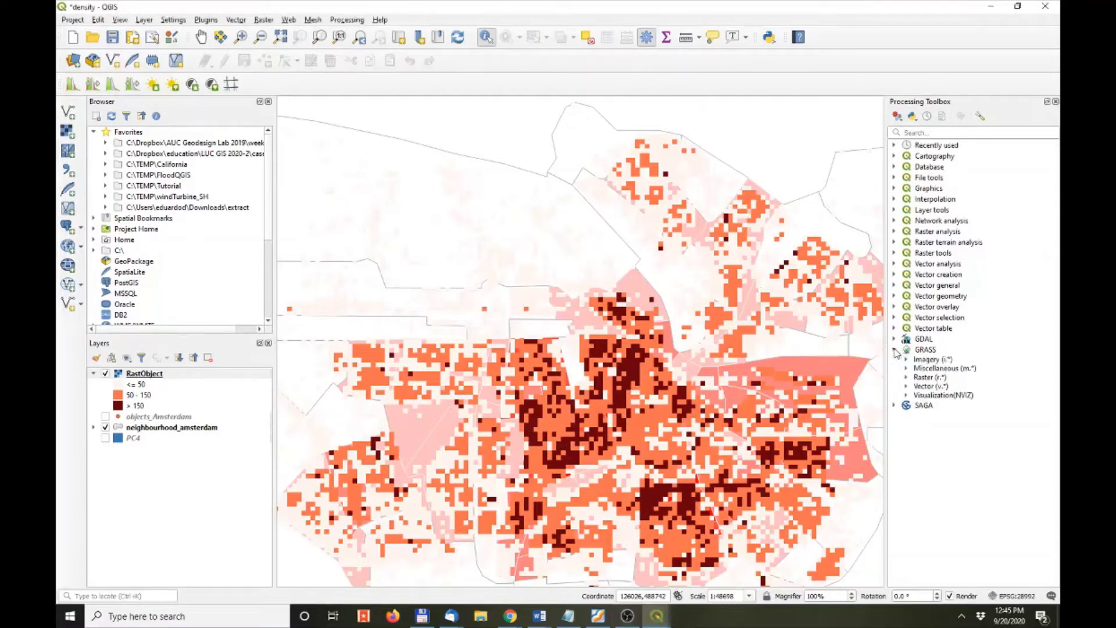
{"action": "left_click", "coordinate": [907, 377]}
{"action": "scroll", "coordinate": [925, 465], "scroll_direction": "down", "scroll_amount": 5}
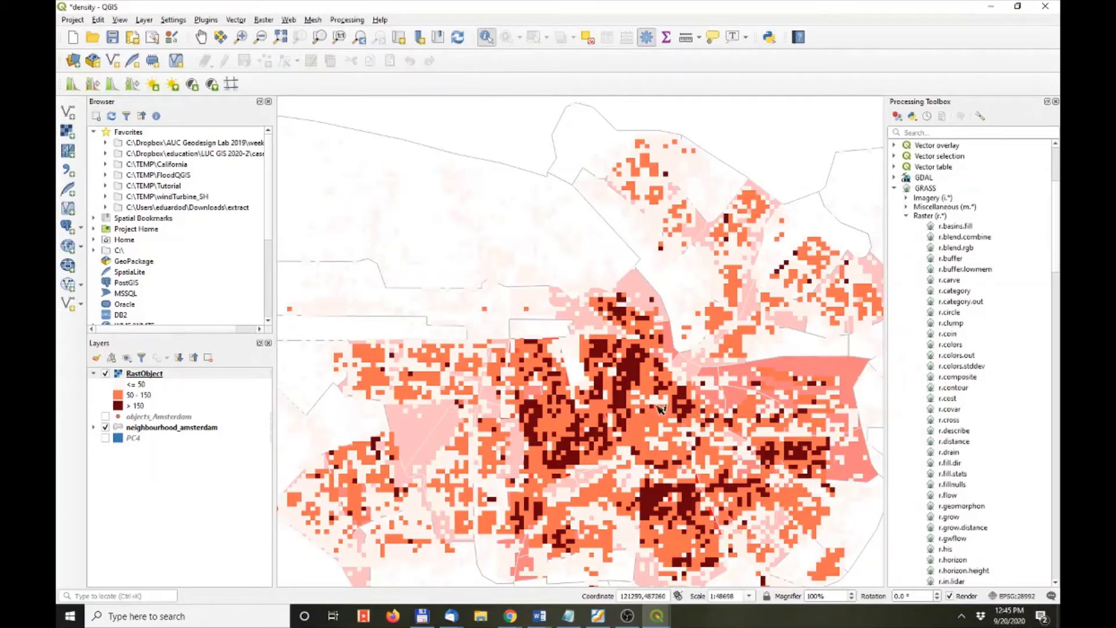
{"action": "scroll", "coordinate": [938, 460], "scroll_direction": "down", "scroll_amount": 4}
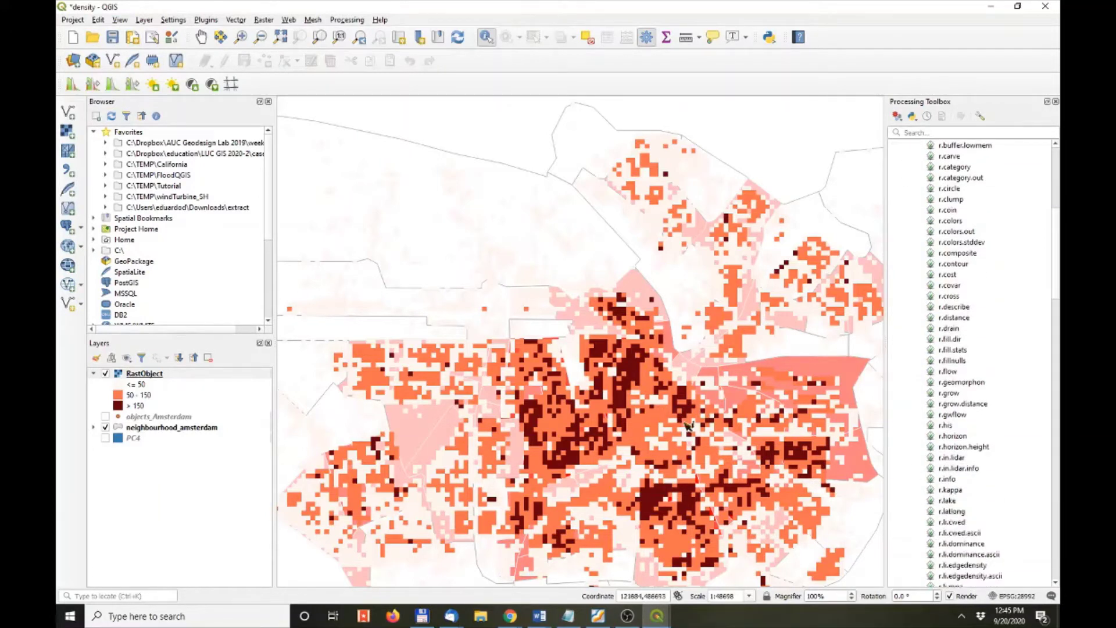
{"action": "scroll", "coordinate": [963, 518], "scroll_direction": "down", "scroll_amount": 14}
{"action": "scroll", "coordinate": [962, 517], "scroll_direction": "down", "scroll_amount": 14}
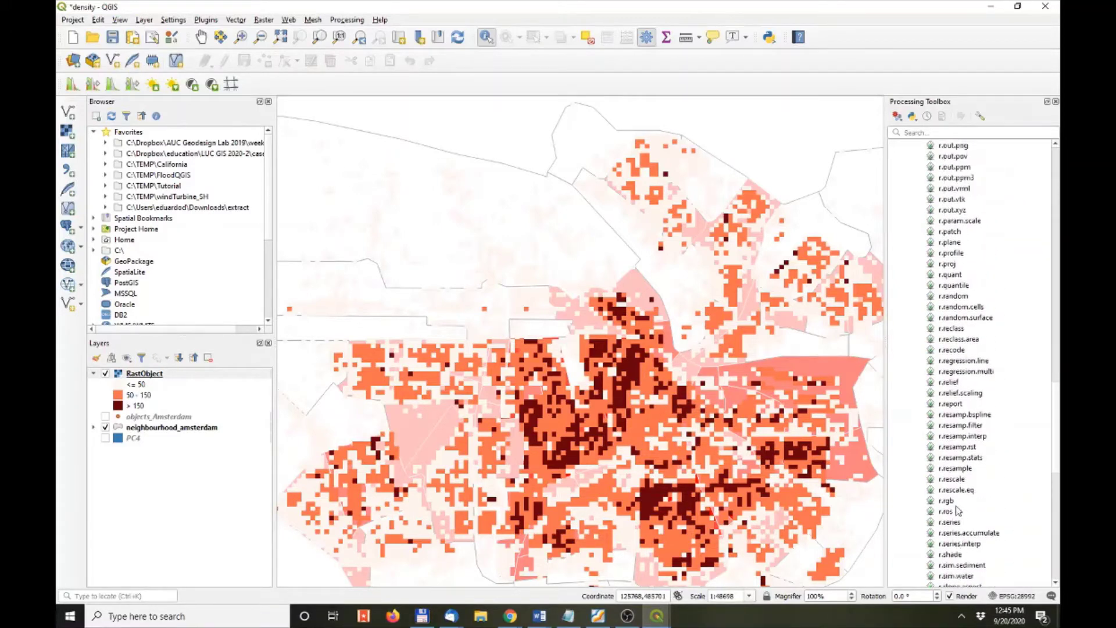
{"action": "scroll", "coordinate": [963, 253], "scroll_direction": "up", "scroll_amount": 6}
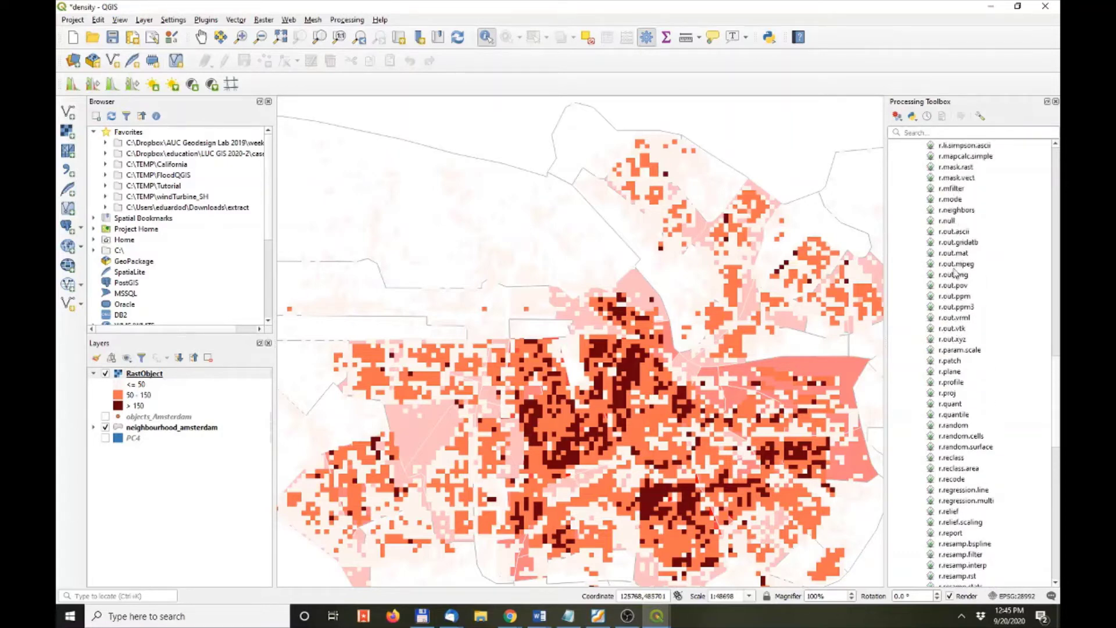
{"action": "left_click", "coordinate": [954, 213]}
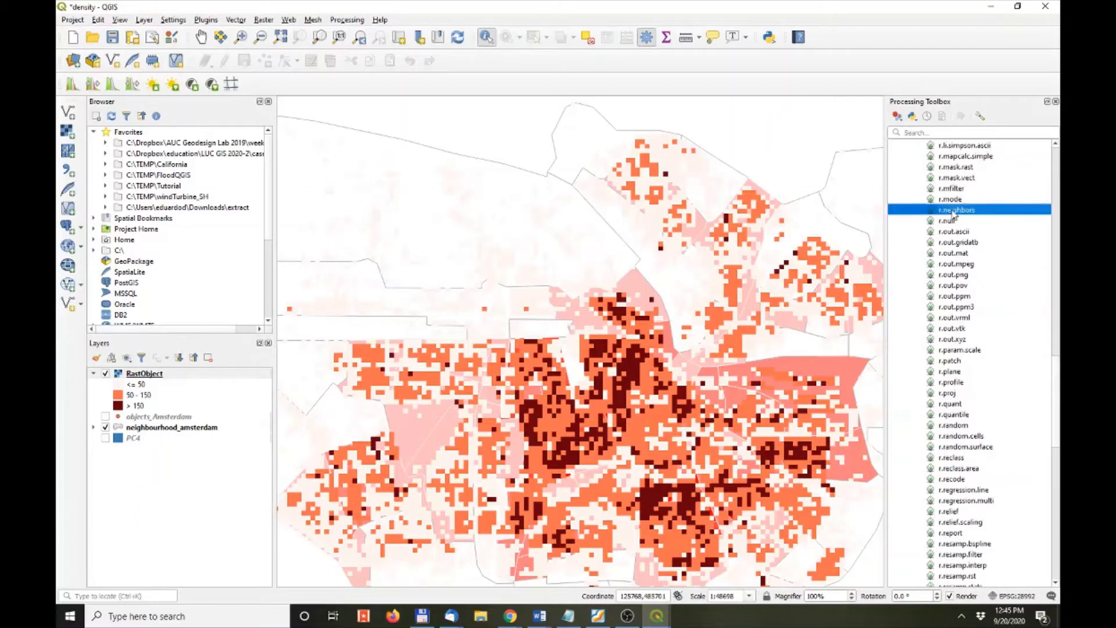
{"action": "double_click", "coordinate": [954, 211]}
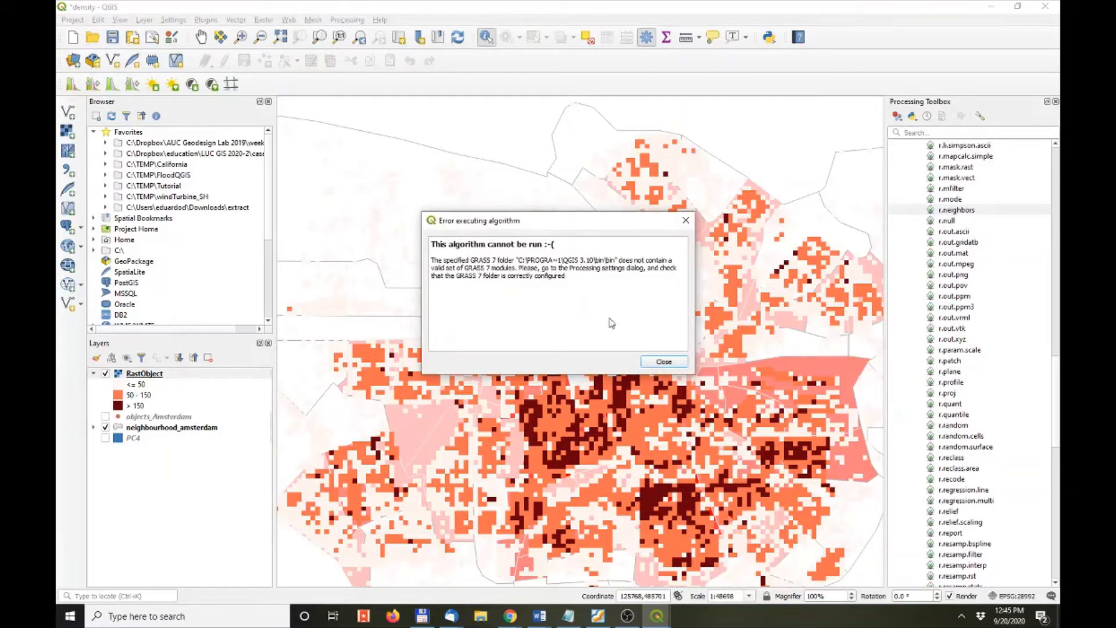
{"action": "left_click", "coordinate": [658, 365]}
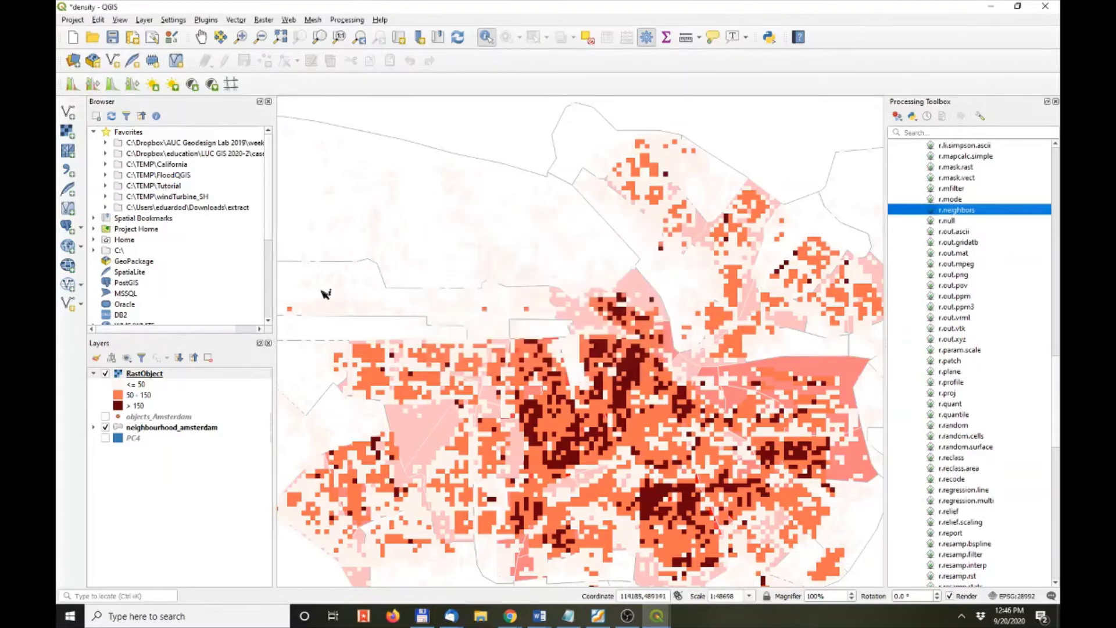
- Save the density project, close the program and start QGIS Desktop 3.10.3 with GRASS 7.8.2 instead
{"action": "left_click", "coordinate": [112, 37]}
{"action": "left_click", "coordinate": [1044, 8]}
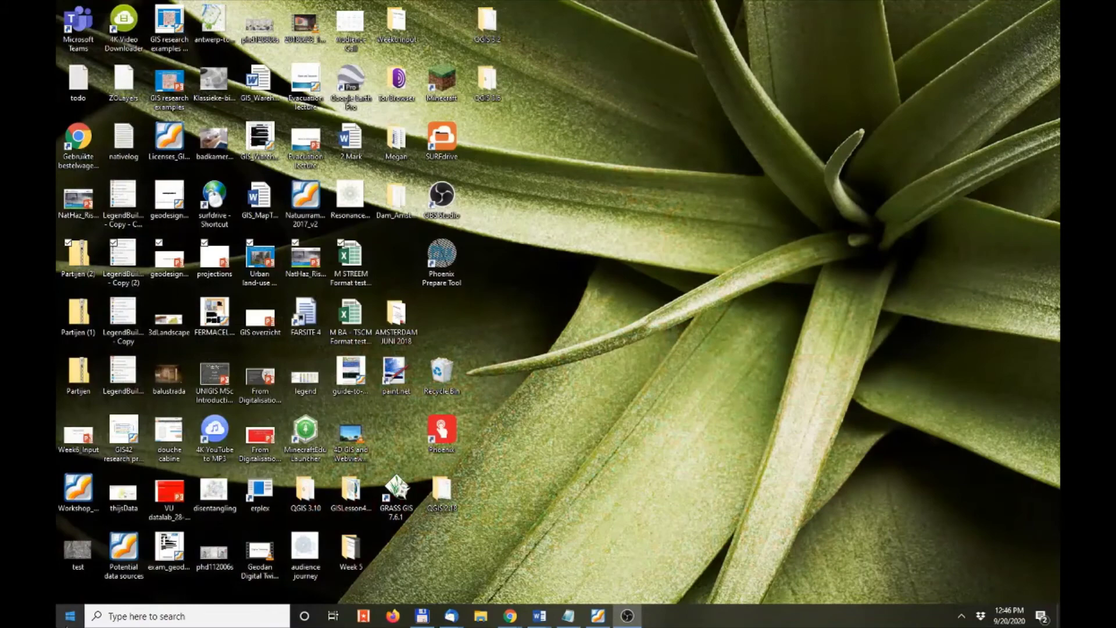
{"action": "left_click", "coordinate": [70, 615]}
{"action": "type", "text": "qgis"}
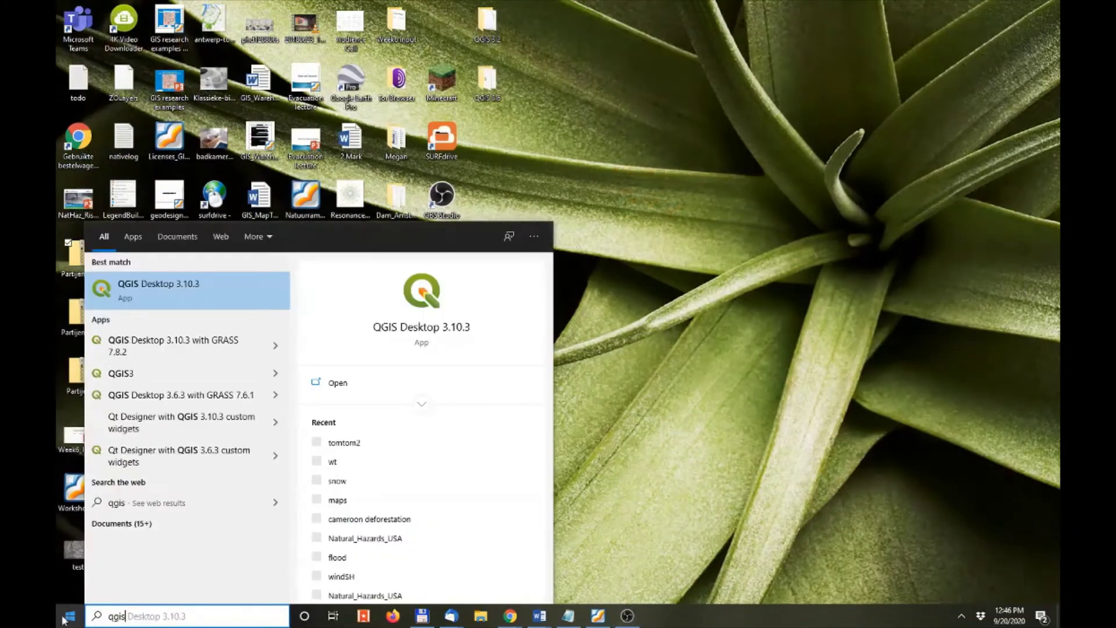
{"action": "left_click", "coordinate": [198, 348]}
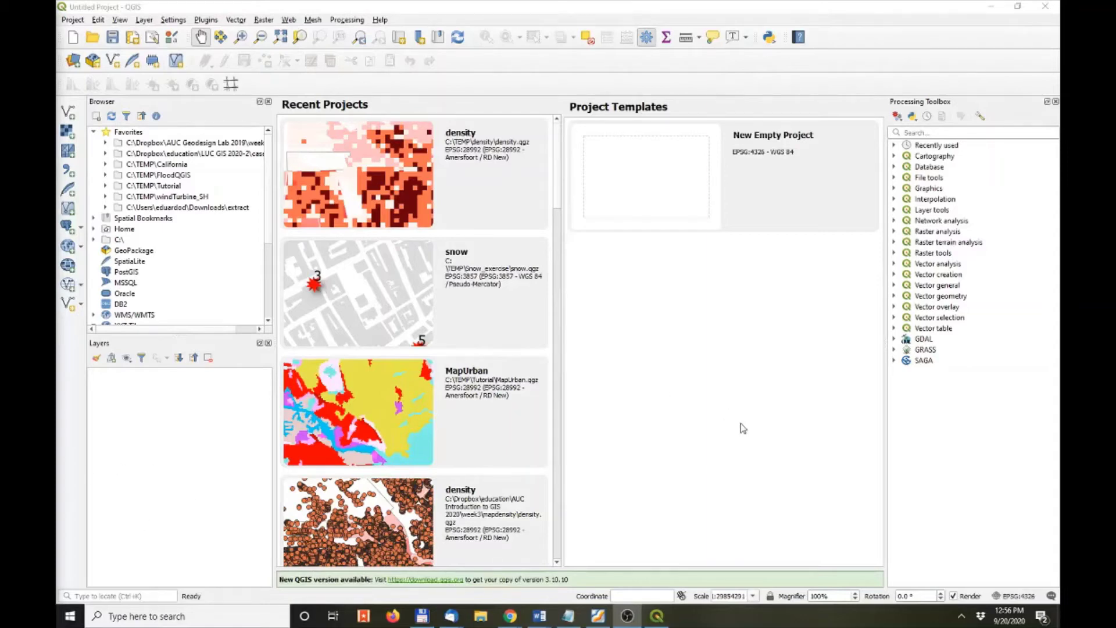
- Reopen the recent density project and open the r.neighbors tool by searching the processing tools for "neigh"
{"action": "double_click", "coordinate": [397, 169]}
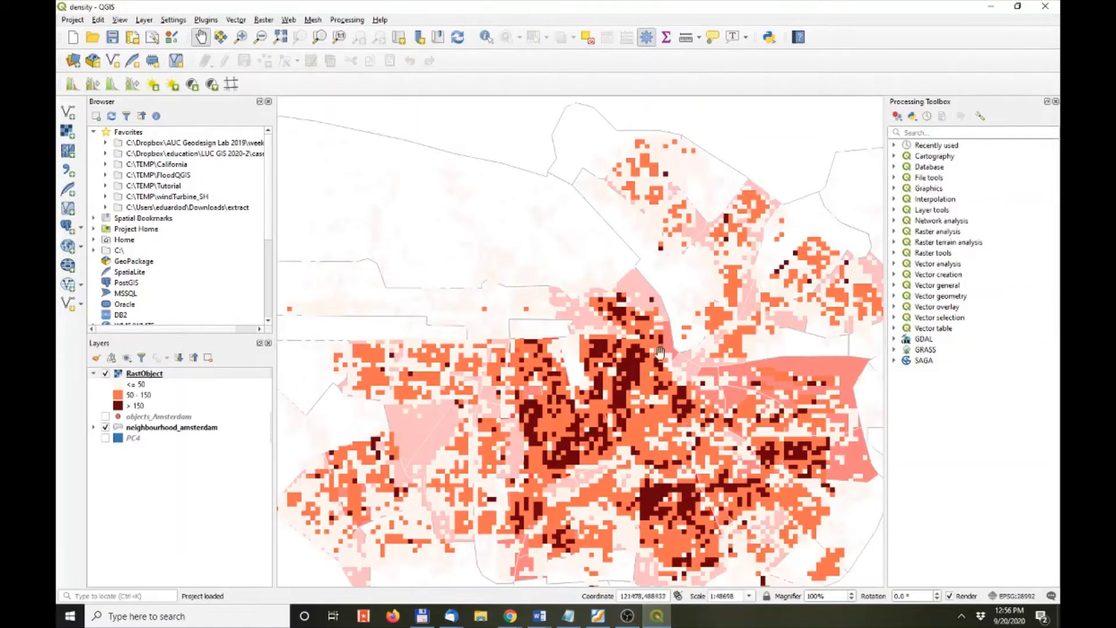
{"action": "left_click", "coordinate": [920, 133]}
{"action": "type", "text": "neigh"}
{"action": "double_click", "coordinate": [942, 157]}
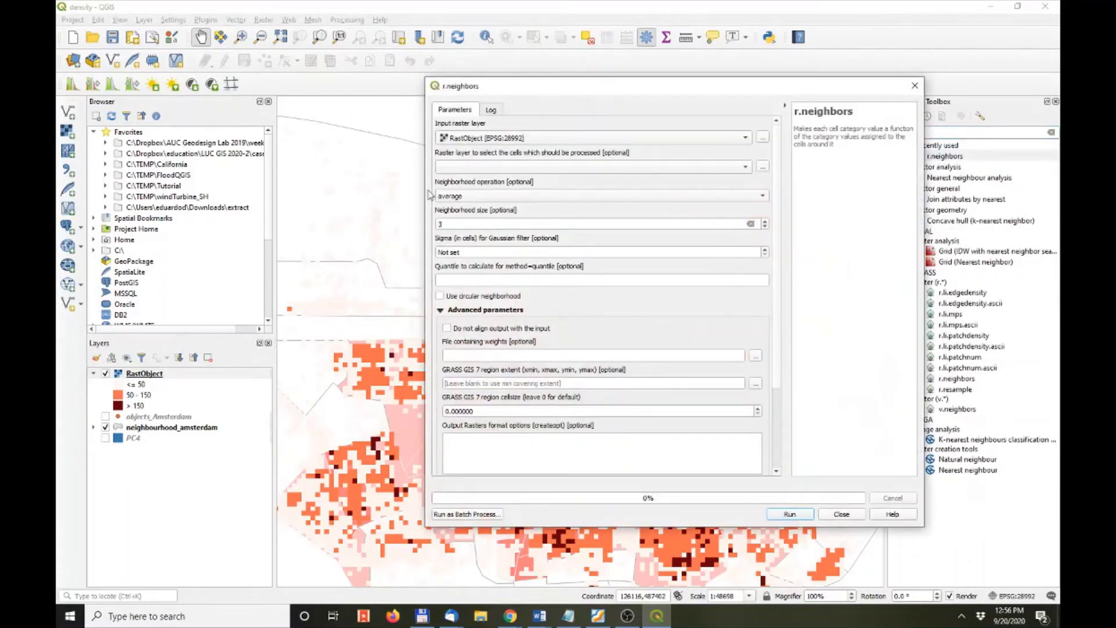
{"action": "left_click_drag", "start_coordinate": [559, 87], "coordinate": [462, 24]}
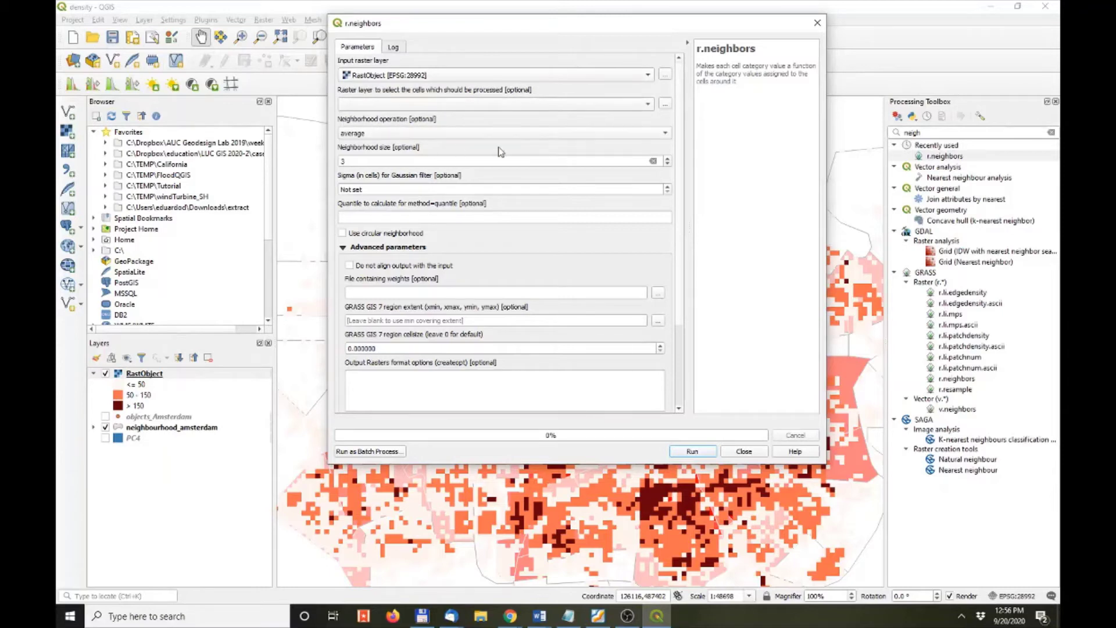
- Set the neighborhood operation to median with a neighborhood size of 7 and use a circular neighborhood
{"action": "left_click", "coordinate": [663, 136]}
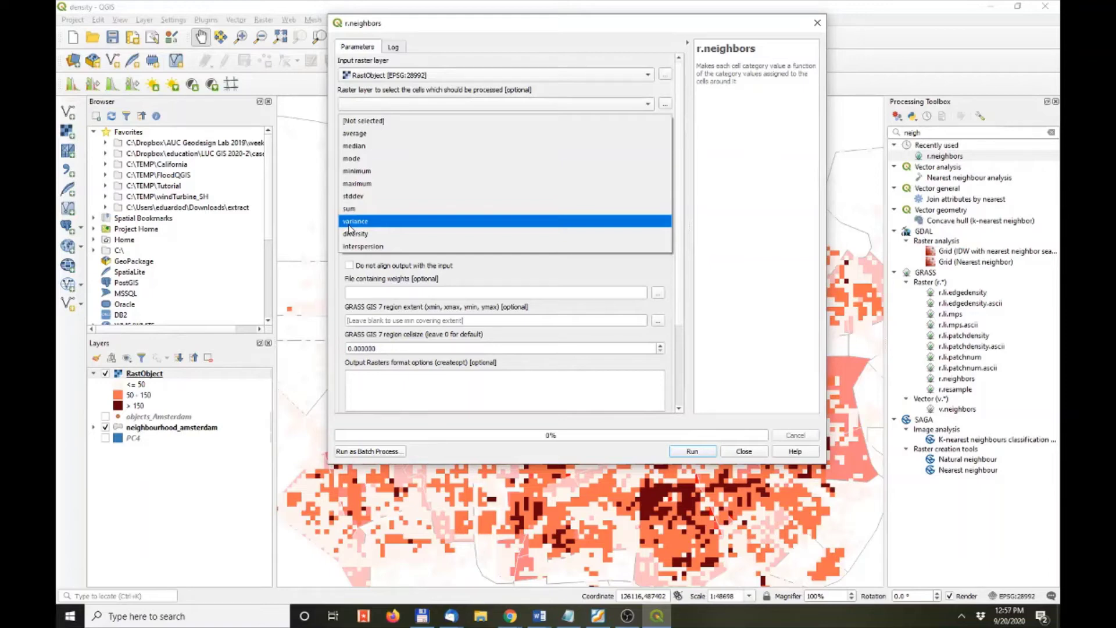
{"action": "left_click", "coordinate": [358, 148]}
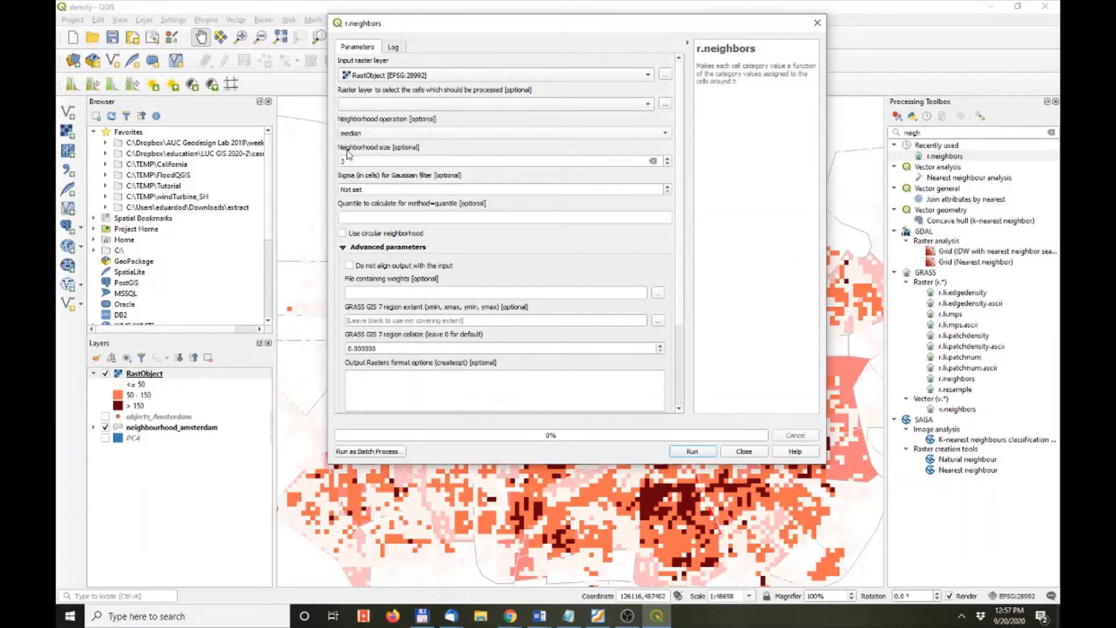
{"action": "left_click", "coordinate": [376, 161]}
{"action": "double_click", "coordinate": [376, 162]}
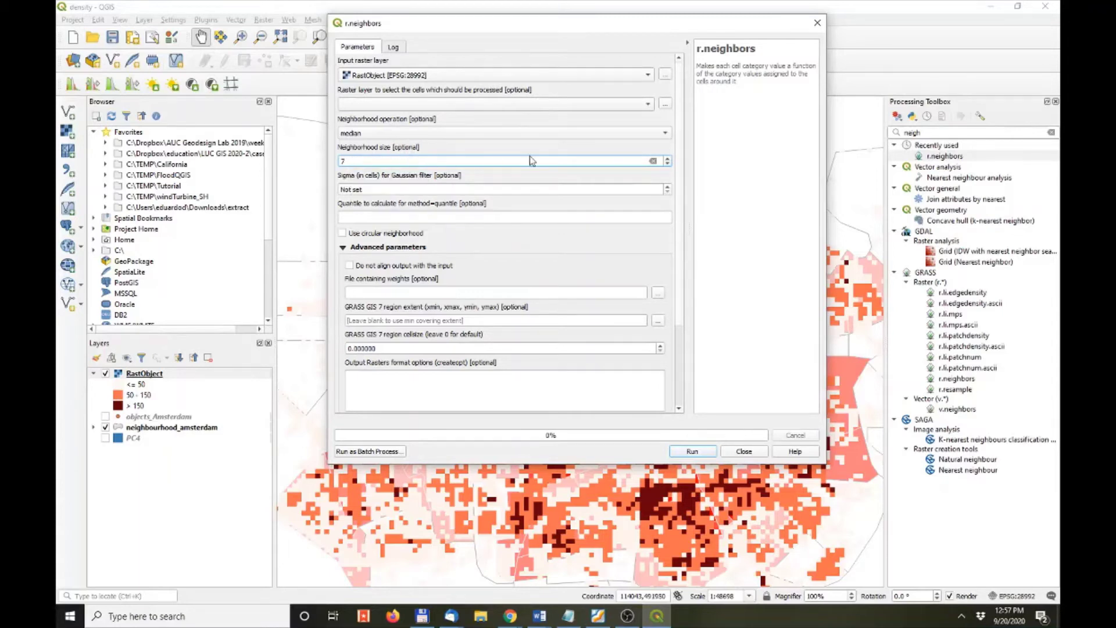
{"action": "double_click", "coordinate": [348, 160]}
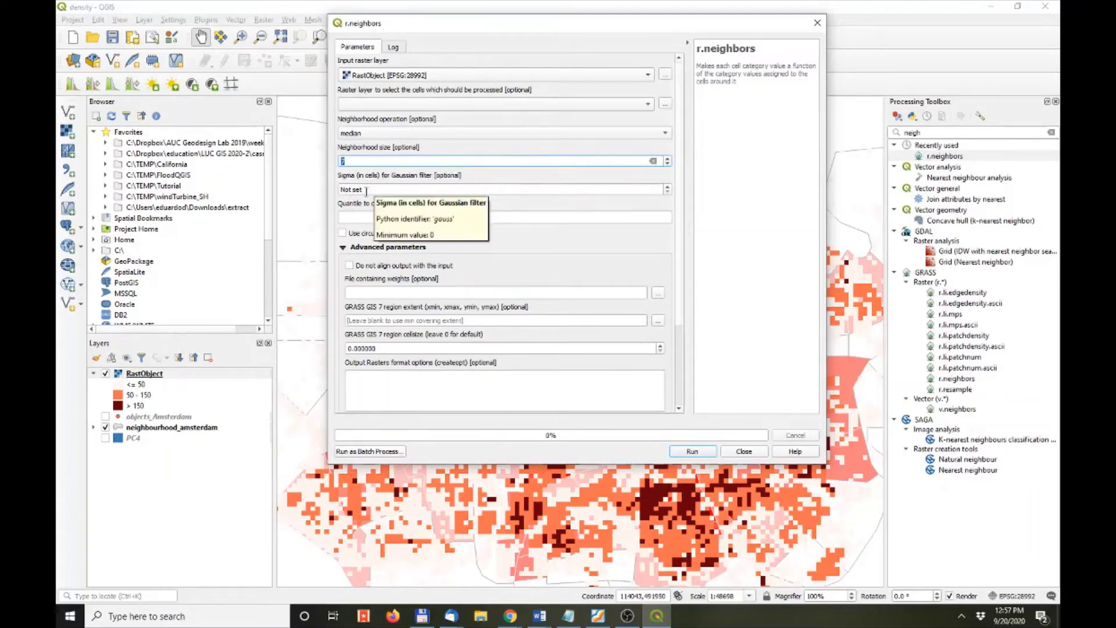
{"action": "left_click", "coordinate": [341, 234]}
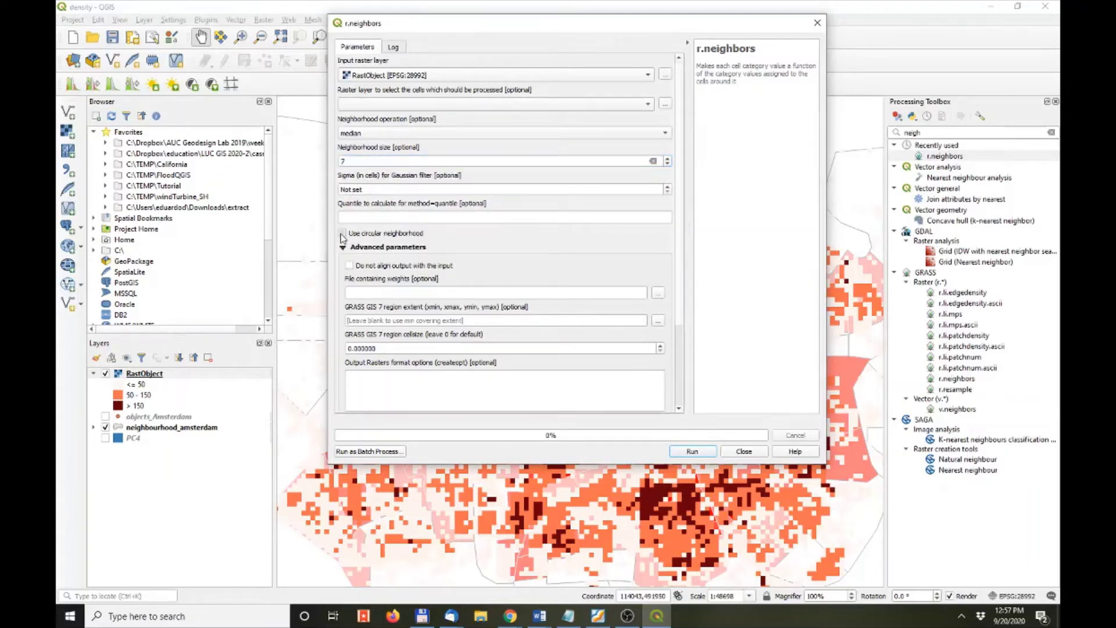
- Set the output raster to objFilter7median in the TEMP density folder as TIF, then run r.neighbors and close its dialog
{"action": "left_click_drag", "start_coordinate": [678, 153], "coordinate": [679, 247]}
{"action": "left_click", "coordinate": [665, 389]}
{"action": "left_click", "coordinate": [704, 410]}
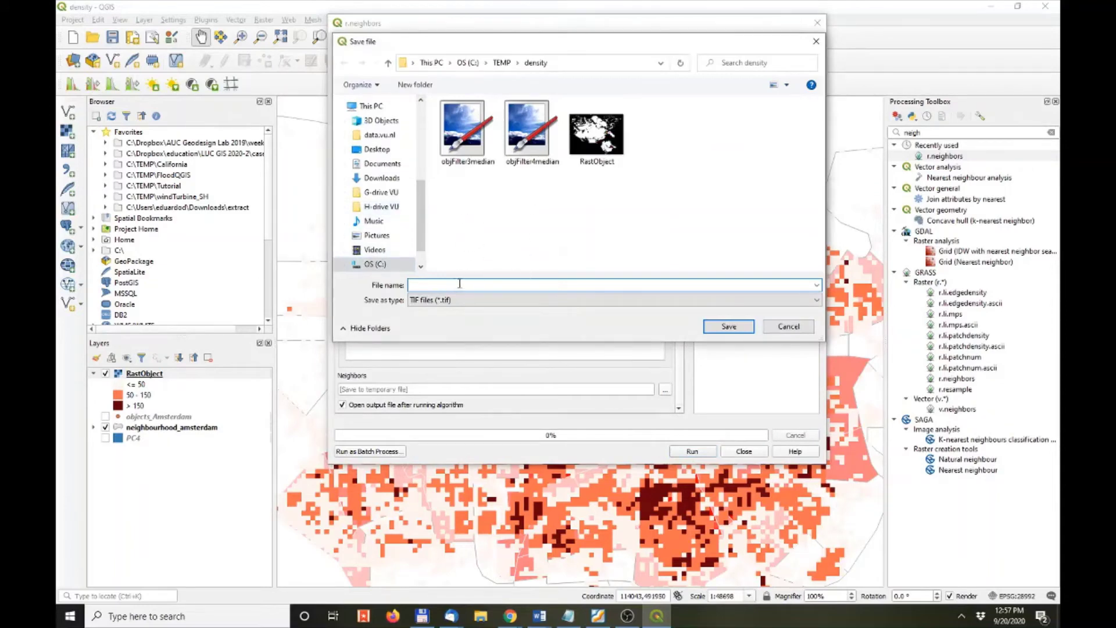
{"action": "left_click", "coordinate": [527, 134]}
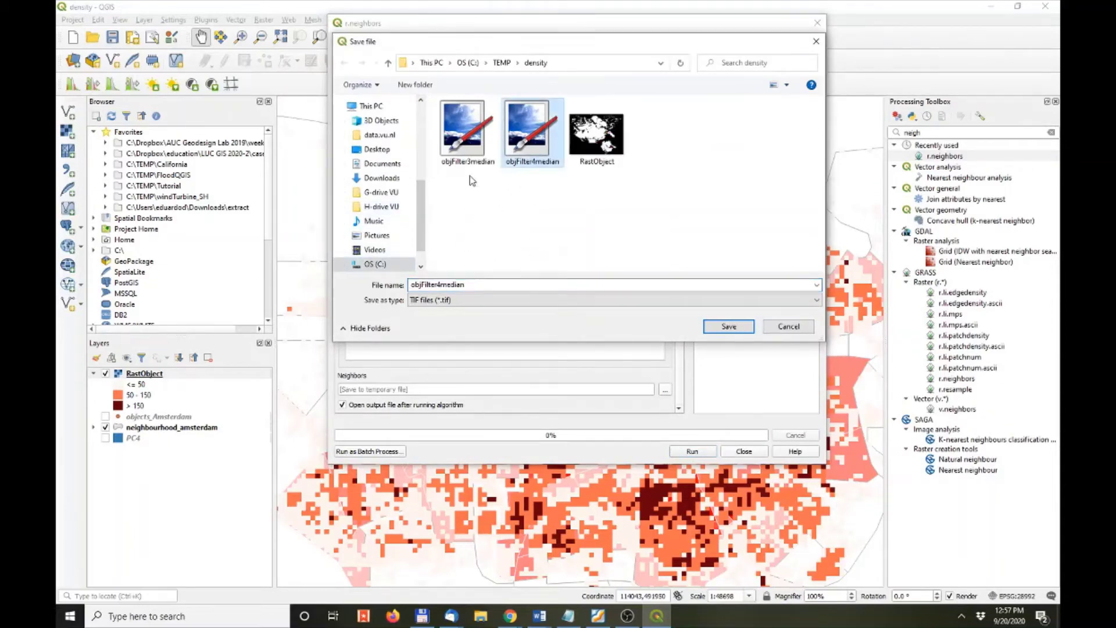
{"action": "left_click", "coordinate": [429, 286]}
{"action": "left_click", "coordinate": [439, 288]}
{"action": "key", "text": "End"}
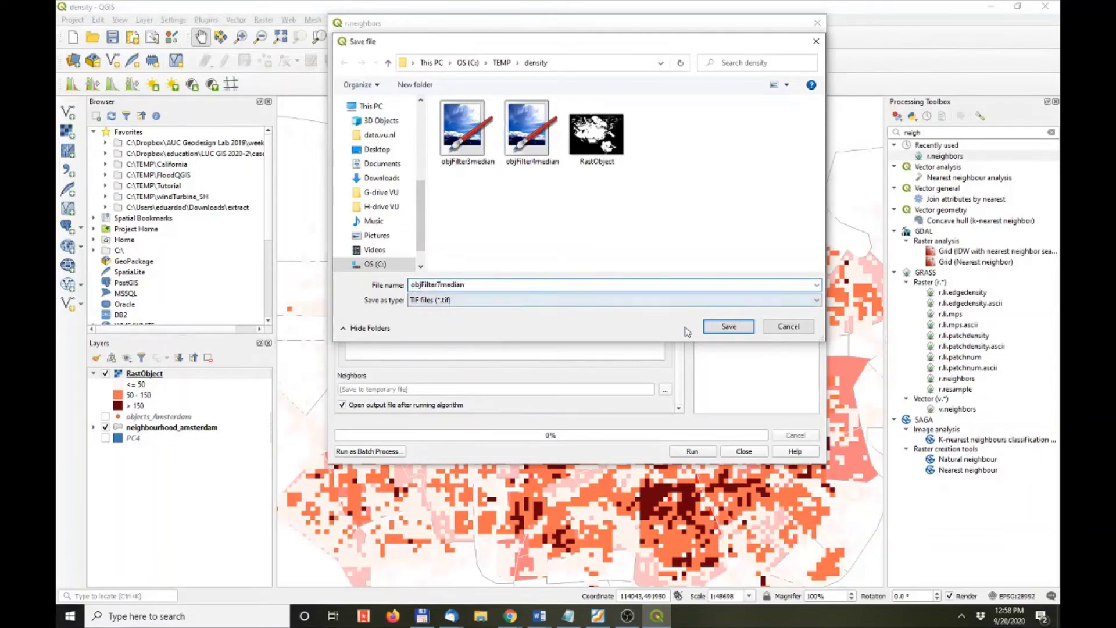
{"action": "left_click", "coordinate": [723, 328]}
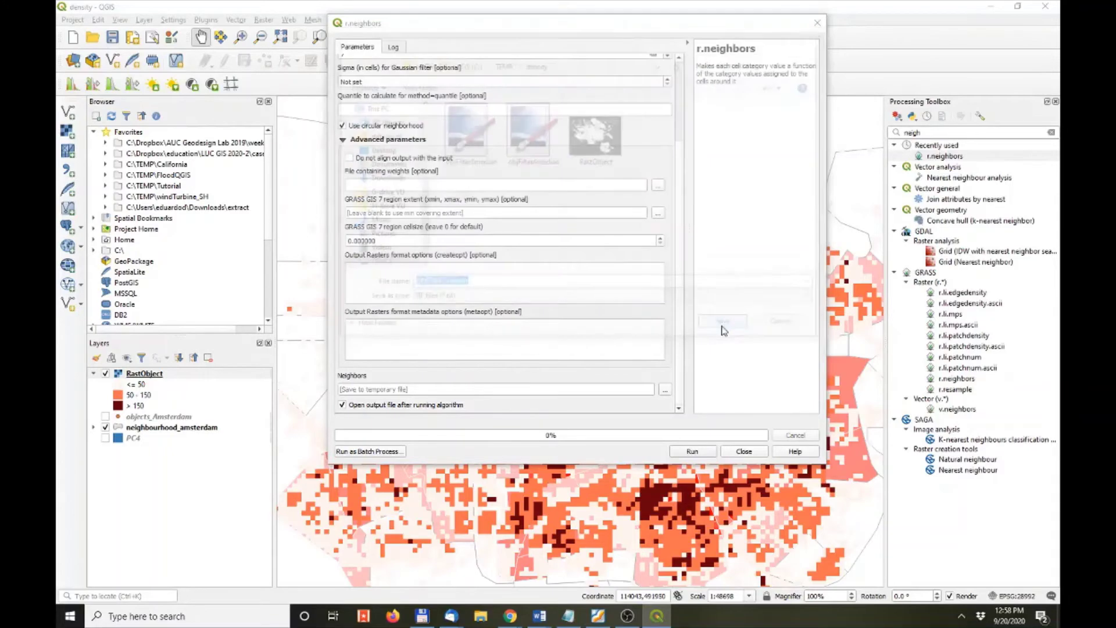
{"action": "left_click", "coordinate": [692, 451]}
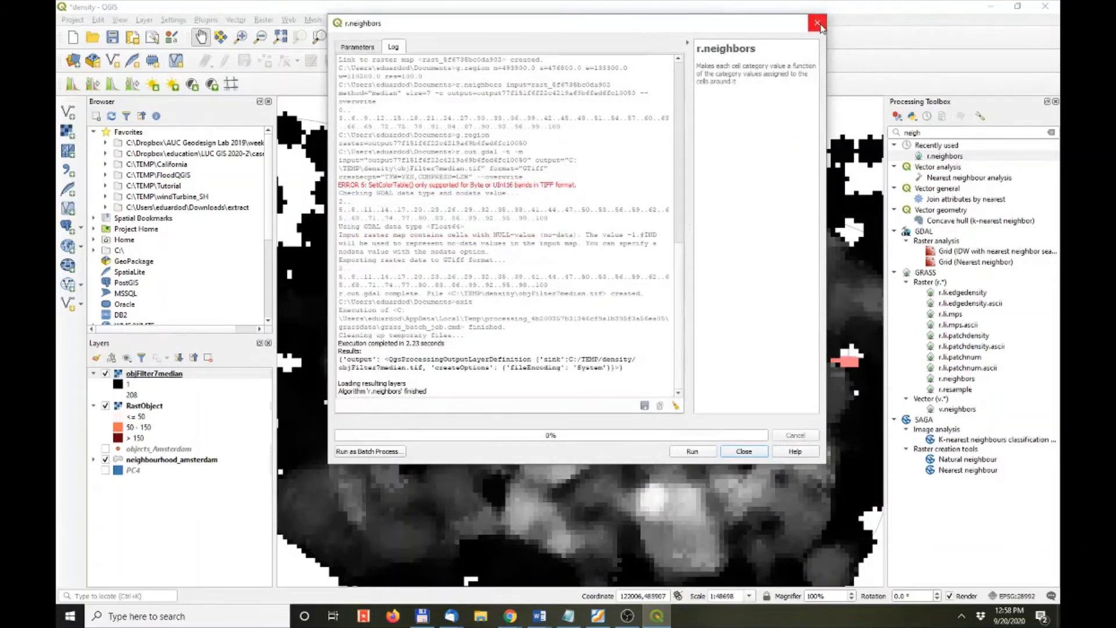
{"action": "left_click", "coordinate": [745, 452]}
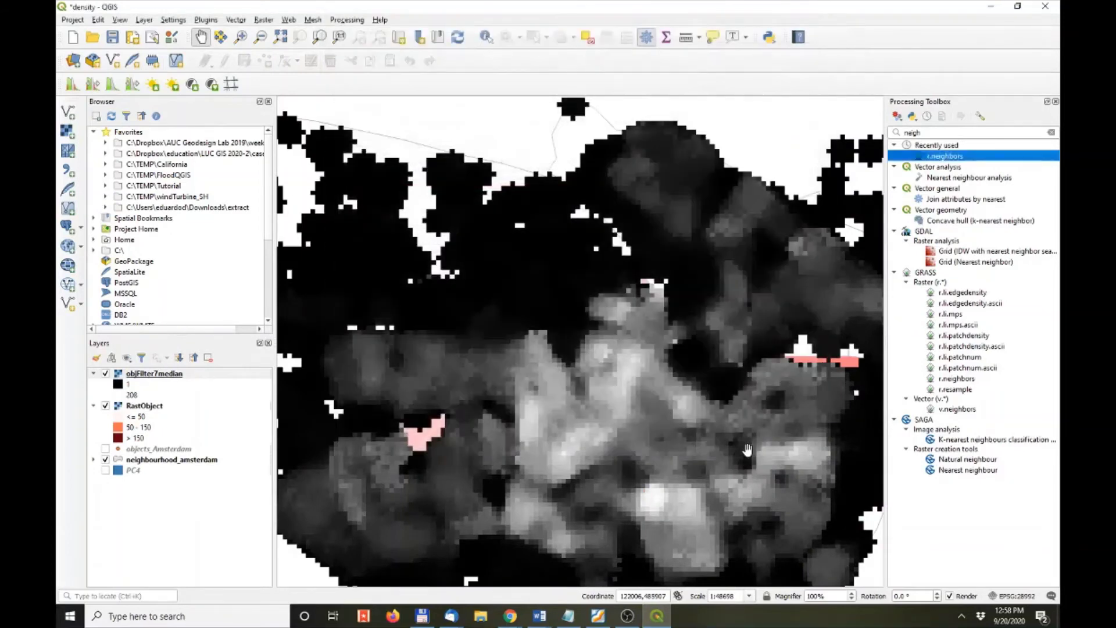
- Examine the smoothed objFilter7median raster around the city centre and its eastern edges at close and wider scales
{"action": "left_click_drag", "start_coordinate": [597, 449], "coordinate": [489, 476]}
{"action": "scroll", "coordinate": [777, 224], "scroll_direction": "up", "scroll_amount": 2}
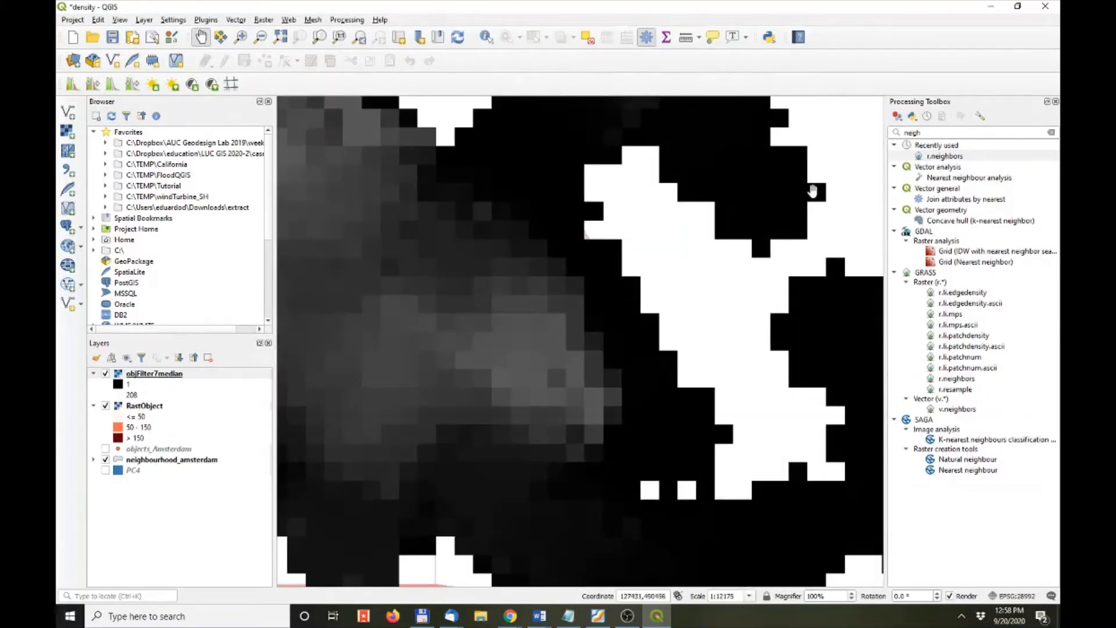
{"action": "left_click_drag", "start_coordinate": [419, 402], "coordinate": [598, 287]}
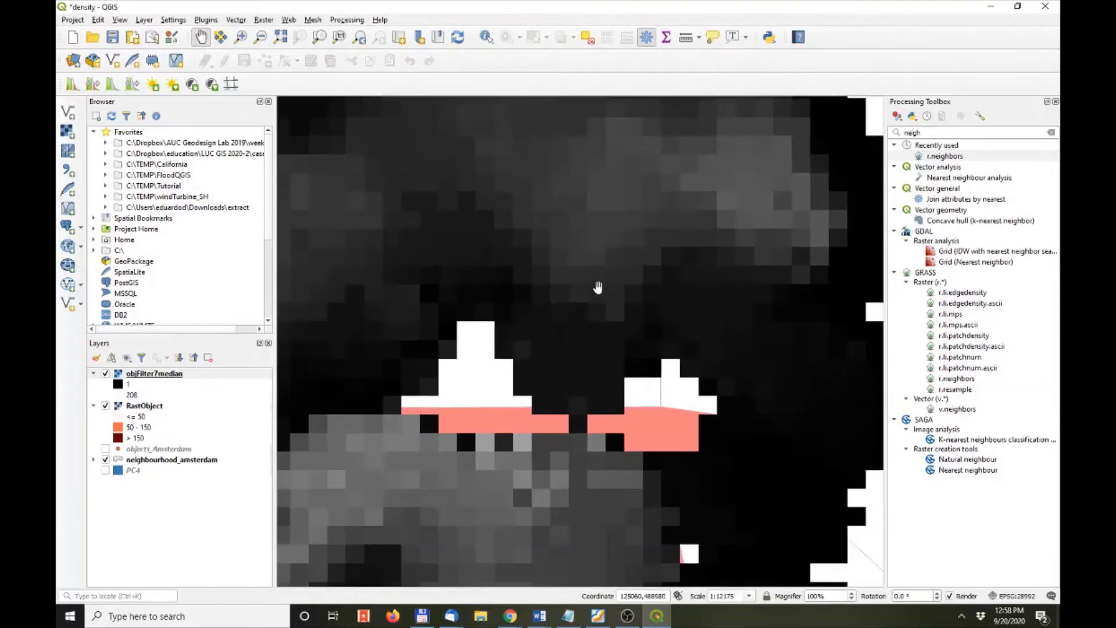
{"action": "scroll", "coordinate": [598, 287], "scroll_direction": "down", "scroll_amount": 2}
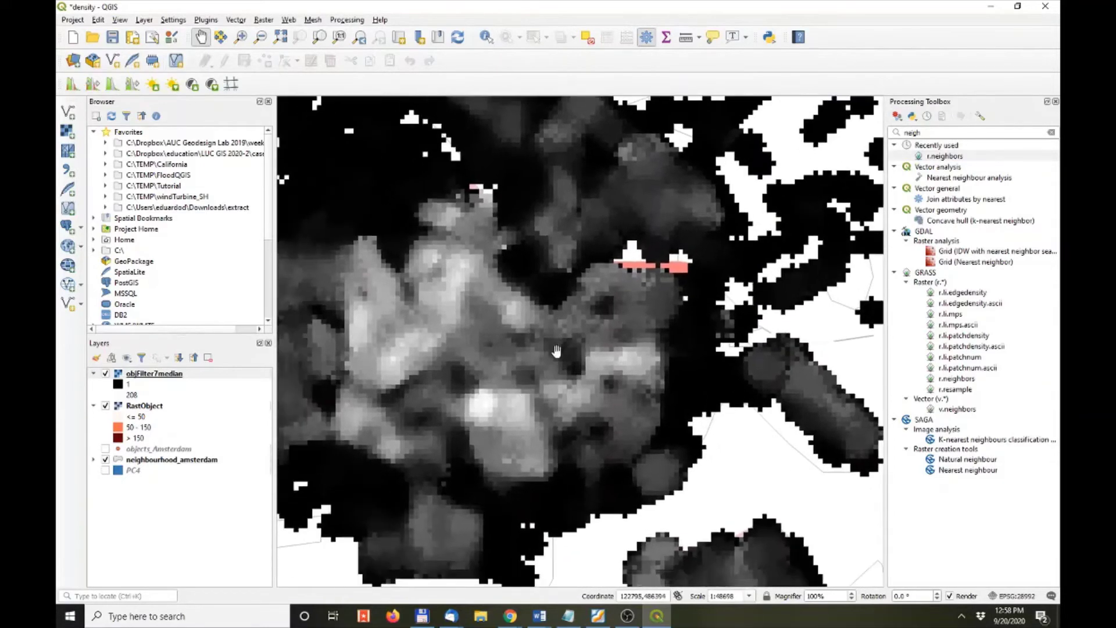
{"action": "left_click_drag", "start_coordinate": [526, 410], "coordinate": [580, 425]}
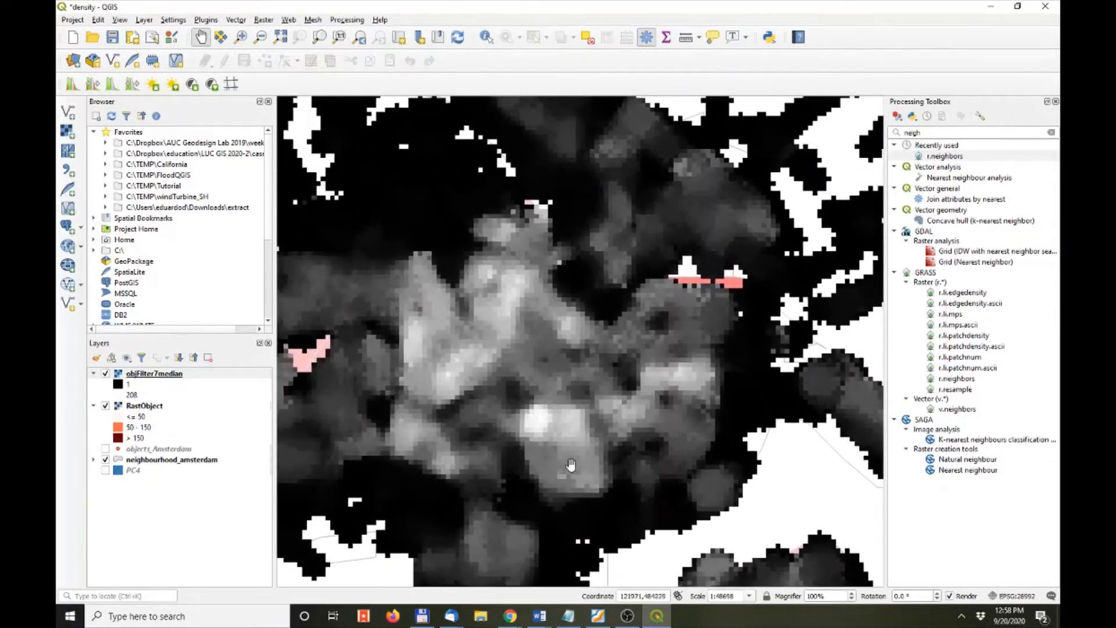
- Change the objFilter7median layer's rendering from gray to singleband pseudocolor in its symbology
{"action": "right_click", "coordinate": [152, 378]}
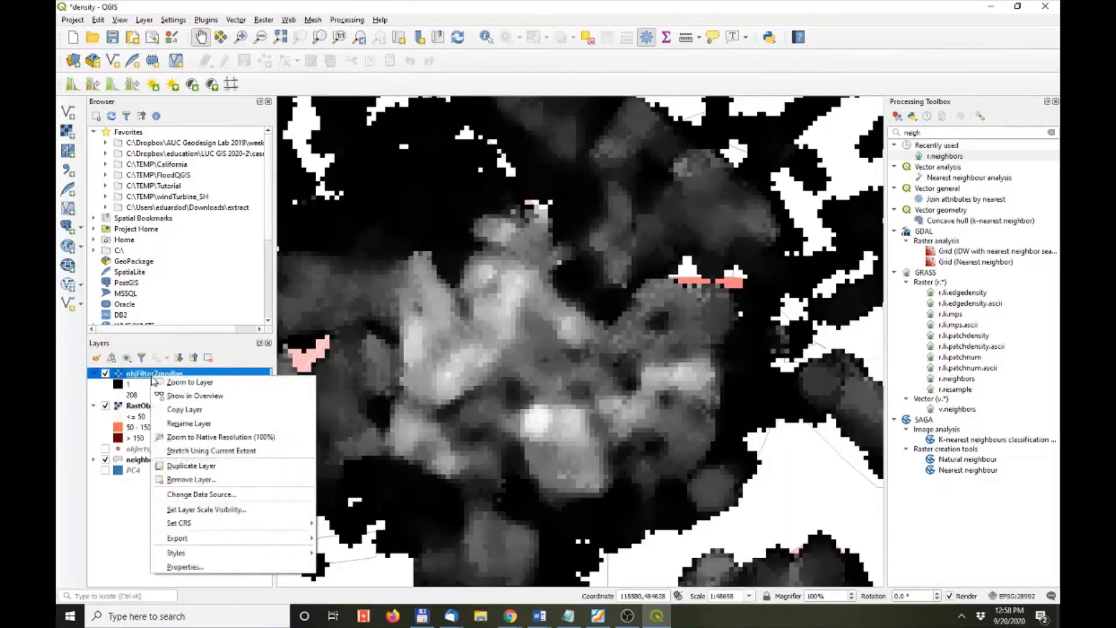
{"action": "left_click", "coordinate": [132, 397]}
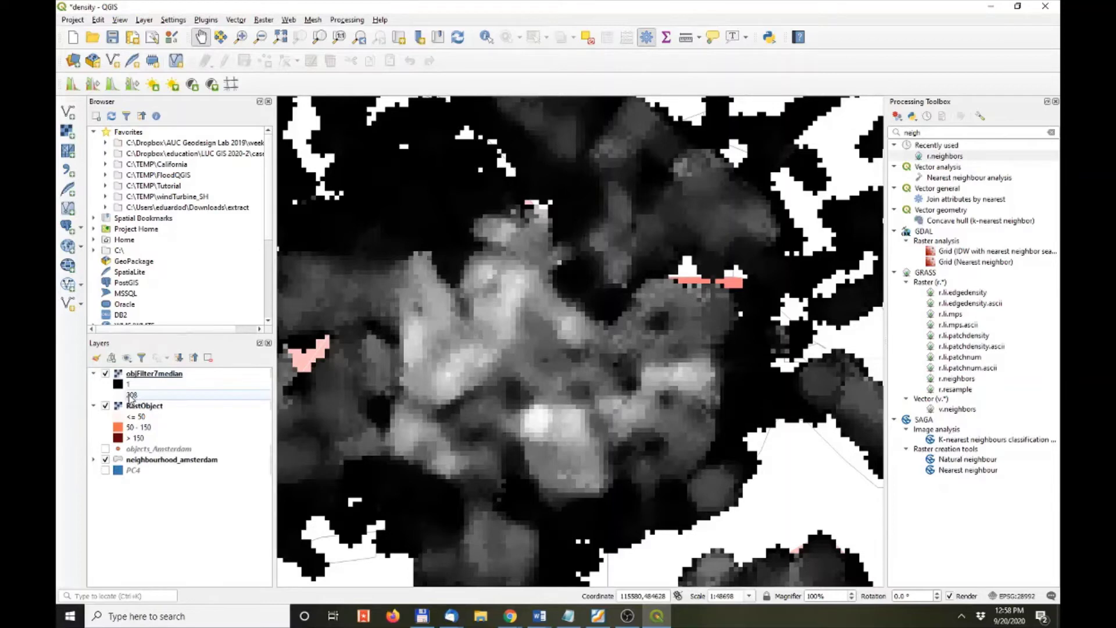
{"action": "double_click", "coordinate": [153, 375]}
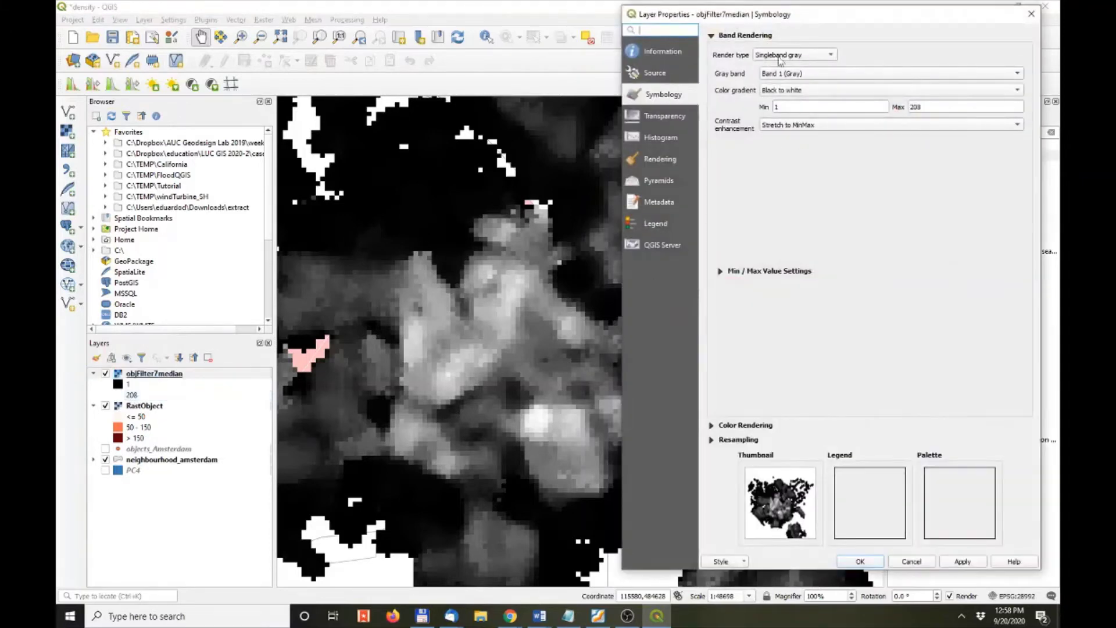
{"action": "left_click", "coordinate": [782, 93]}
{"action": "left_click", "coordinate": [786, 73]}
{"action": "left_click", "coordinate": [789, 57]}
{"action": "left_click", "coordinate": [790, 68]}
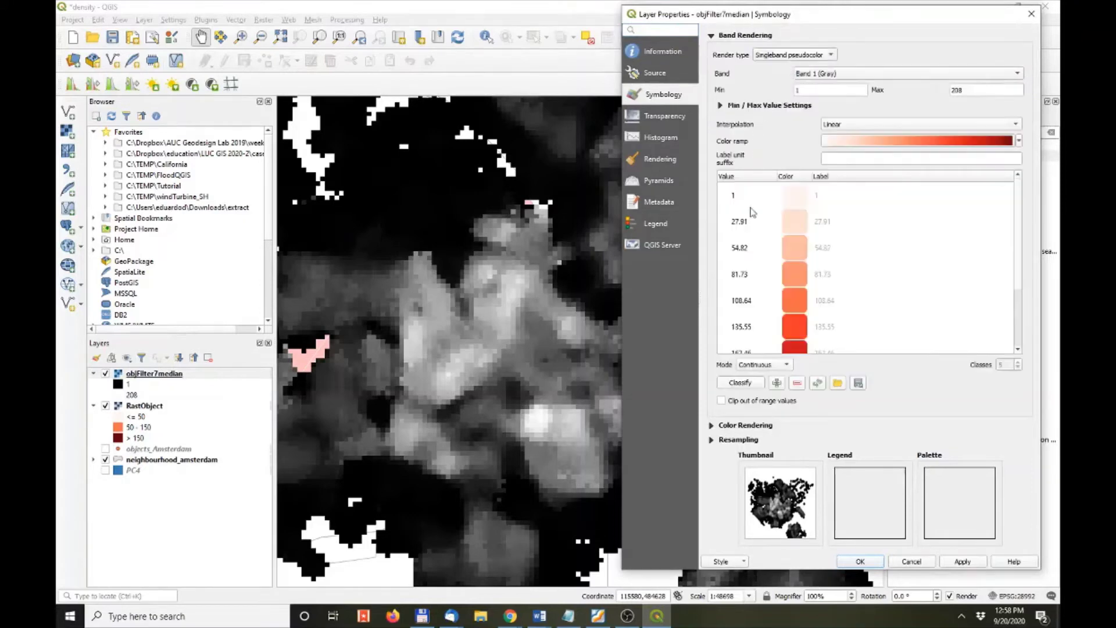
{"action": "left_click_drag", "start_coordinate": [843, 14], "coordinate": [784, 9]}
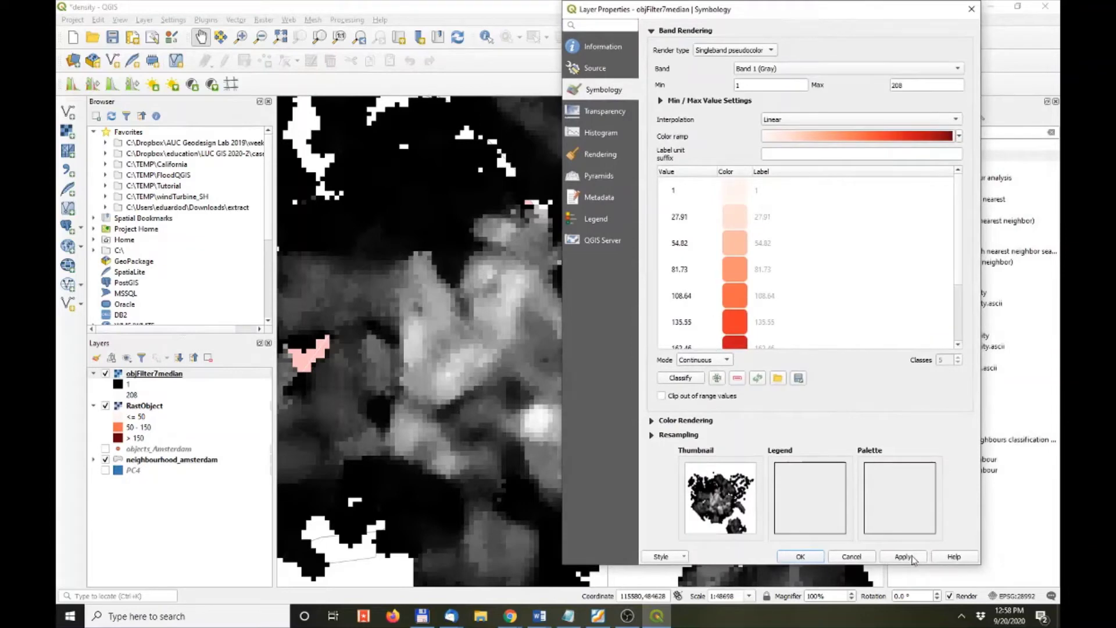
- Classify the objFilter7median colors by equal interval with 5 classes, then apply the style and close the layer properties
{"action": "left_click", "coordinate": [701, 361]}
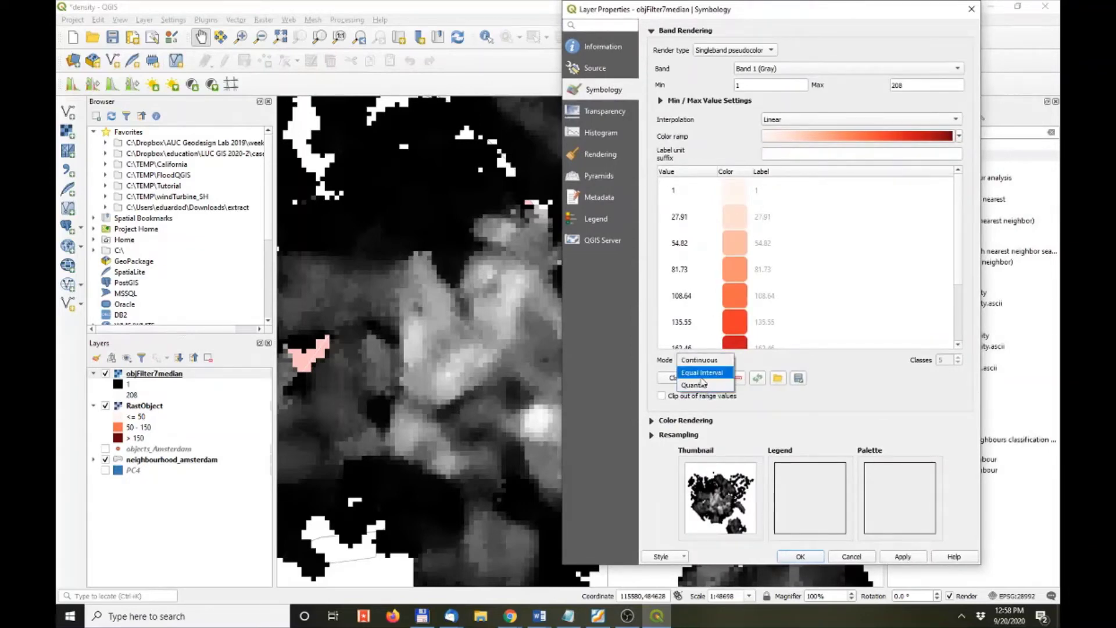
{"action": "left_click", "coordinate": [701, 373]}
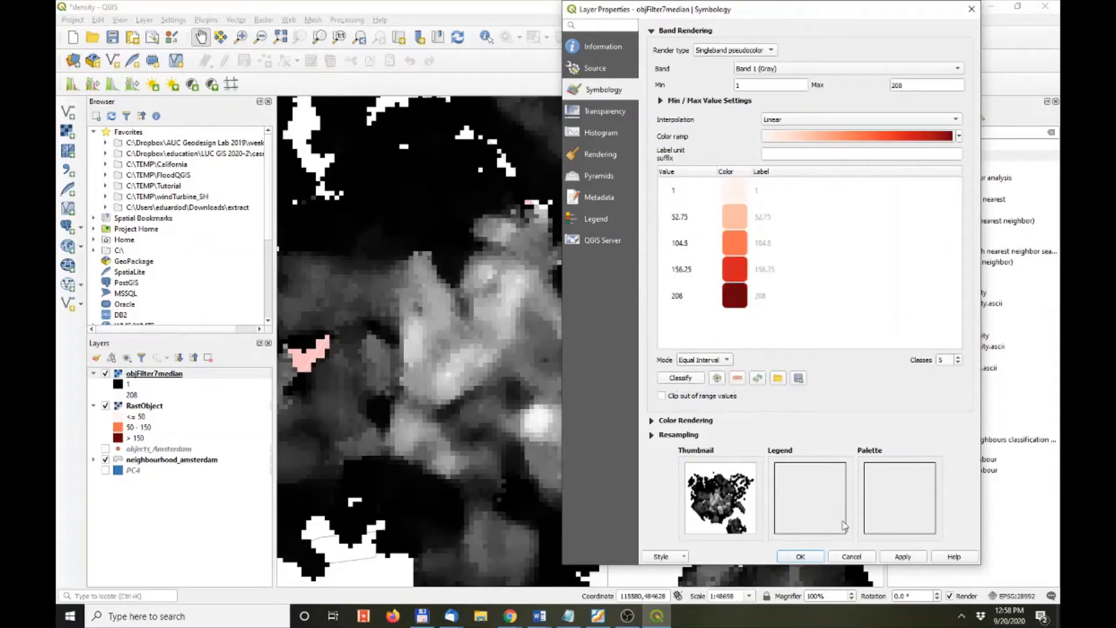
{"action": "left_click", "coordinate": [903, 557]}
{"action": "left_click", "coordinate": [801, 556]}
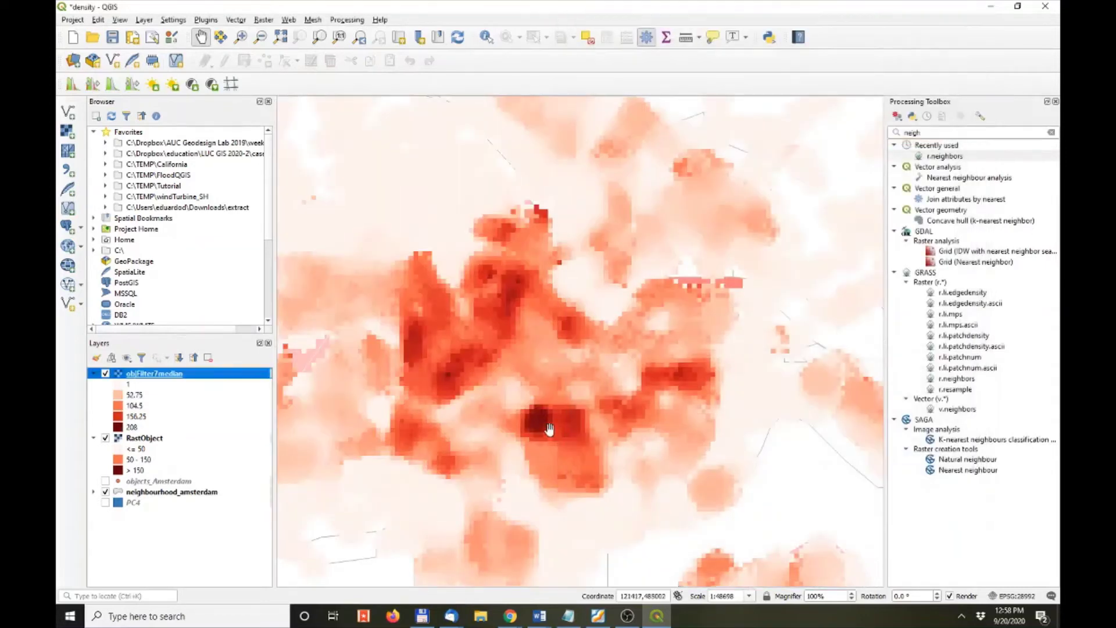
{"action": "scroll", "coordinate": [576, 372], "scroll_direction": "down", "scroll_amount": 2}
{"action": "scroll", "coordinate": [584, 380], "scroll_direction": "up", "scroll_amount": 1}
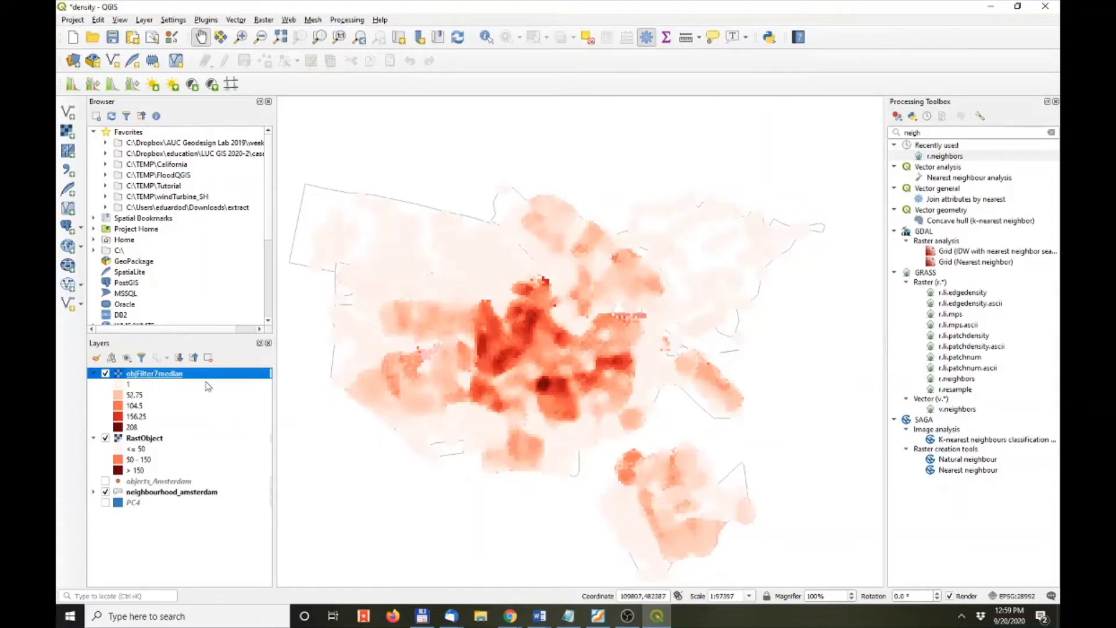
- Search the processing tools for "heat"
{"action": "key", "text": "alt+Tab"}
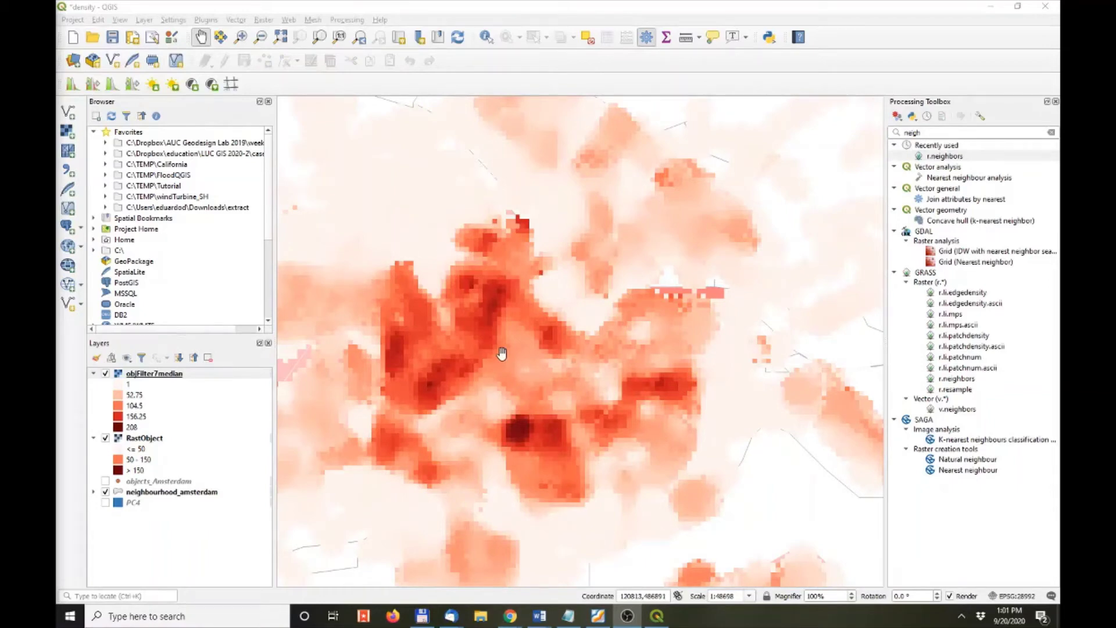
{"action": "left_click", "coordinate": [936, 131]}
{"action": "type", "text": "heat"}
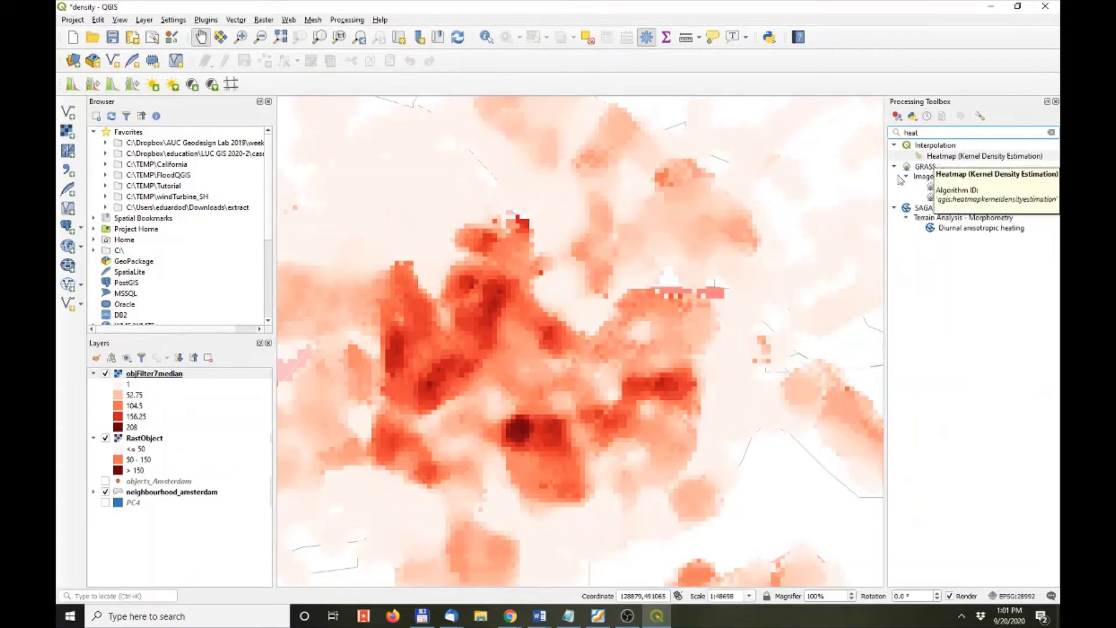
- Hide the objFilter7median and RastObject layers and show the objects_Amsterdam points
{"action": "left_click", "coordinate": [106, 374]}
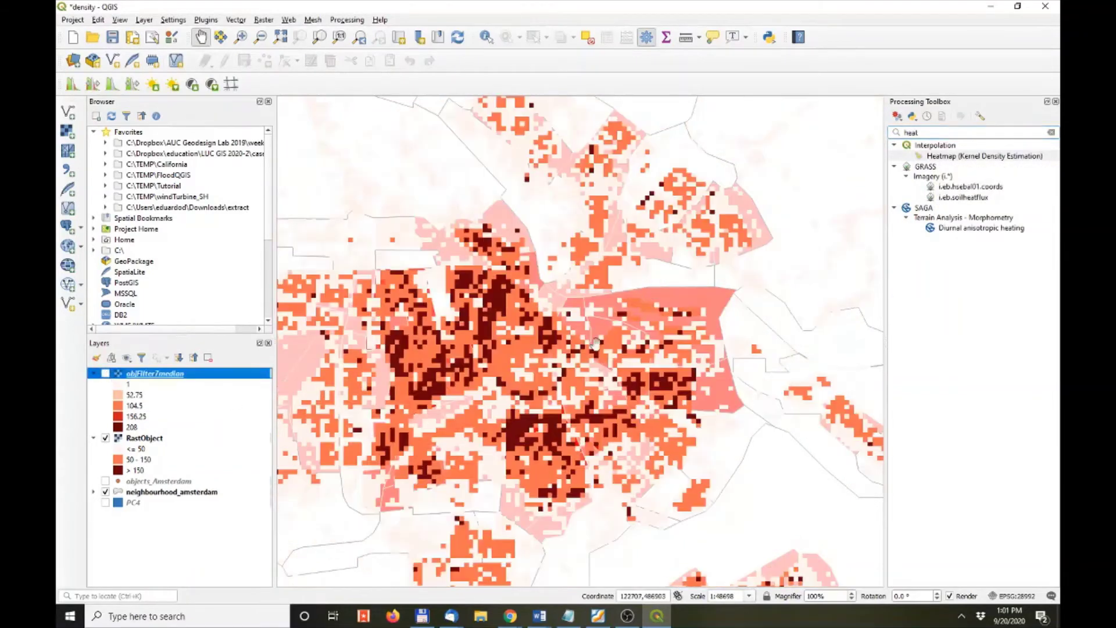
{"action": "left_click", "coordinate": [106, 438]}
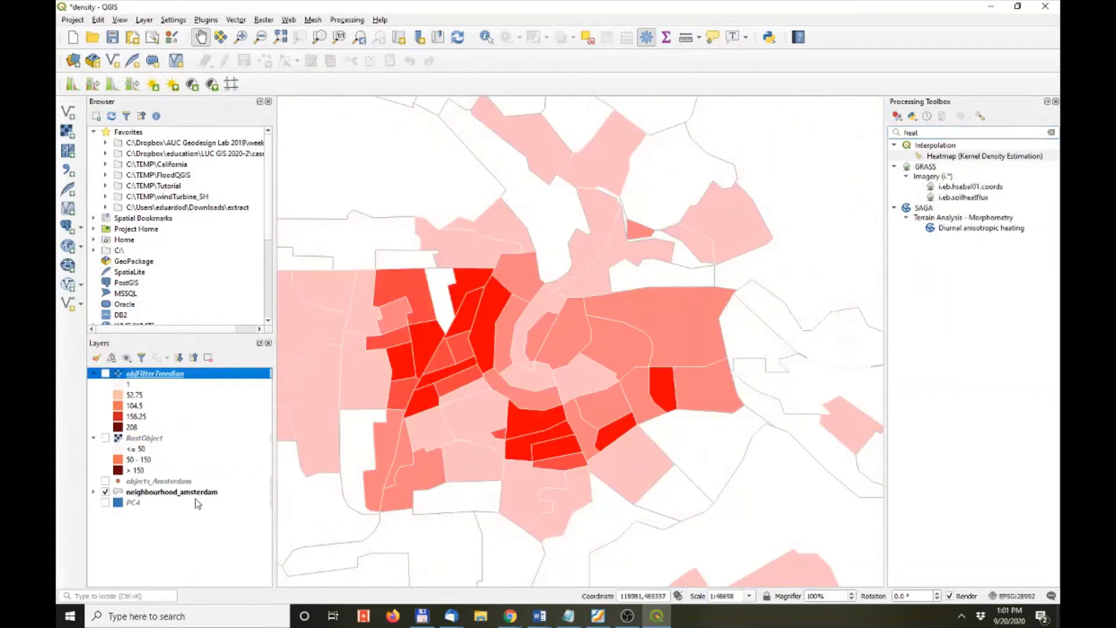
{"action": "left_click", "coordinate": [105, 482]}
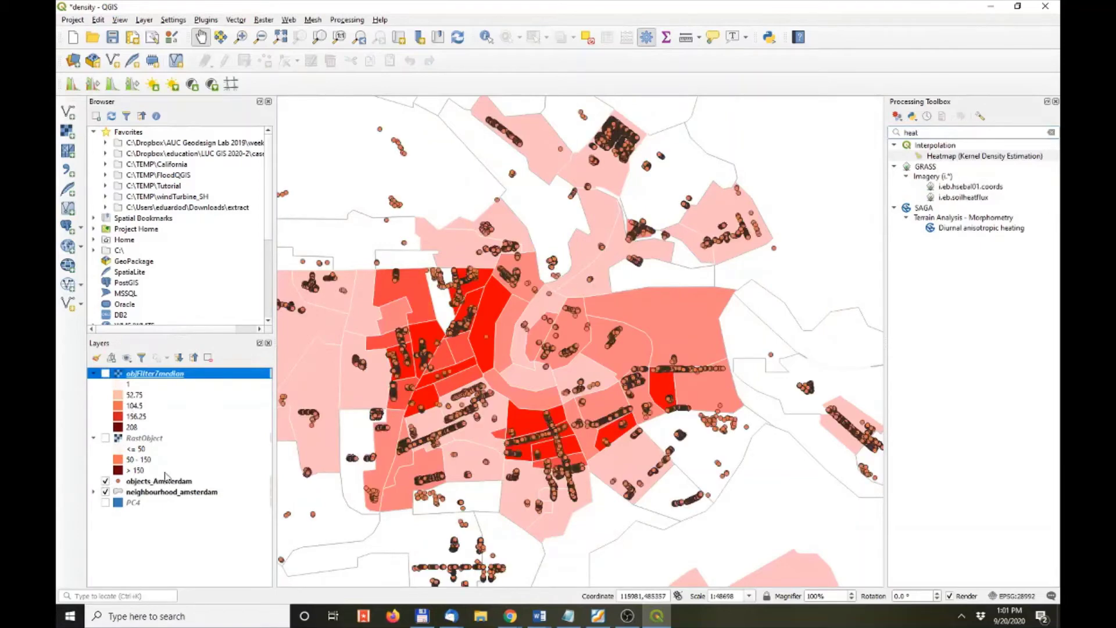
- Open Heatmap (Kernel Density Estimation) for objects_Amsterdam and set a radius of 350 meters and a pixel size of 100
{"action": "left_click", "coordinate": [952, 157]}
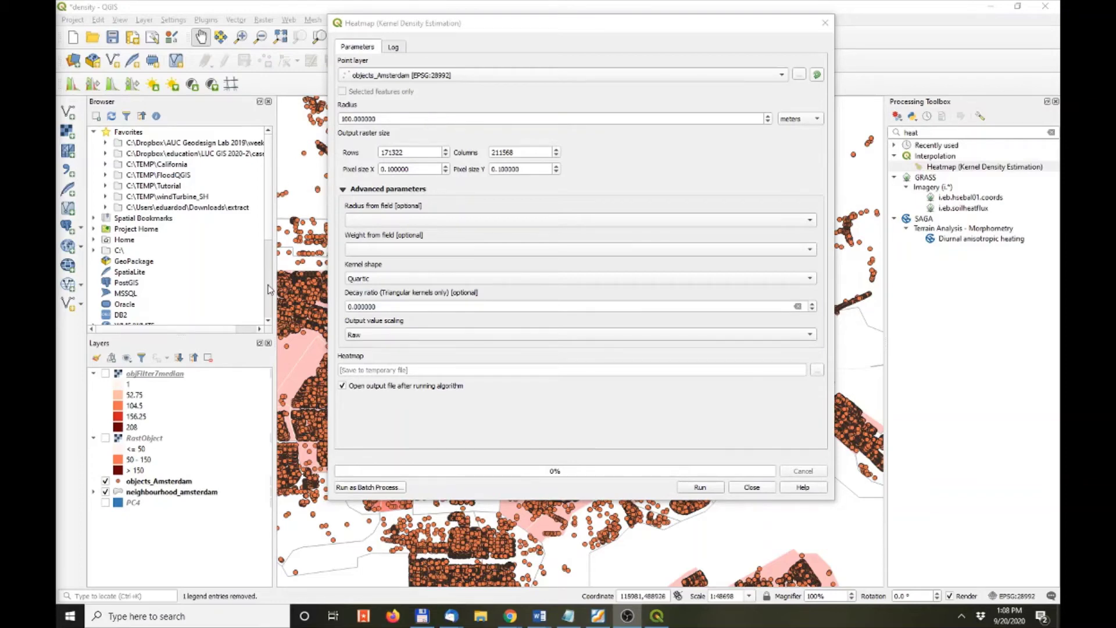
{"action": "double_click", "coordinate": [391, 119]}
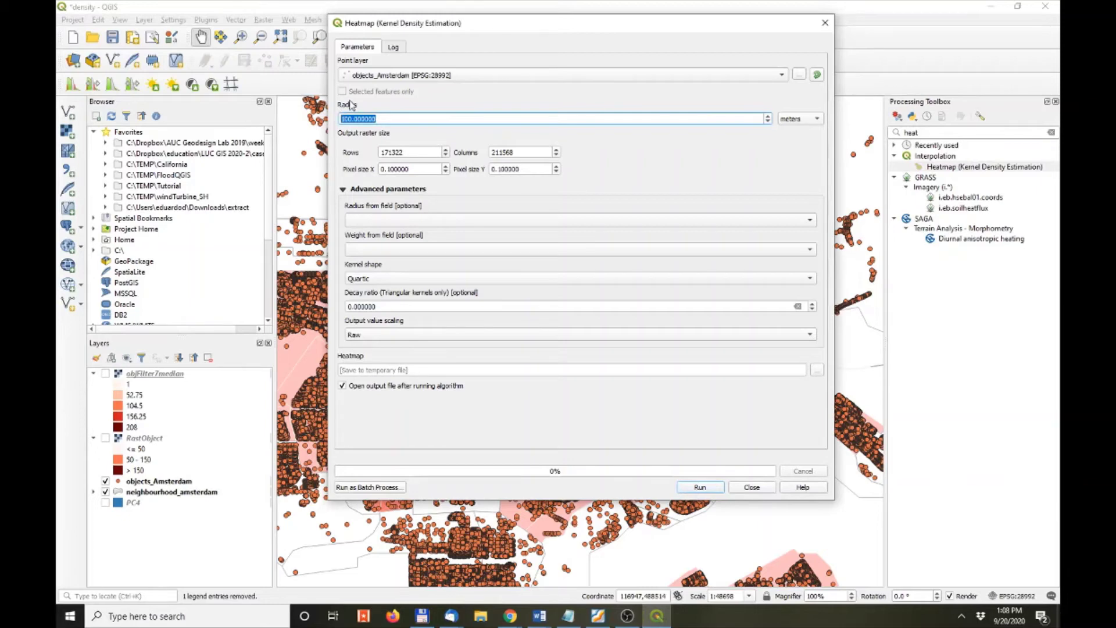
{"action": "type", "text": "350"}
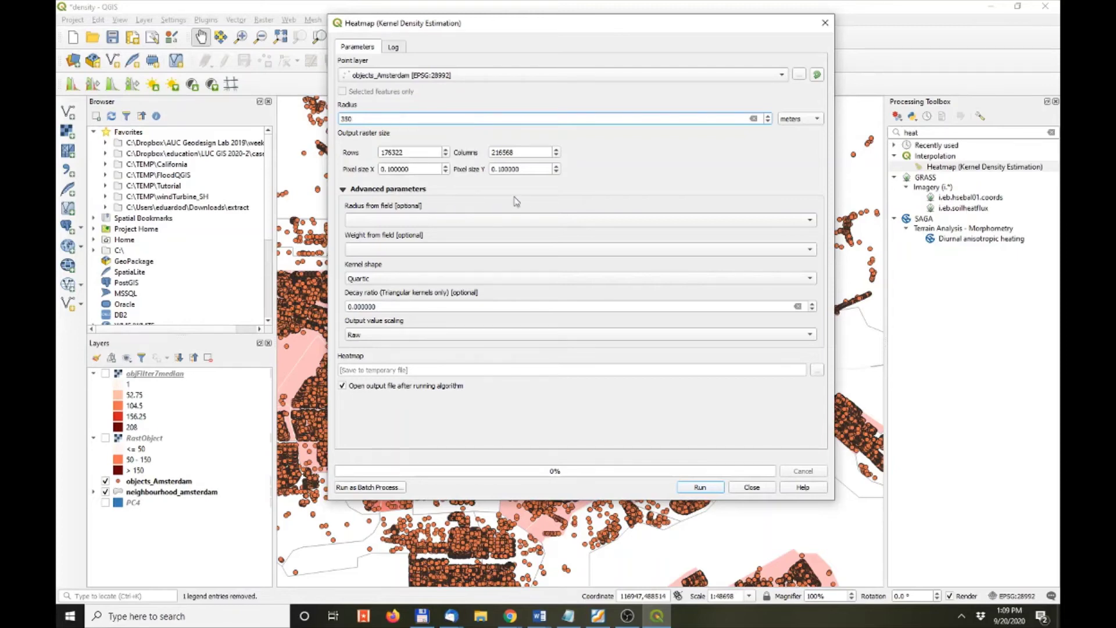
{"action": "triple_click", "coordinate": [420, 169]}
{"action": "type", "text": "100"}
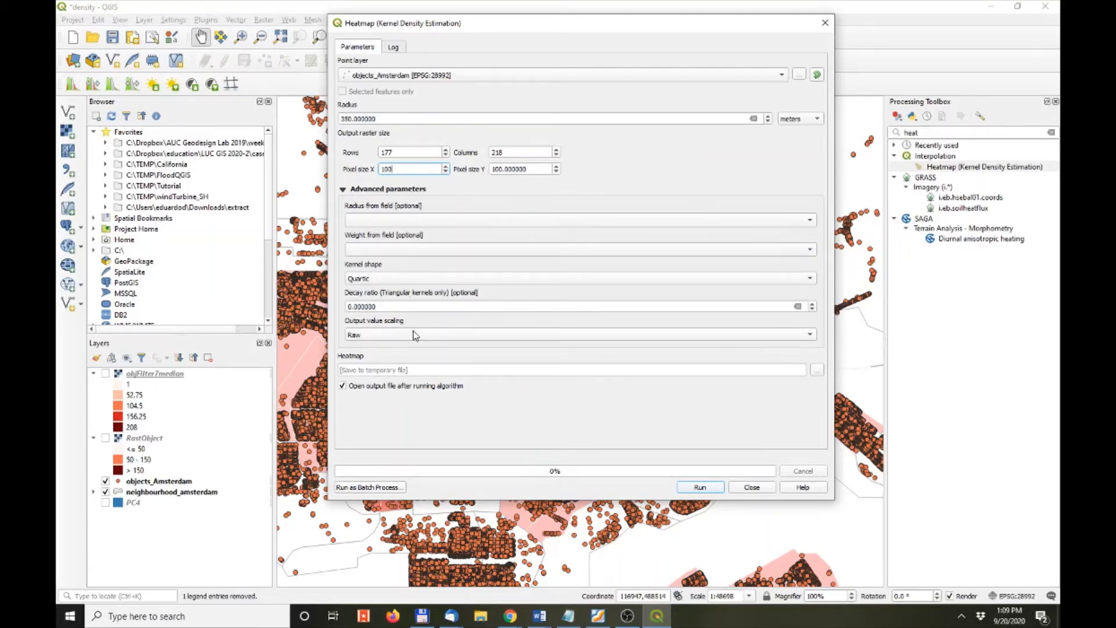
- Save the heatmap output over objHeatmap.tif in the TEMP density folder, then run the tool and close its dialog
{"action": "left_click", "coordinate": [817, 371]}
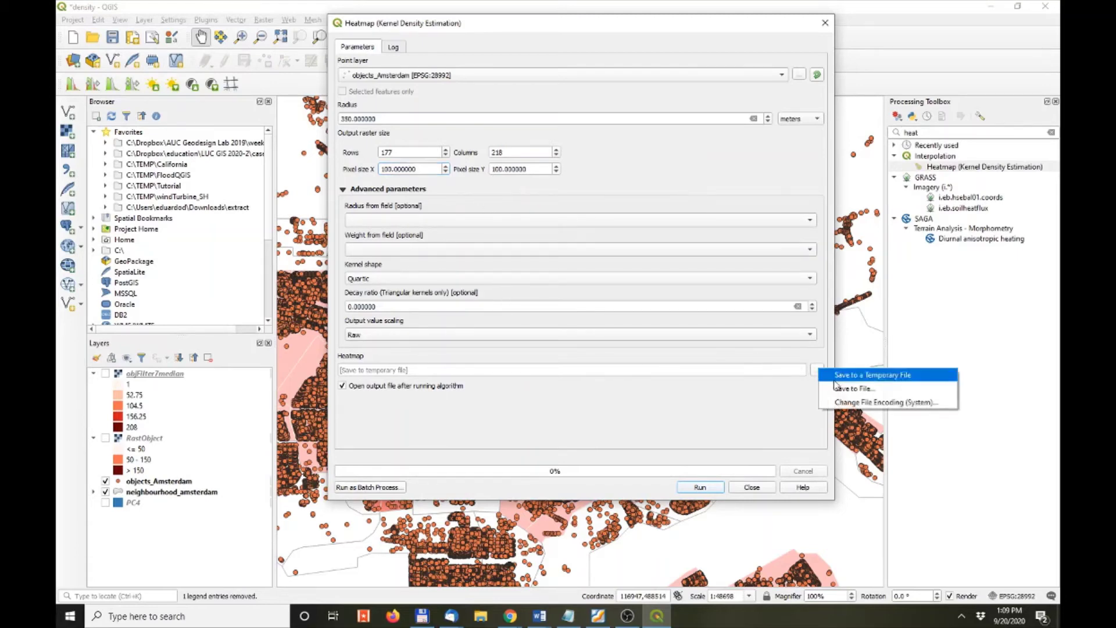
{"action": "left_click", "coordinate": [853, 388]}
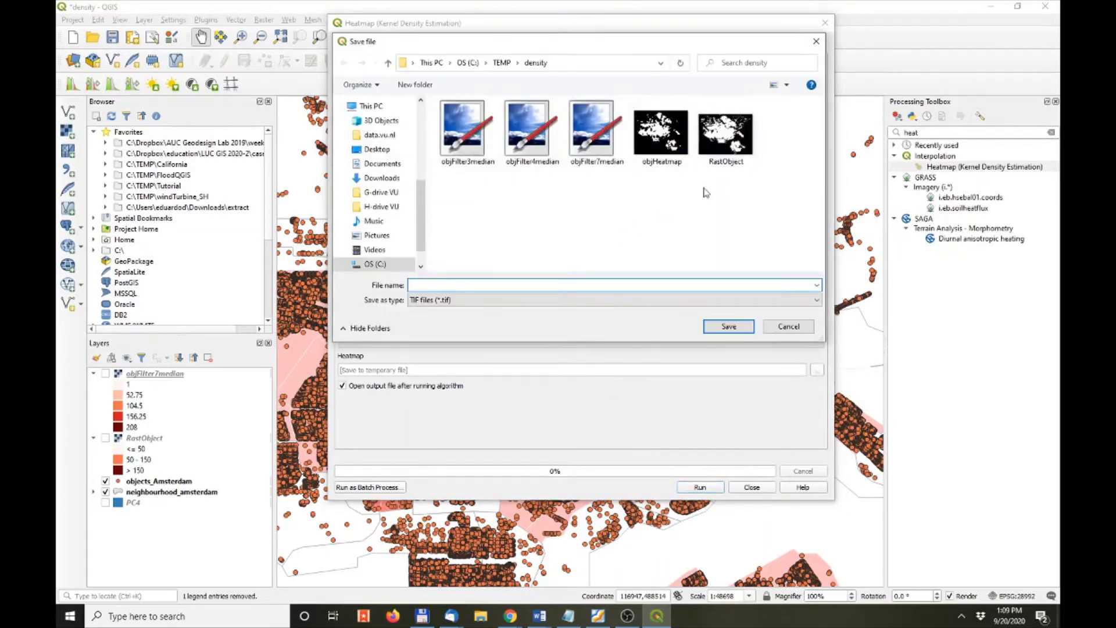
{"action": "left_click", "coordinate": [661, 134]}
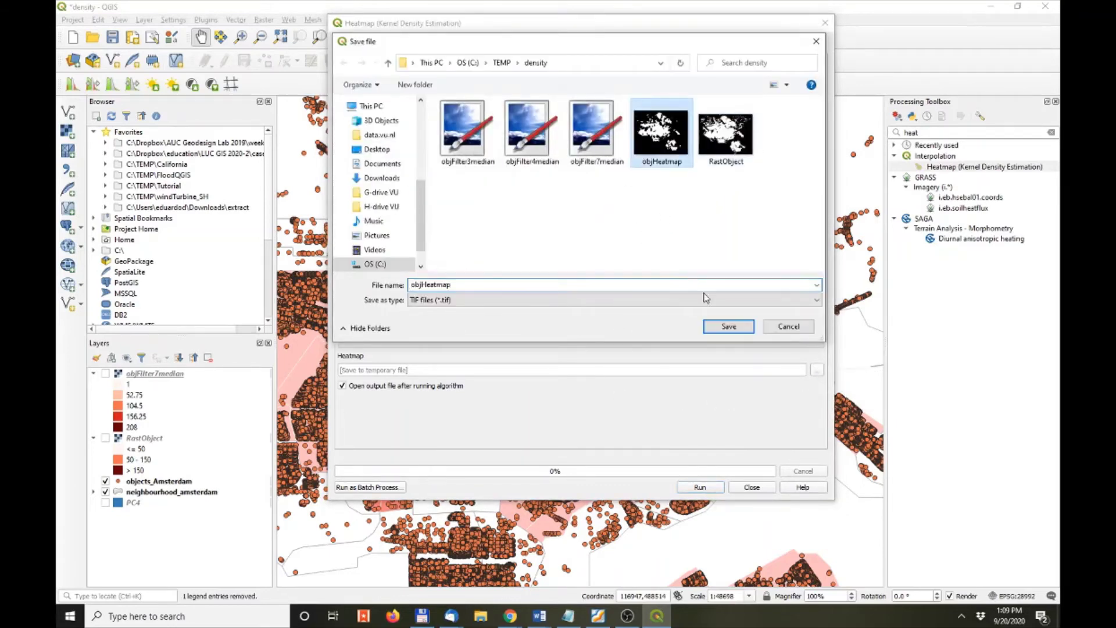
{"action": "left_click", "coordinate": [738, 332]}
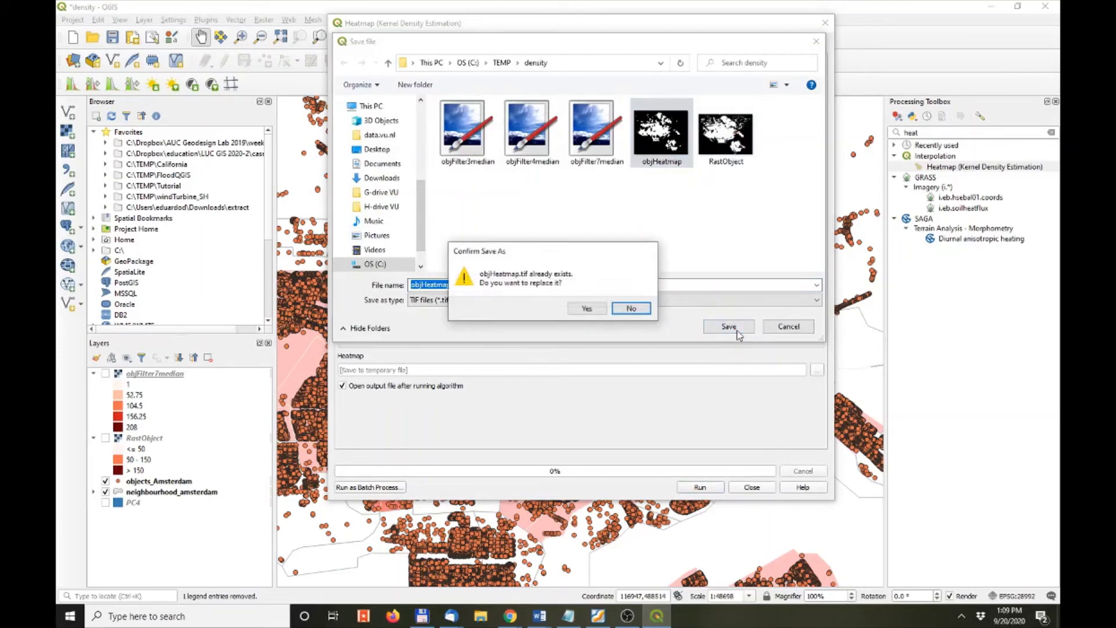
{"action": "left_click", "coordinate": [586, 309]}
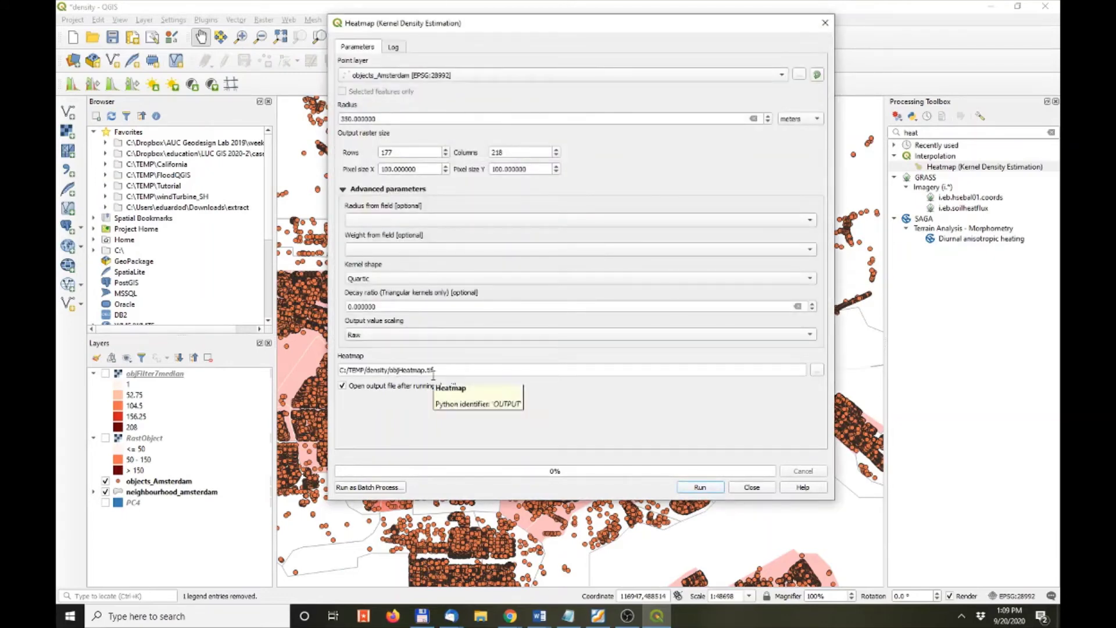
{"action": "left_click", "coordinate": [700, 487]}
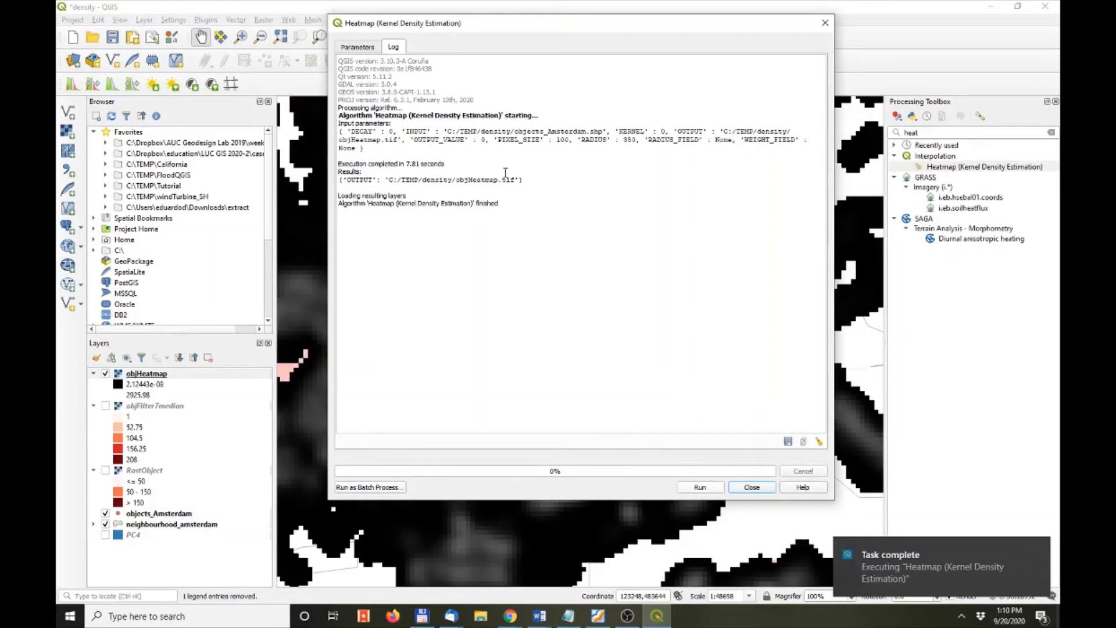
{"action": "left_click", "coordinate": [753, 487]}
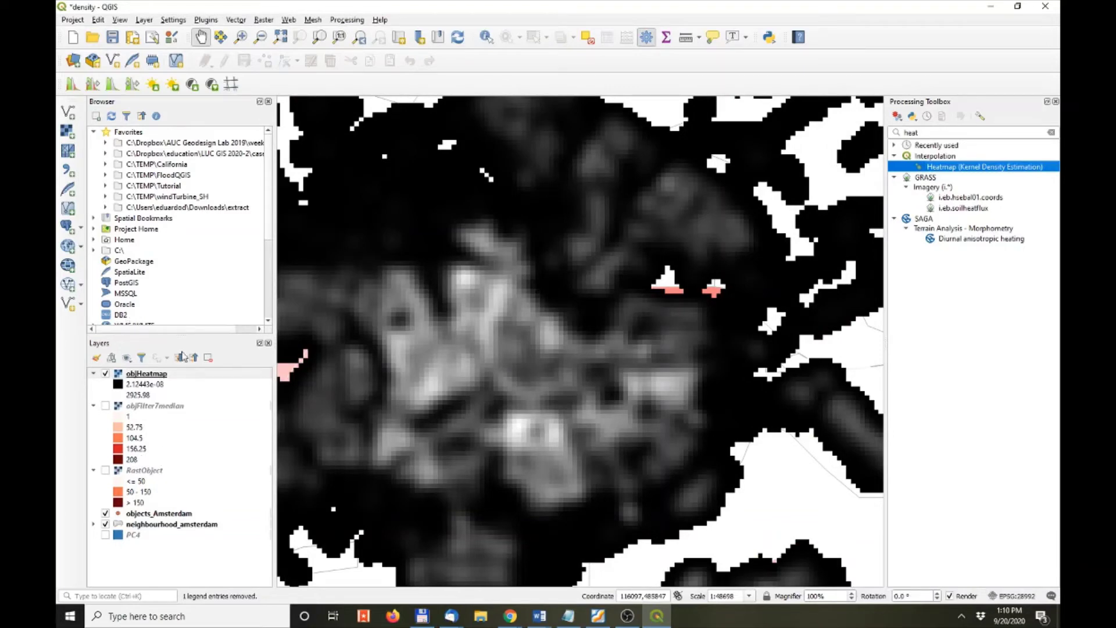
- Show objFilter7median and compare it with objHeatmap by repeatedly switching the heatmap's visibility, leaving objHeatmap shown
{"action": "left_click", "coordinate": [105, 407]}
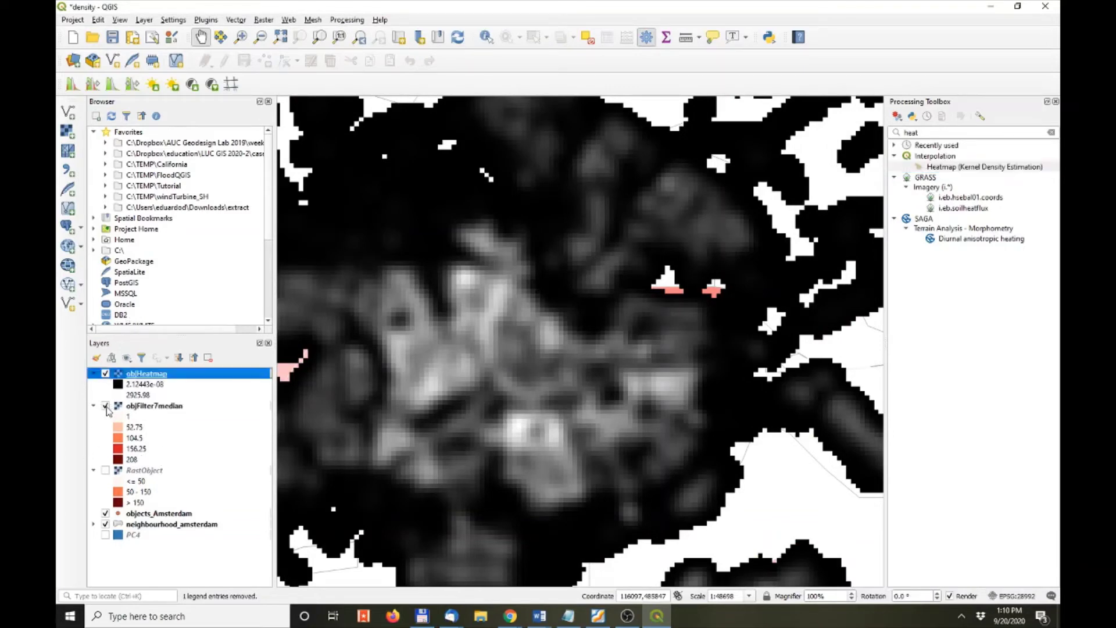
{"action": "left_click", "coordinate": [105, 374]}
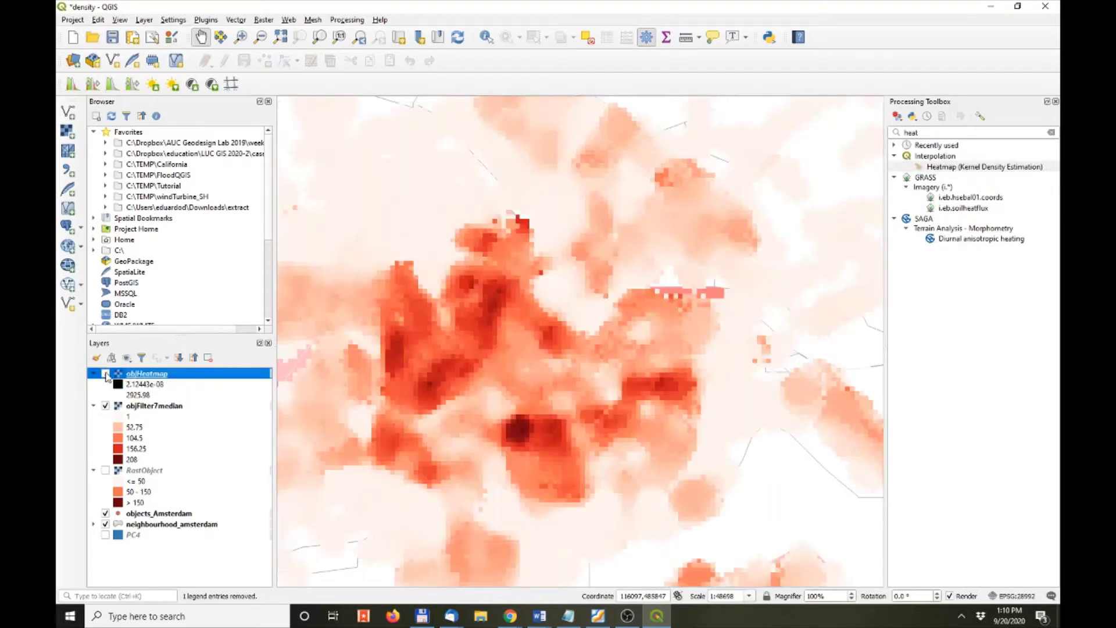
{"action": "left_click", "coordinate": [105, 374]}
{"action": "left_click", "coordinate": [105, 374]}
{"action": "left_click", "coordinate": [105, 374]}
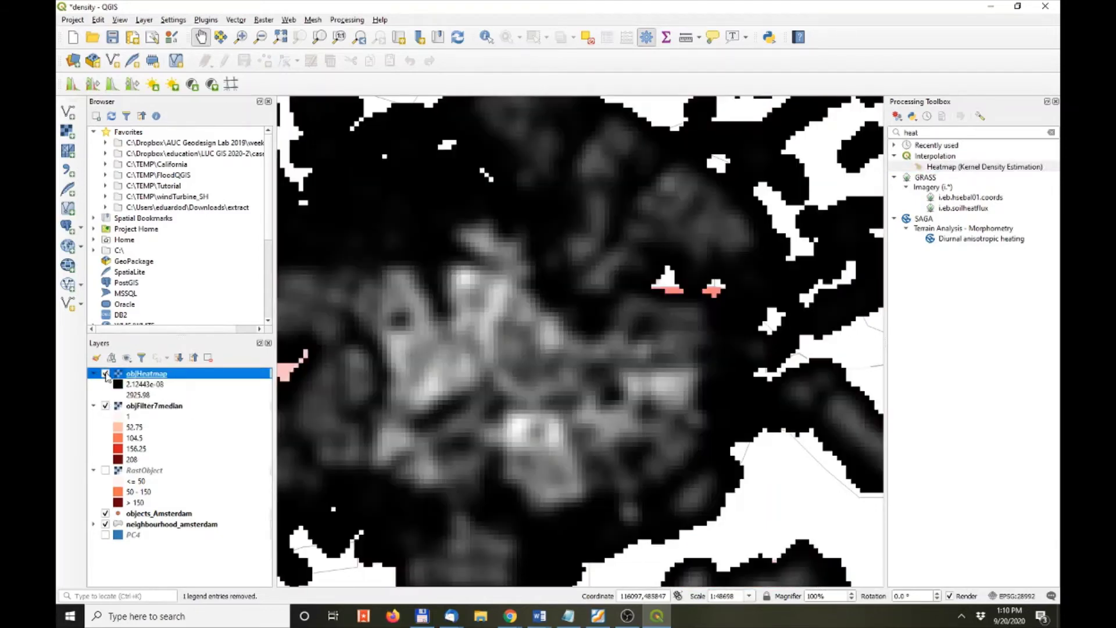
{"action": "left_click", "coordinate": [106, 374]}
{"action": "left_click", "coordinate": [106, 374]}
{"action": "left_click", "coordinate": [105, 374]}
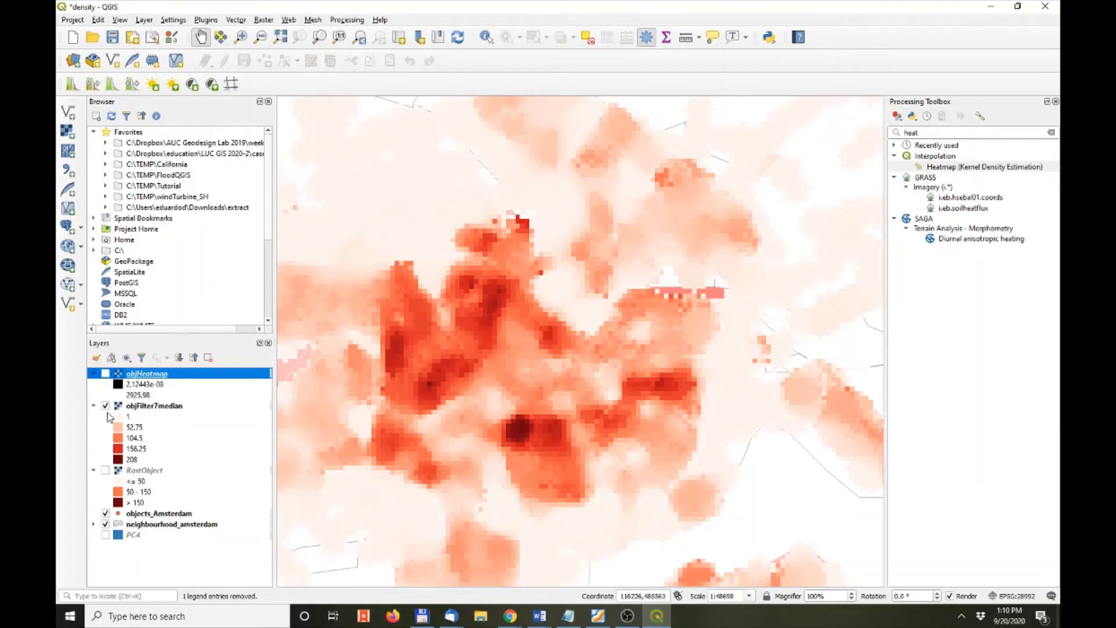
{"action": "left_click", "coordinate": [105, 373]}
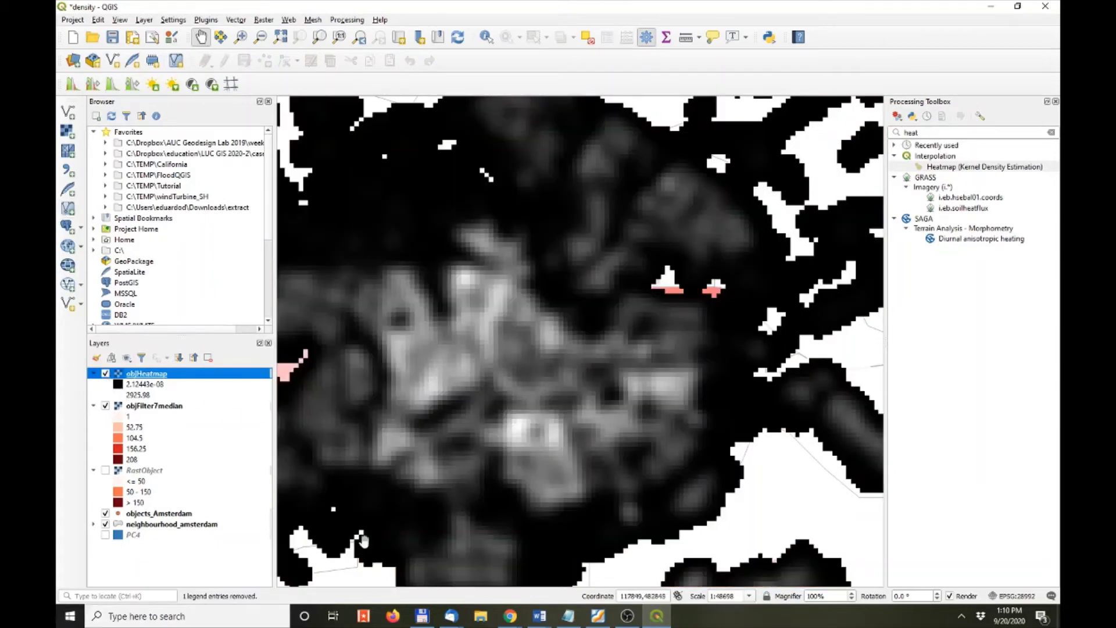
- Render objHeatmap as singleband pseudocolor with the Blues color ramp and apply the style
{"action": "key", "text": "alt+Tab"}
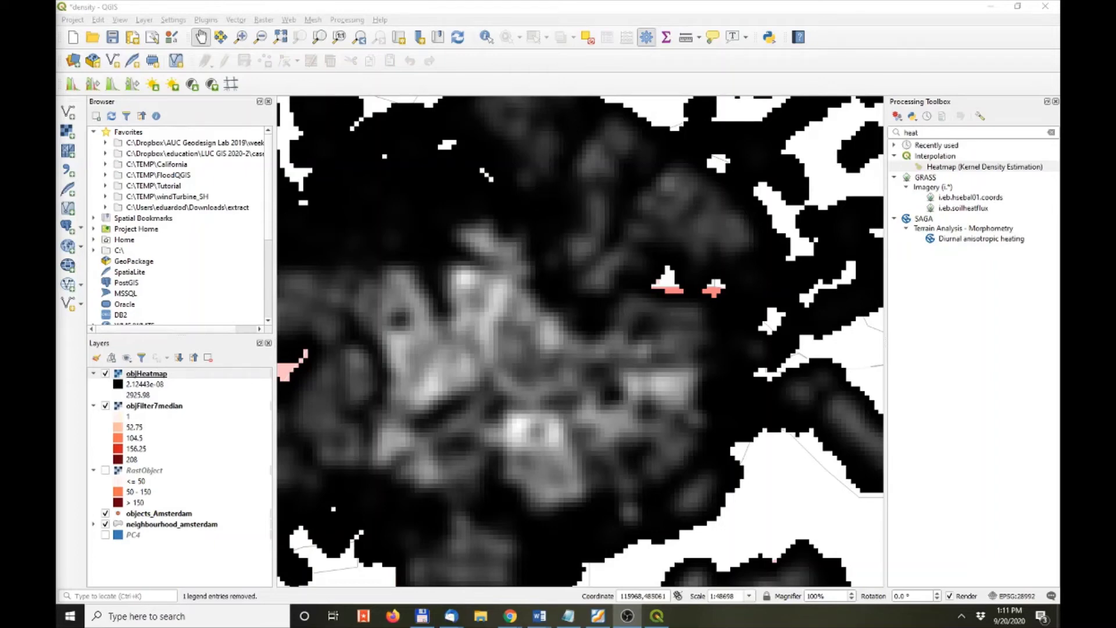
{"action": "double_click", "coordinate": [195, 372]}
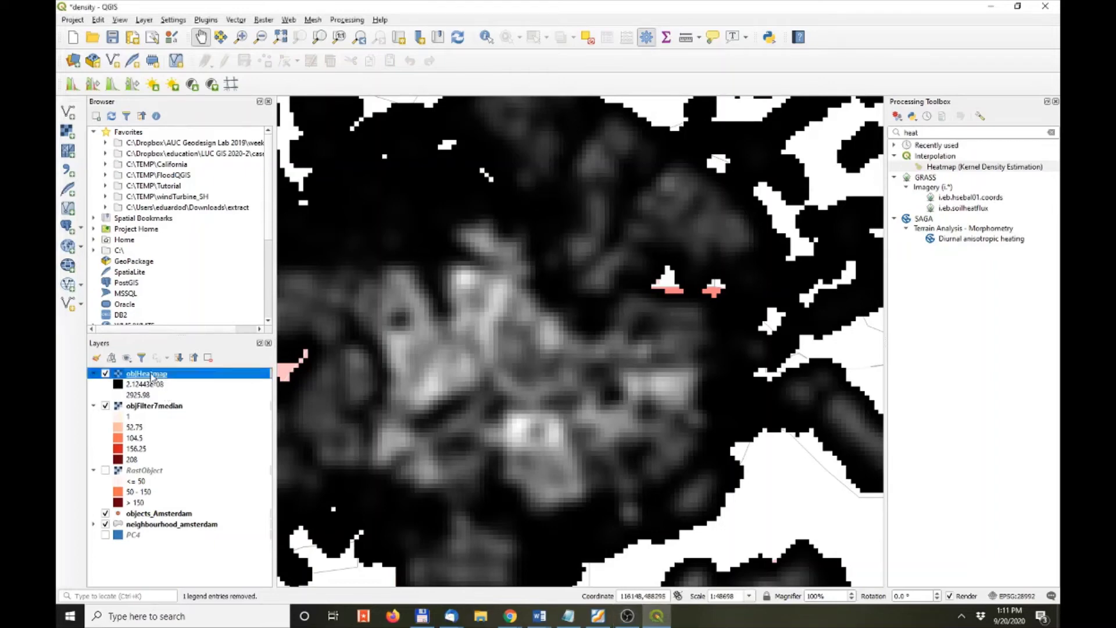
{"action": "left_click", "coordinate": [725, 70]}
{"action": "left_click", "coordinate": [734, 50]}
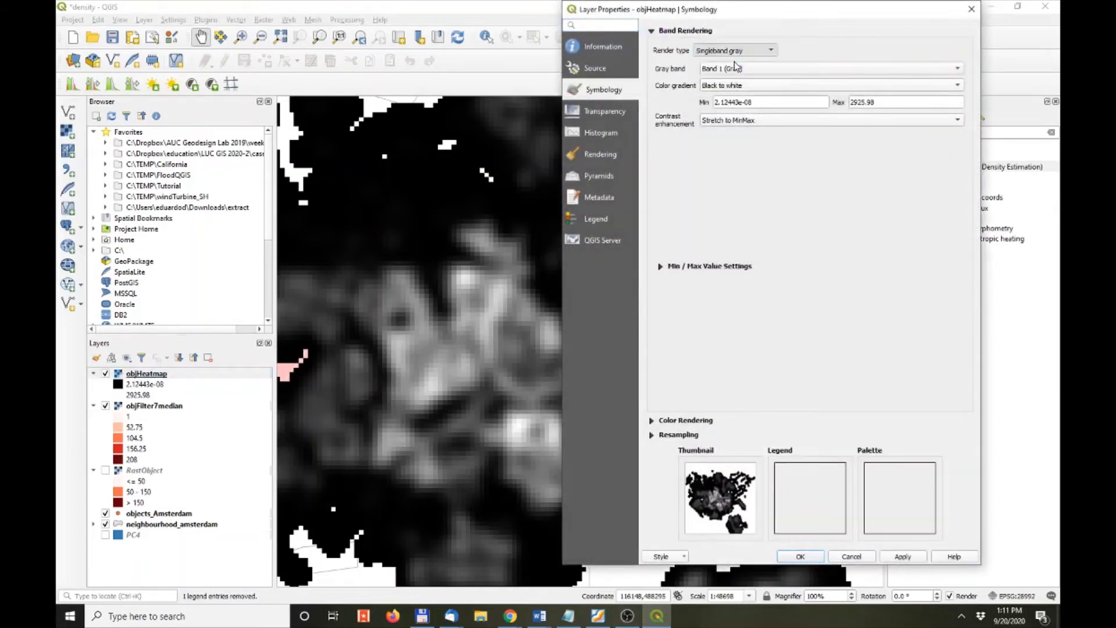
{"action": "left_click", "coordinate": [734, 64]}
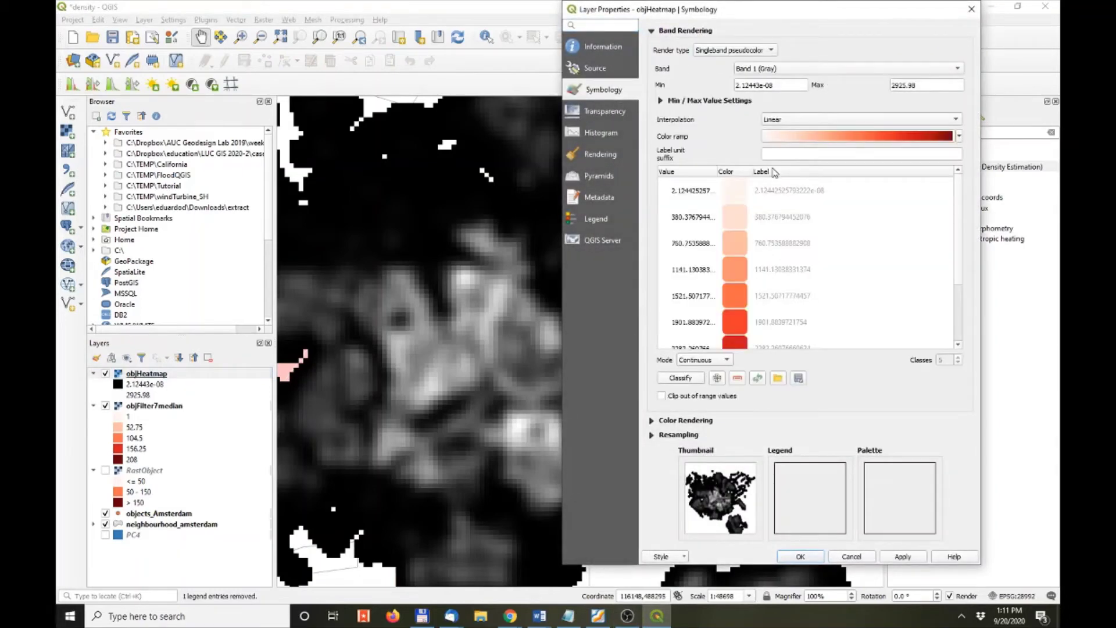
{"action": "left_click", "coordinate": [960, 142]}
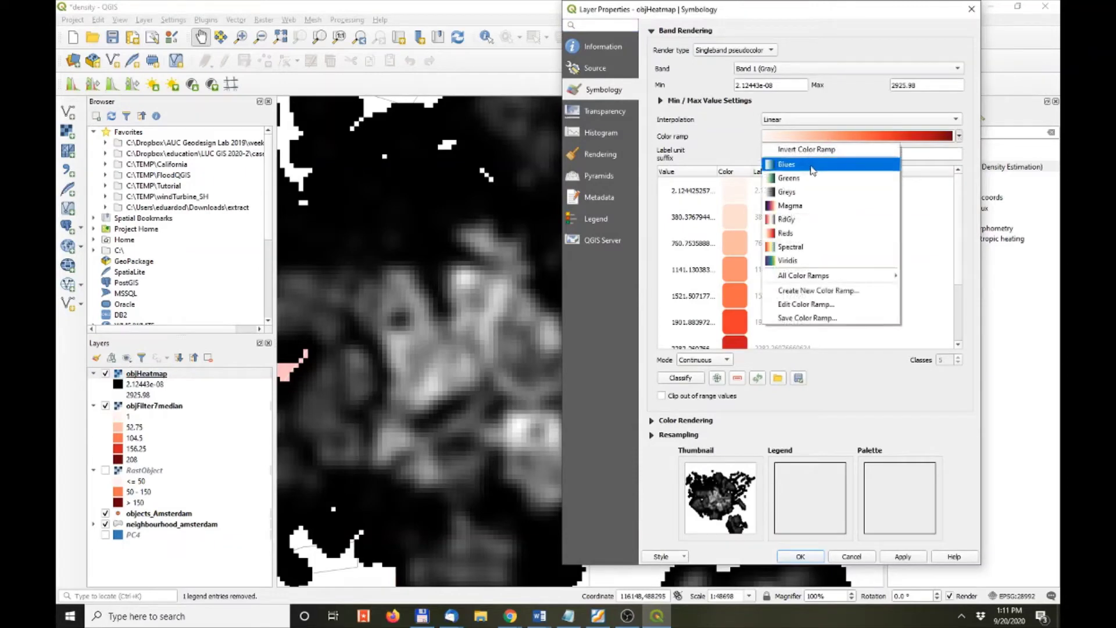
{"action": "left_click", "coordinate": [793, 160]}
{"action": "left_click", "coordinate": [899, 557]}
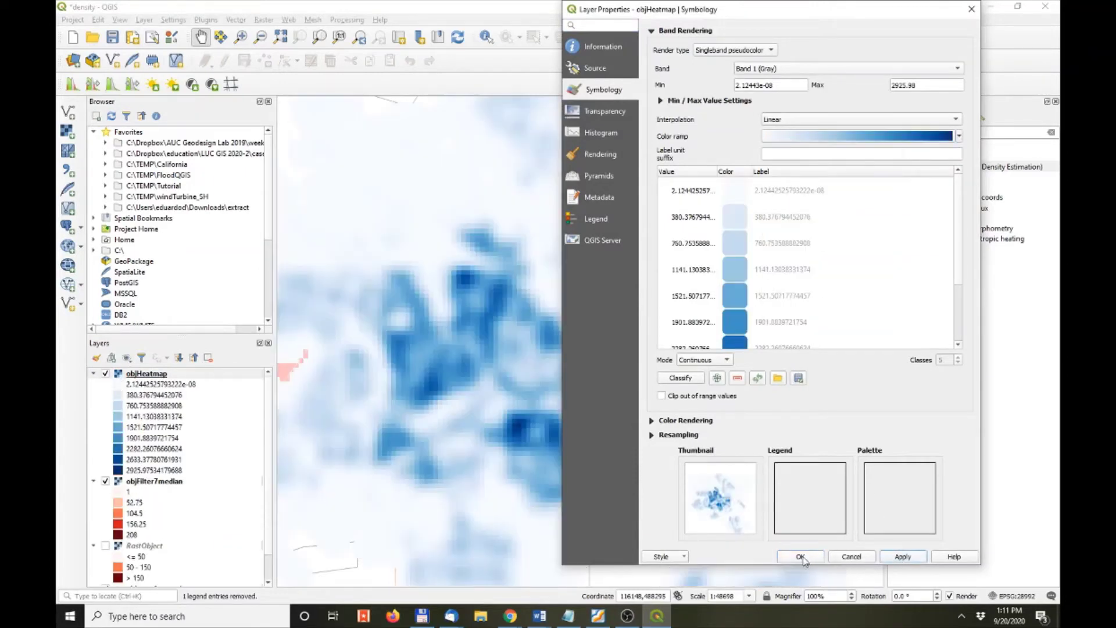
{"action": "left_click", "coordinate": [786, 555]}
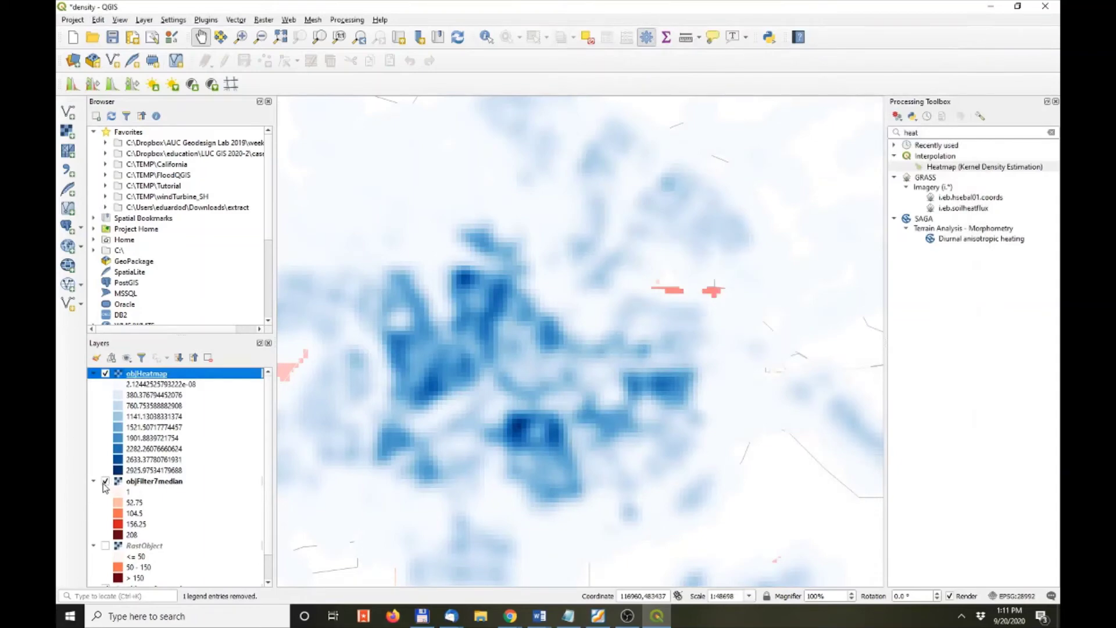
- Compare the blue objHeatmap with objFilter7median by repeatedly switching the heatmap's visibility, leaving it shown
{"action": "left_click", "coordinate": [105, 374]}
{"action": "left_click", "coordinate": [105, 374]}
{"action": "left_click", "coordinate": [105, 374]}
{"action": "left_click", "coordinate": [106, 374]}
{"action": "left_click", "coordinate": [106, 374]}
{"action": "left_click", "coordinate": [105, 374]}
{"action": "key", "text": "alt+Tab"}
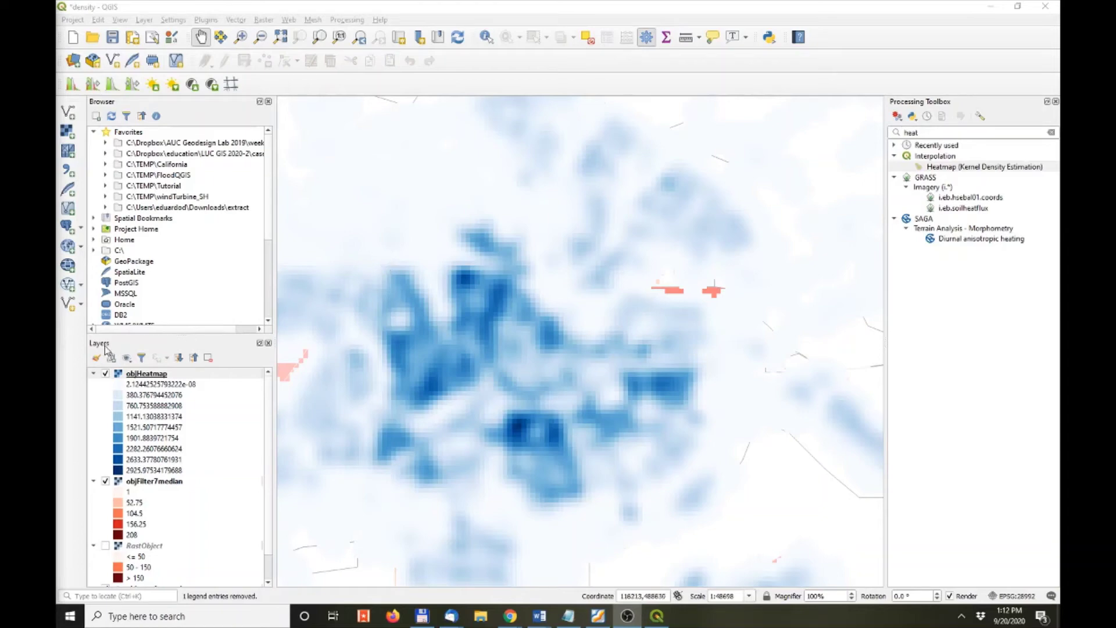
- Hide objHeatmap, objFilter7median and objects_Amsterdam so only the neighbourhood_amsterdam polygons are displayed
{"action": "left_click", "coordinate": [105, 373]}
{"action": "left_click", "coordinate": [106, 482]}
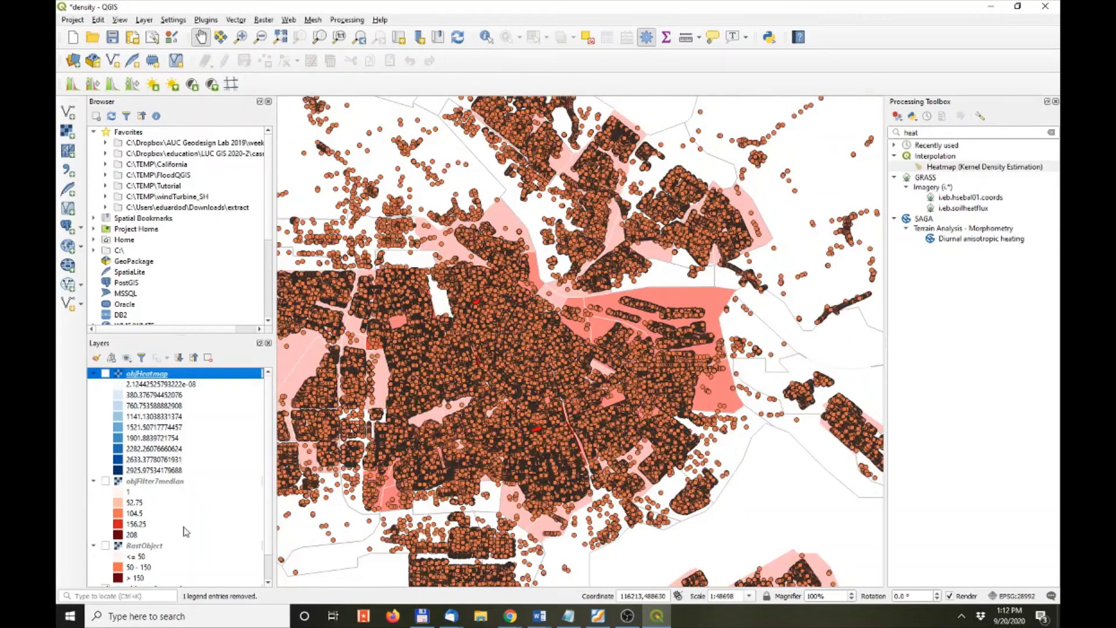
{"action": "scroll", "coordinate": [267, 433], "scroll_direction": "down", "scroll_amount": 1}
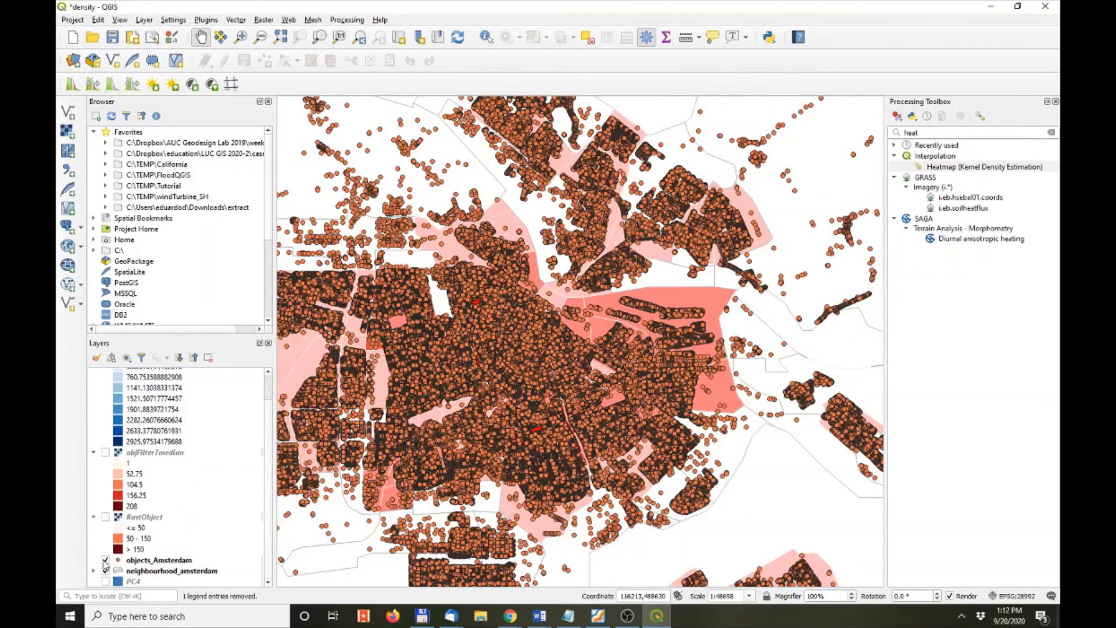
{"action": "left_click", "coordinate": [106, 560]}
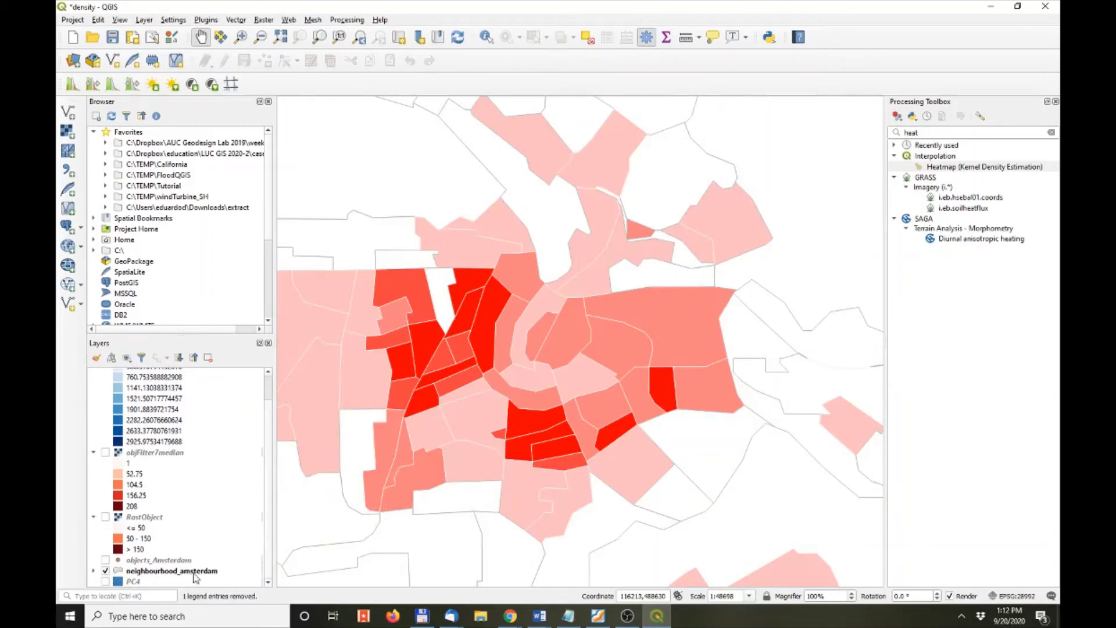
- Examine the neighbourhood_amsterdam attribute table across the population, household, BEV_DICHTH density and area columns, then close it
{"action": "right_click", "coordinate": [174, 572]}
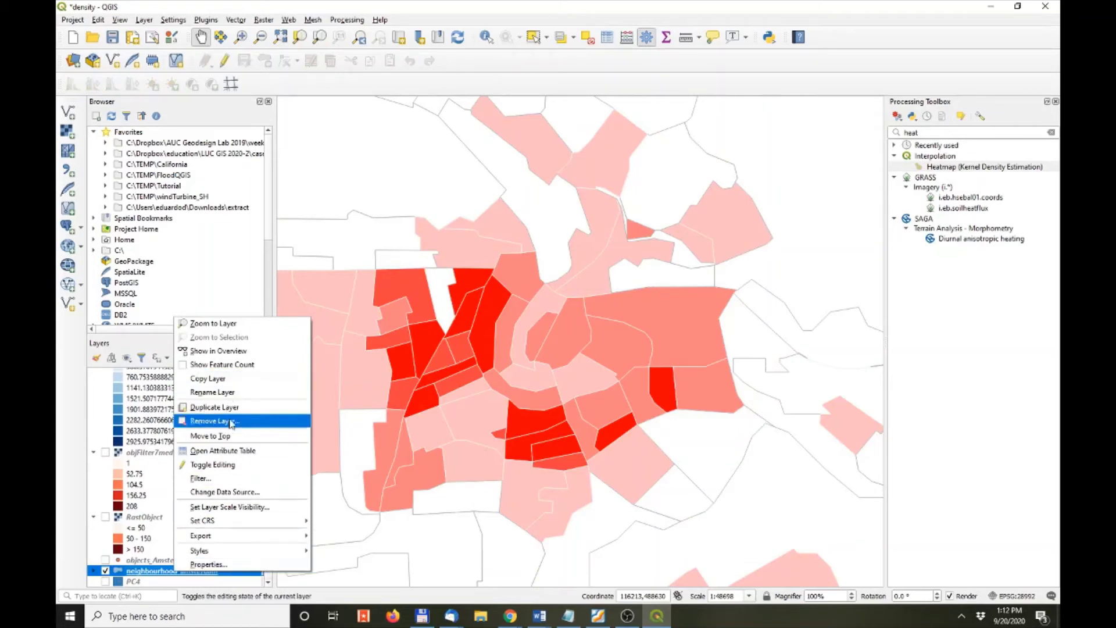
{"action": "left_click", "coordinate": [228, 461]}
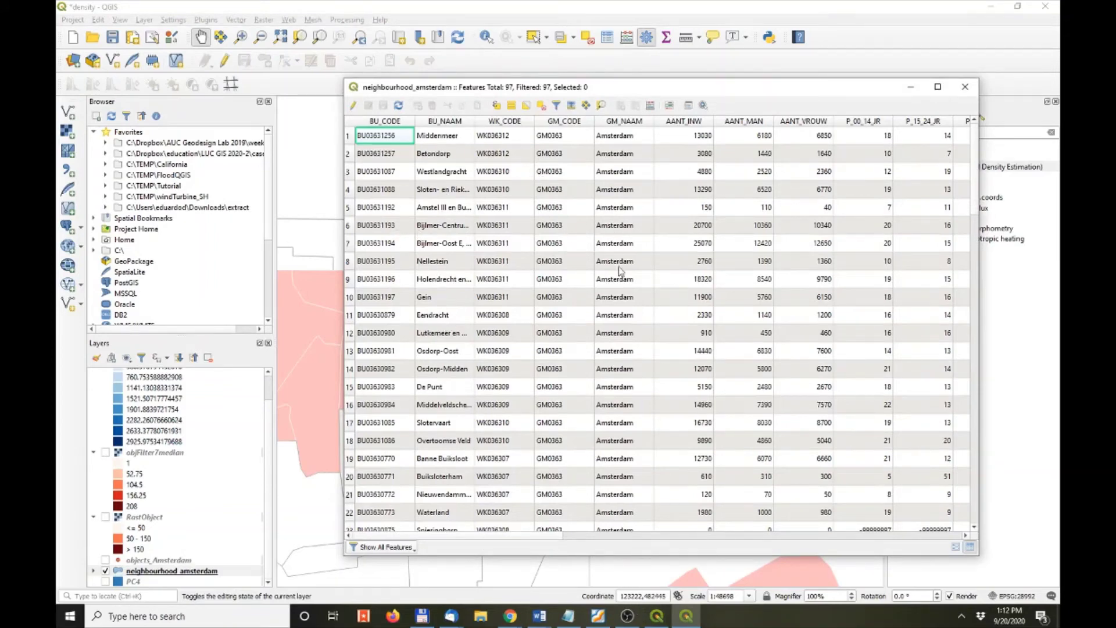
{"action": "left_click_drag", "start_coordinate": [552, 537], "coordinate": [581, 535]}
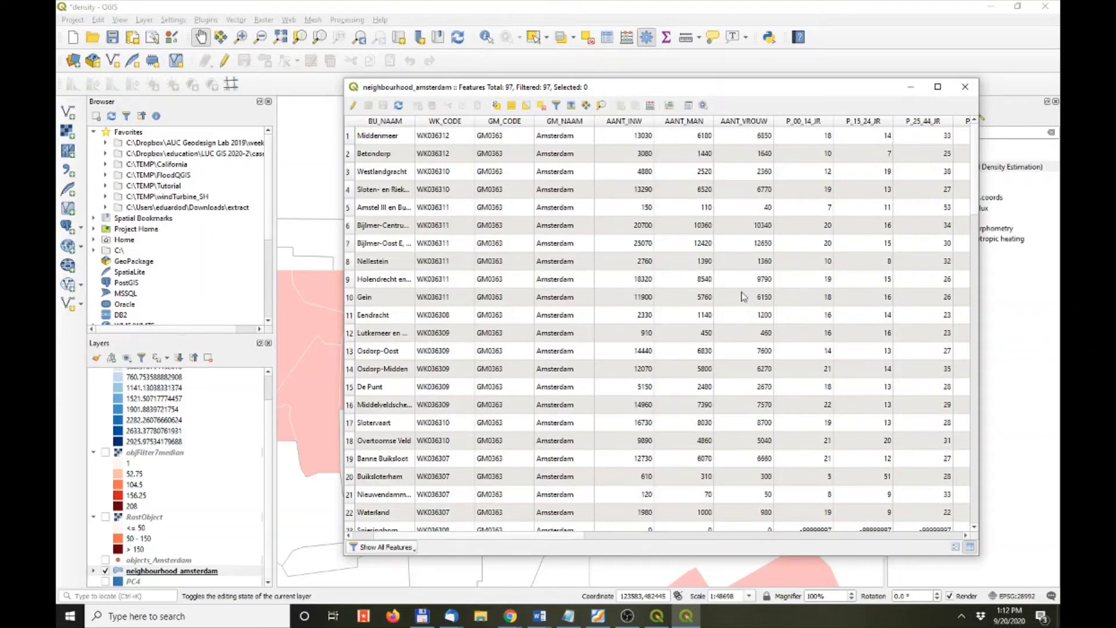
{"action": "scroll", "coordinate": [585, 536], "scroll_direction": "right", "scroll_amount": 1}
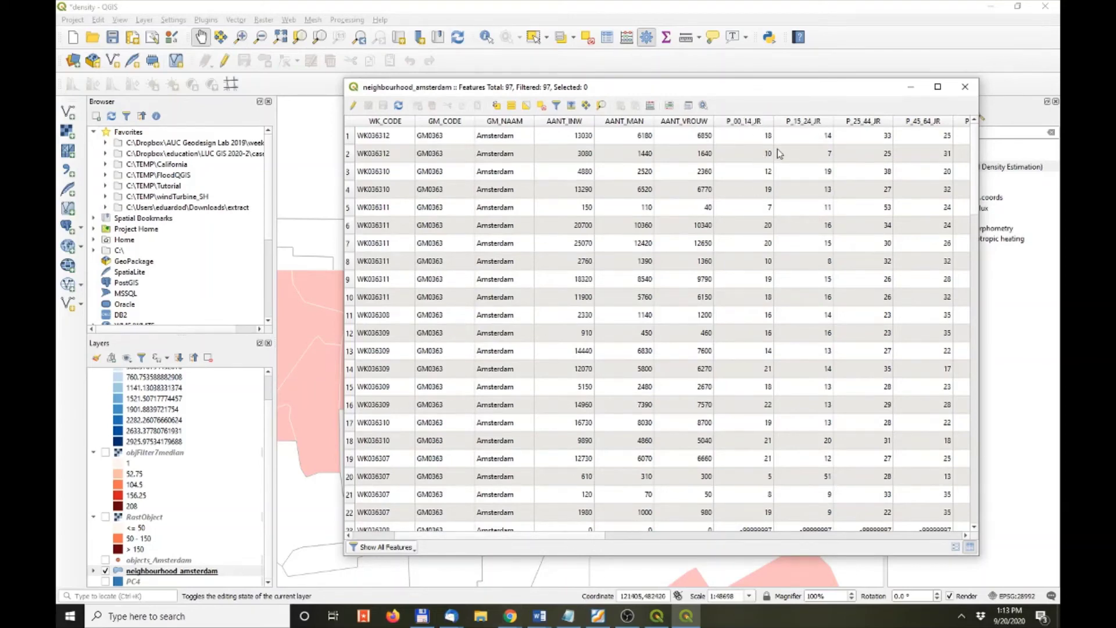
{"action": "left_click_drag", "start_coordinate": [587, 537], "coordinate": [767, 538]}
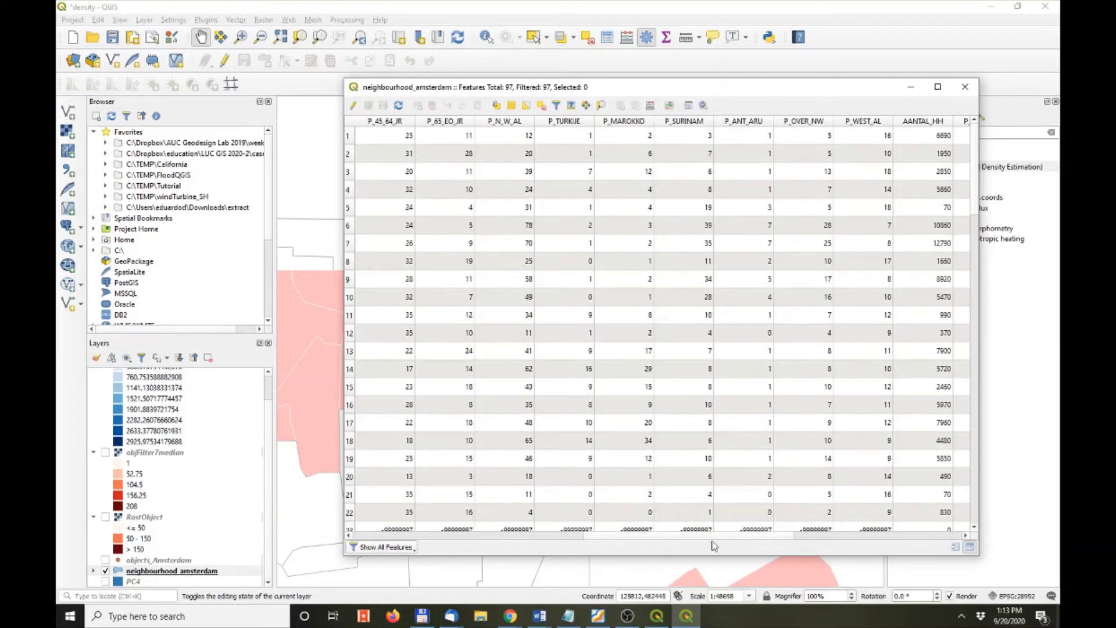
{"action": "scroll", "coordinate": [818, 540], "scroll_direction": "right", "scroll_amount": 2}
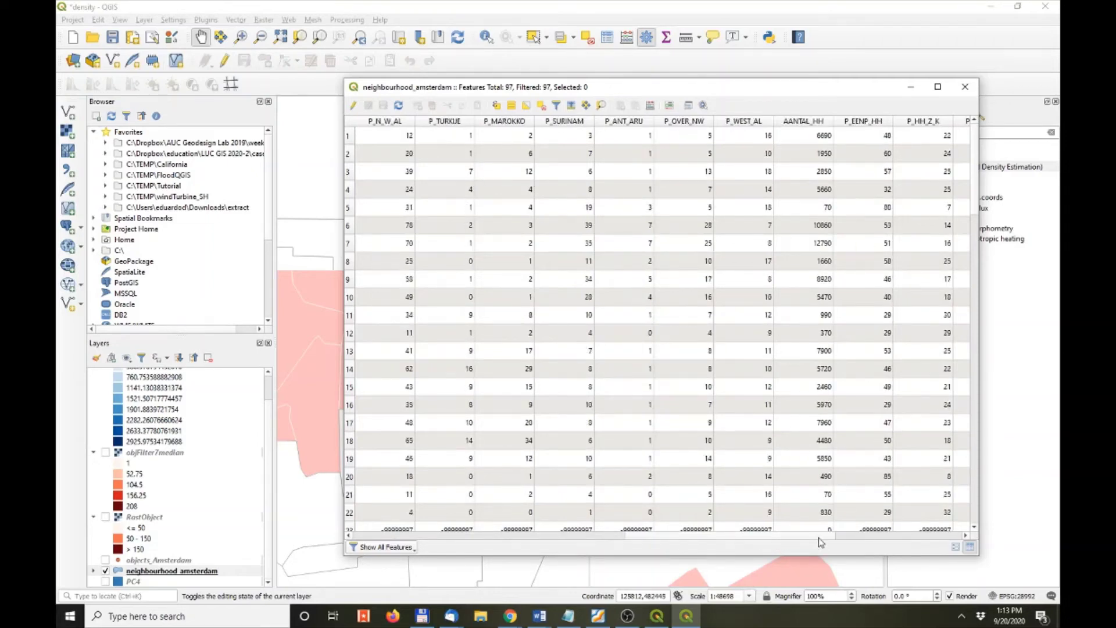
{"action": "scroll", "coordinate": [820, 540], "scroll_direction": "right", "scroll_amount": 4}
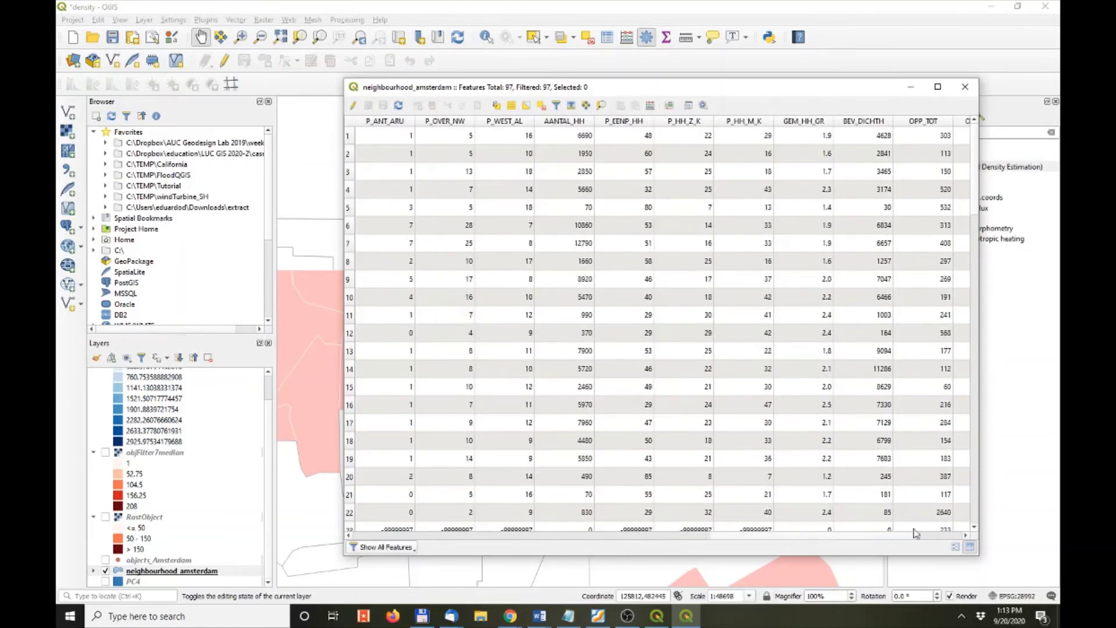
{"action": "scroll", "coordinate": [916, 534], "scroll_direction": "right", "scroll_amount": 1}
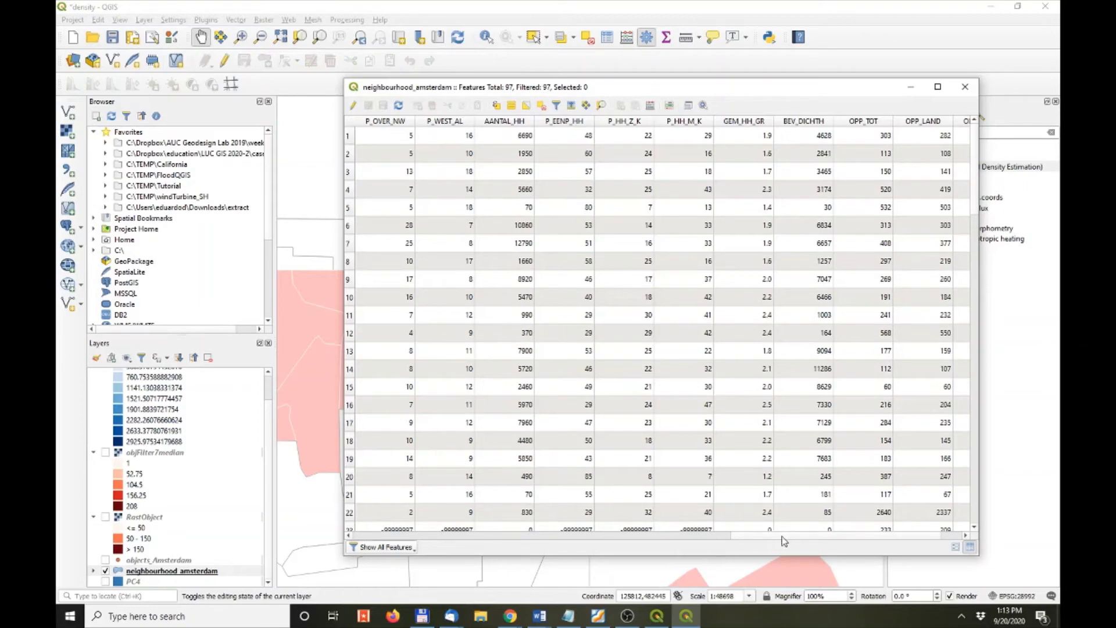
{"action": "left_click_drag", "start_coordinate": [776, 536], "coordinate": [847, 539]}
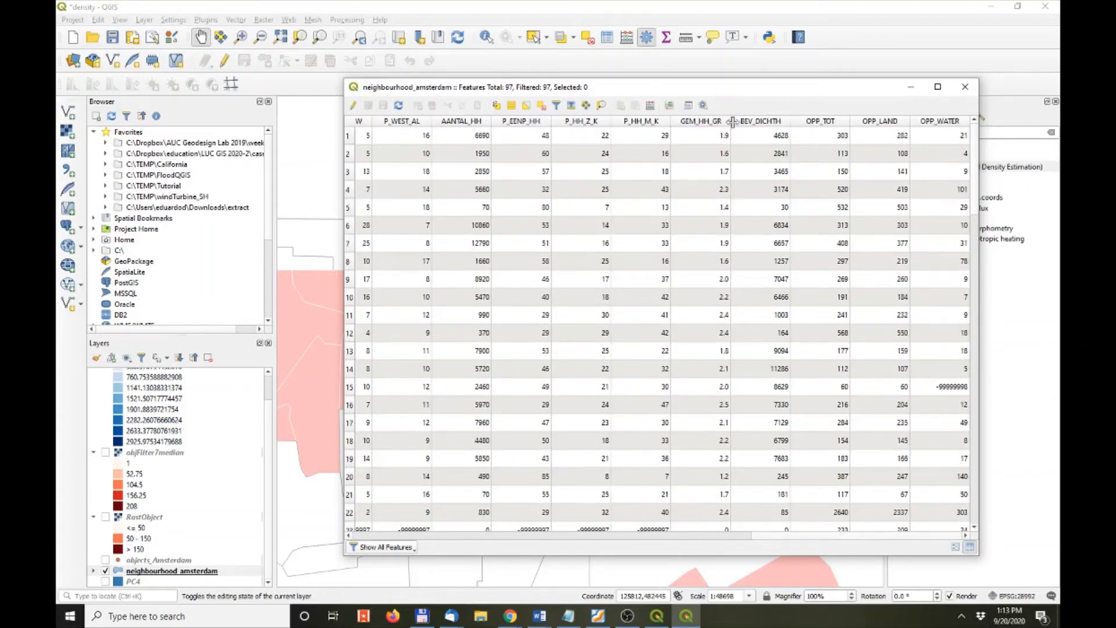
{"action": "left_click", "coordinate": [764, 140]}
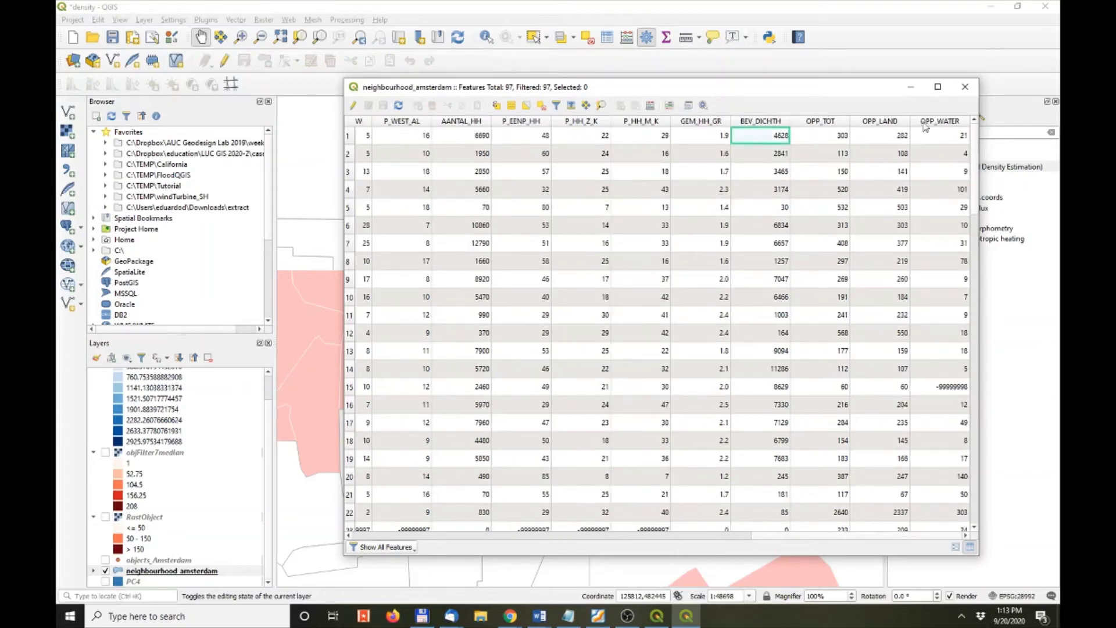
{"action": "left_click", "coordinate": [966, 87]}
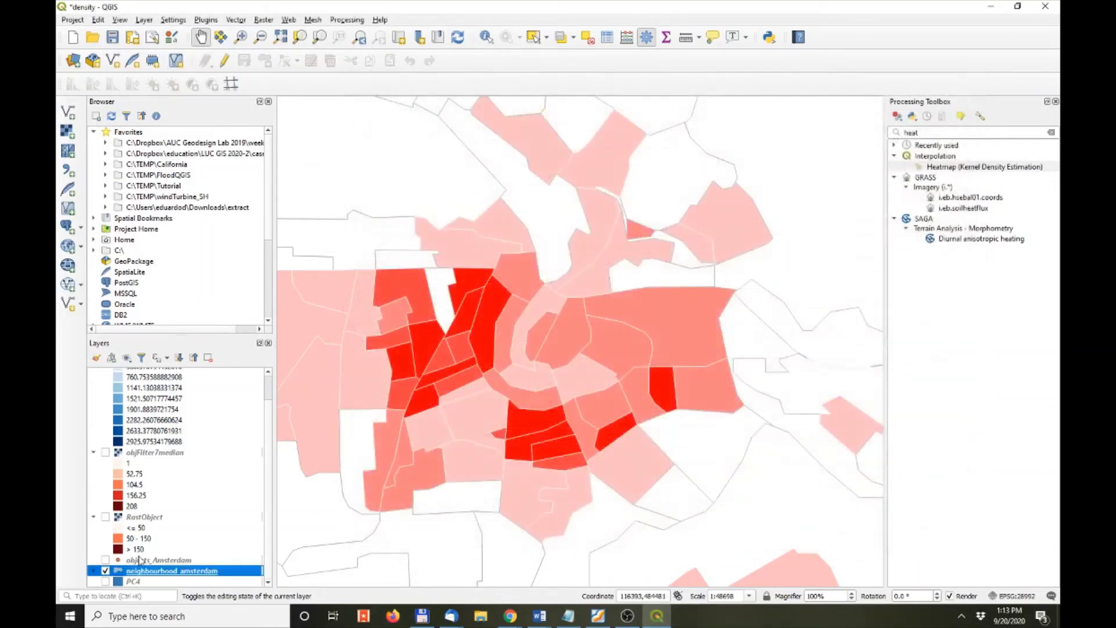
- Apply Graduated symbology to neighbourhood_amsterdam using the BEV_DICHTH field and close the layer properties
{"action": "double_click", "coordinate": [153, 572]}
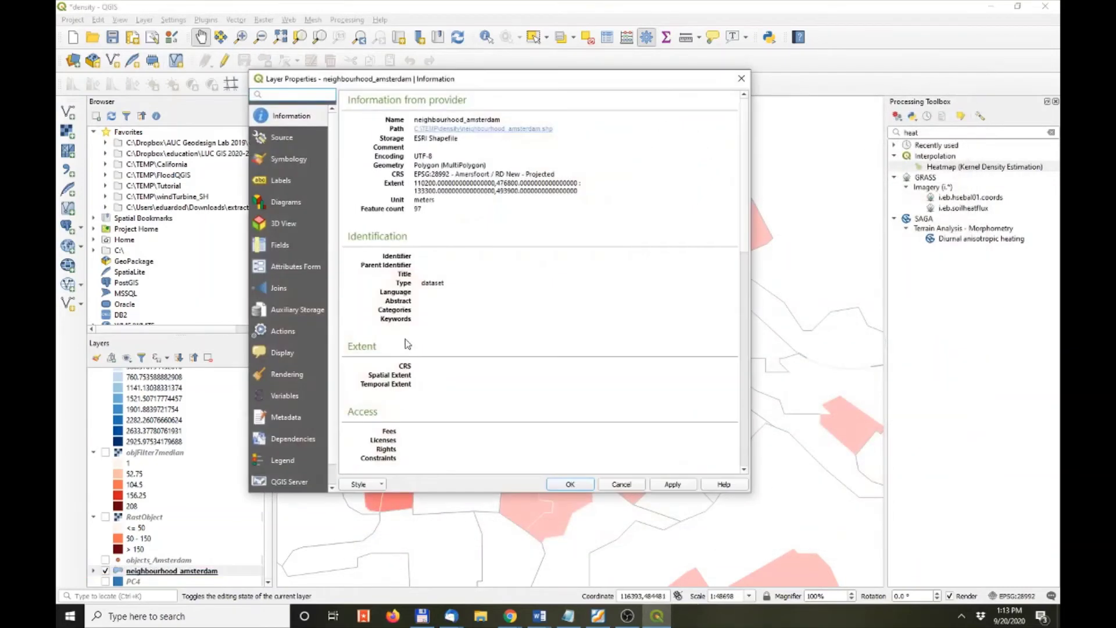
{"action": "left_click", "coordinate": [293, 165]}
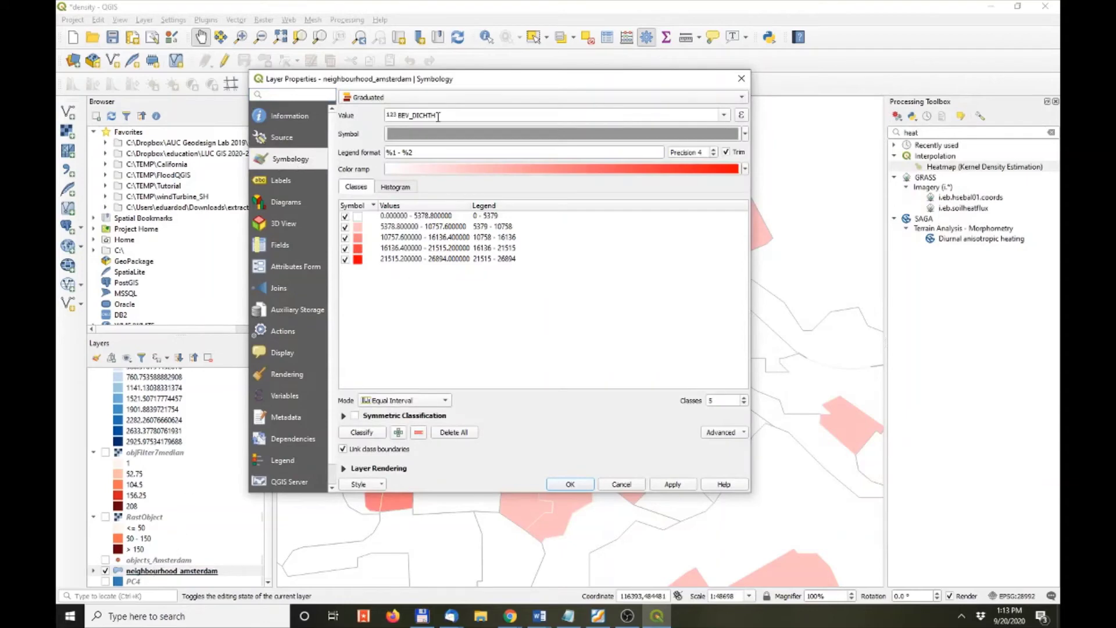
{"action": "left_click", "coordinate": [454, 98]}
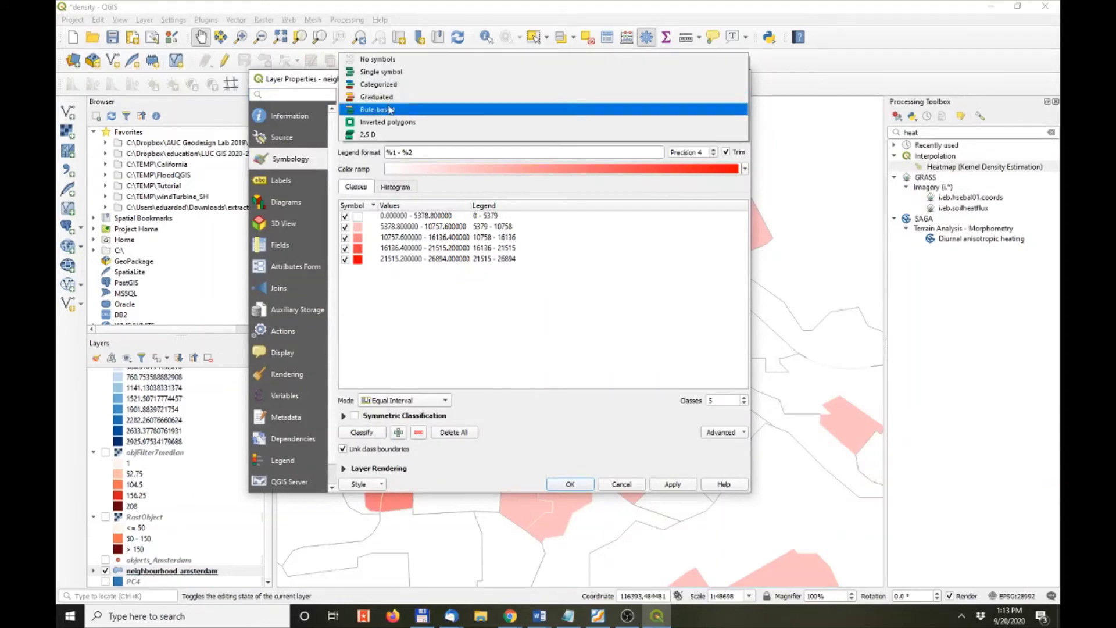
{"action": "left_click", "coordinate": [382, 98]}
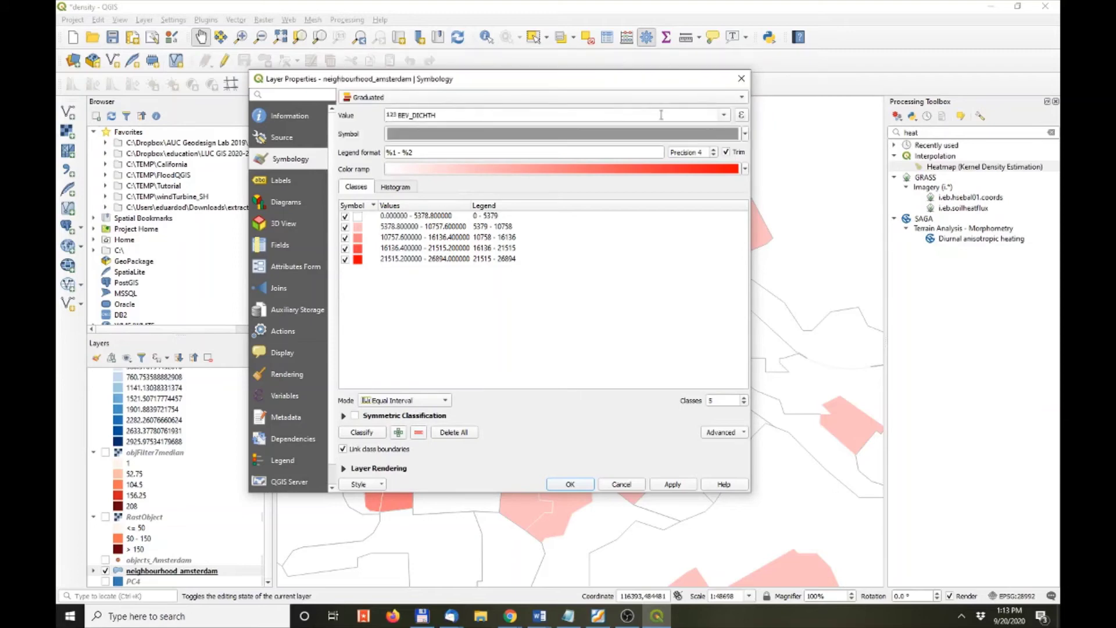
{"action": "left_click", "coordinate": [724, 115]}
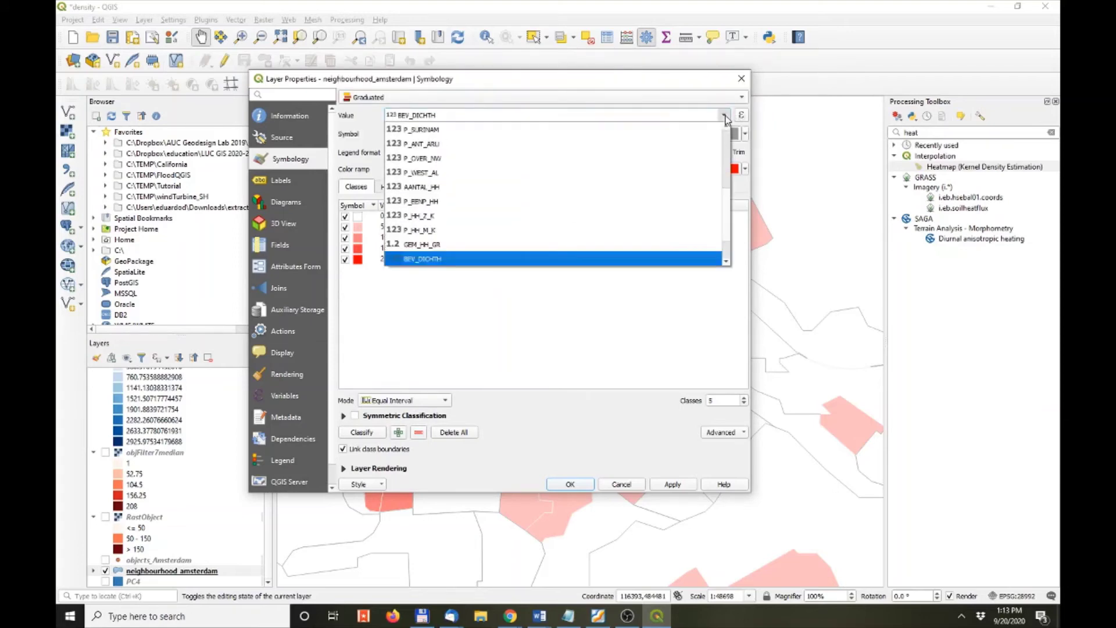
{"action": "left_click", "coordinate": [426, 260]}
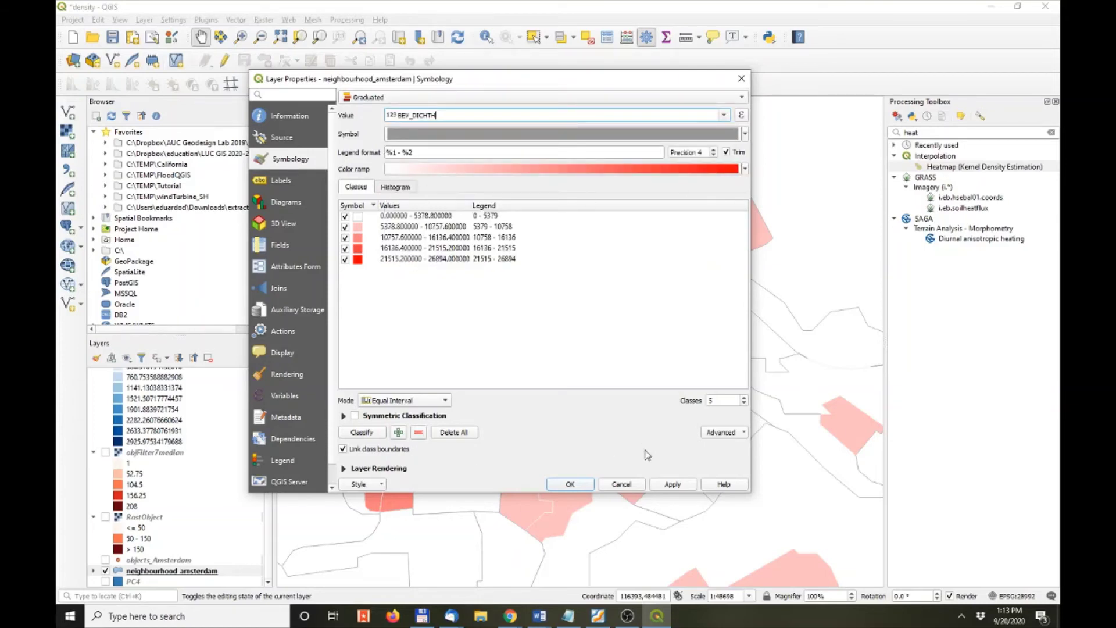
{"action": "left_click", "coordinate": [674, 488]}
{"action": "left_click", "coordinate": [571, 485]}
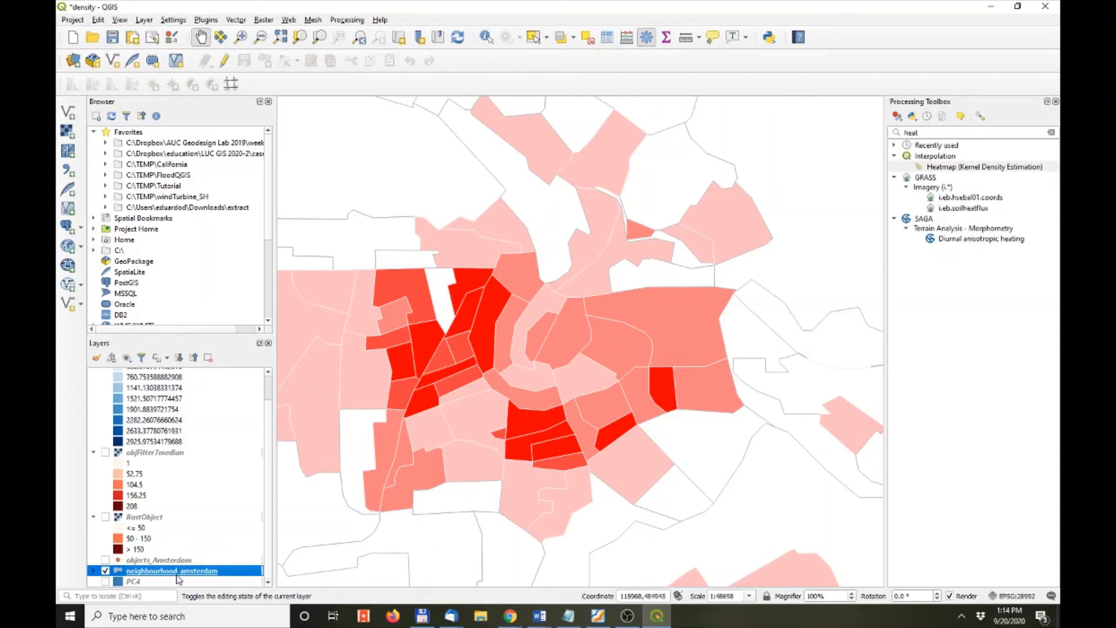
- Collapse all layer legends and move neighbourhood_amsterdam above objHeatmap as the topmost layer
{"action": "left_click_drag", "start_coordinate": [126, 576], "coordinate": [133, 372]}
{"action": "scroll", "coordinate": [249, 535], "scroll_direction": "up", "scroll_amount": 1}
{"action": "scroll", "coordinate": [231, 566], "scroll_direction": "down", "scroll_amount": 1}
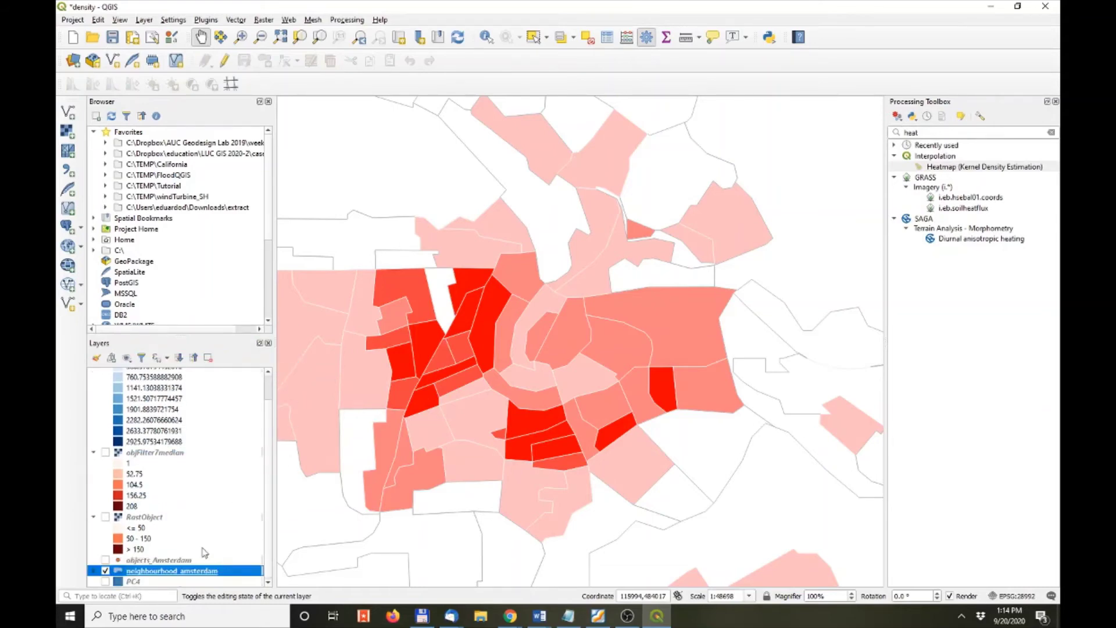
{"action": "left_click", "coordinate": [195, 358]}
{"action": "left_click_drag", "start_coordinate": [162, 418], "coordinate": [160, 372]}
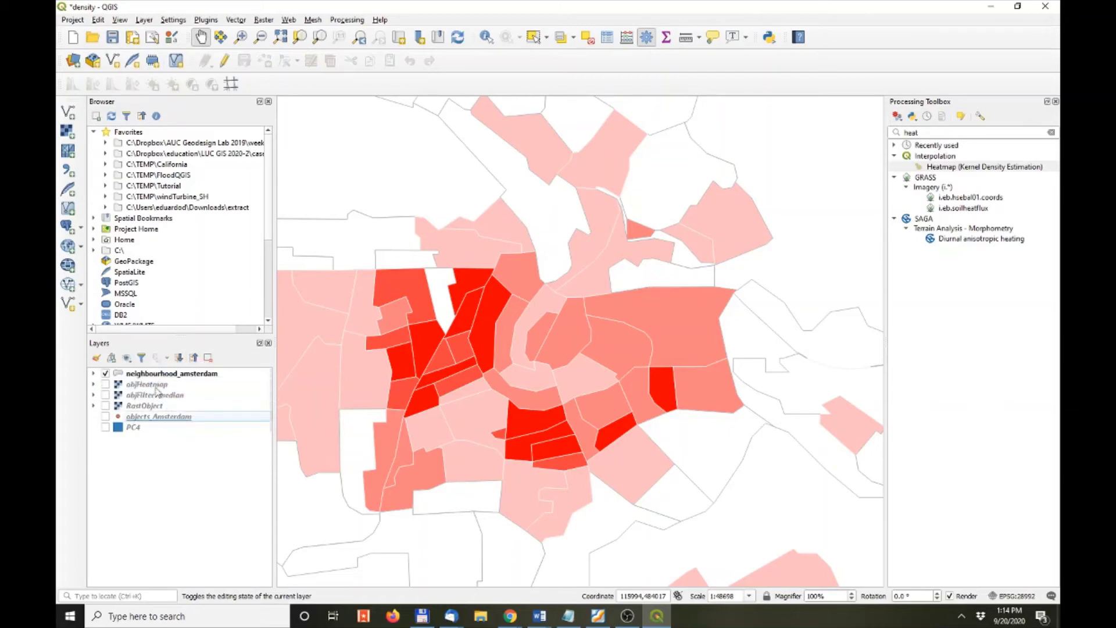
- Show objHeatmap and compare it with neighbourhood_amsterdam by switching the neighbourhood layer's visibility, leaving both shown
{"action": "left_click", "coordinate": [106, 385]}
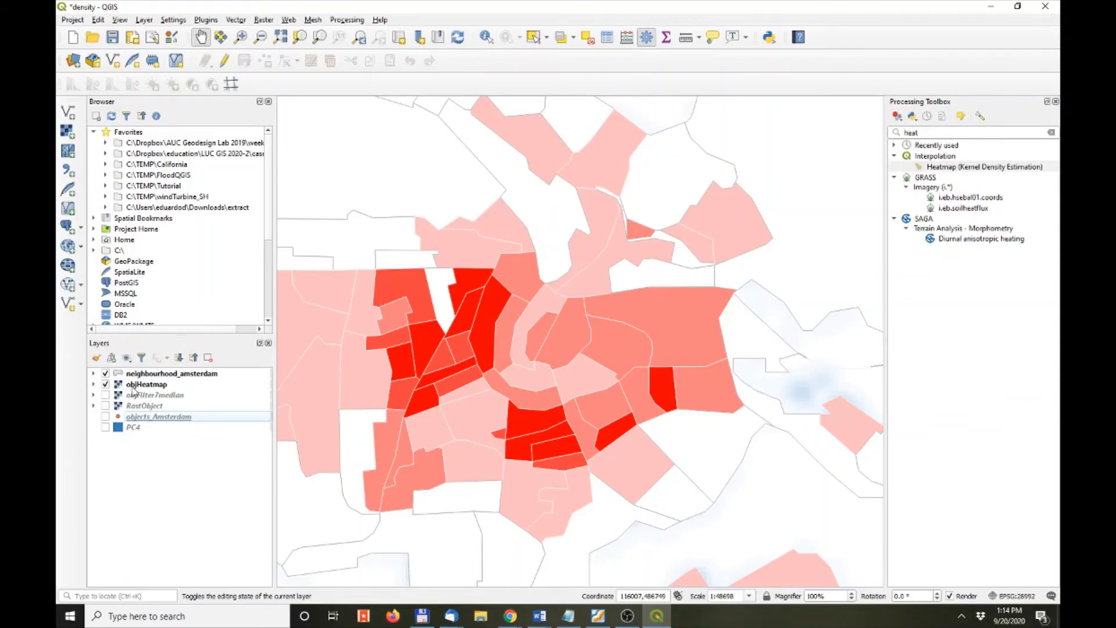
{"action": "left_click", "coordinate": [105, 374]}
{"action": "left_click", "coordinate": [105, 373]}
{"action": "left_click", "coordinate": [106, 373]}
{"action": "left_click", "coordinate": [105, 374]}
- Reduce the neighbourhood_amsterdam layer's opacity to about 75% in its symbology settings and apply the change
{"action": "right_click", "coordinate": [139, 377]}
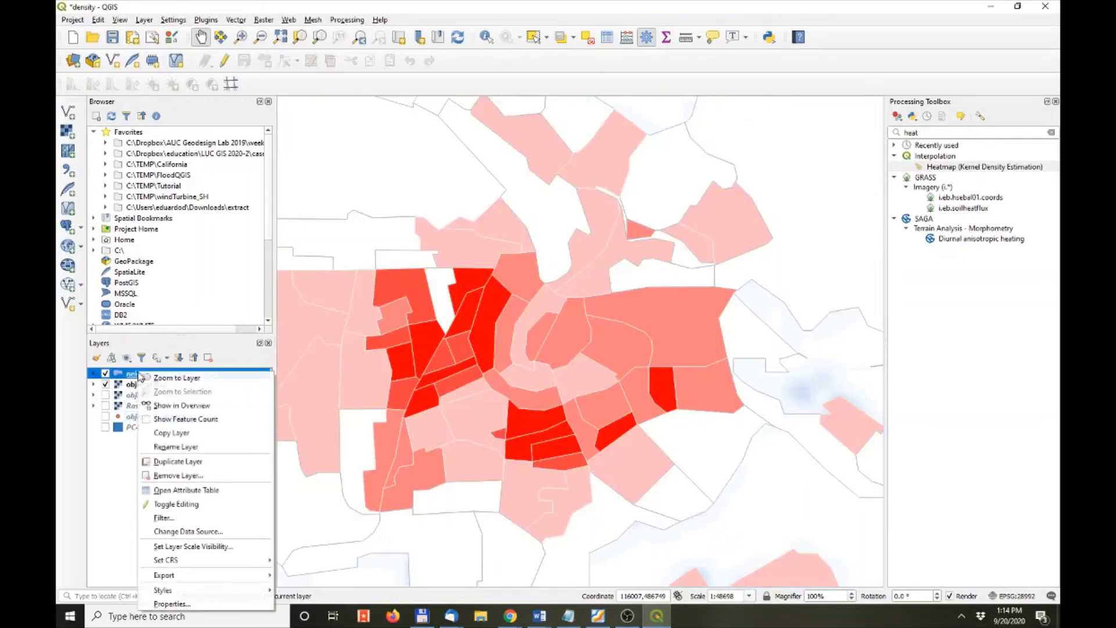
{"action": "left_click", "coordinate": [207, 605]}
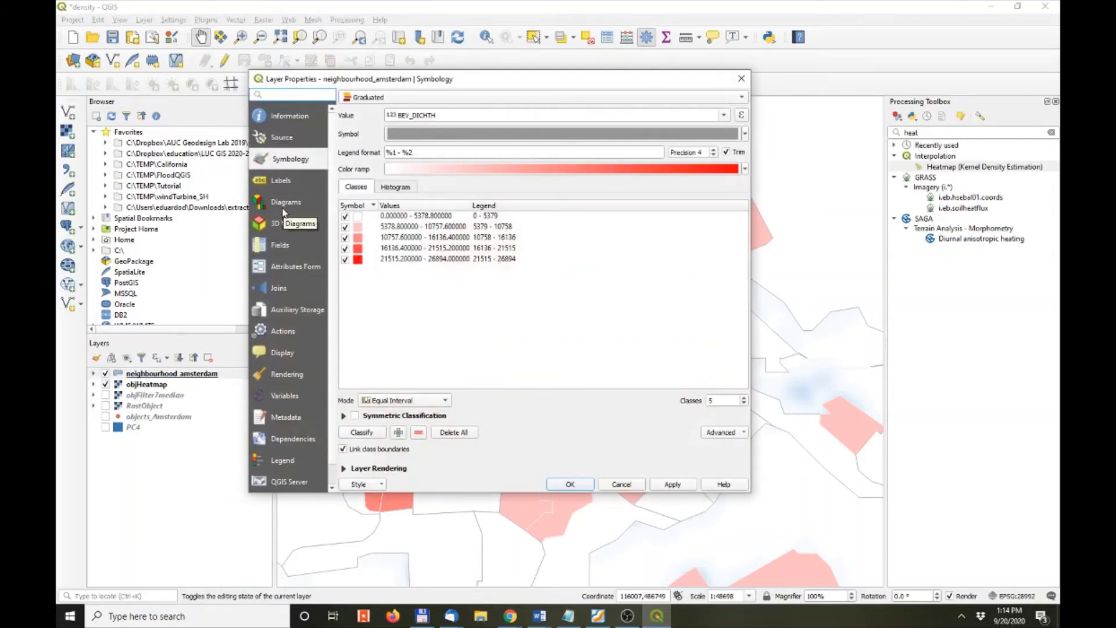
{"action": "left_click", "coordinate": [347, 469]}
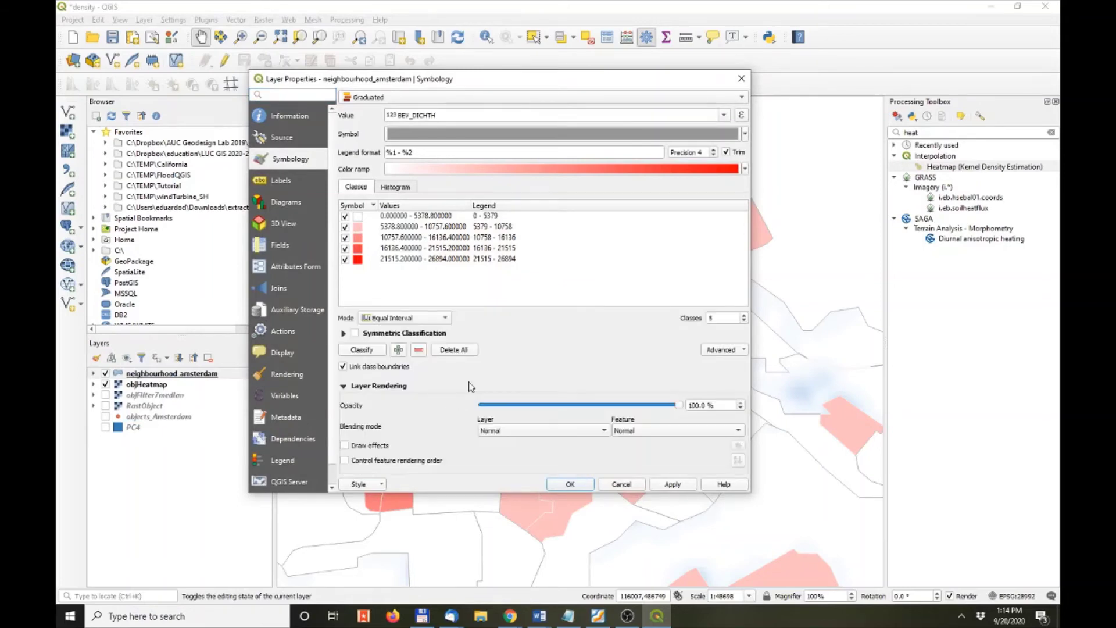
{"action": "left_click_drag", "start_coordinate": [679, 406], "coordinate": [629, 408]}
{"action": "left_click", "coordinate": [683, 489]}
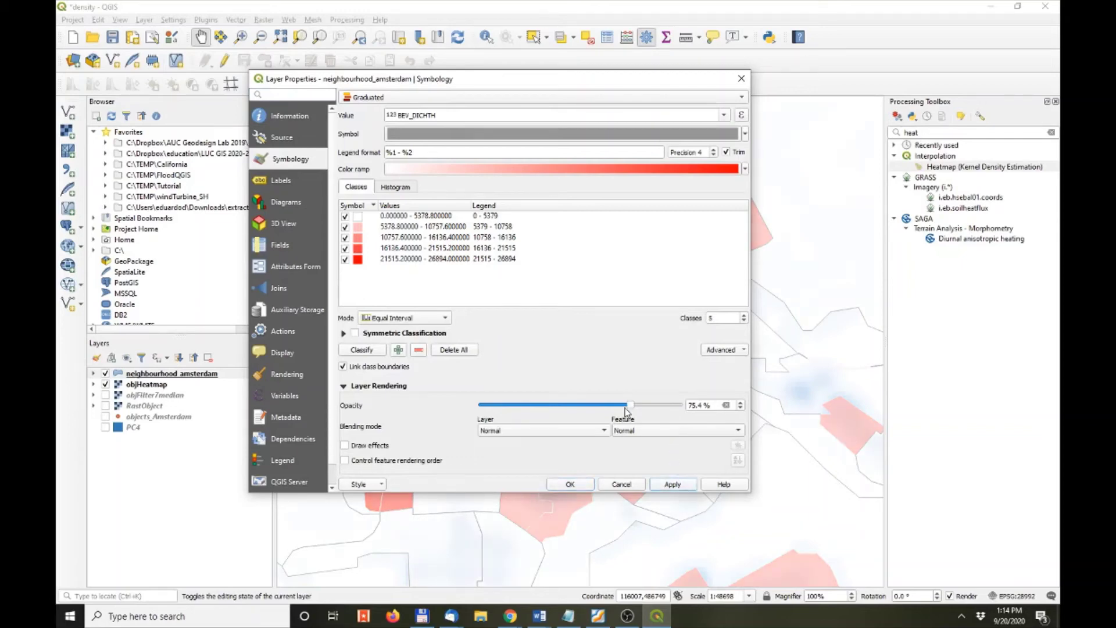
{"action": "left_click_drag", "start_coordinate": [627, 410], "coordinate": [623, 410]}
{"action": "left_click", "coordinate": [571, 485]}
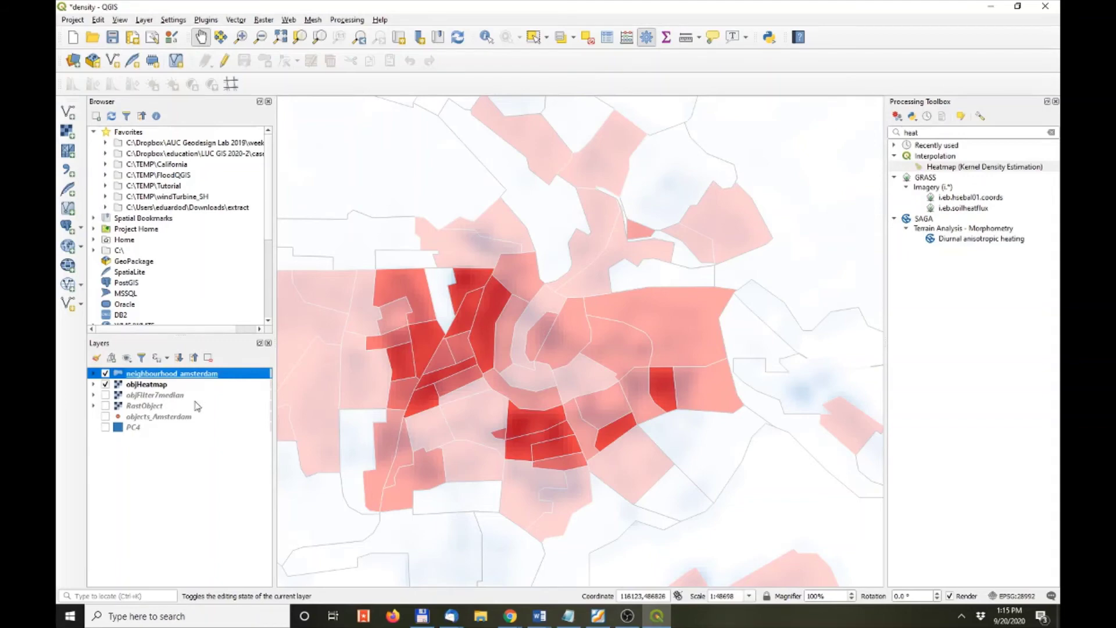
- Compare the semi-transparent neighbourhood_amsterdam layer with objHeatmap by switching each layer's visibility, leaving both shown
{"action": "left_click", "coordinate": [106, 374]}
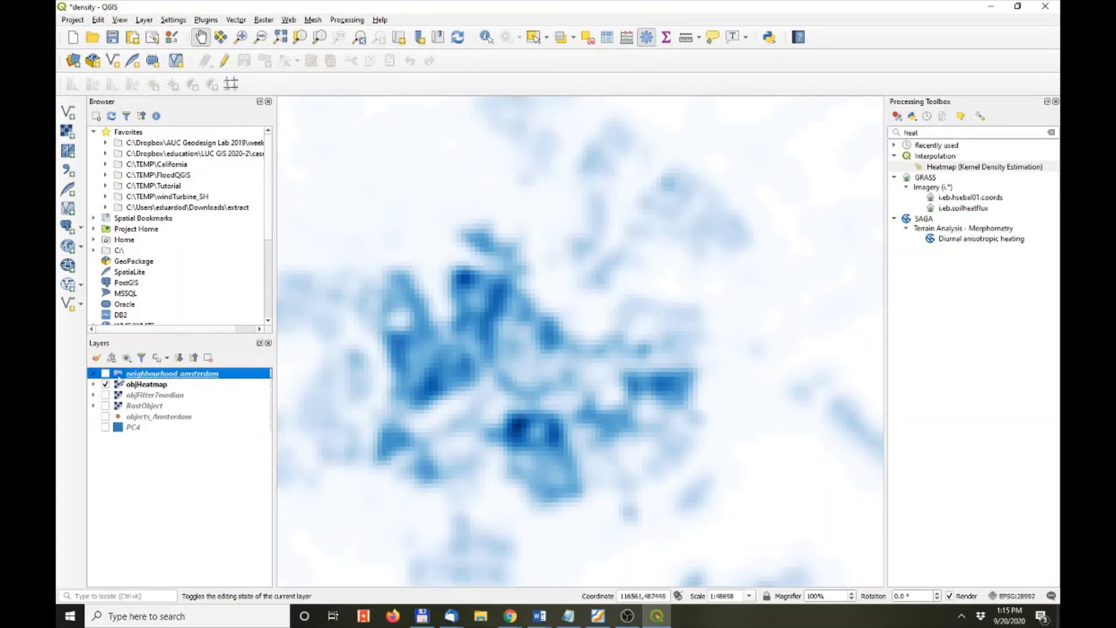
{"action": "left_click", "coordinate": [106, 374]}
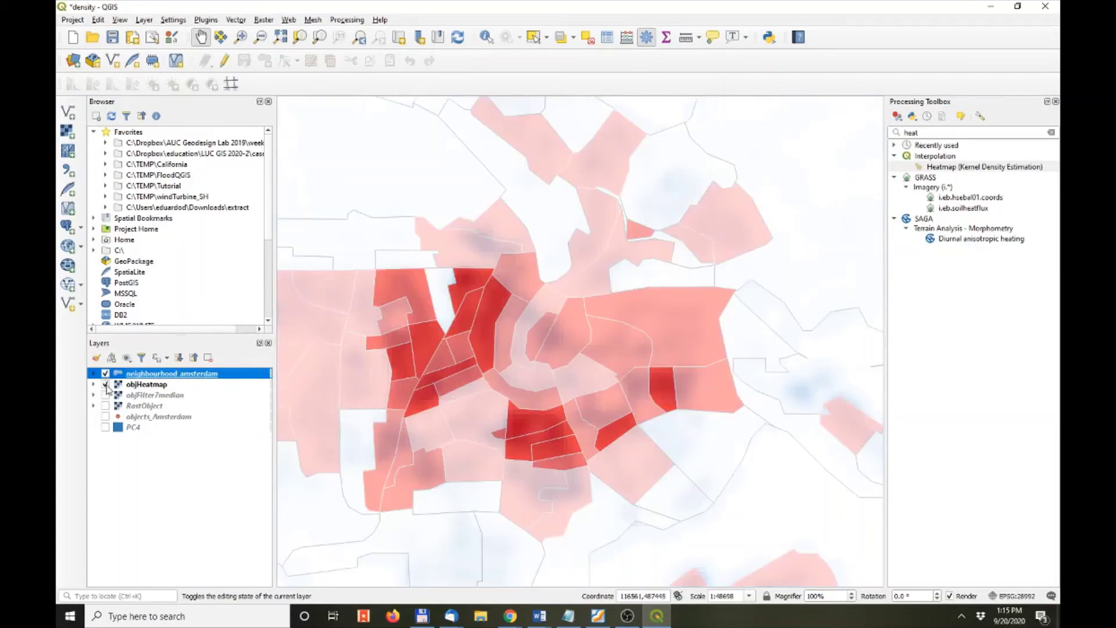
{"action": "left_click", "coordinate": [106, 384]}
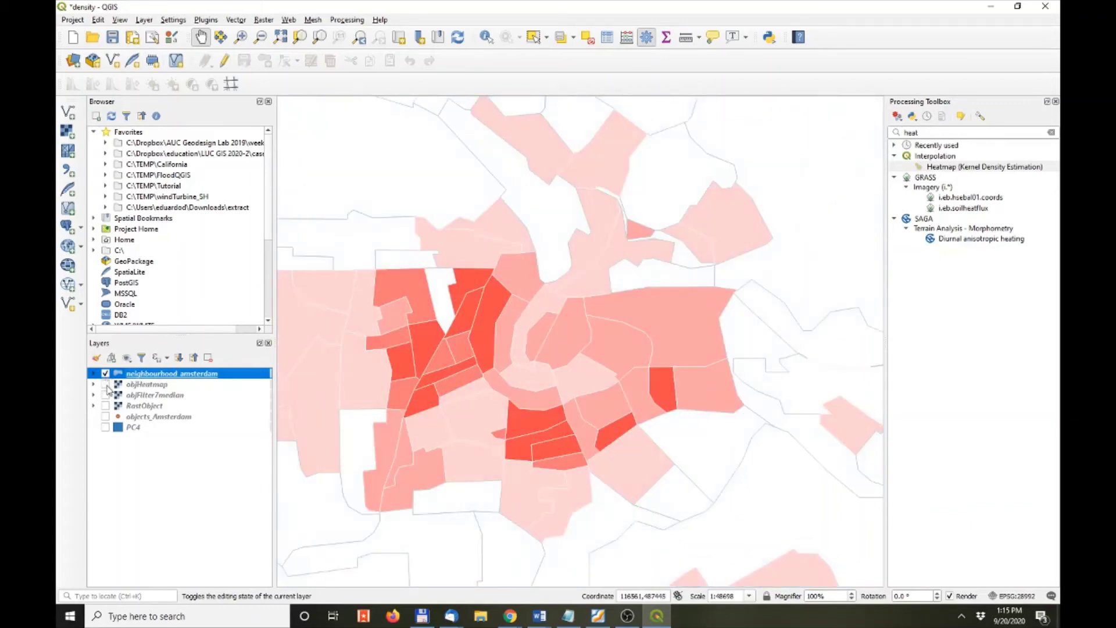
{"action": "left_click", "coordinate": [105, 385]}
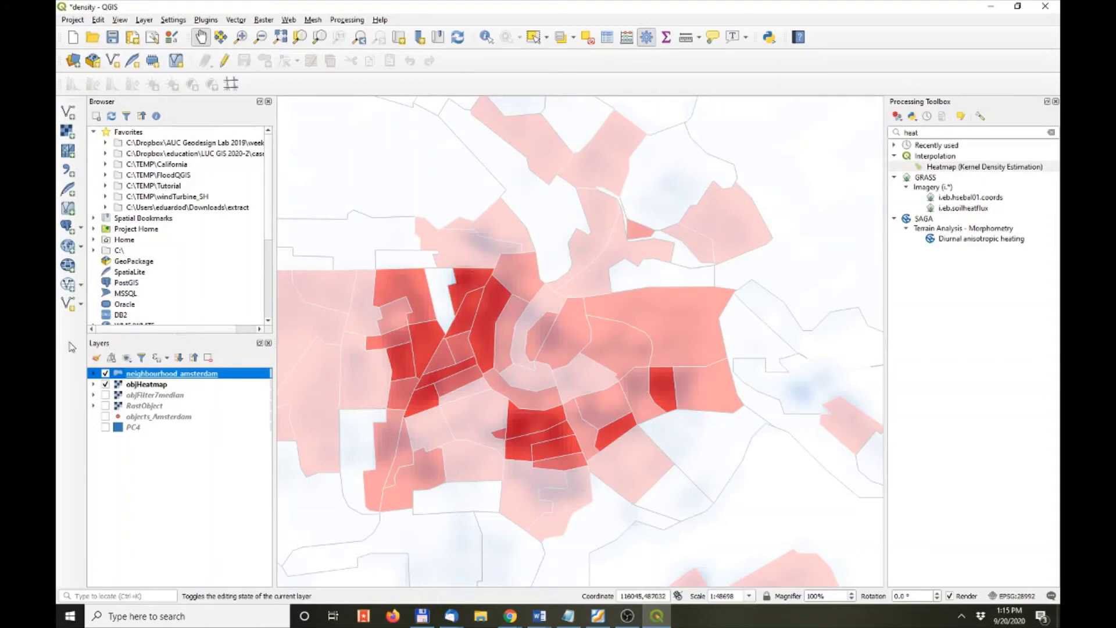
{"action": "key", "text": "alt+Tab"}
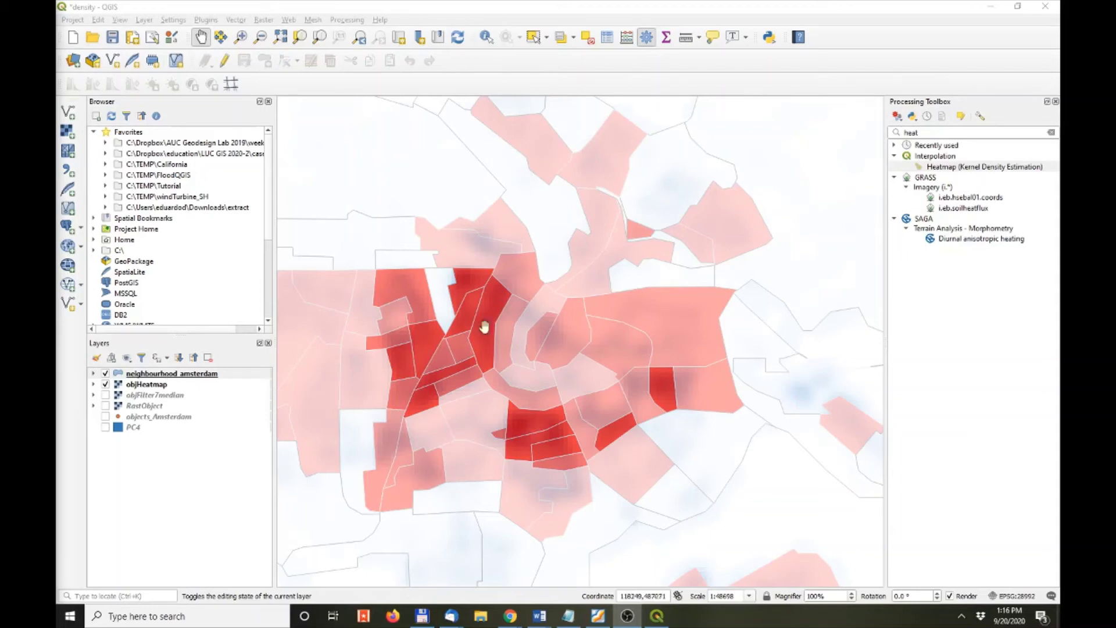
- Find the Zonal statistics tool and open it with RastObject as the raster layer and neighbourhood_amsterdam as the zones
{"action": "double_click", "coordinate": [955, 133]}
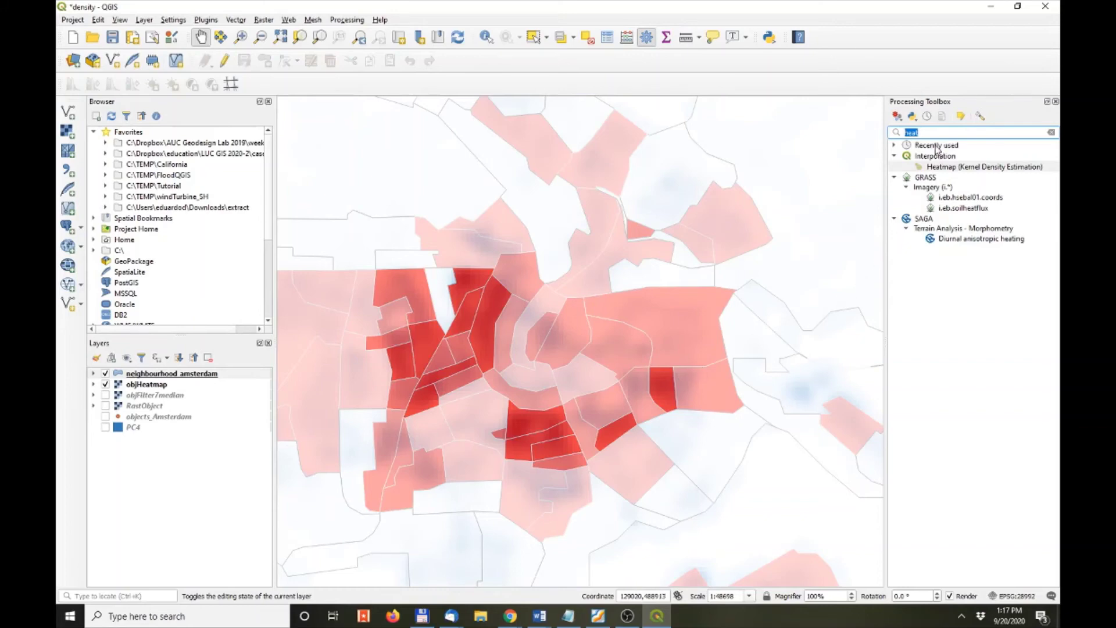
{"action": "type", "text": "zonal"}
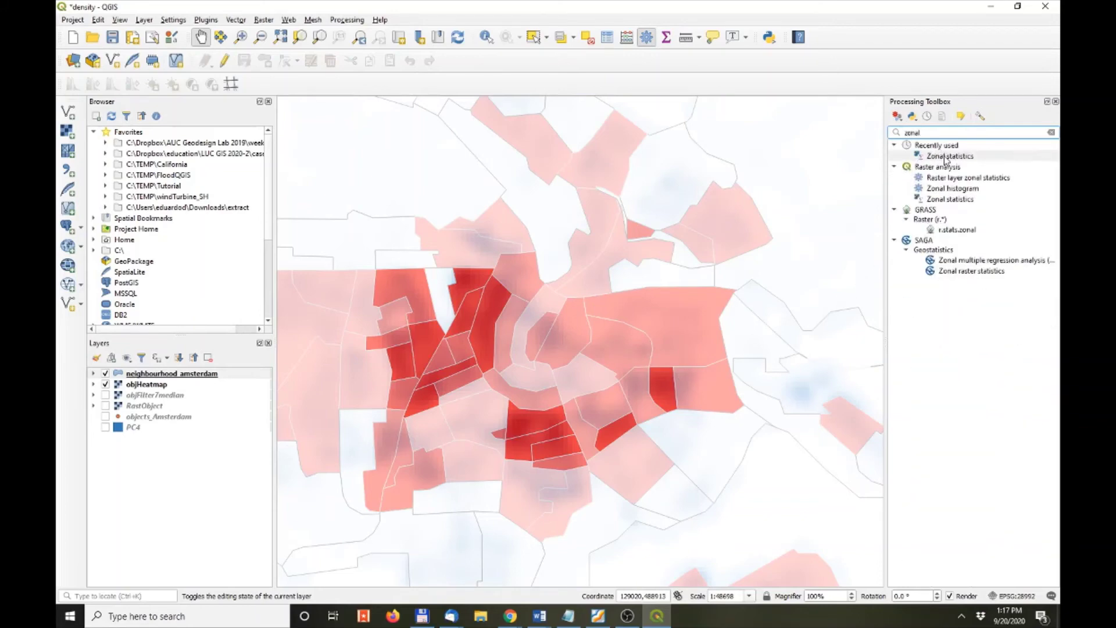
{"action": "double_click", "coordinate": [946, 157]}
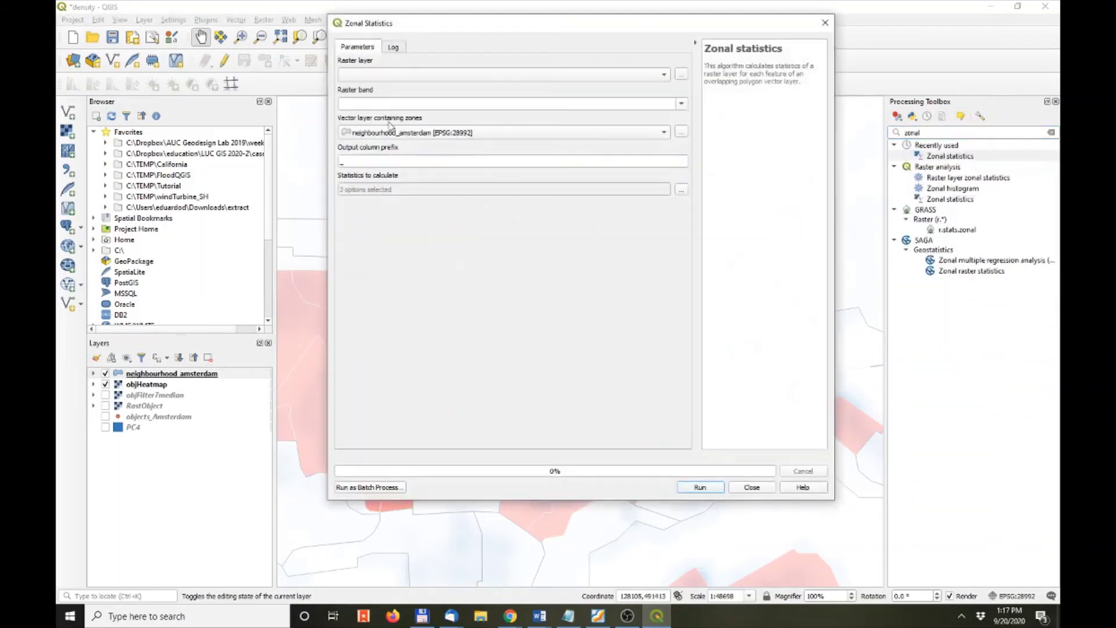
{"action": "left_click", "coordinate": [422, 77]}
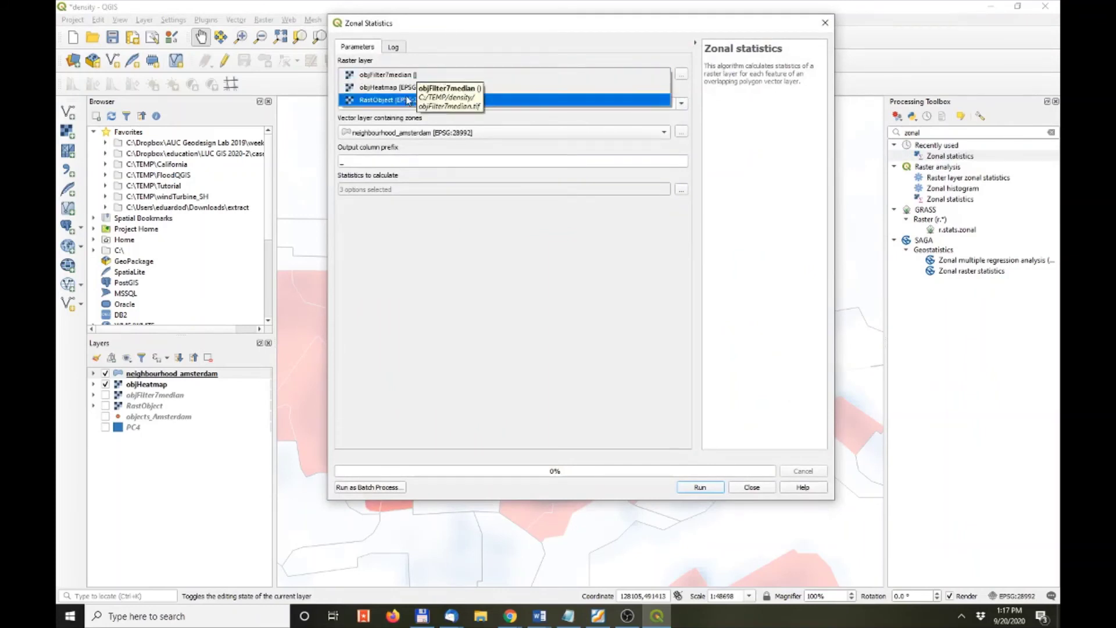
{"action": "left_click", "coordinate": [371, 100]}
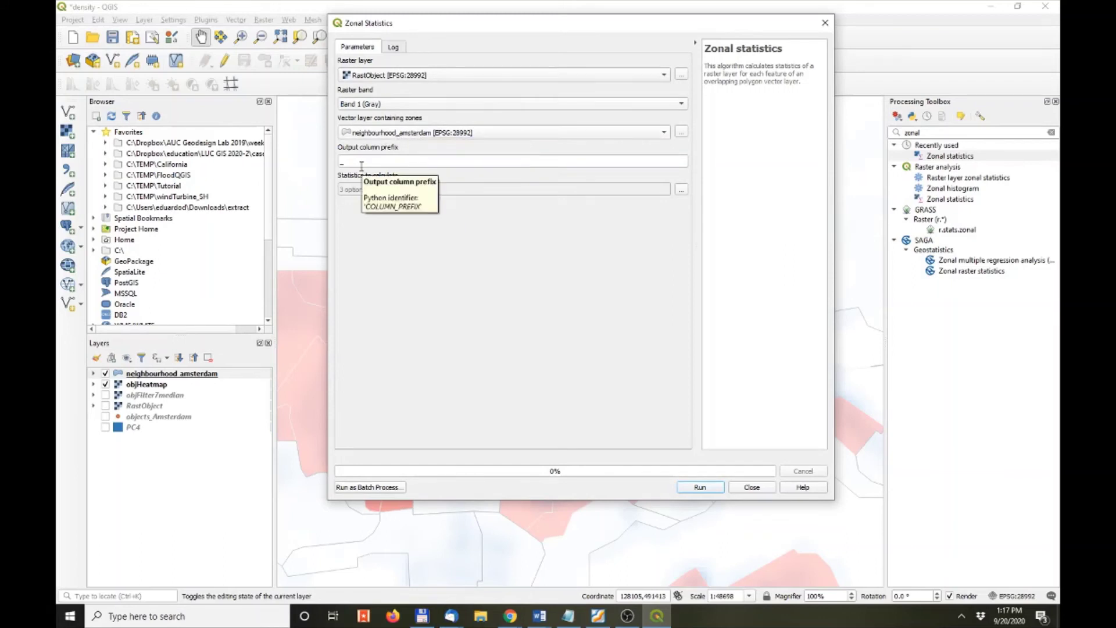
- Limit the zonal statistics to Sum only, excluding Count and Mean, and run the tool
{"action": "left_click", "coordinate": [682, 189]}
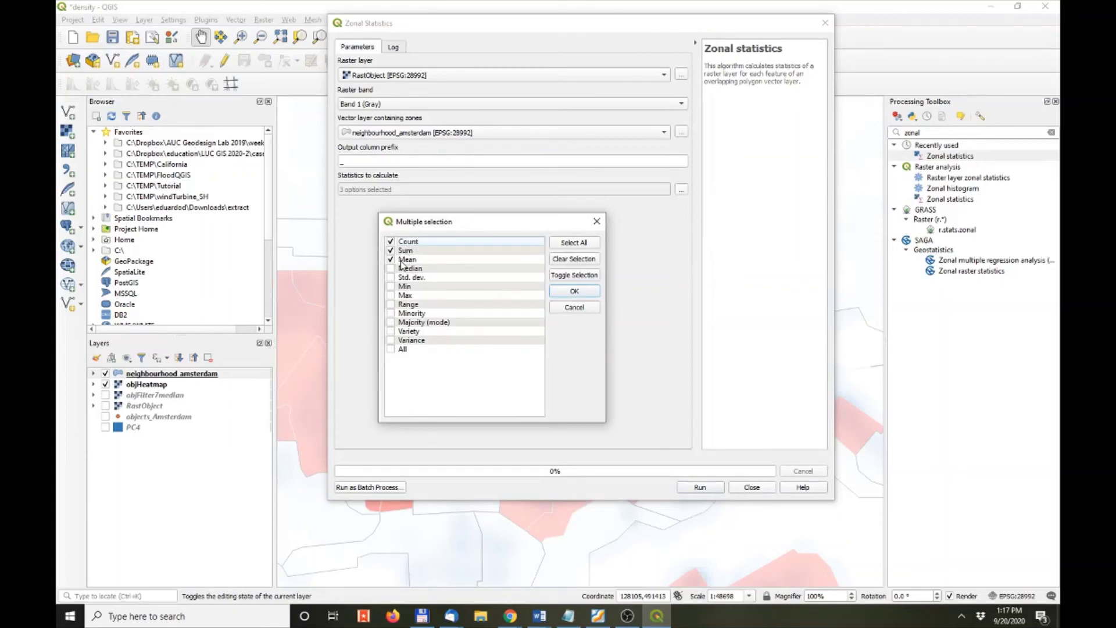
{"action": "left_click", "coordinate": [391, 259]}
{"action": "left_click", "coordinate": [391, 242]}
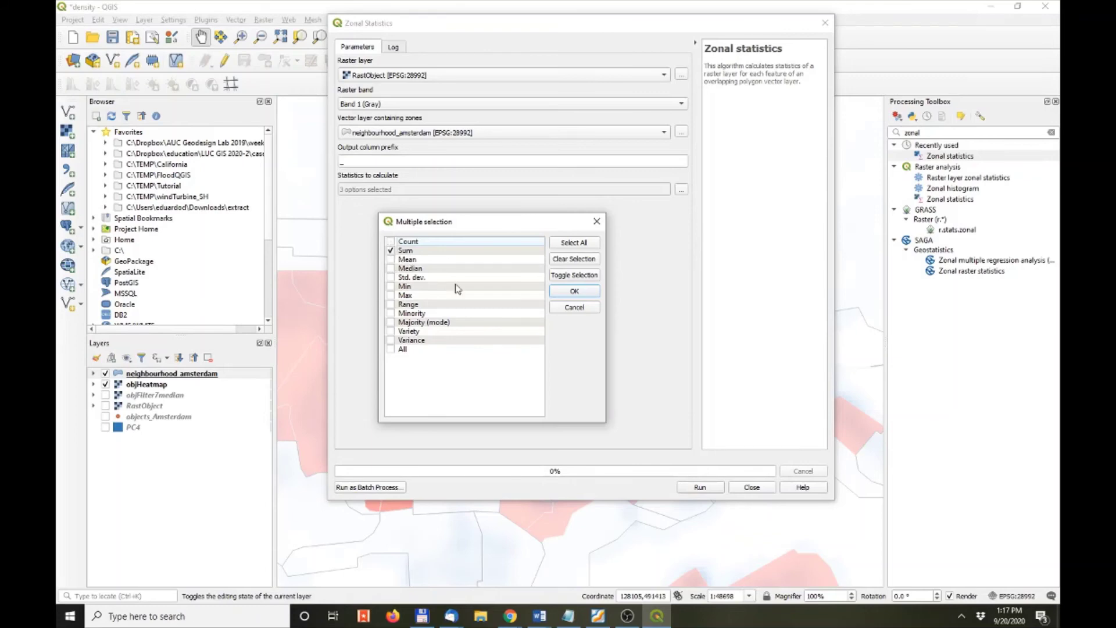
{"action": "left_click", "coordinate": [575, 292]}
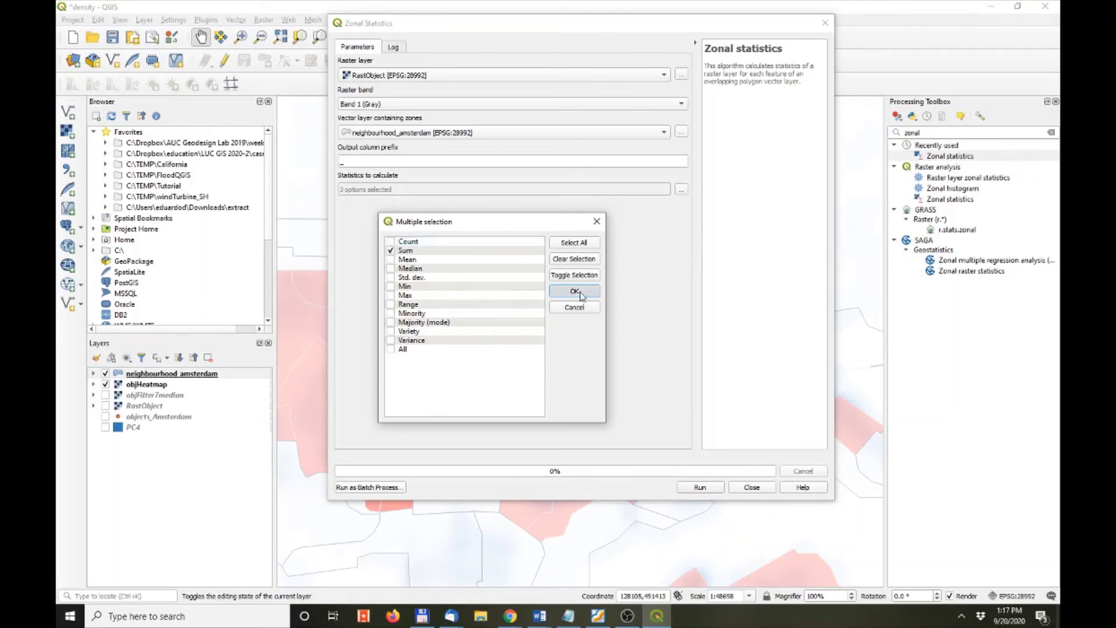
{"action": "left_click", "coordinate": [700, 488]}
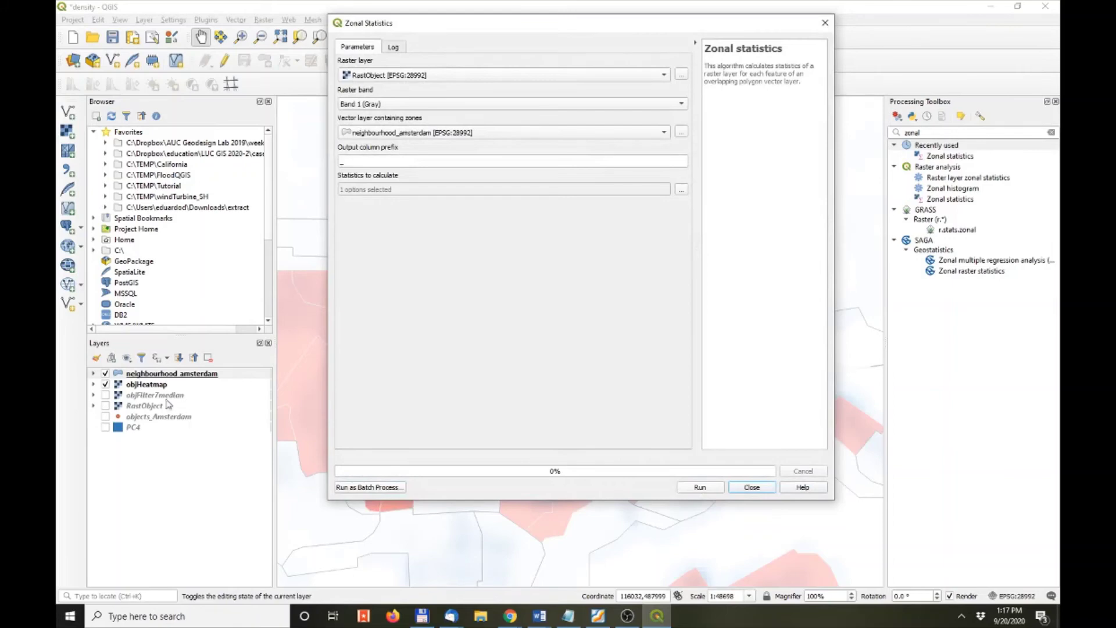
- Open the neighbourhood_amsterdam attribute table and sort it by the _sum column in descending order
{"action": "right_click", "coordinate": [168, 376]}
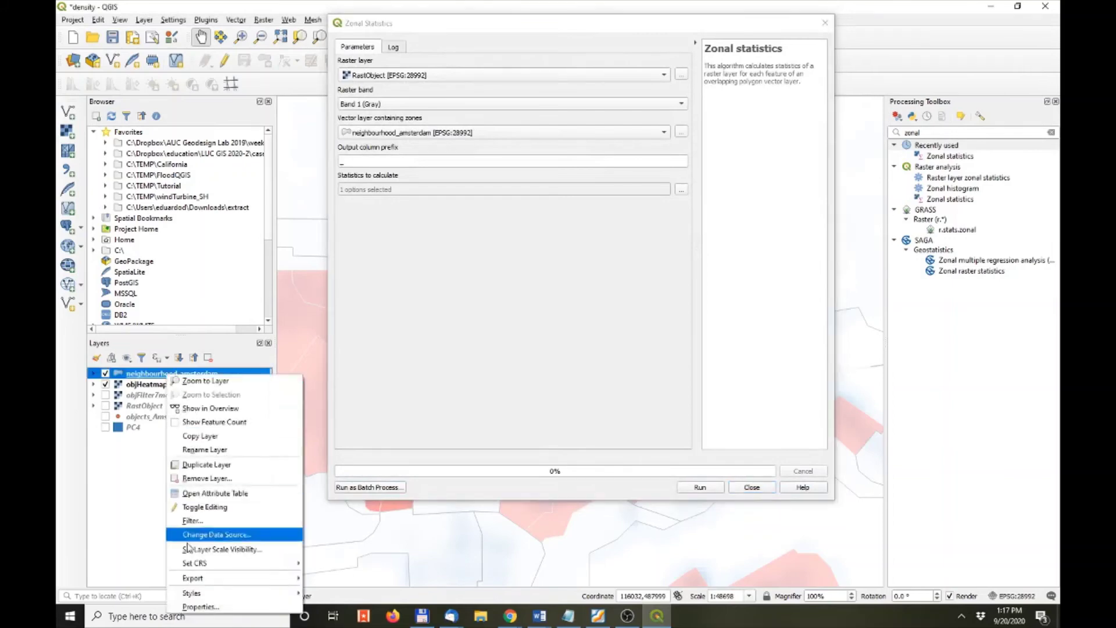
{"action": "left_click", "coordinate": [199, 493]}
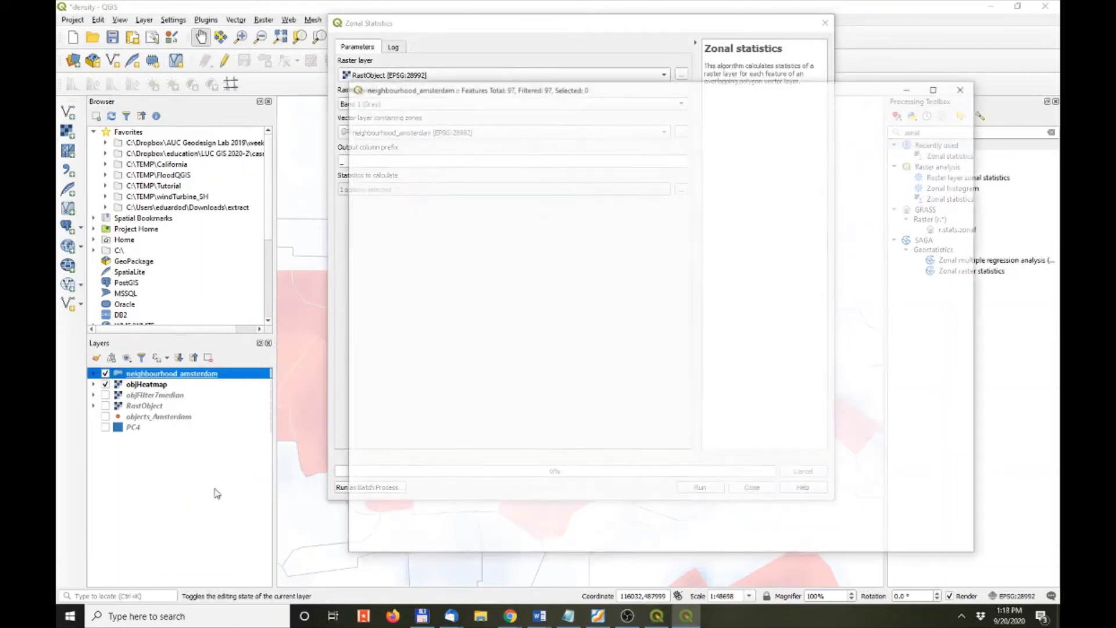
{"action": "left_click_drag", "start_coordinate": [493, 91], "coordinate": [404, 77]}
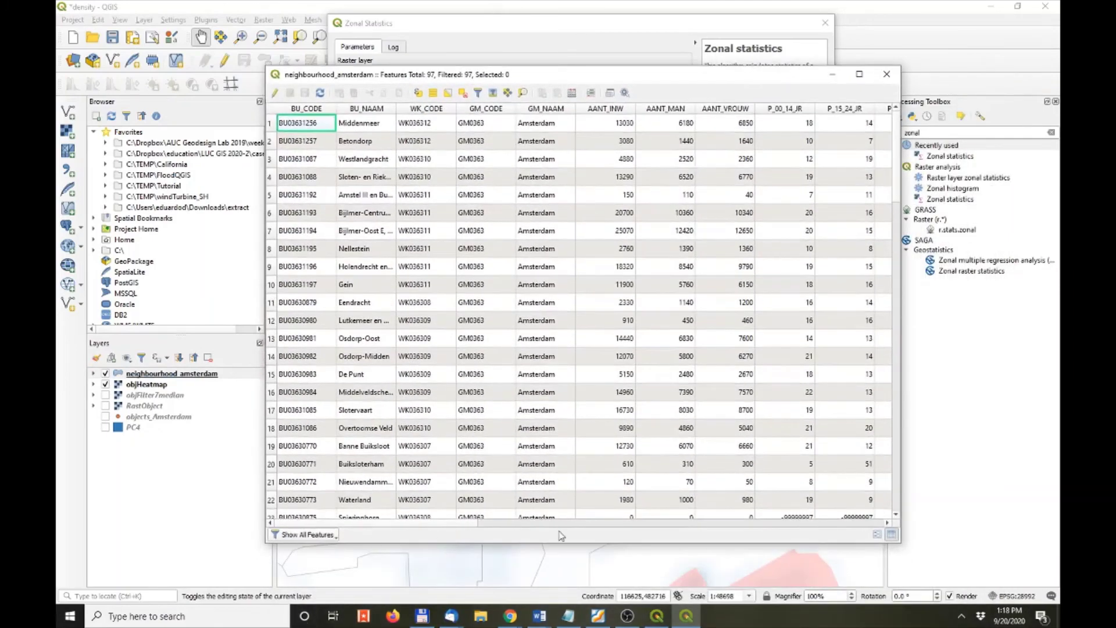
{"action": "left_click_drag", "start_coordinate": [391, 526], "coordinate": [876, 527]}
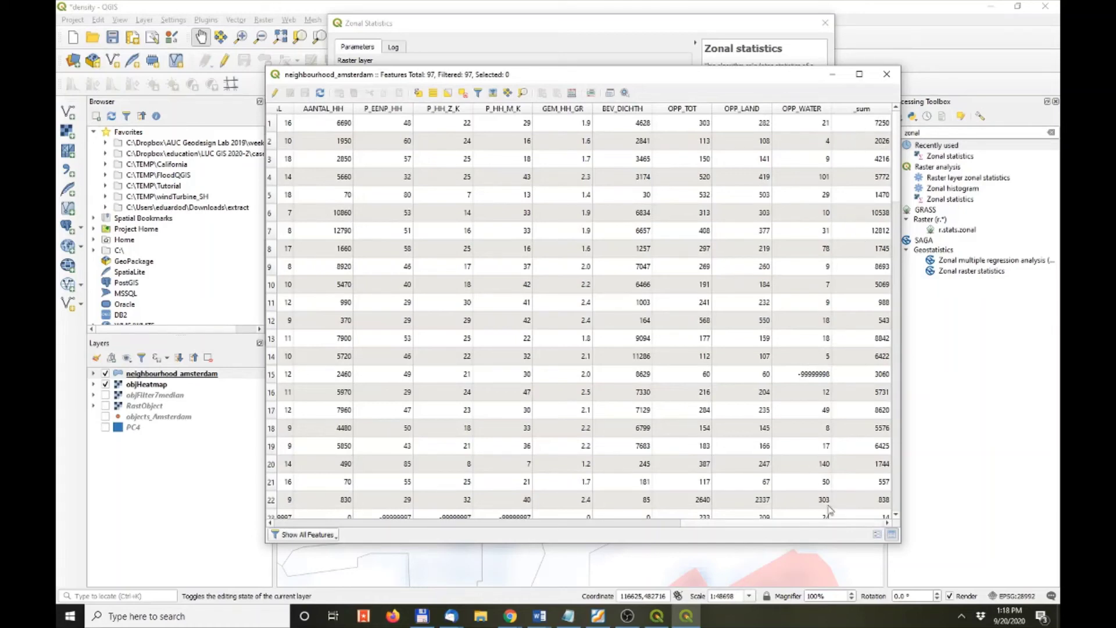
{"action": "left_click", "coordinate": [852, 110]}
{"action": "left_click", "coordinate": [852, 110]}
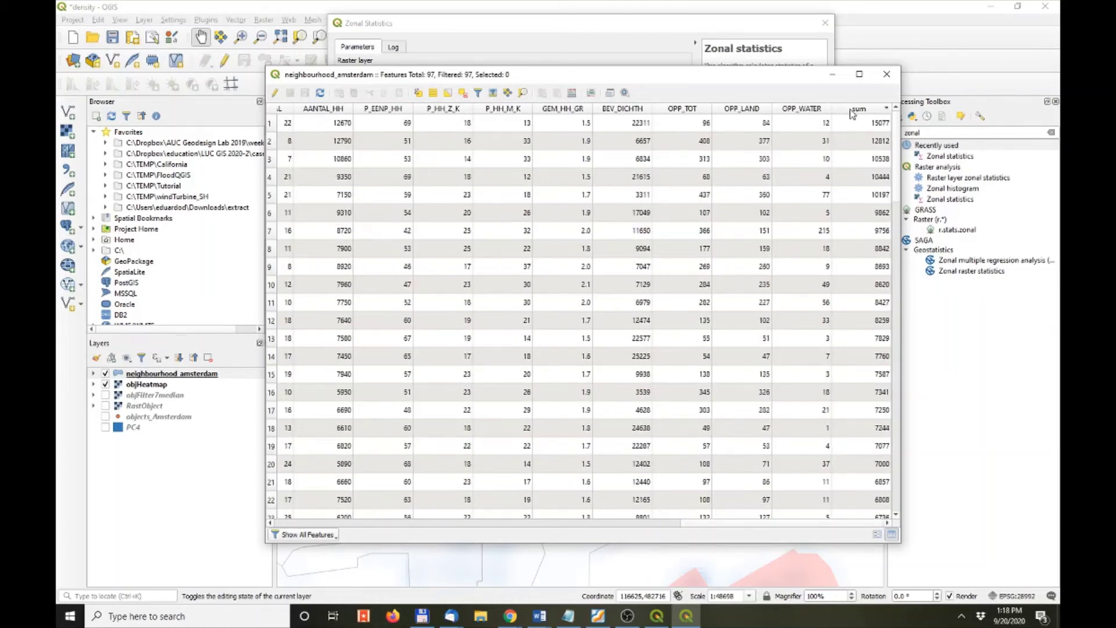
{"action": "left_click", "coordinate": [865, 111]}
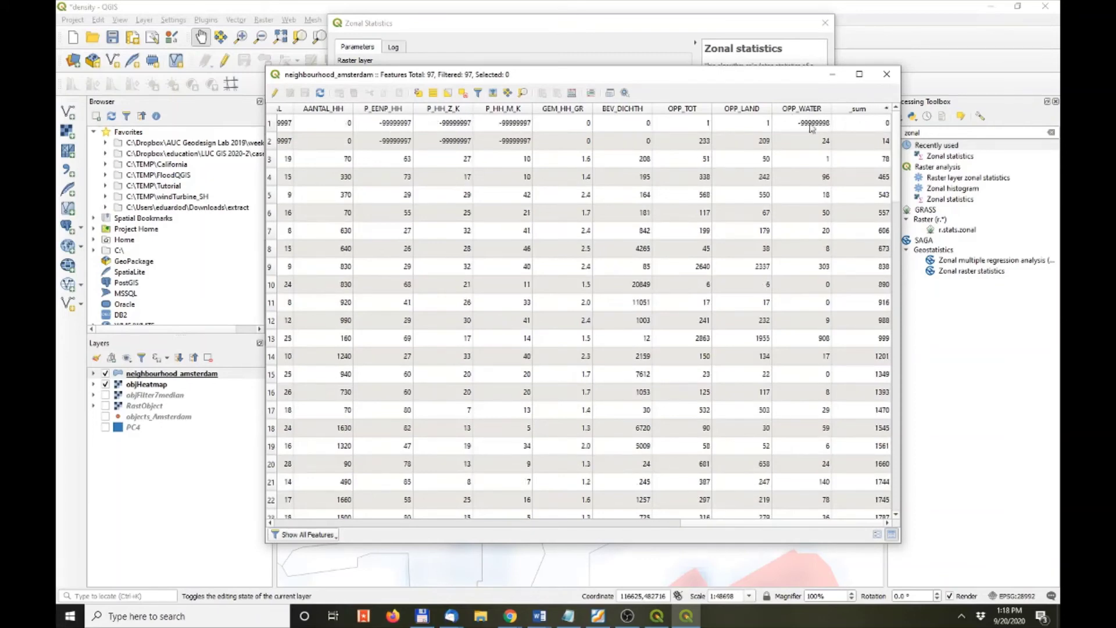
{"action": "left_click", "coordinate": [864, 111]}
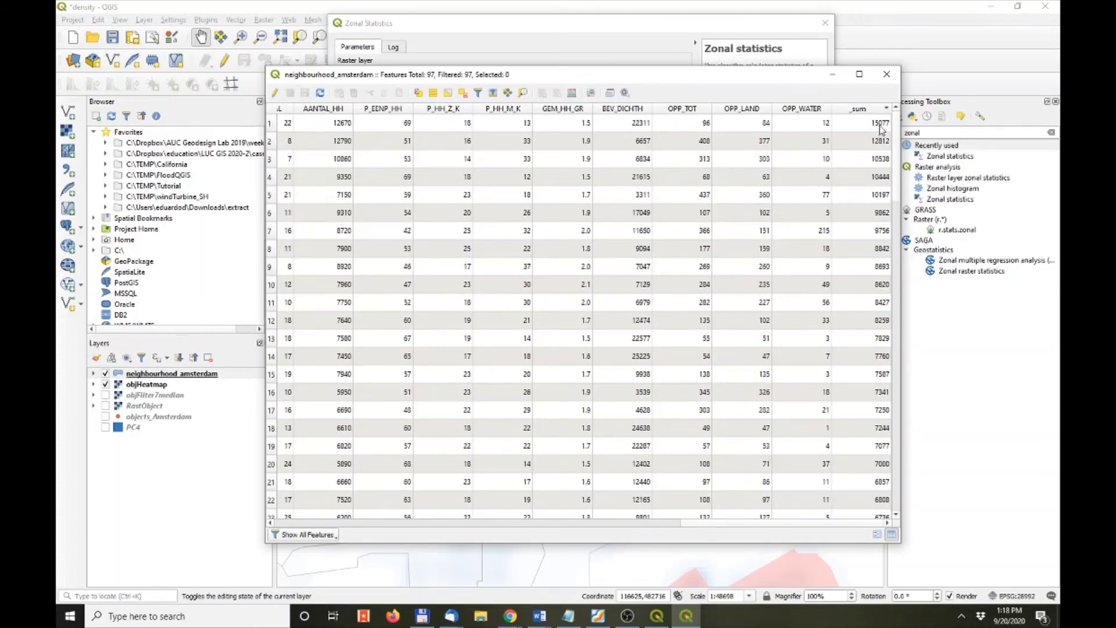
- Select the neighbourhood with the highest _sum value and move the windows aside to locate it on the map
{"action": "left_click", "coordinate": [847, 125]}
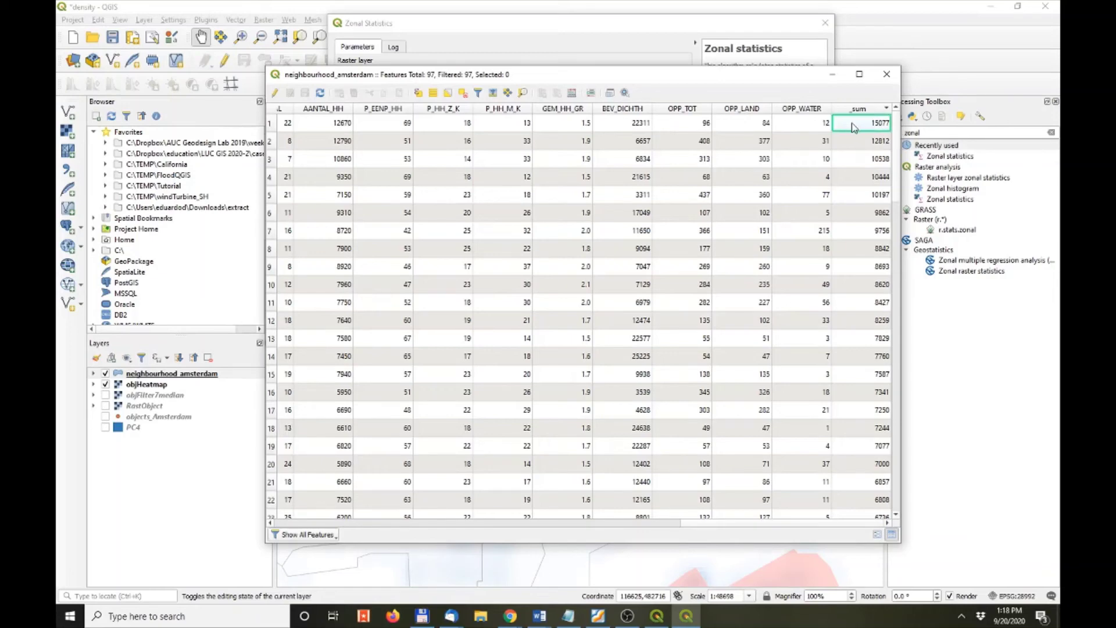
{"action": "left_click", "coordinate": [272, 125]}
{"action": "left_click_drag", "start_coordinate": [407, 74], "coordinate": [789, 206]}
{"action": "left_click_drag", "start_coordinate": [634, 25], "coordinate": [1037, 21]}
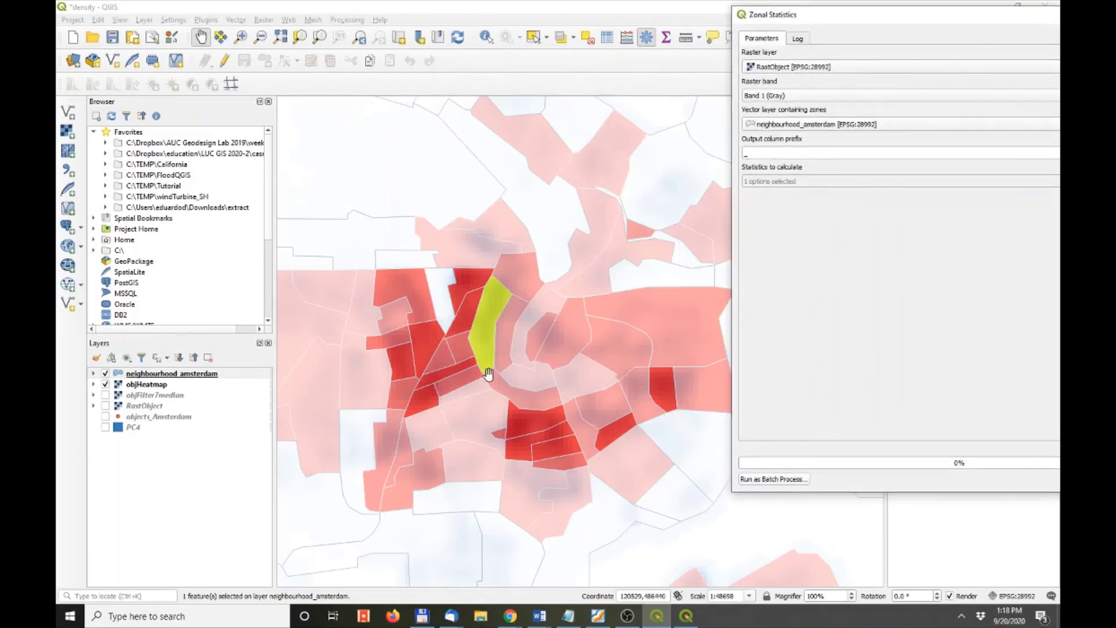
{"action": "left_click", "coordinate": [629, 399]}
- Bring the attribute table back, examine the density, area and _sum columns, and clear the feature selection
{"action": "left_click_drag", "start_coordinate": [885, 214], "coordinate": [626, 111]}
{"action": "left_click_drag", "start_coordinate": [556, 110], "coordinate": [568, 75]}
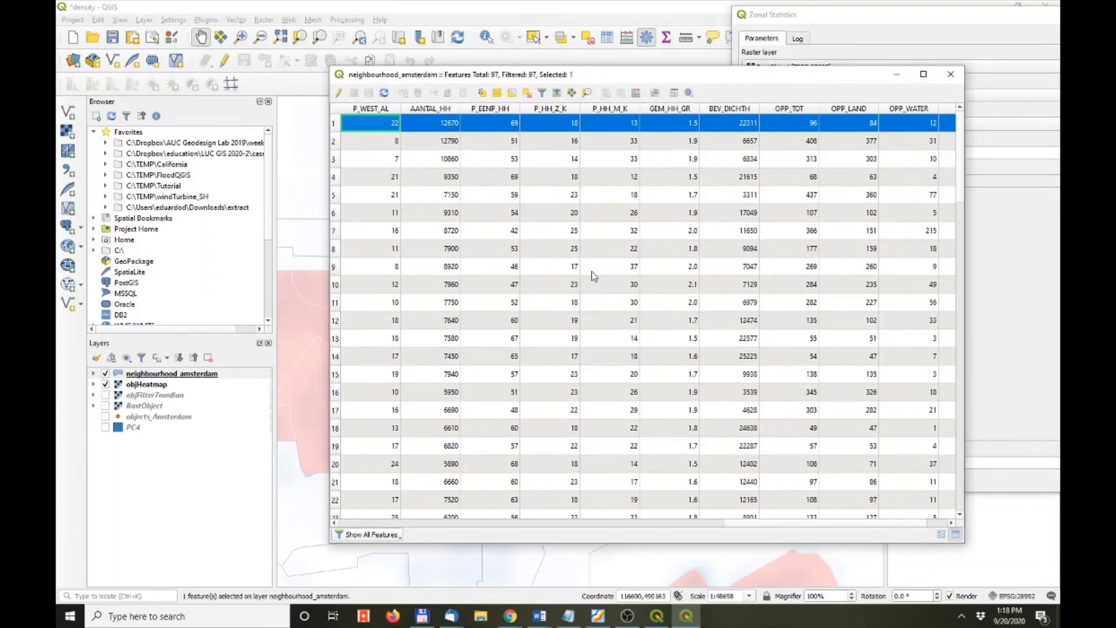
{"action": "left_click_drag", "start_coordinate": [740, 75], "coordinate": [692, 86]}
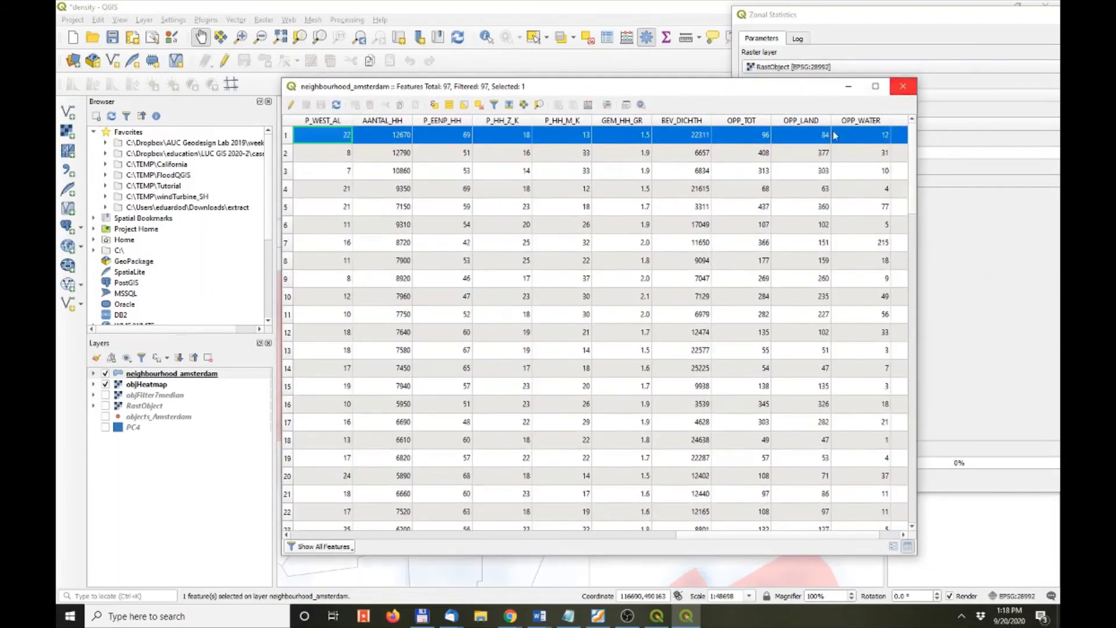
{"action": "left_click", "coordinate": [773, 534]}
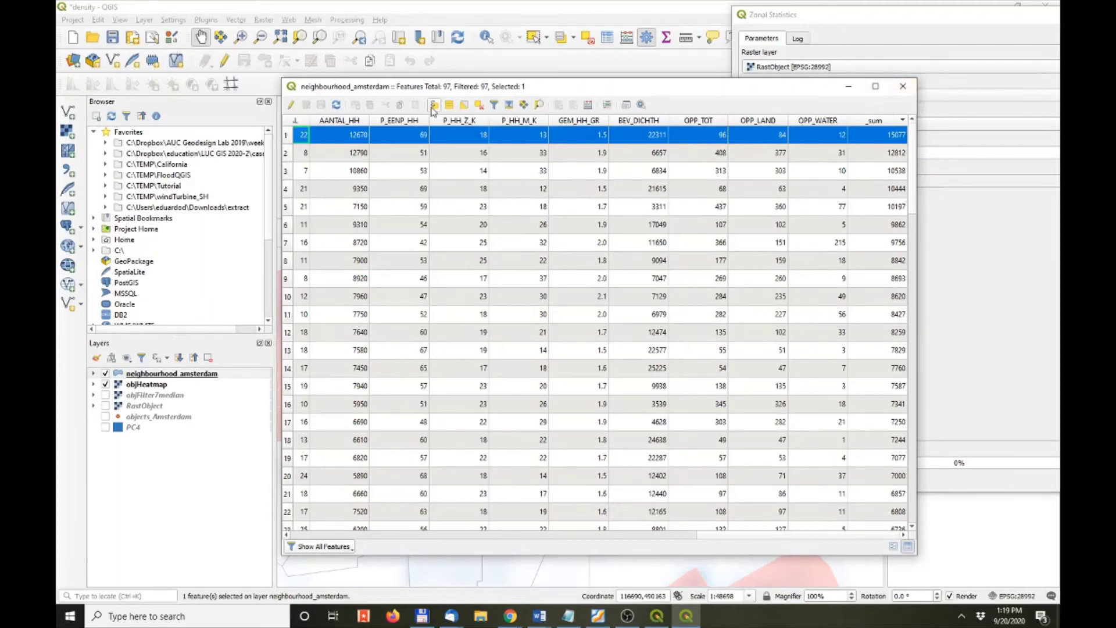
{"action": "left_click", "coordinate": [465, 105]}
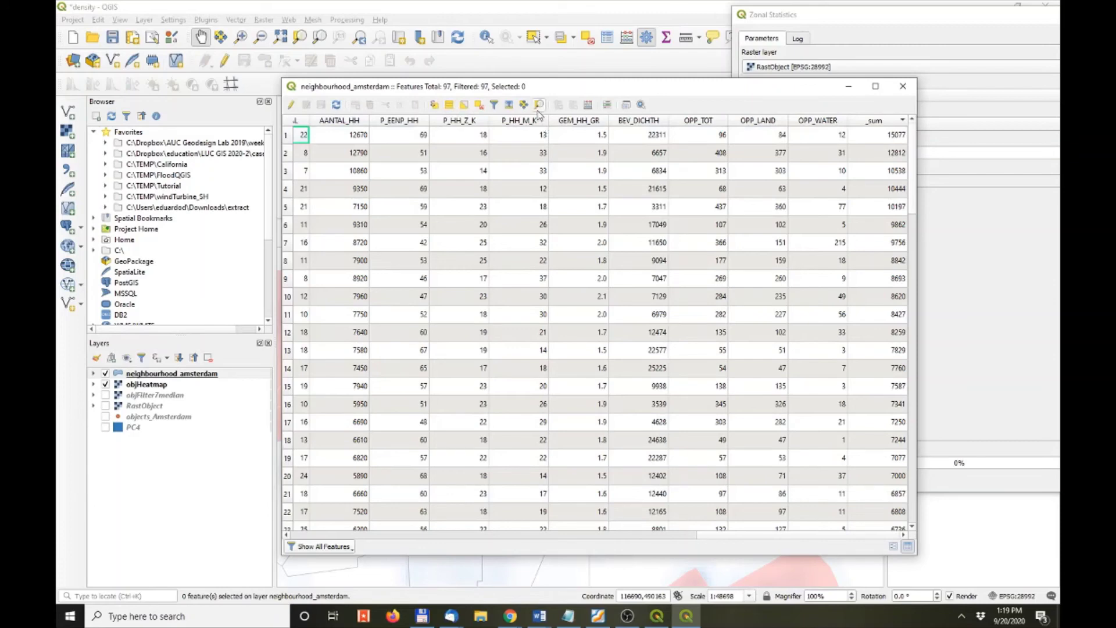
- Start a new virtual whole-number field named density in the neighbourhood_amsterdam layer's field calculator
{"action": "left_click", "coordinate": [588, 105]}
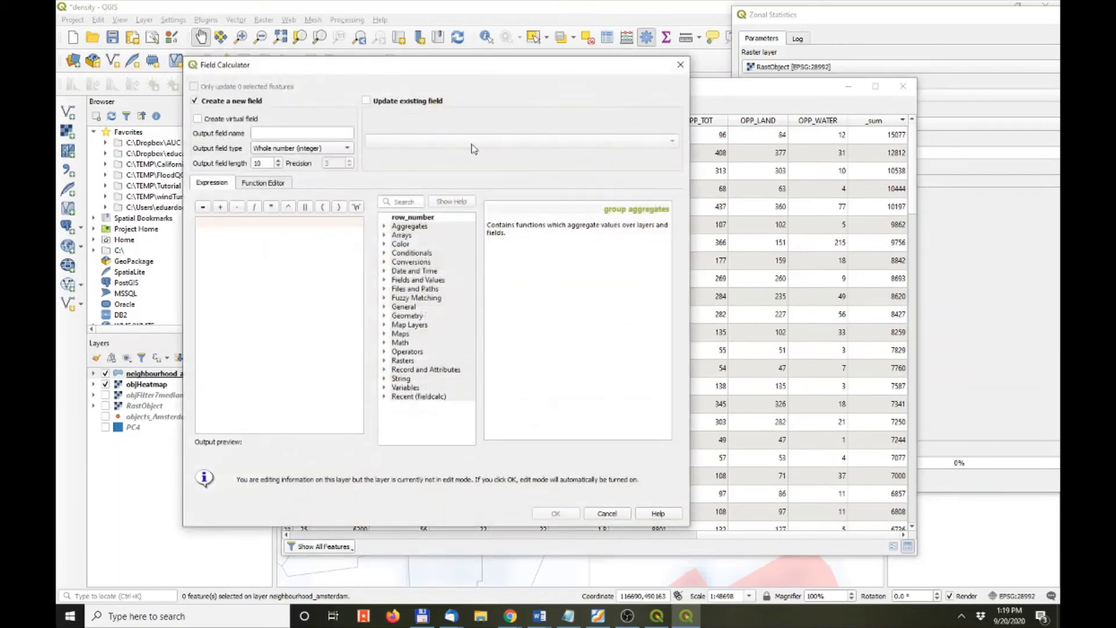
{"action": "left_click", "coordinate": [197, 118]}
{"action": "left_click", "coordinate": [268, 132]}
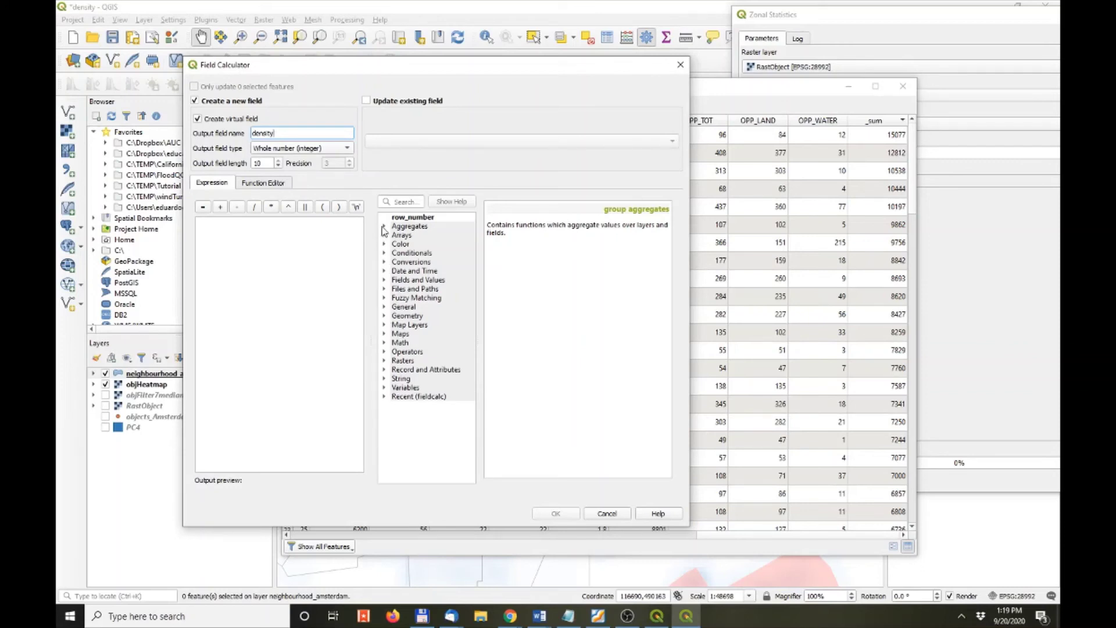
- Build the density expression "_sum" / "OPP_TOT" from the layer's fields and create the field
{"action": "left_click", "coordinate": [384, 281]}
{"action": "scroll", "coordinate": [466, 343], "scroll_direction": "down", "scroll_amount": 8}
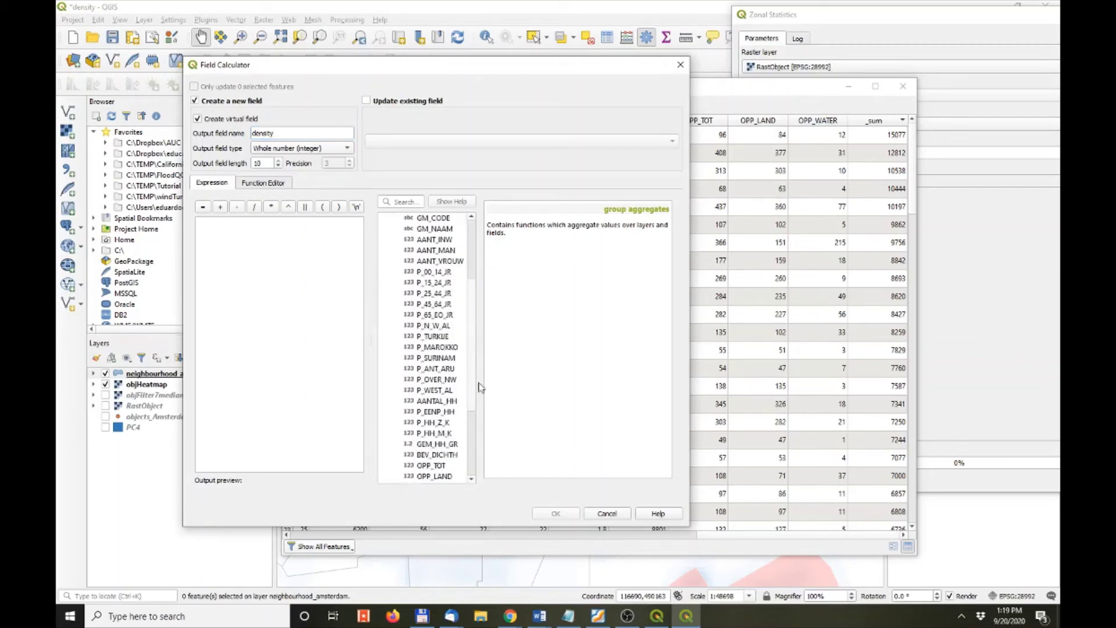
{"action": "double_click", "coordinate": [428, 358]}
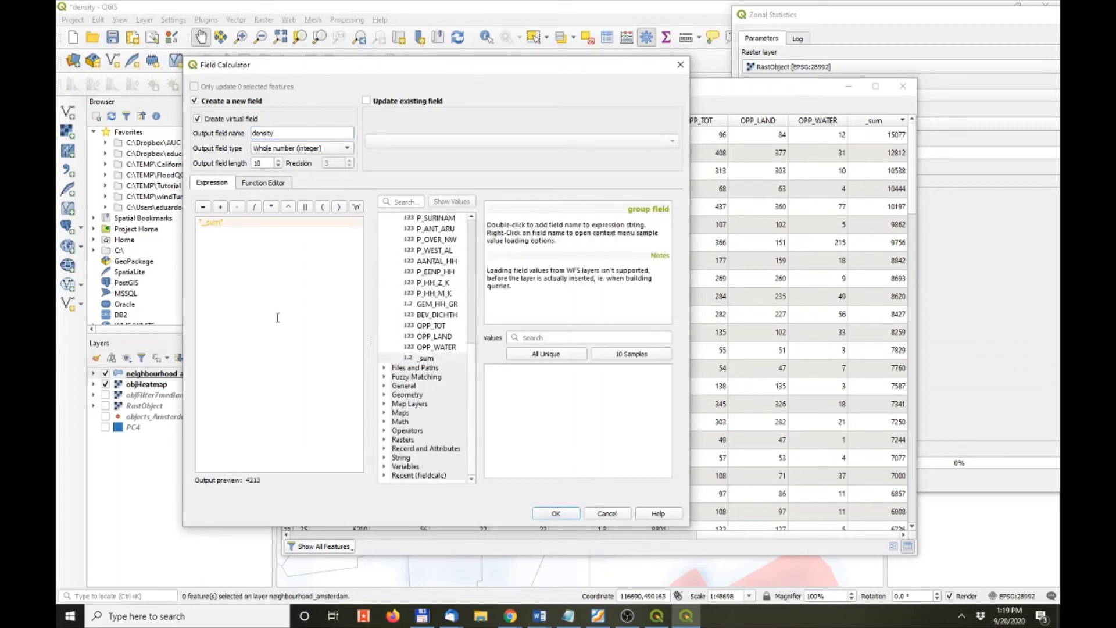
{"action": "left_click", "coordinate": [254, 208]}
{"action": "left_click_drag", "start_coordinate": [472, 373], "coordinate": [472, 248]}
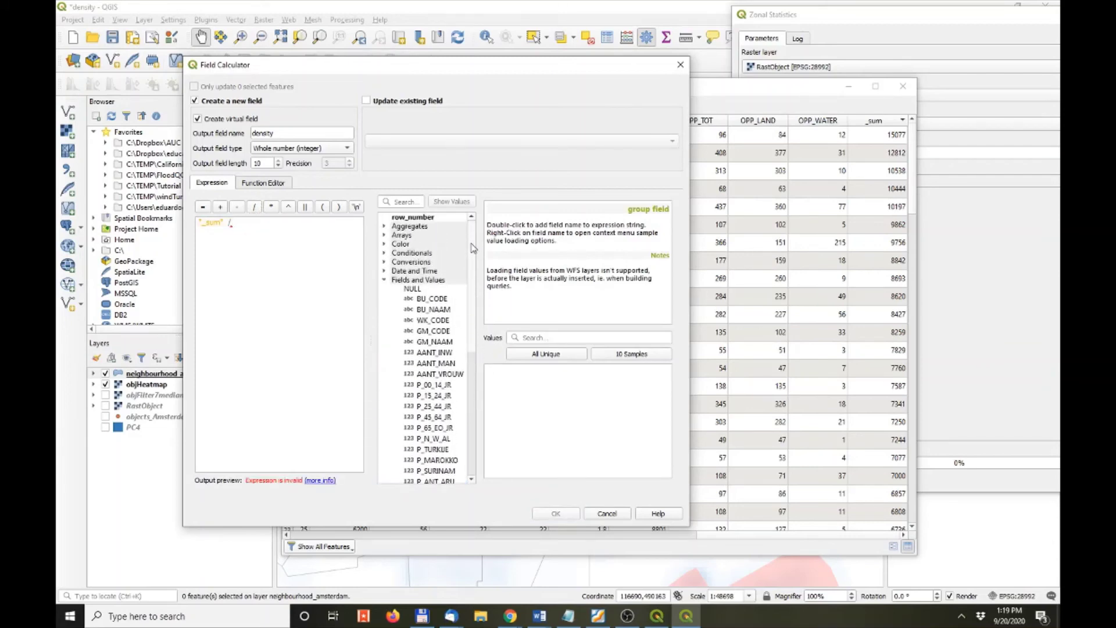
{"action": "left_click", "coordinate": [384, 280]}
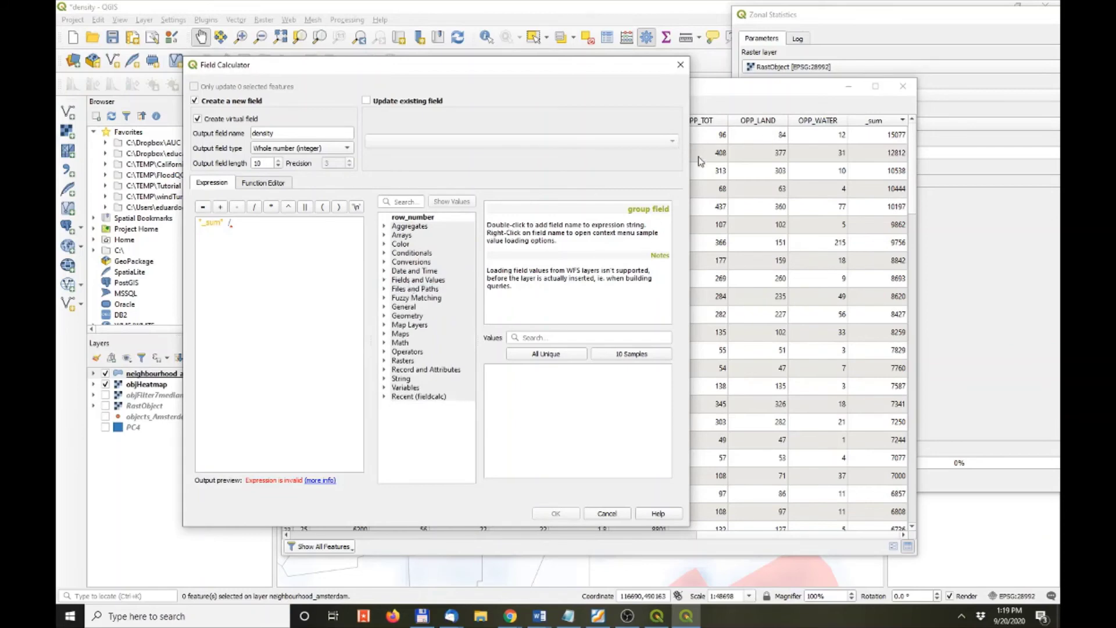
{"action": "left_click", "coordinate": [384, 281]}
{"action": "scroll", "coordinate": [459, 401], "scroll_direction": "down", "scroll_amount": 5}
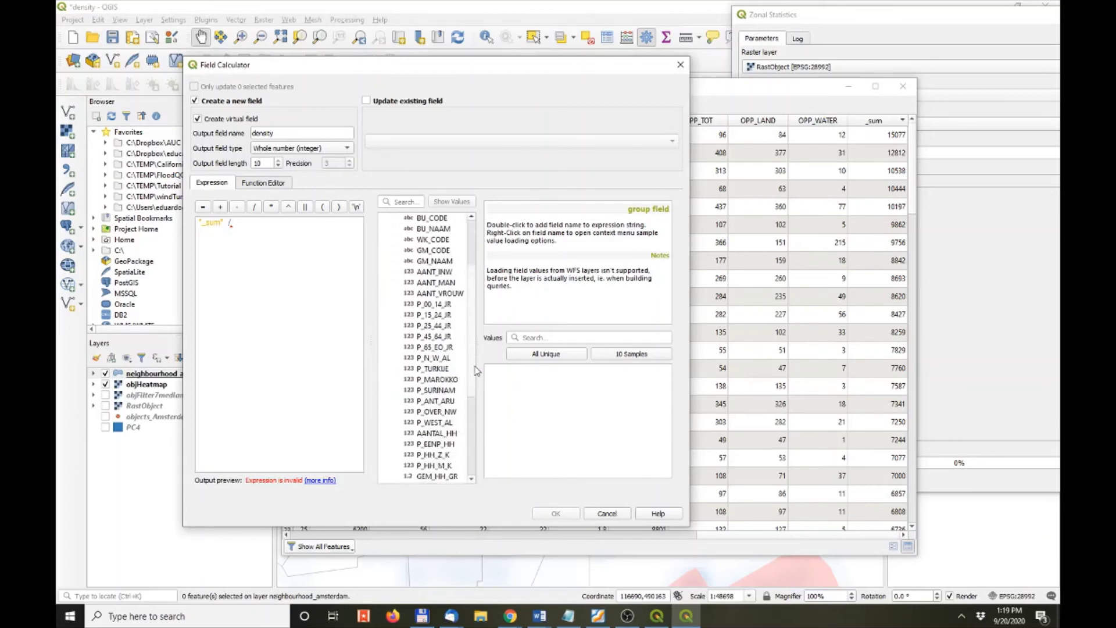
{"action": "double_click", "coordinate": [441, 356]}
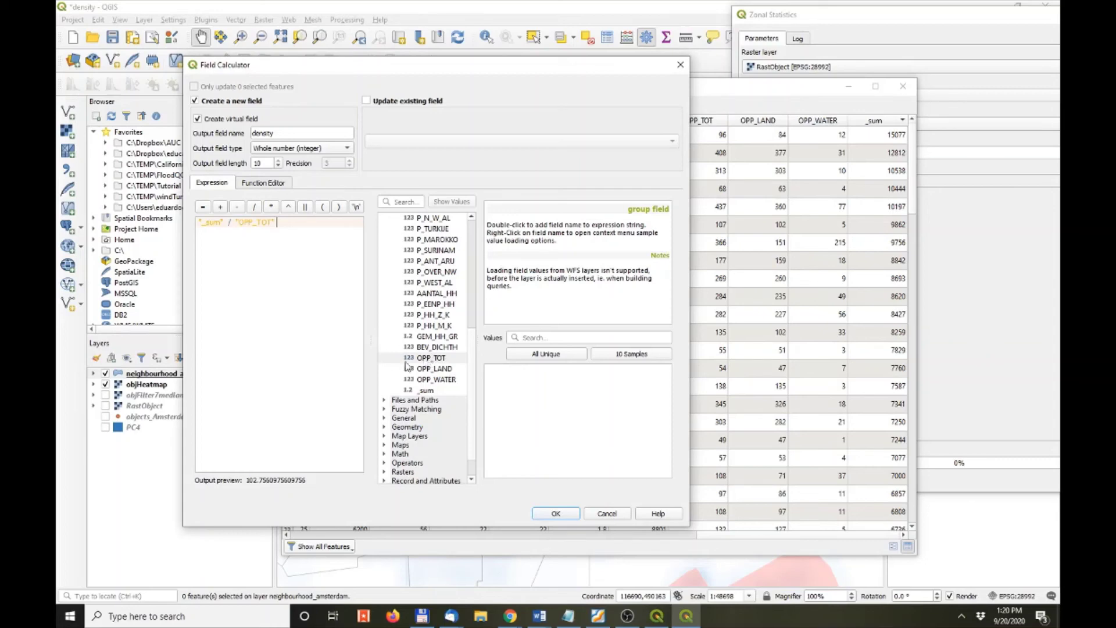
{"action": "left_click", "coordinate": [557, 514]}
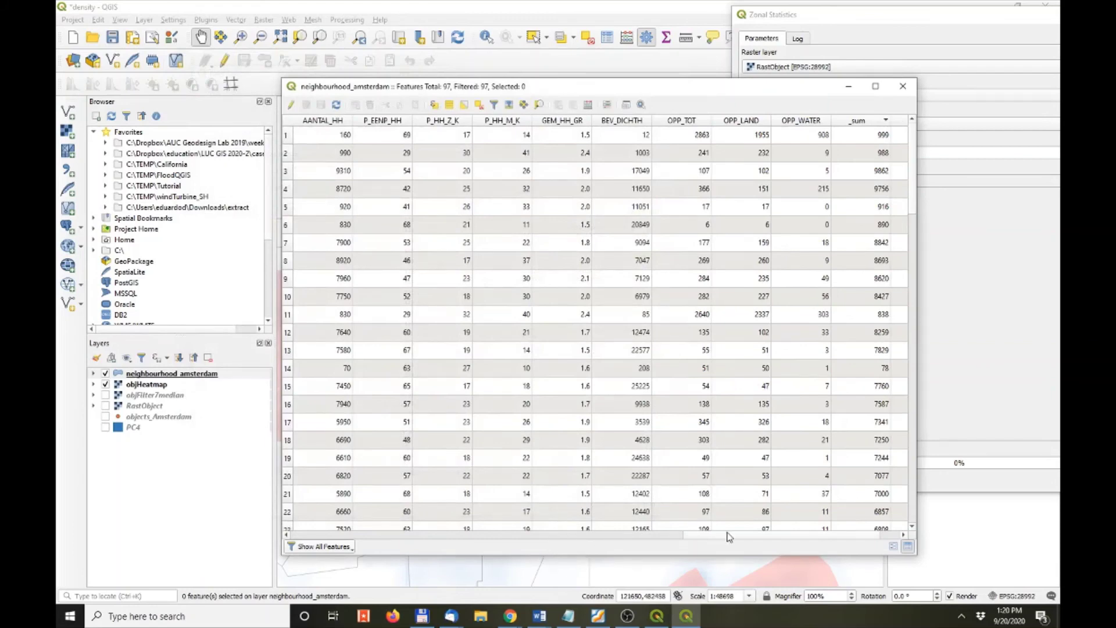
- Sort the neighbourhood attribute table by density in descending order, review it and close the table
{"action": "left_click_drag", "start_coordinate": [727, 536], "coordinate": [771, 536]}
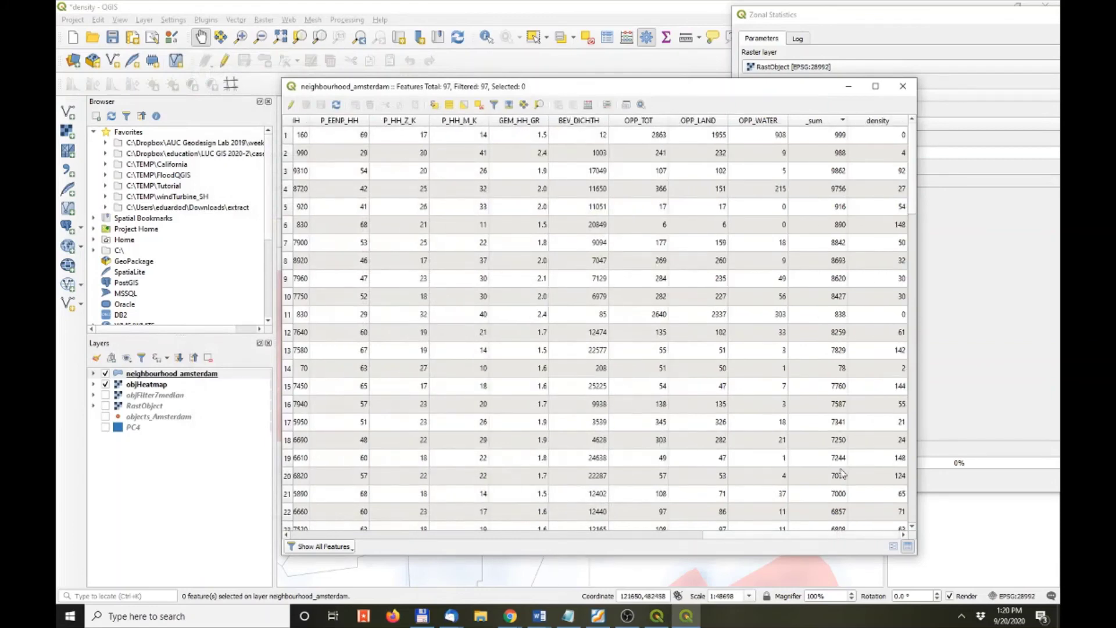
{"action": "left_click", "coordinate": [889, 122]}
{"action": "left_click", "coordinate": [888, 122]}
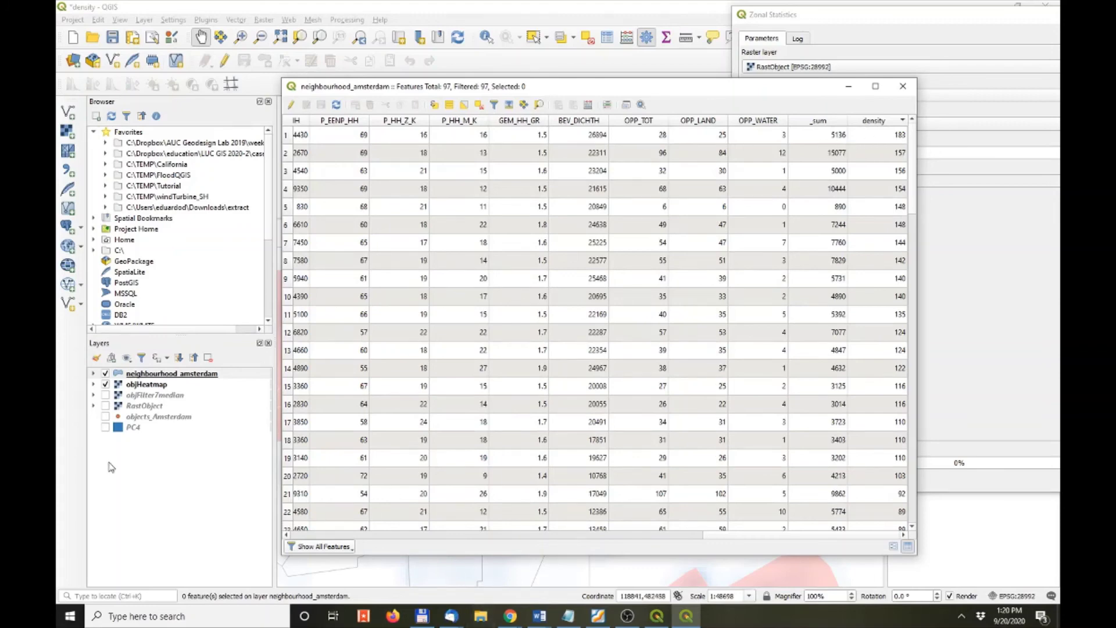
{"action": "key", "text": "alt+Tab"}
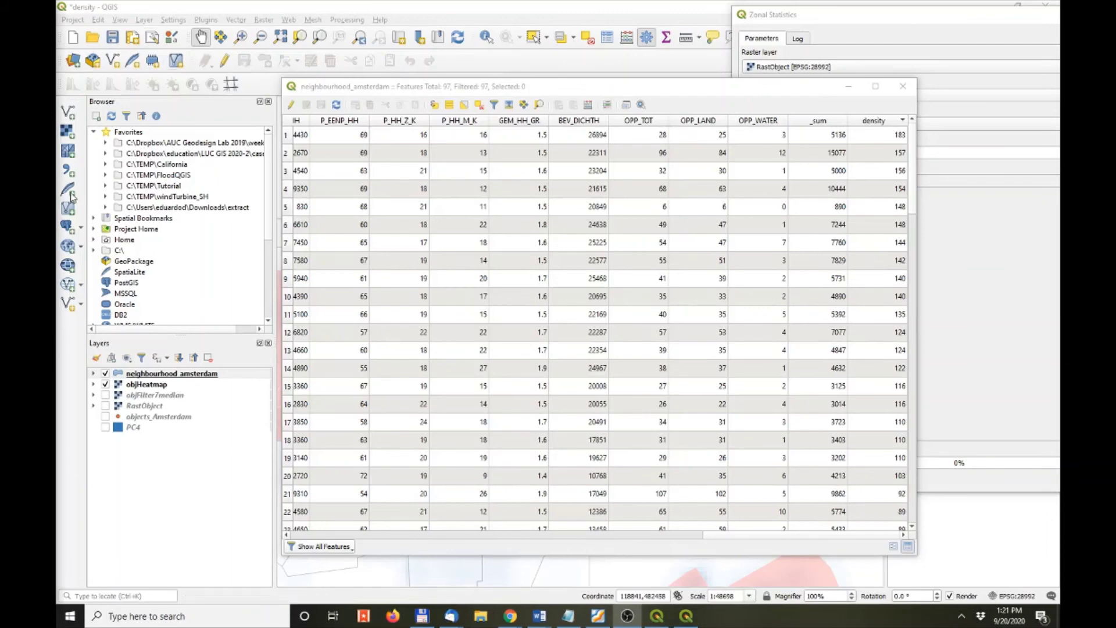
{"action": "left_click", "coordinate": [908, 91]}
- Run zonal statistics on RastObject with PC4 as the zone layer, and close the tool
{"action": "left_click_drag", "start_coordinate": [890, 20], "coordinate": [497, 73]}
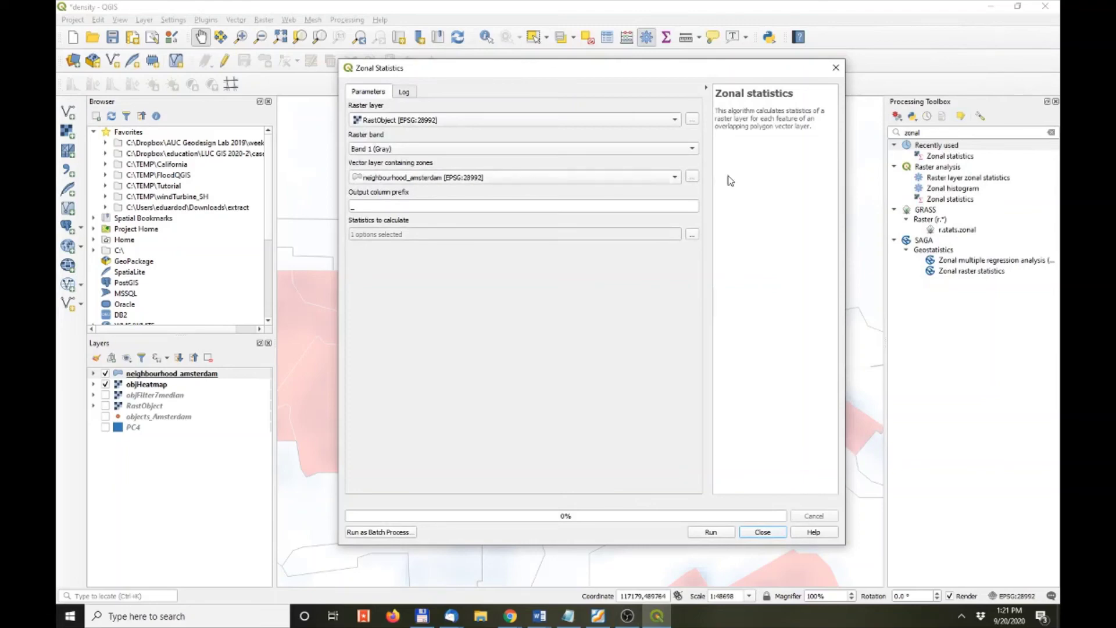
{"action": "left_click", "coordinate": [676, 179]}
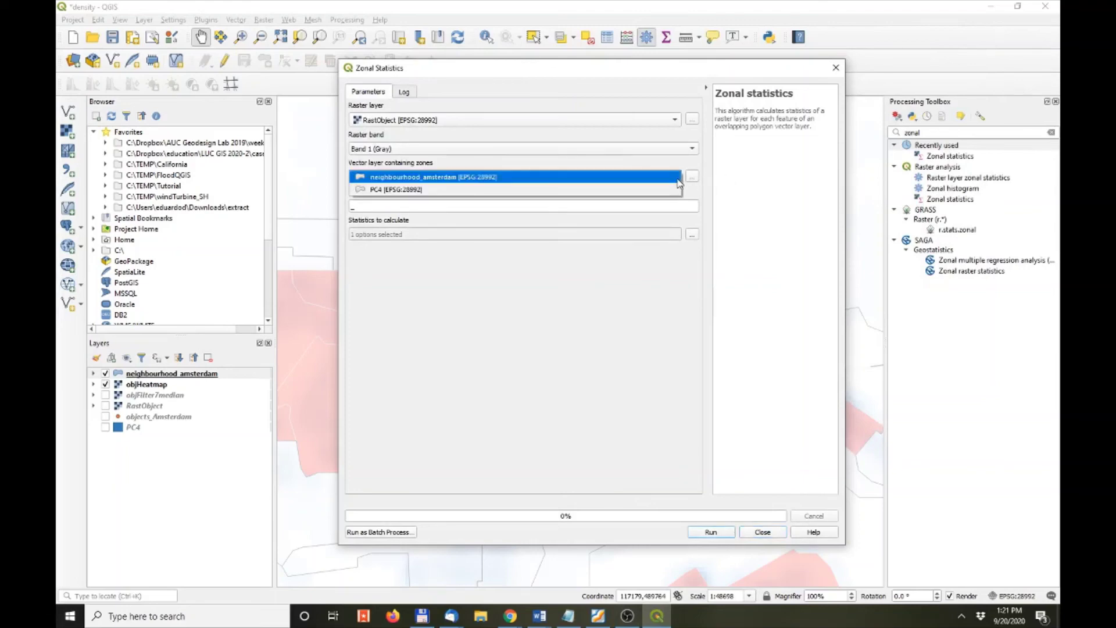
{"action": "left_click", "coordinate": [404, 190]}
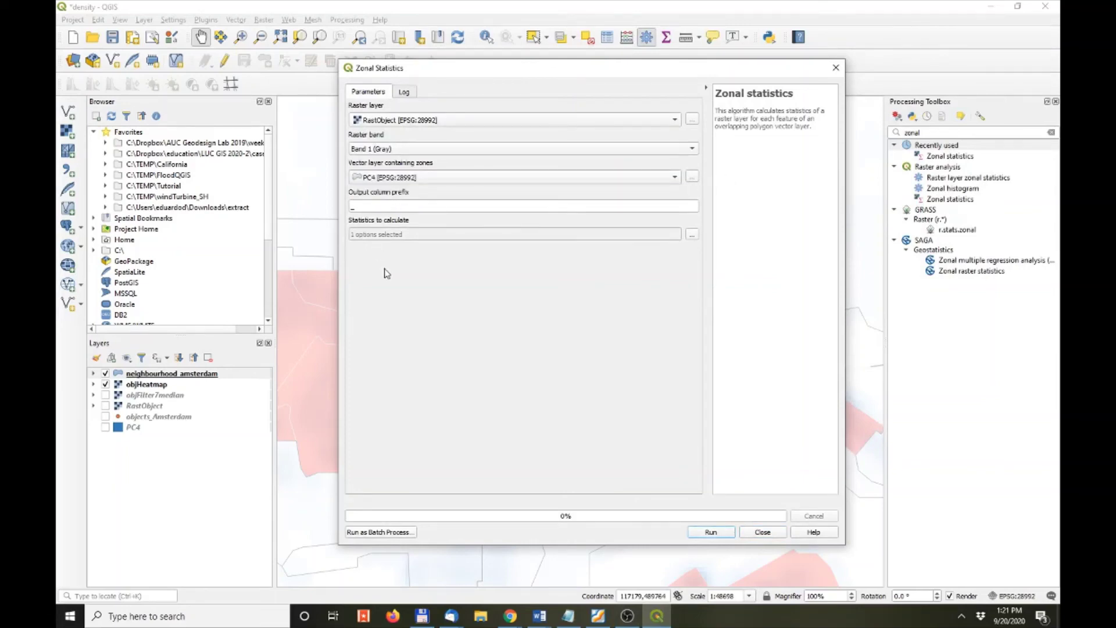
{"action": "left_click", "coordinate": [711, 532]}
{"action": "left_click", "coordinate": [762, 532]}
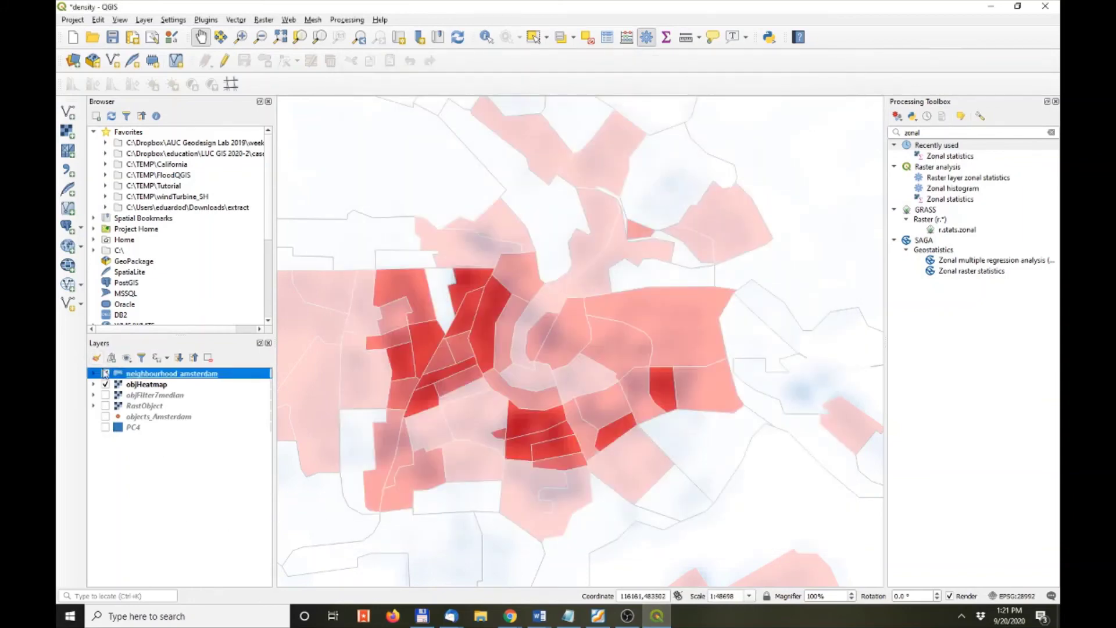
- Hide the neighbourhood_amsterdam and objHeatmap layers, show PC4 and open its attribute table
{"action": "left_click", "coordinate": [106, 374]}
{"action": "left_click", "coordinate": [105, 385]}
{"action": "left_click", "coordinate": [105, 428]}
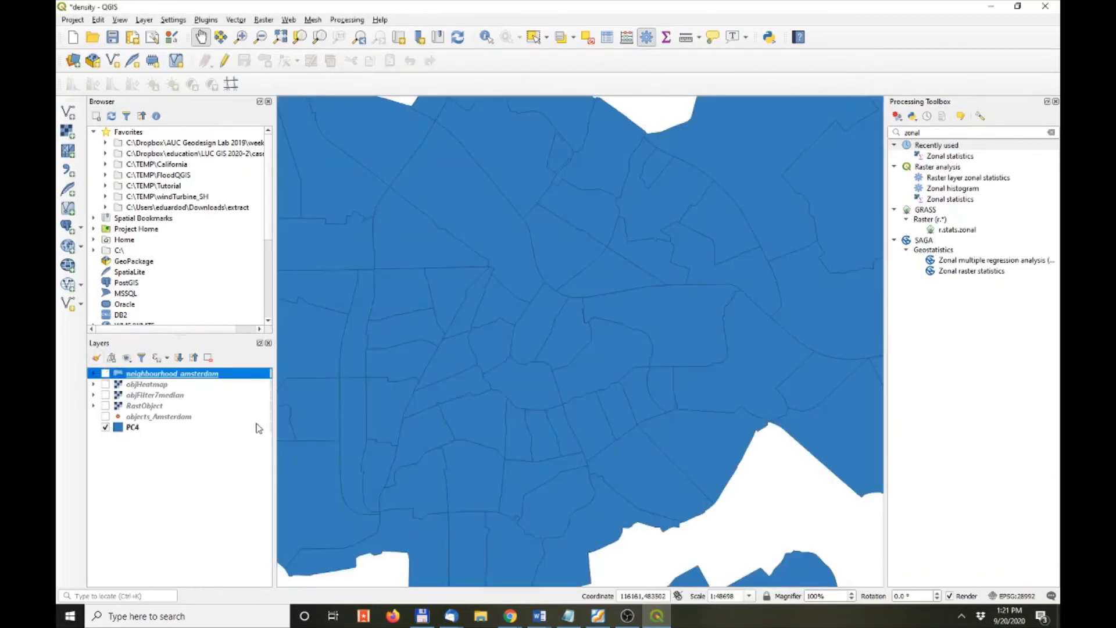
{"action": "right_click", "coordinate": [129, 433]}
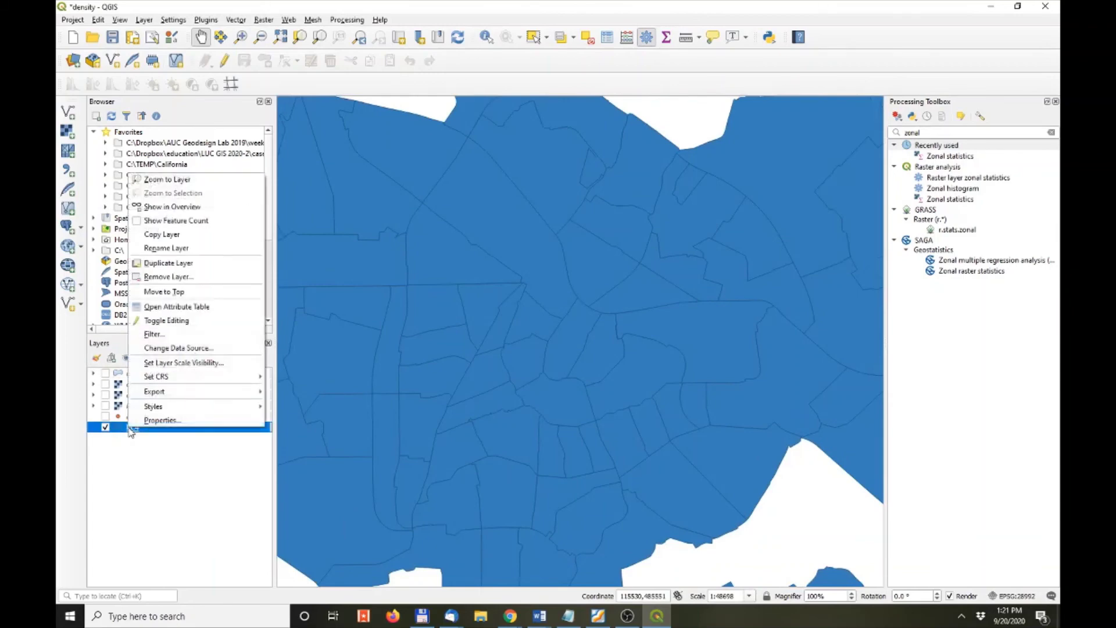
{"action": "left_click", "coordinate": [169, 315]}
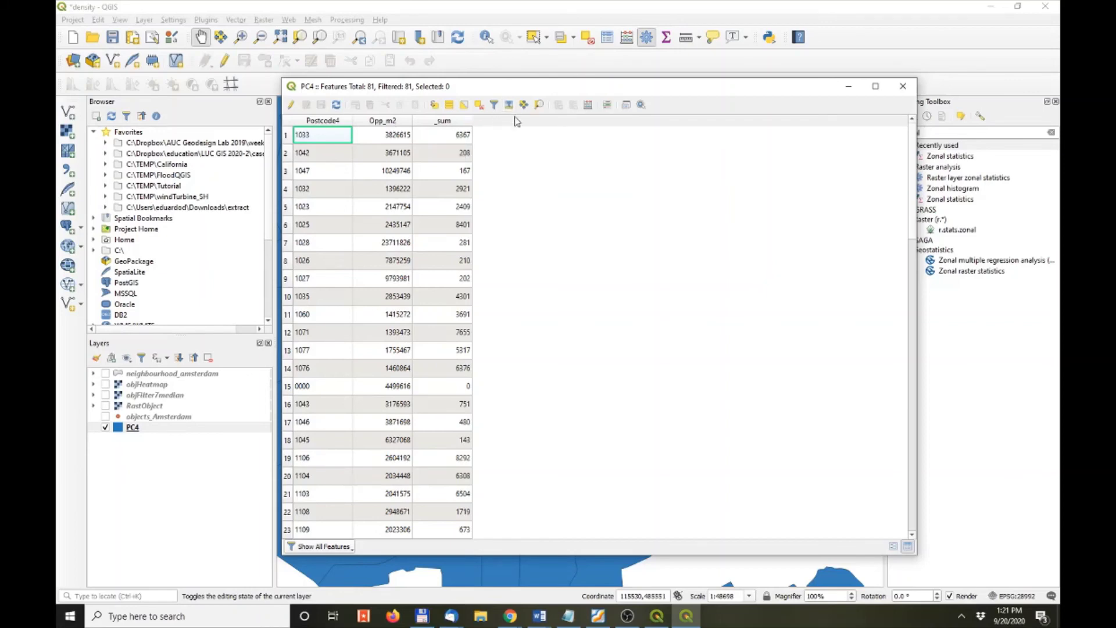
- Enter the expression "_sum" / ("Opp_m2" /10000) in the field calculator for the PC4 layer
{"action": "left_click", "coordinate": [587, 105]}
{"action": "left_click_drag", "start_coordinate": [429, 64], "coordinate": [656, 61]}
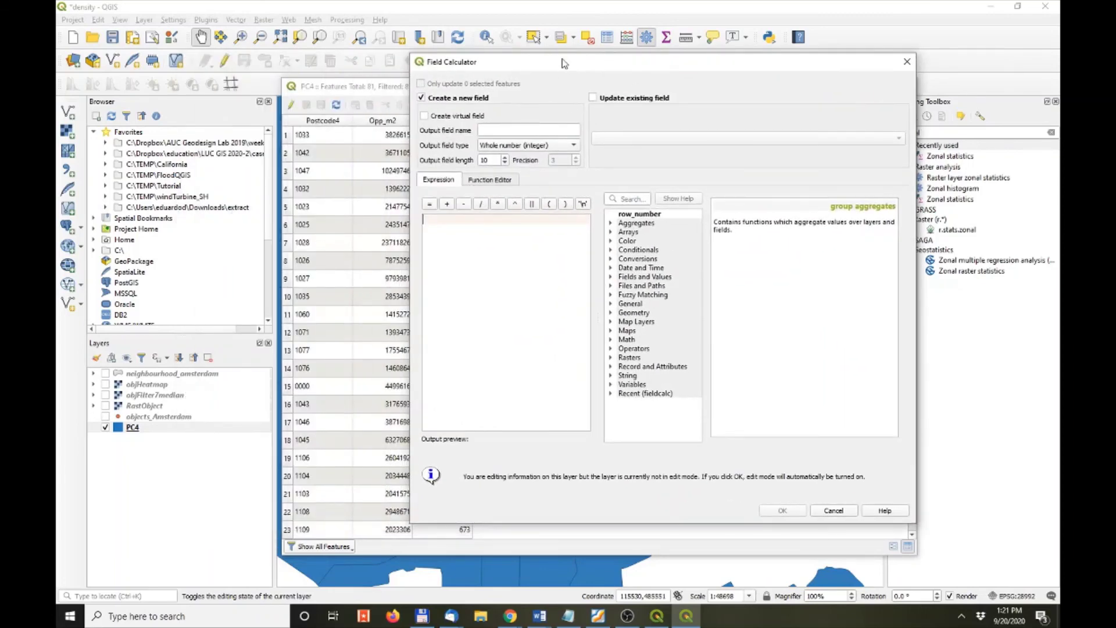
{"action": "left_click_drag", "start_coordinate": [564, 63], "coordinate": [618, 63]}
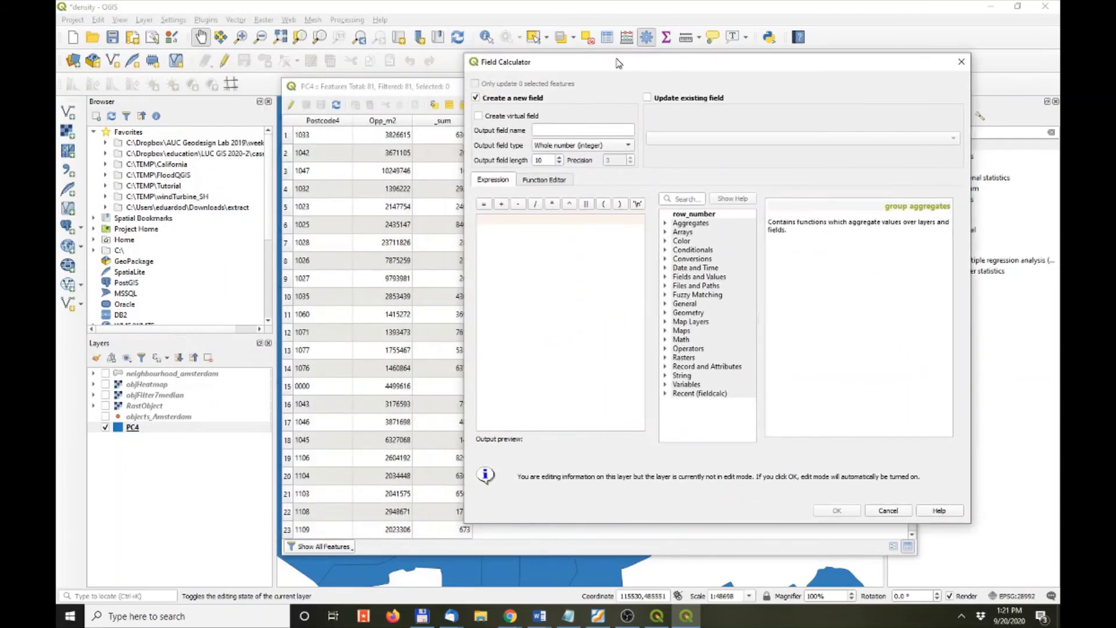
{"action": "left_click", "coordinate": [666, 277]}
{"action": "double_click", "coordinate": [707, 318]}
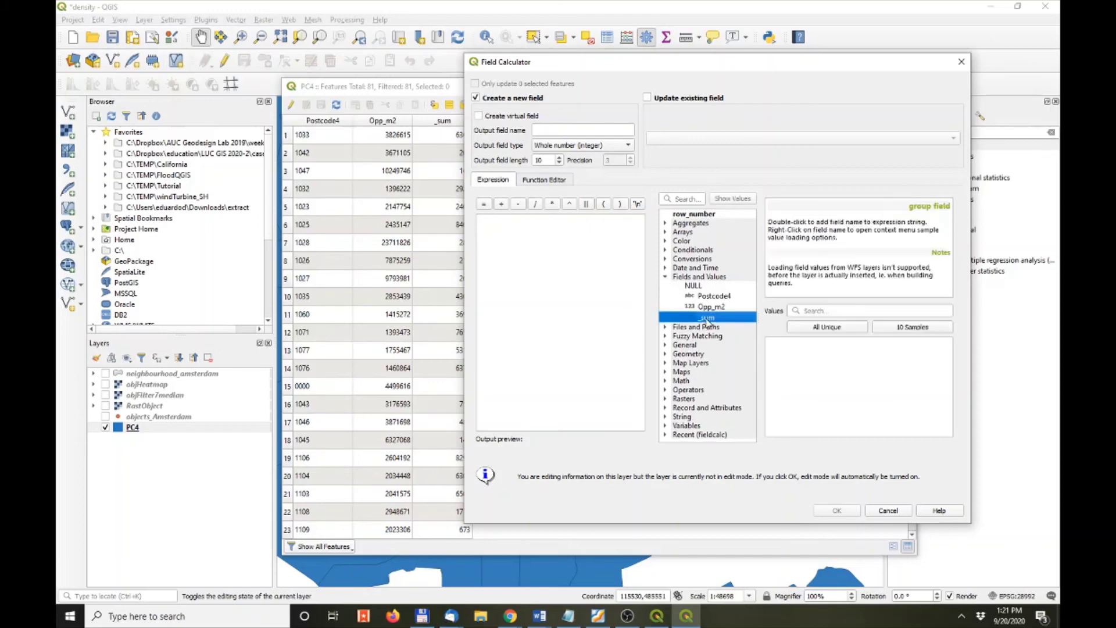
{"action": "left_click", "coordinate": [535, 205]}
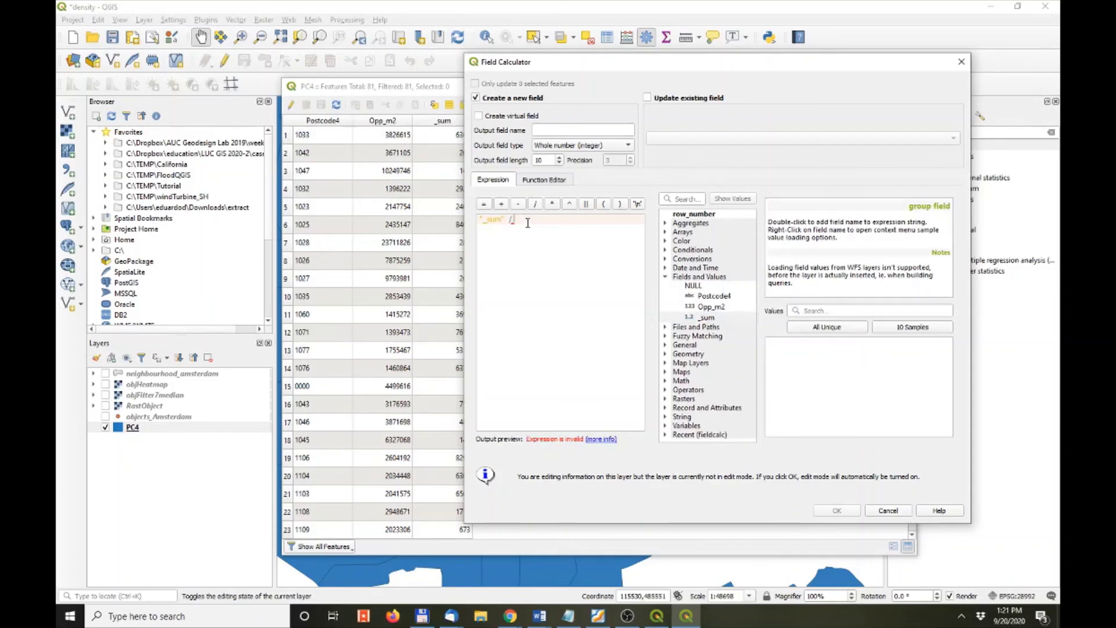
{"action": "mouse_move", "coordinate": [527, 222]}
{"action": "double_click", "coordinate": [719, 309]}
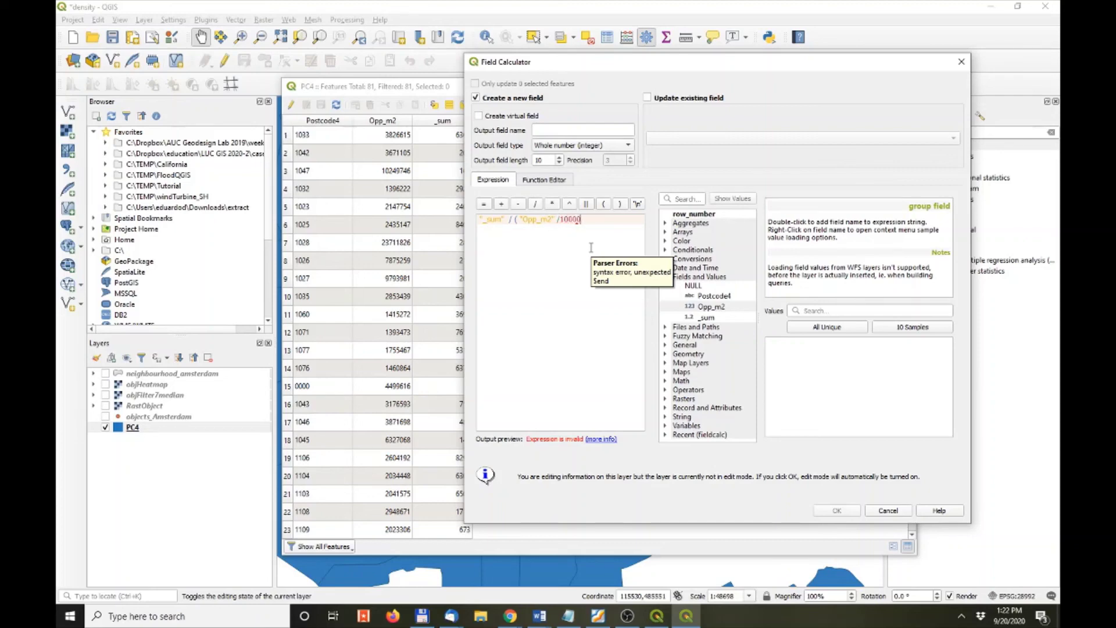
{"action": "type", "text": ")"}
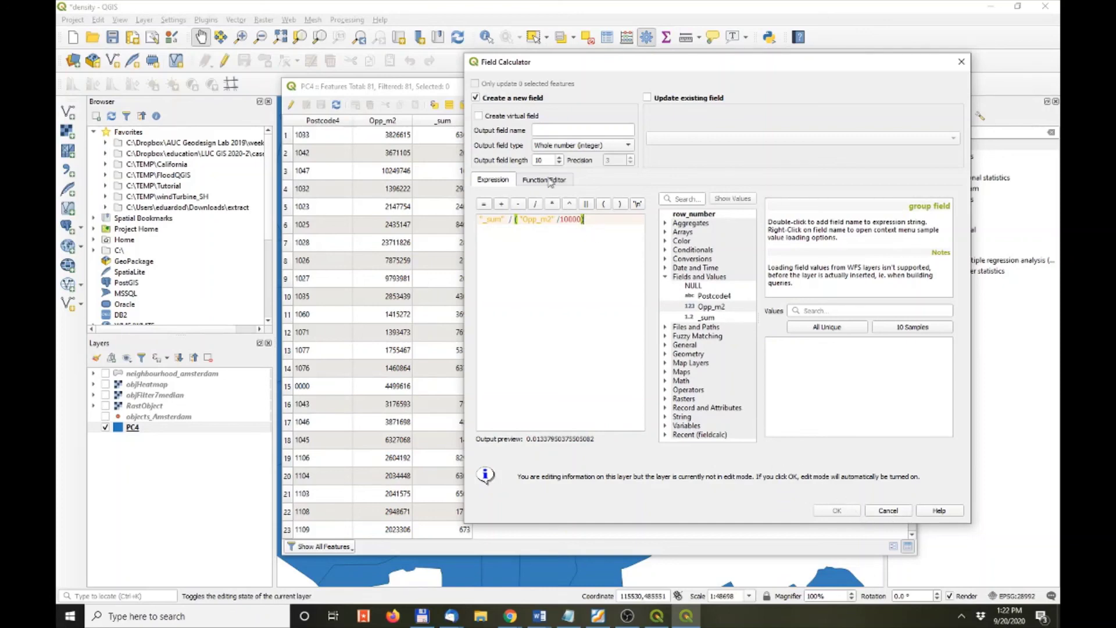
- Name the new PC4 whole-number field density and create it
{"action": "left_click", "coordinate": [479, 116]}
{"action": "left_click", "coordinate": [545, 129]}
{"action": "type", "text": "density"}
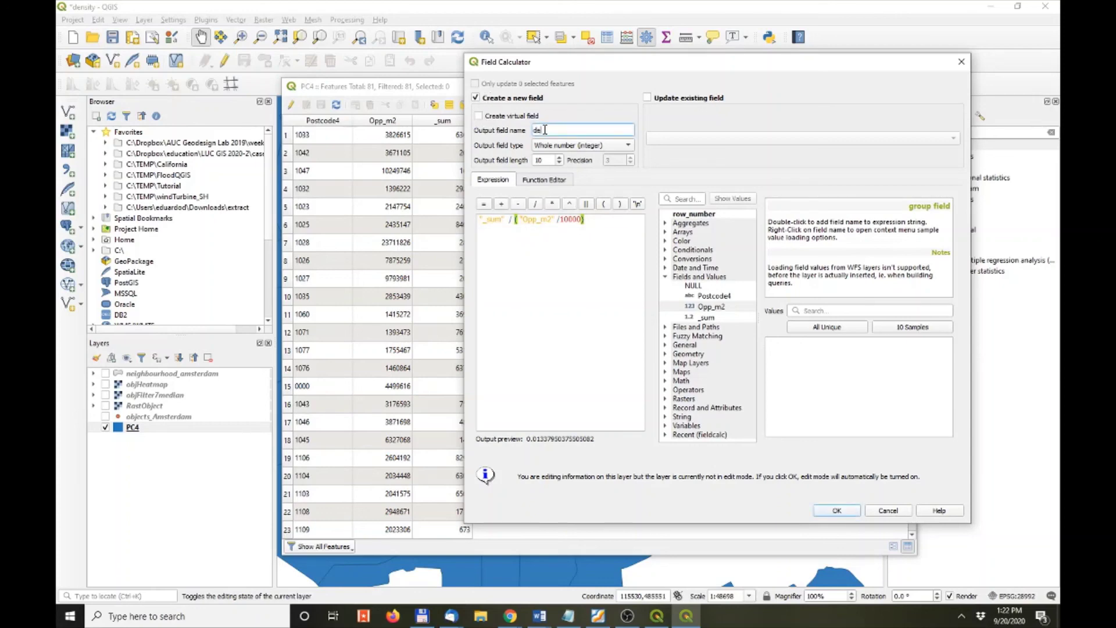
{"action": "left_click", "coordinate": [839, 510]}
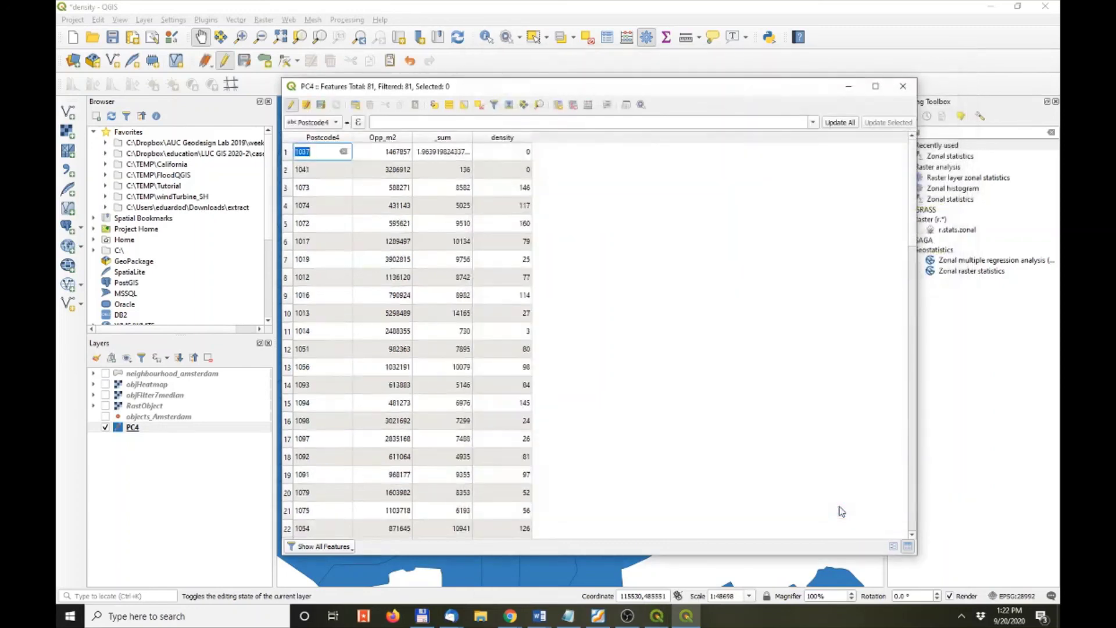
- Sort the PC4 table by density in descending order and select the densest postcode area to locate it on the map
{"action": "left_click", "coordinate": [505, 140]}
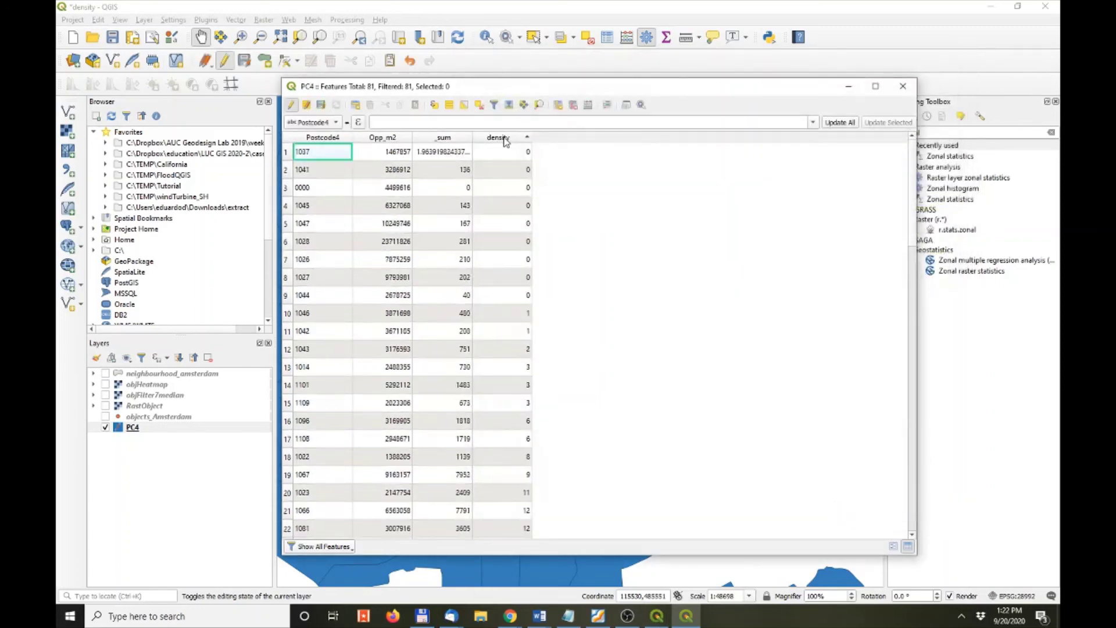
{"action": "left_click", "coordinate": [505, 140]}
{"action": "left_click_drag", "start_coordinate": [449, 92], "coordinate": [594, 94]}
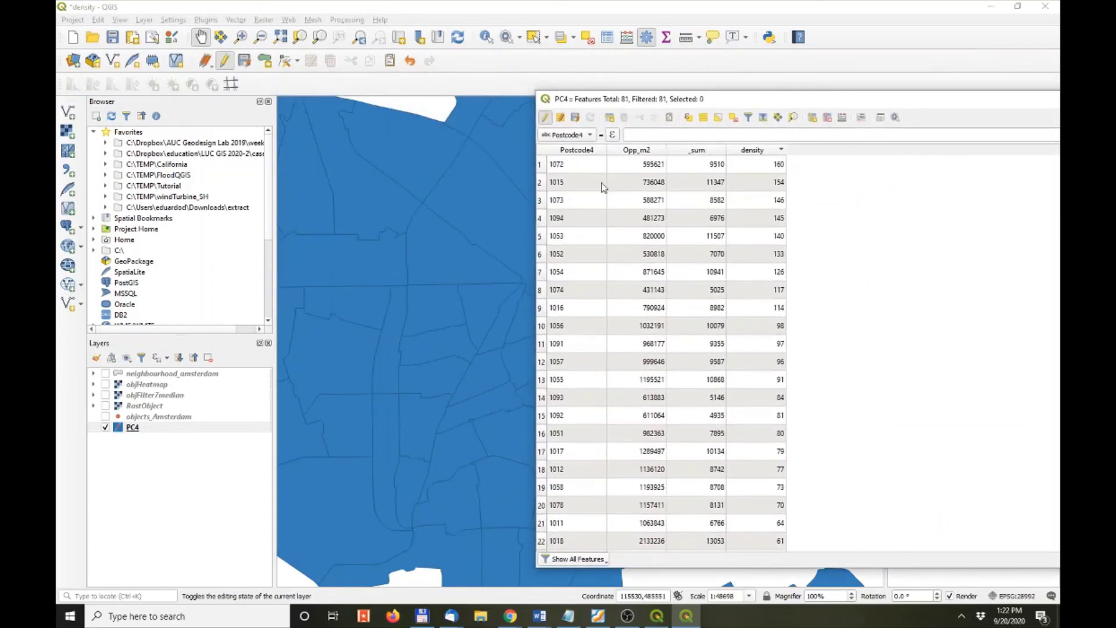
{"action": "key", "text": "space"}
{"action": "left_click_drag", "start_coordinate": [724, 103], "coordinate": [842, 109]}
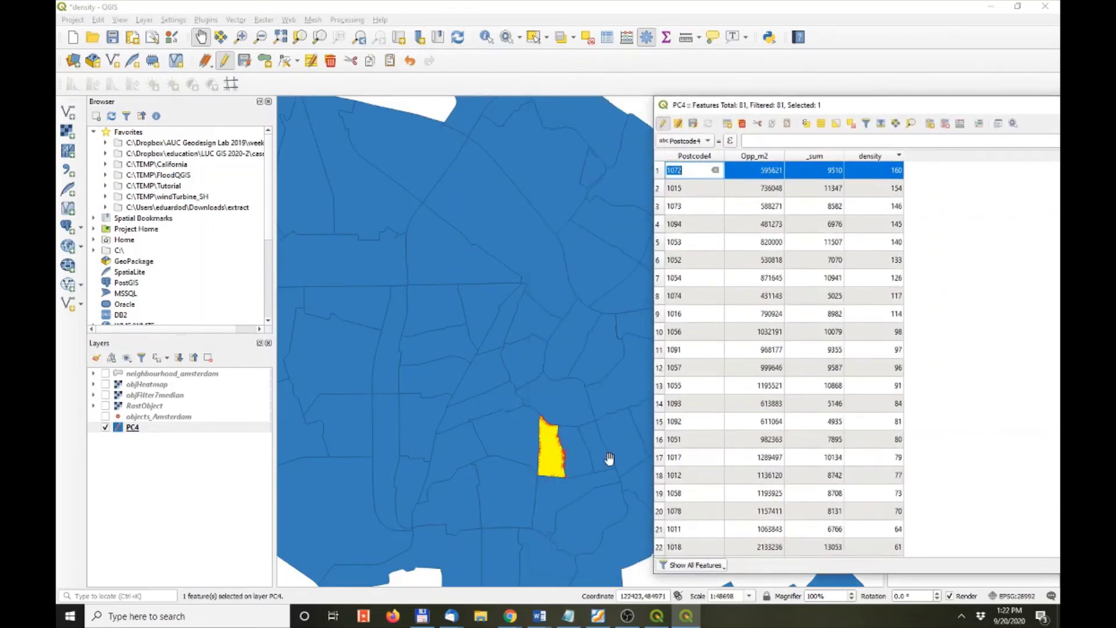
{"action": "left_click_drag", "start_coordinate": [917, 111], "coordinate": [587, 91]}
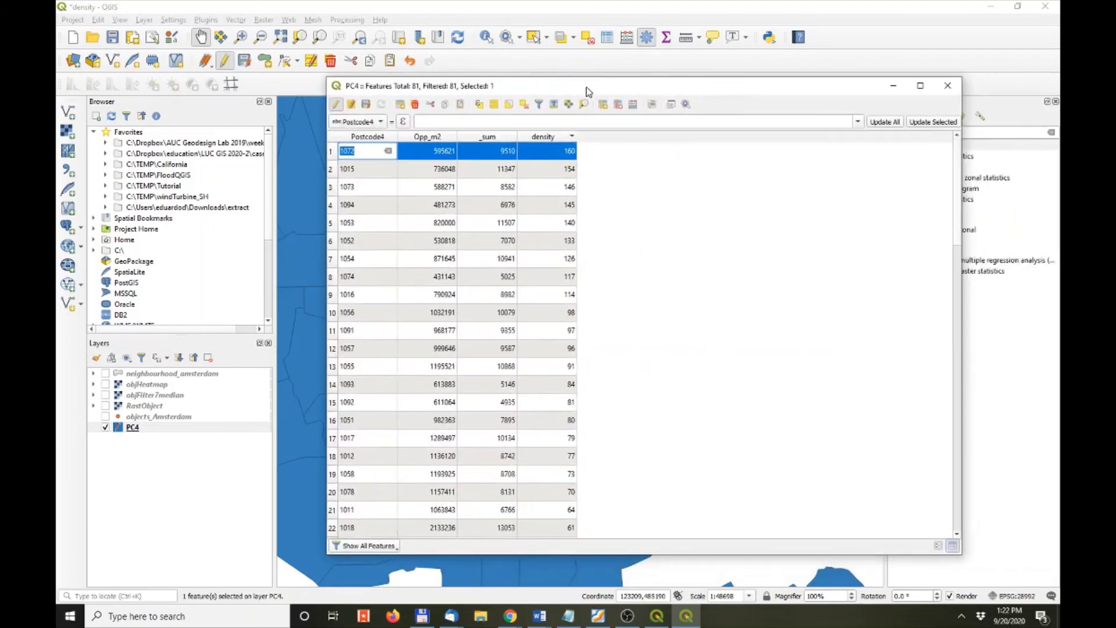
- Close the PC4 attribute table, end the layer's edit session and save its changes
{"action": "left_click", "coordinate": [947, 85]}
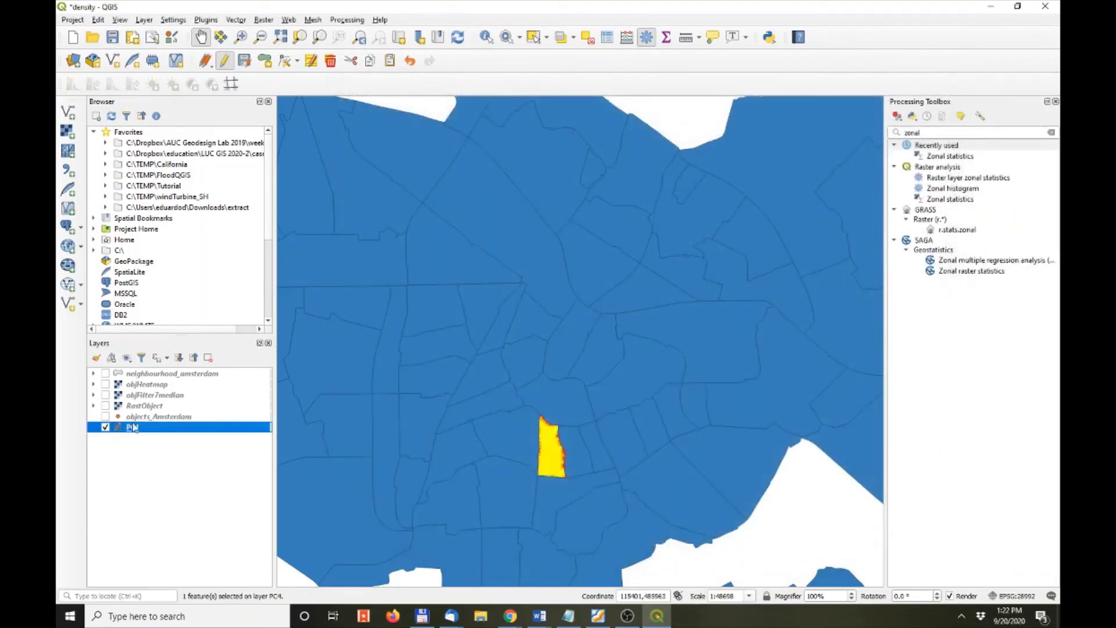
{"action": "left_click", "coordinate": [225, 61]}
{"action": "left_click", "coordinate": [520, 314]}
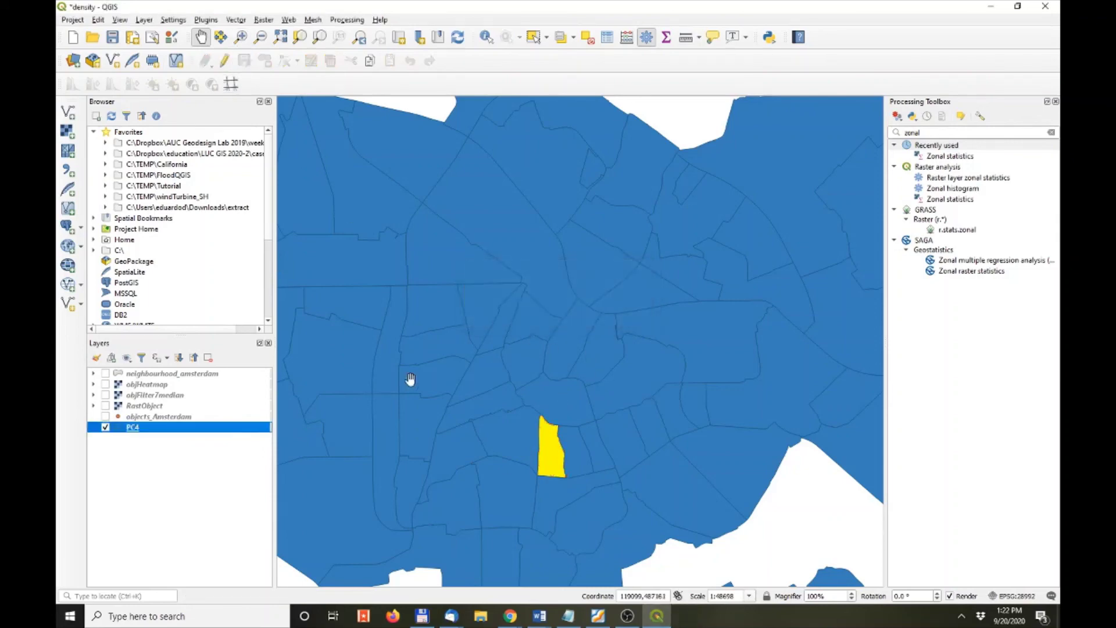
- Style the PC4 layer with graduated symbology on the density field, classified into five Equal Count (Quantile) classes on the white-to-red ramp
{"action": "double_click", "coordinate": [133, 428]}
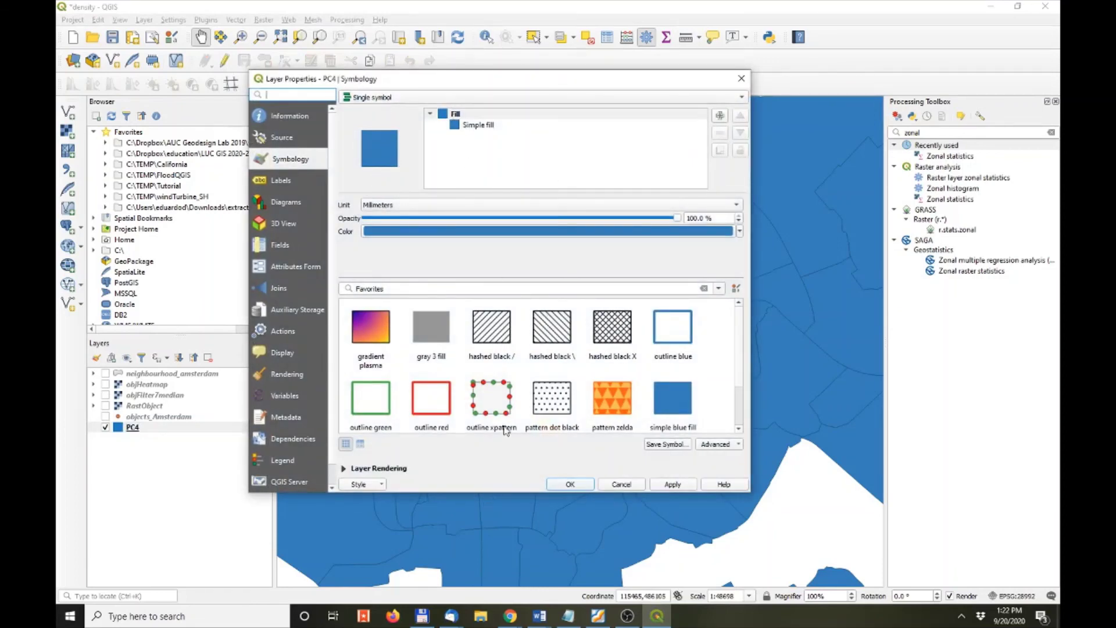
{"action": "left_click", "coordinate": [409, 97]}
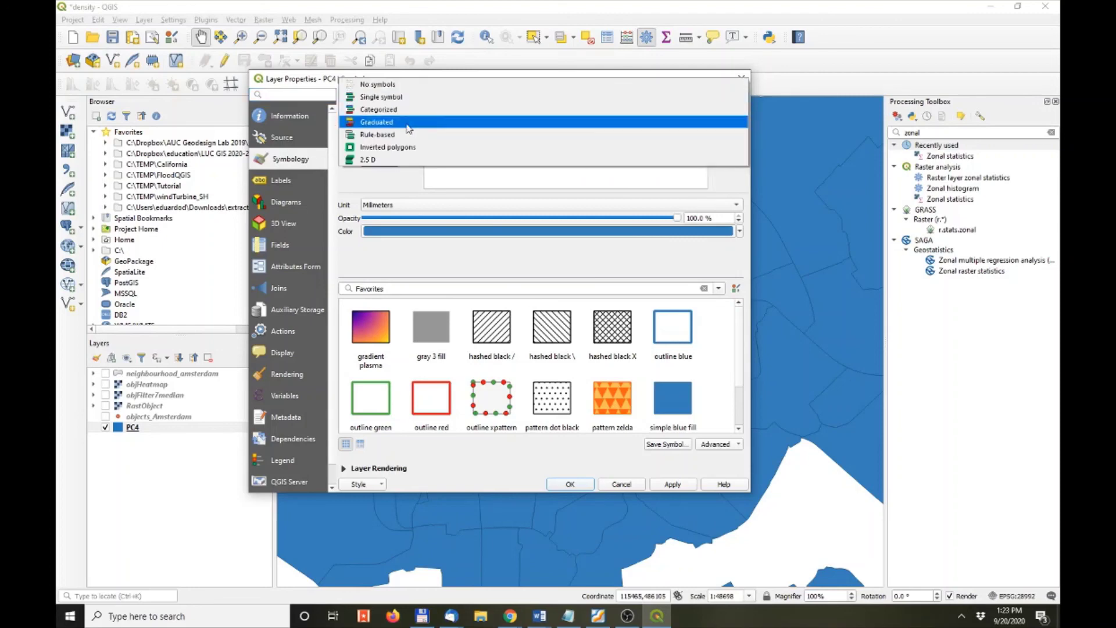
{"action": "left_click", "coordinate": [409, 122]}
{"action": "left_click", "coordinate": [721, 118]}
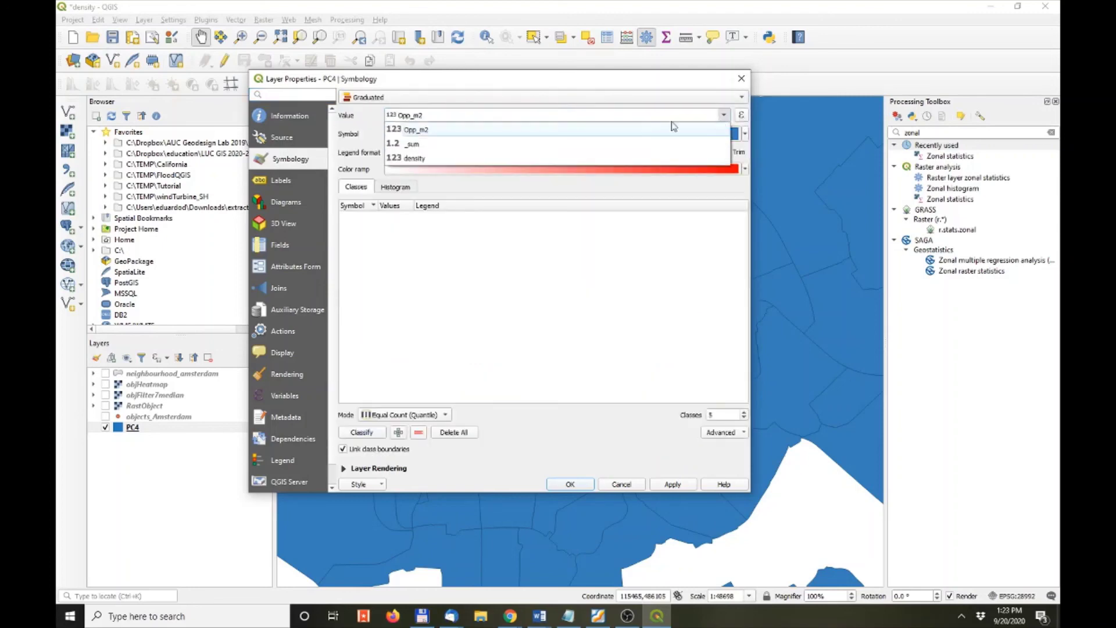
{"action": "left_click", "coordinate": [442, 157]}
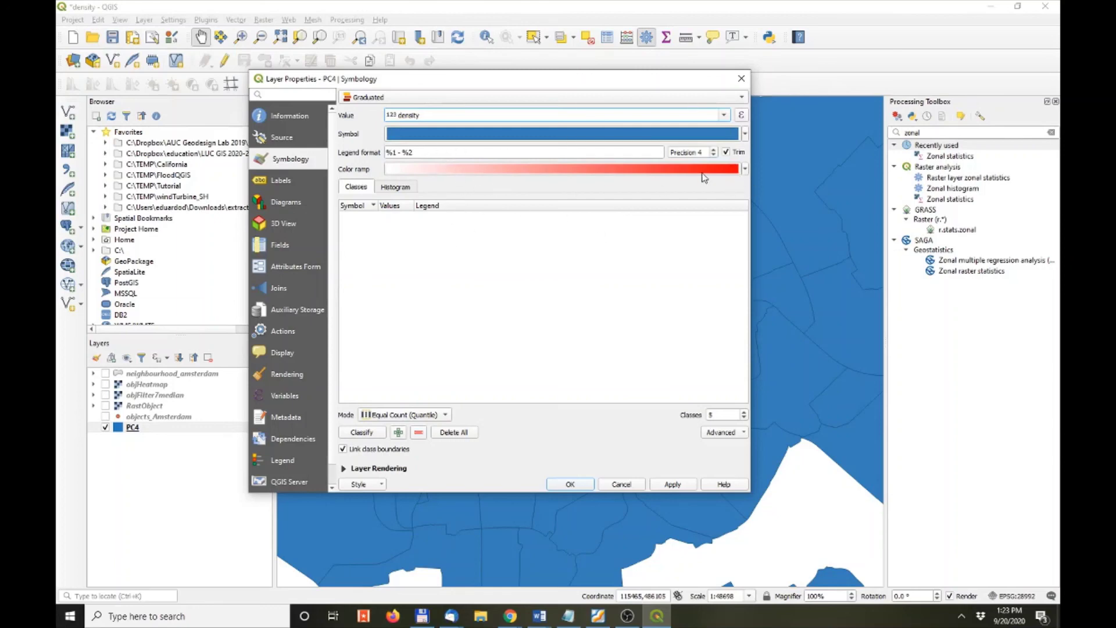
{"action": "left_click", "coordinate": [362, 432]}
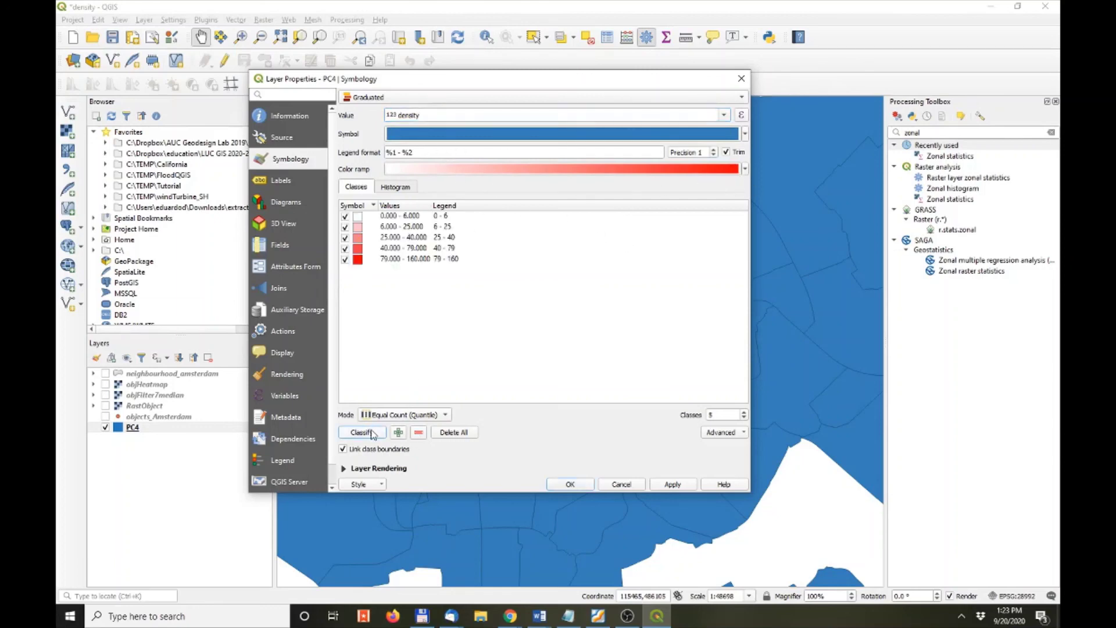
{"action": "left_click", "coordinate": [681, 485]}
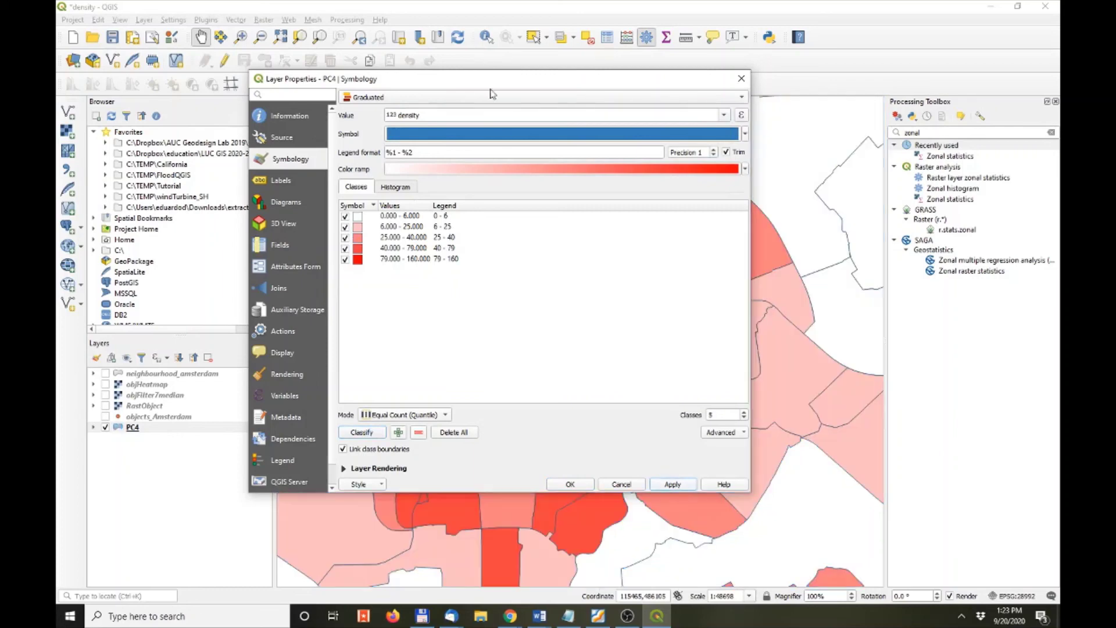
- Switch the PC4 density classification to Equal Interval and clear the feature selection on the map
{"action": "left_click_drag", "start_coordinate": [435, 81], "coordinate": [734, 80]}
{"action": "left_click", "coordinate": [753, 414]}
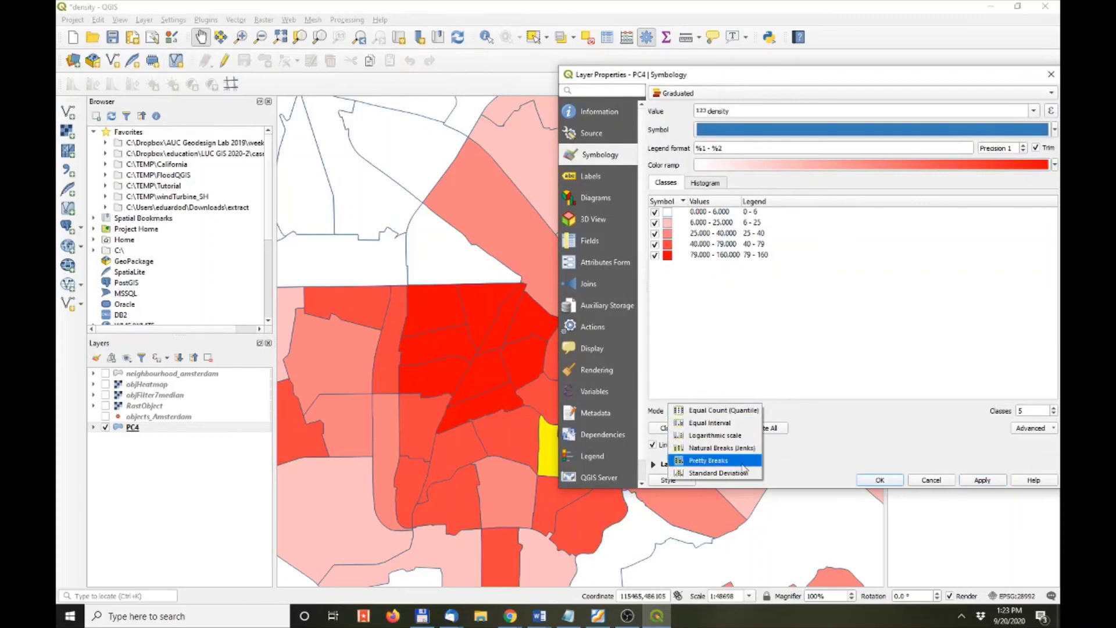
{"action": "left_click", "coordinate": [741, 428]}
{"action": "left_click", "coordinate": [987, 482]}
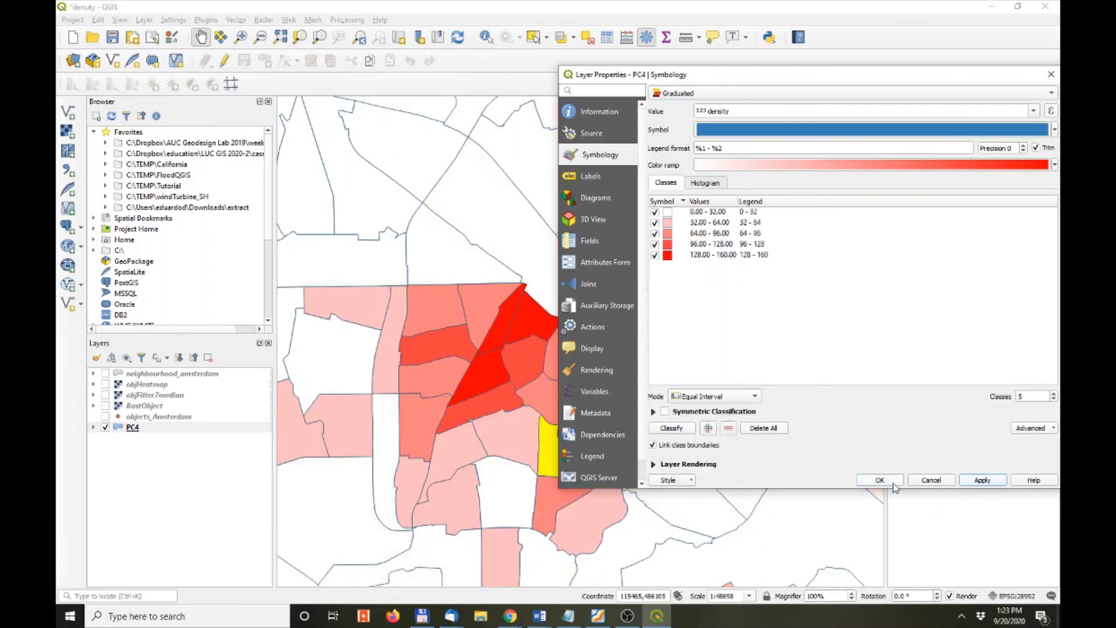
{"action": "left_click", "coordinate": [872, 482]}
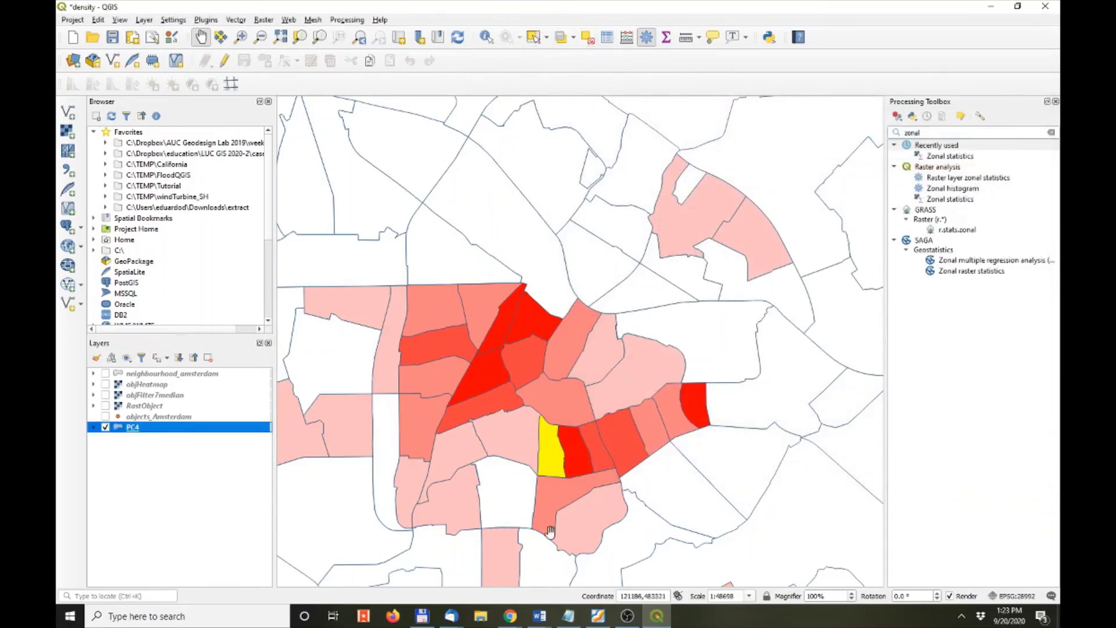
{"action": "left_click", "coordinate": [587, 38]}
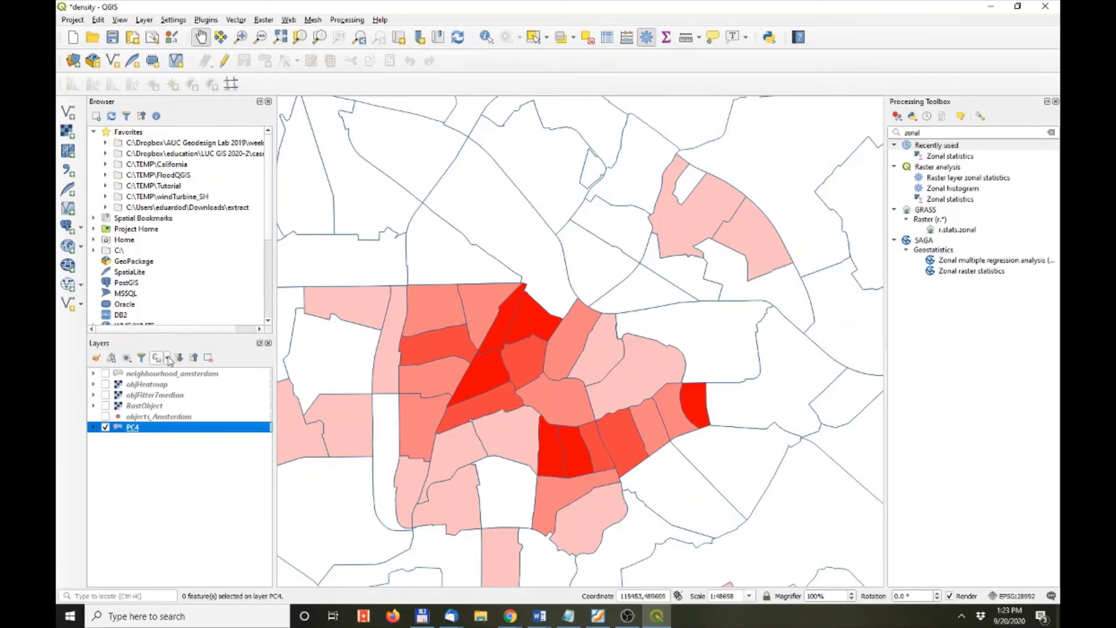
- Show neighbourhood_amsterdam over PC4, check which field its symbology uses, and hide the layer again
{"action": "left_click", "coordinate": [105, 373]}
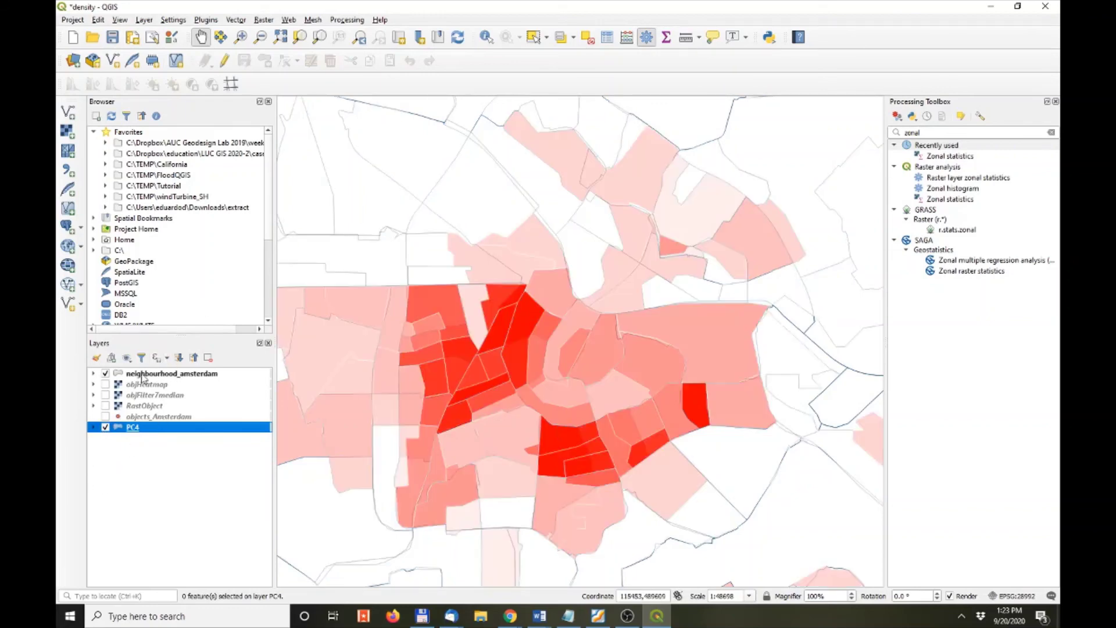
{"action": "double_click", "coordinate": [142, 378]}
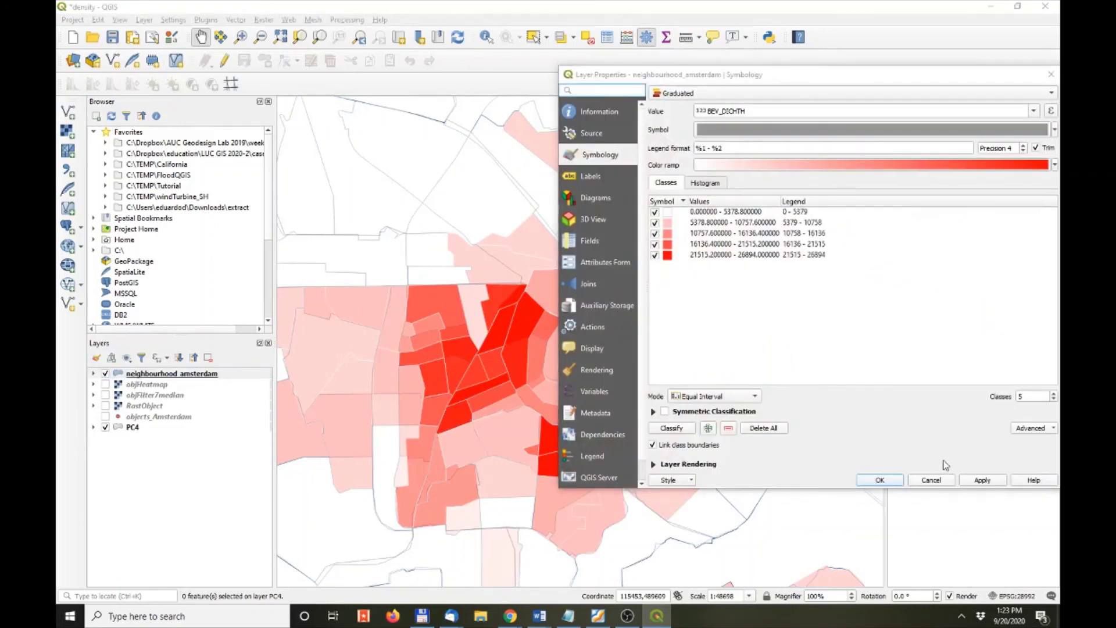
{"action": "key", "text": "Escape"}
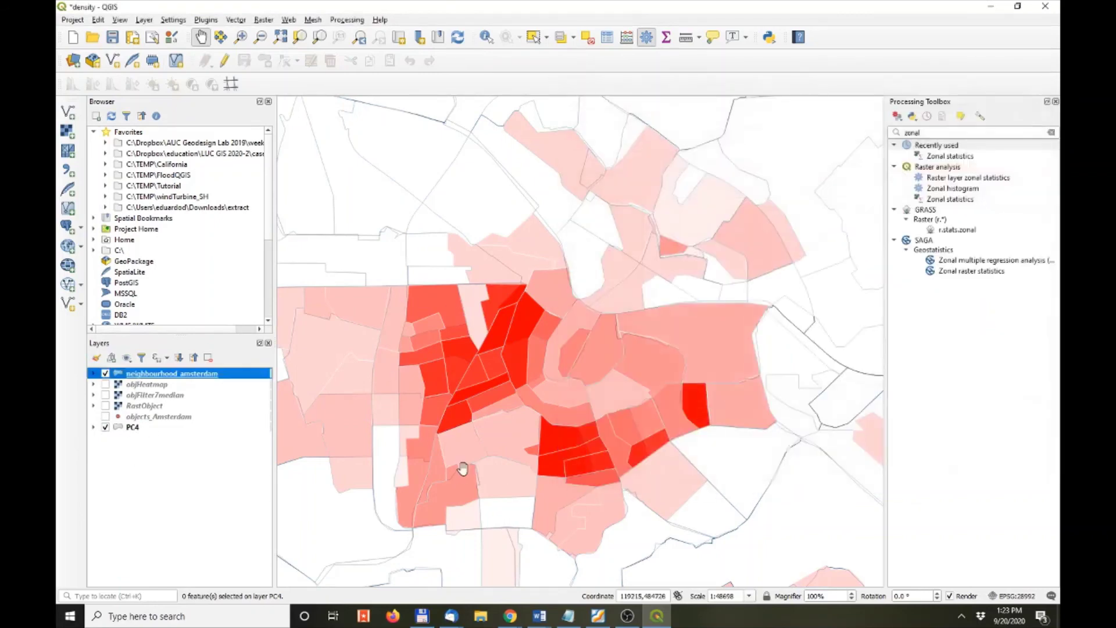
{"action": "left_click", "coordinate": [106, 374]}
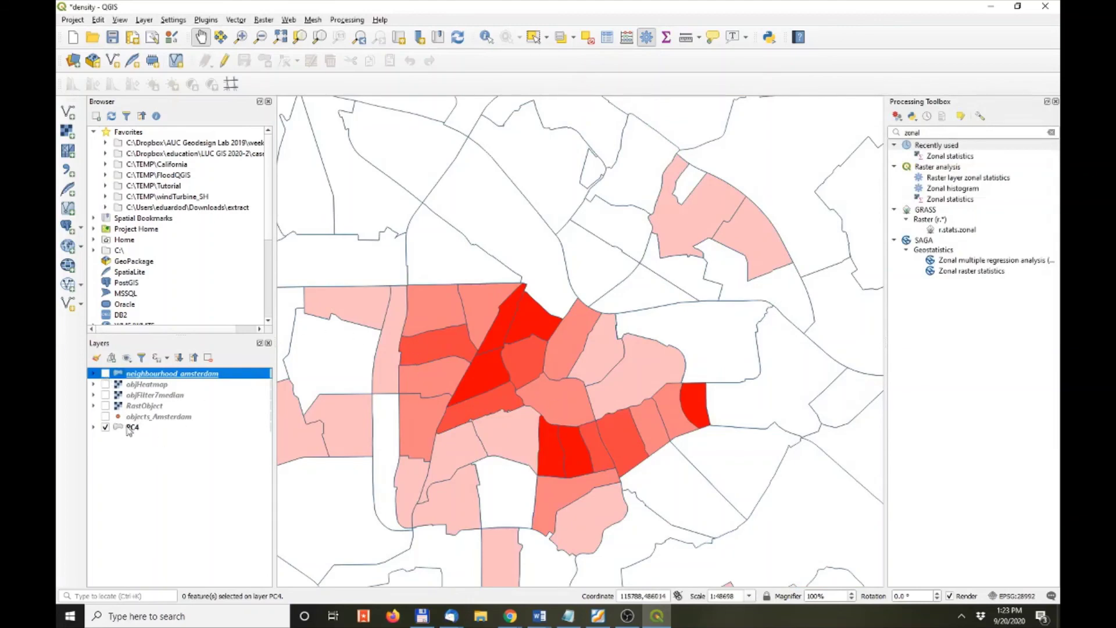
- Change the PC4 layer's colour ramp to a white-to-blue gradient
{"action": "double_click", "coordinate": [130, 429]}
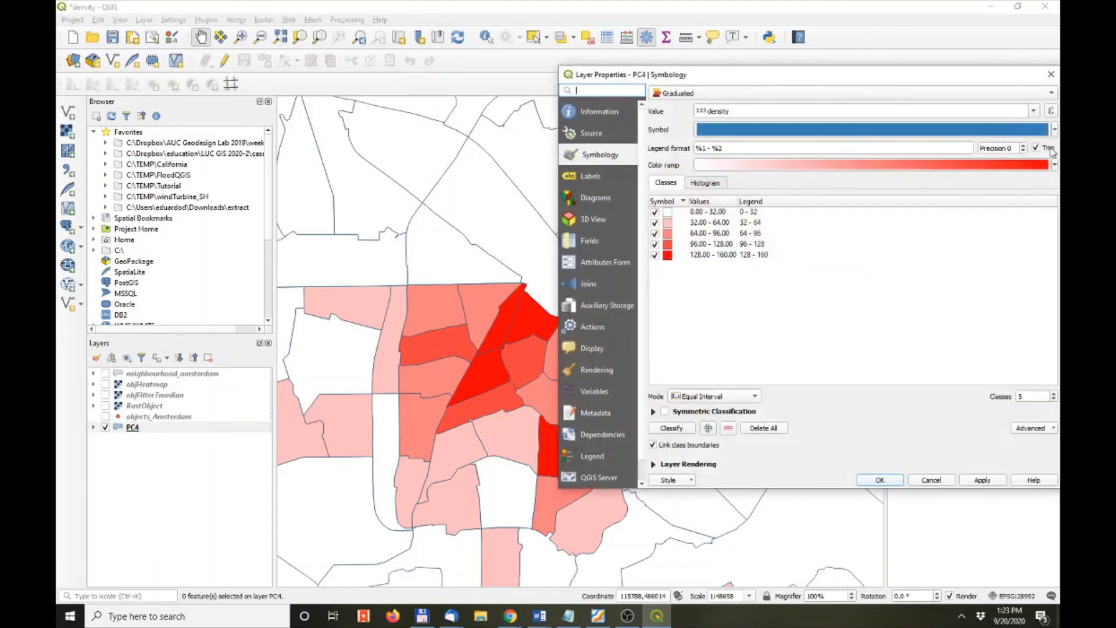
{"action": "left_click", "coordinate": [1054, 165]}
{"action": "left_click", "coordinate": [721, 206]}
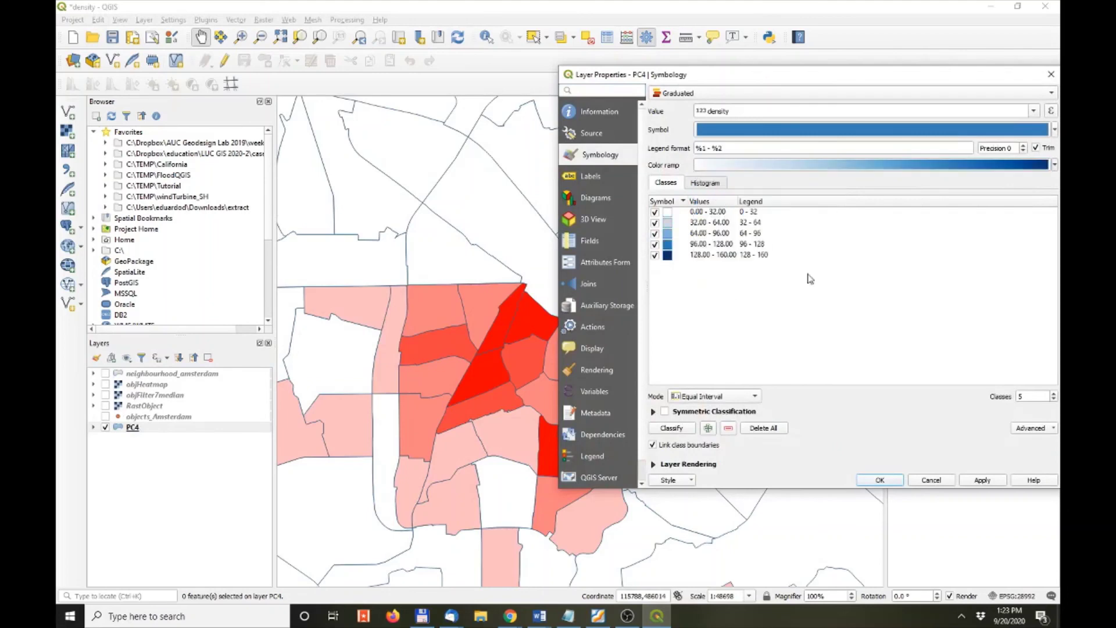
{"action": "left_click", "coordinate": [983, 480]}
{"action": "left_click", "coordinate": [880, 480]}
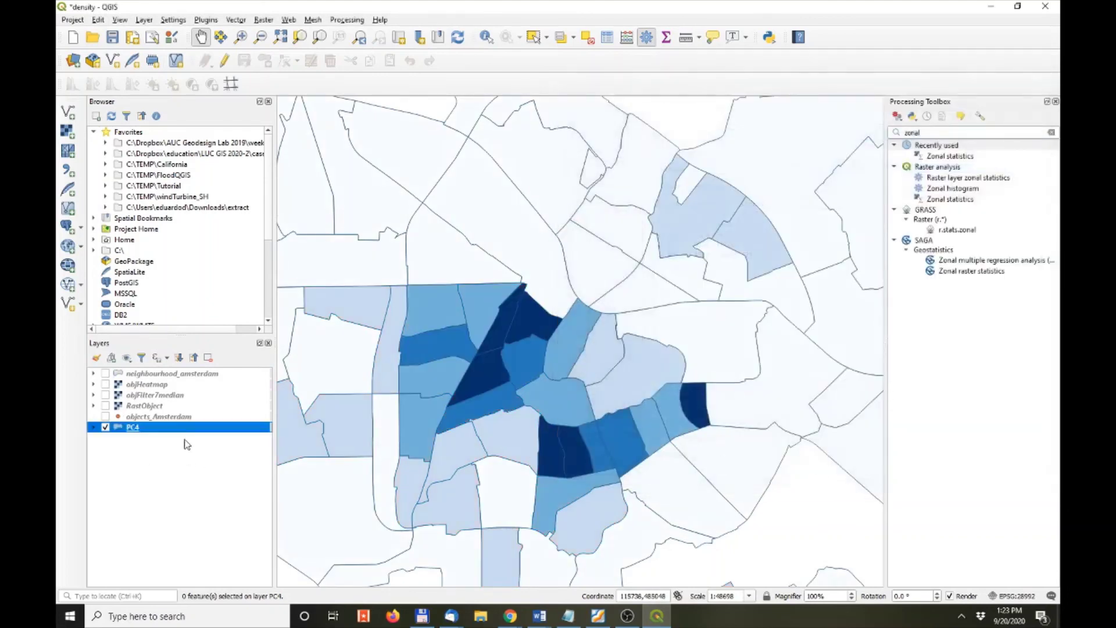
- Turn on the neighbourhood_amsterdam layer and set its graduated symbology value to the density field
{"action": "left_click", "coordinate": [106, 373]}
{"action": "left_click", "coordinate": [168, 375]}
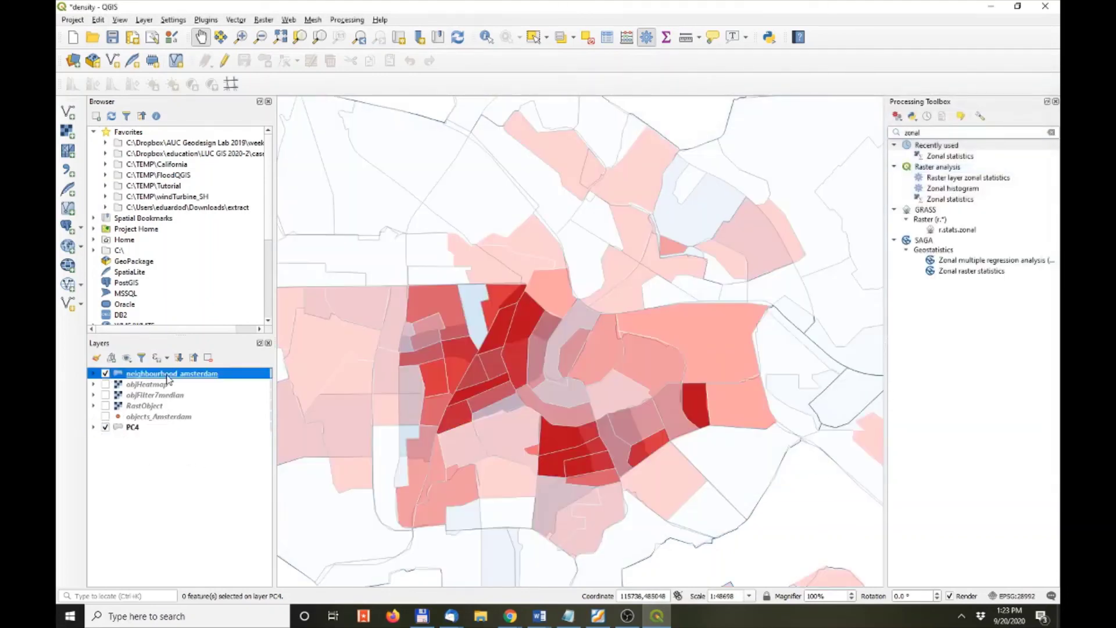
{"action": "double_click", "coordinate": [169, 375]}
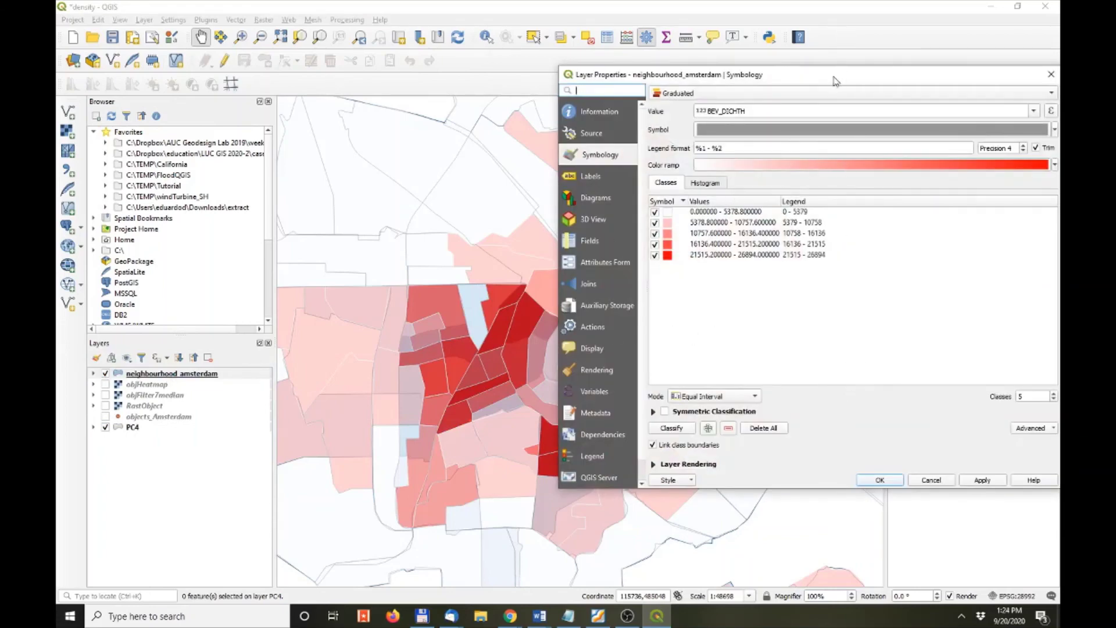
{"action": "left_click_drag", "start_coordinate": [838, 76], "coordinate": [700, 55]}
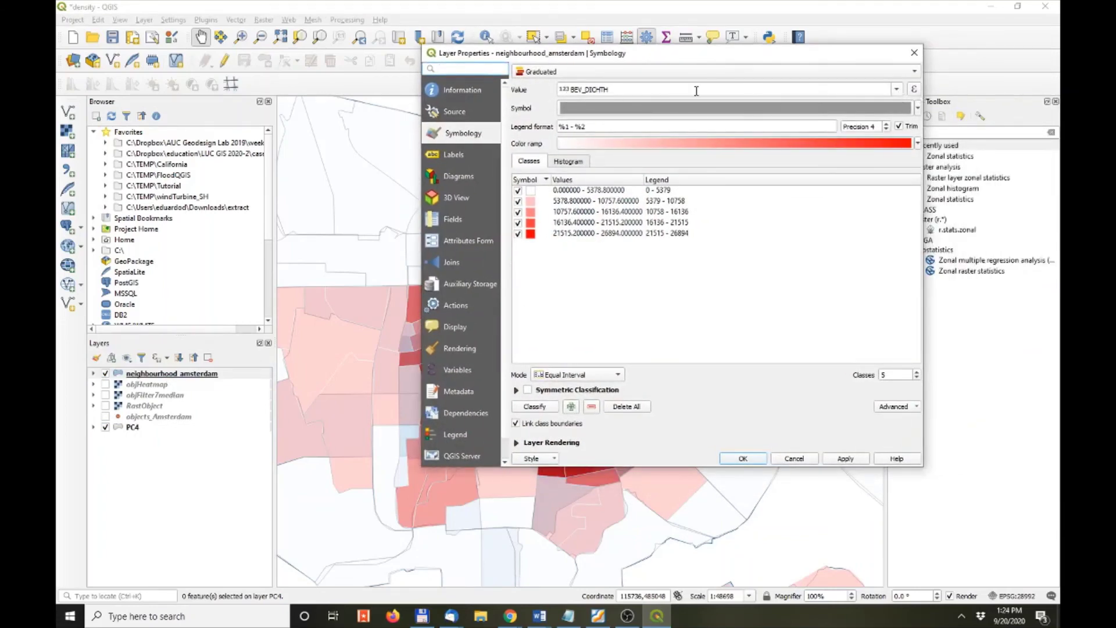
{"action": "left_click", "coordinate": [897, 89]}
{"action": "scroll", "coordinate": [605, 221], "scroll_direction": "down", "scroll_amount": 3}
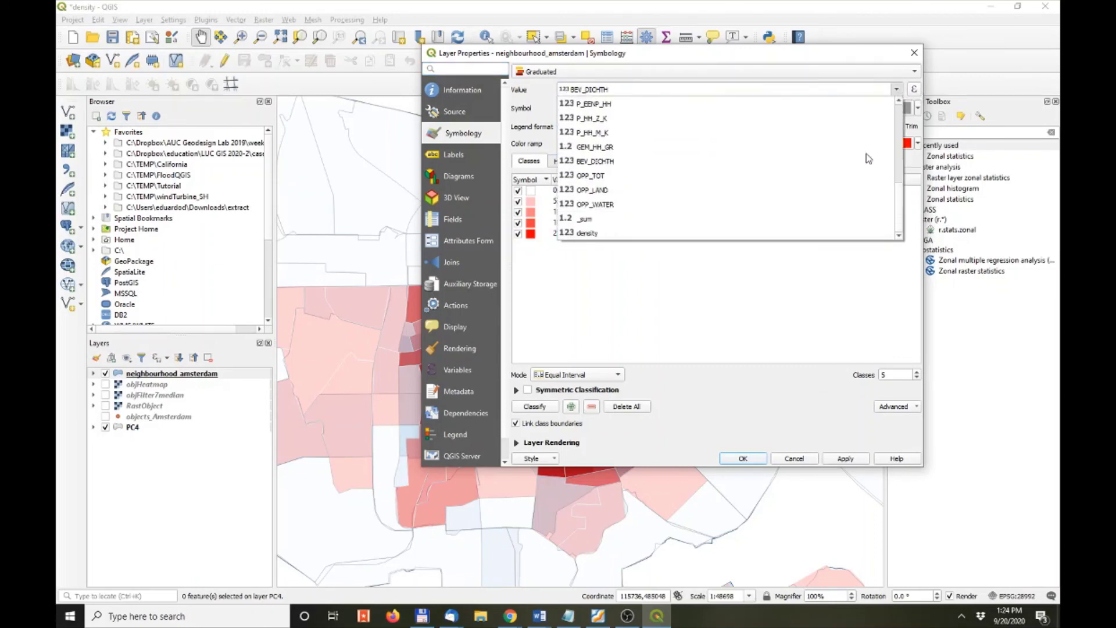
{"action": "left_click", "coordinate": [607, 234]}
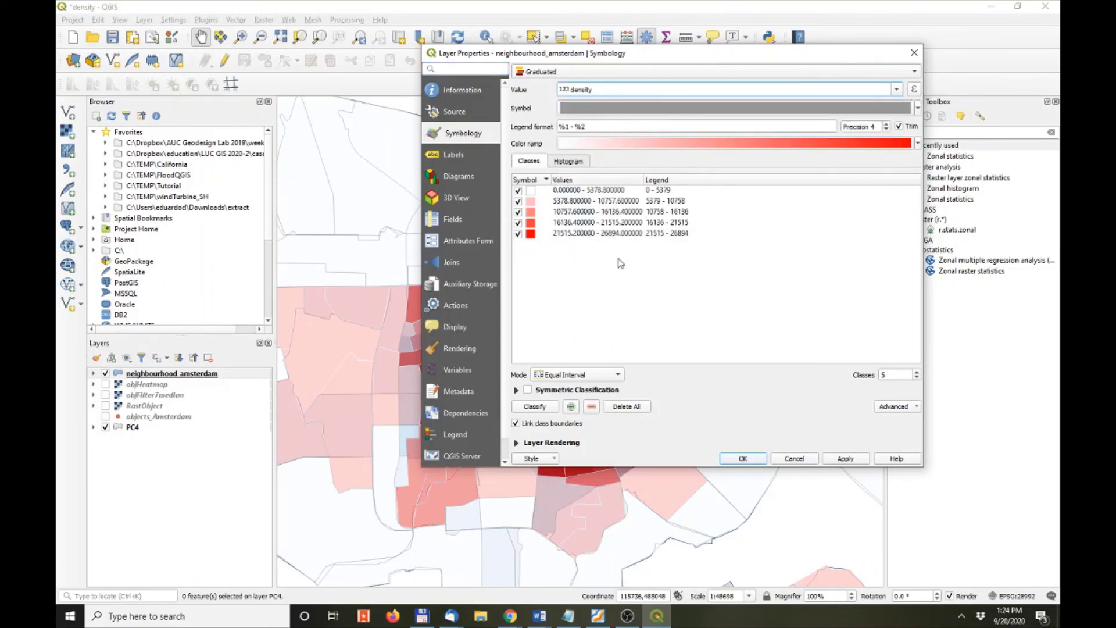
{"action": "left_click", "coordinate": [846, 459]}
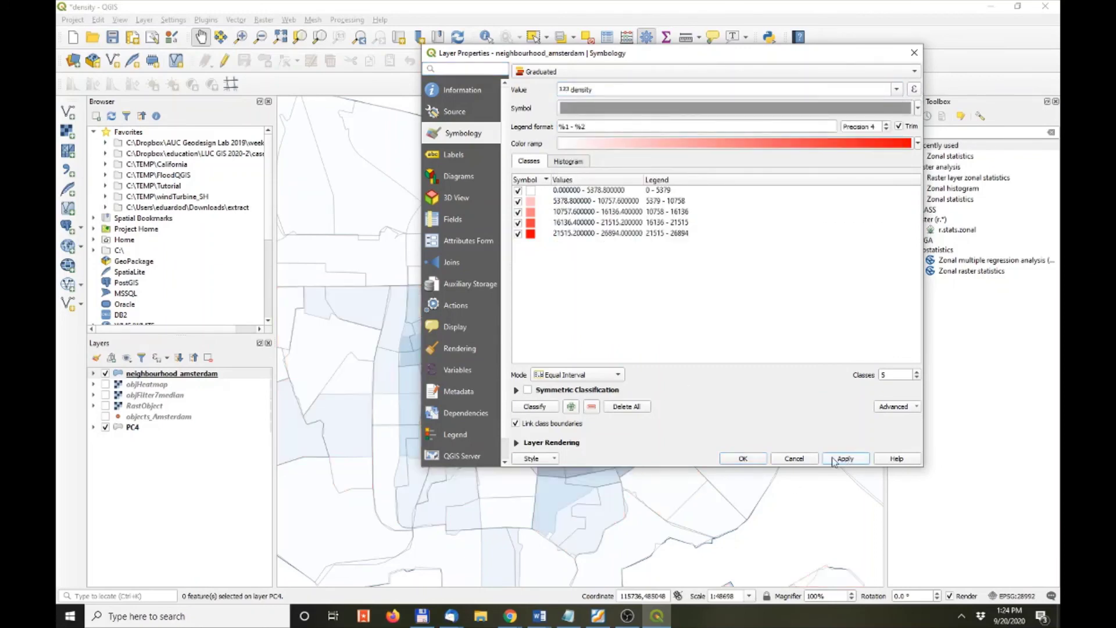
{"action": "left_click", "coordinate": [747, 461]}
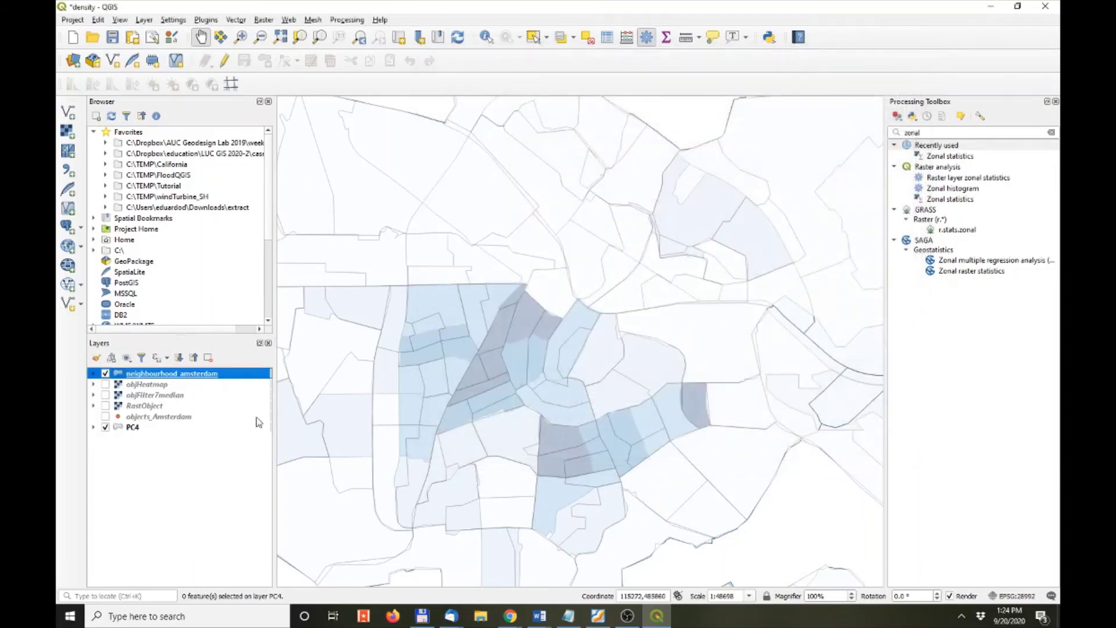
- Reclassify the neighbourhood_amsterdam density symbology into five Equal Interval classes
{"action": "double_click", "coordinate": [204, 375]}
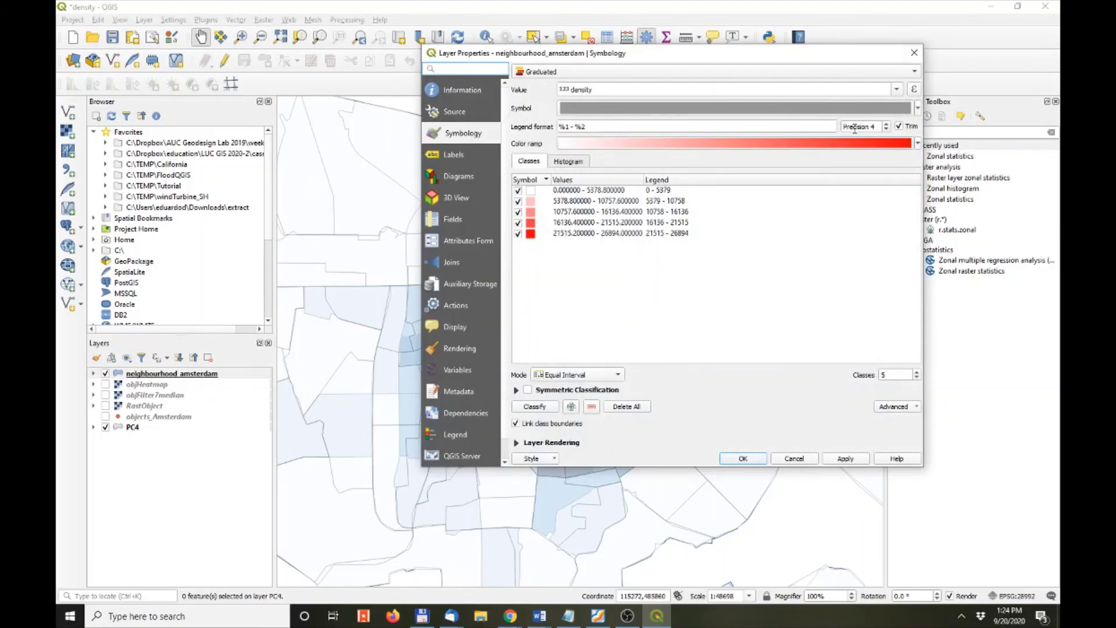
{"action": "left_click", "coordinate": [547, 407]}
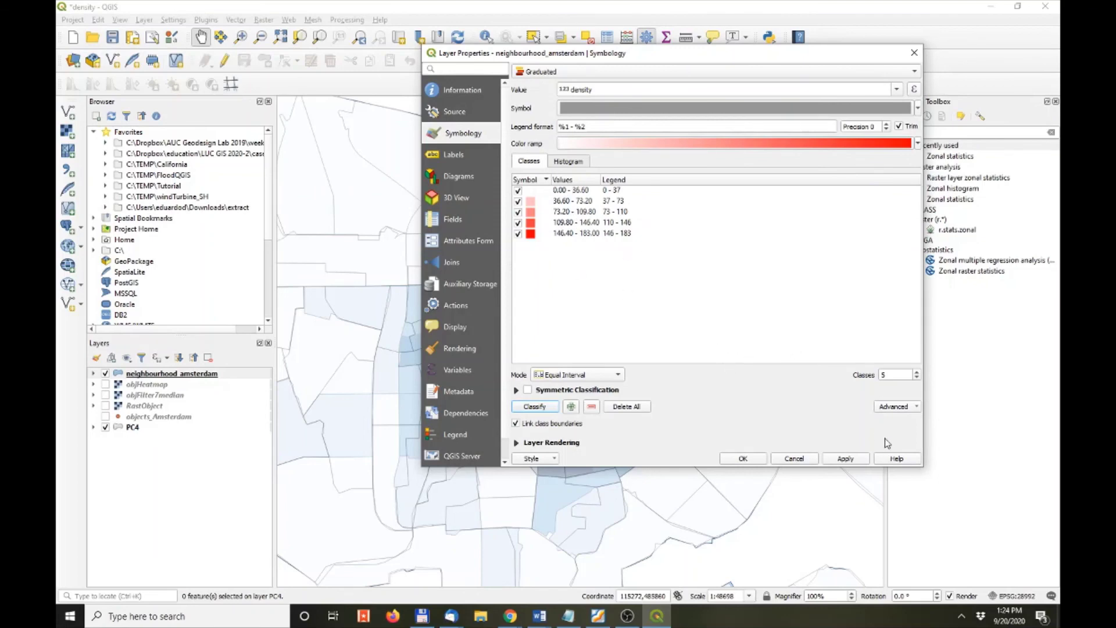
{"action": "left_click", "coordinate": [846, 459]}
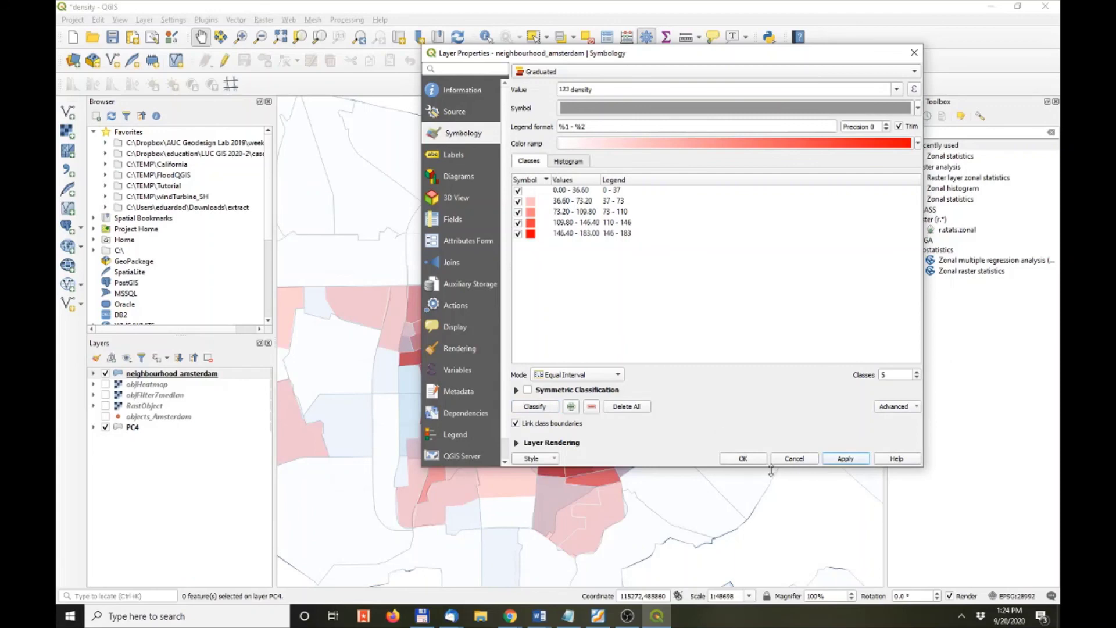
{"action": "left_click", "coordinate": [743, 458]}
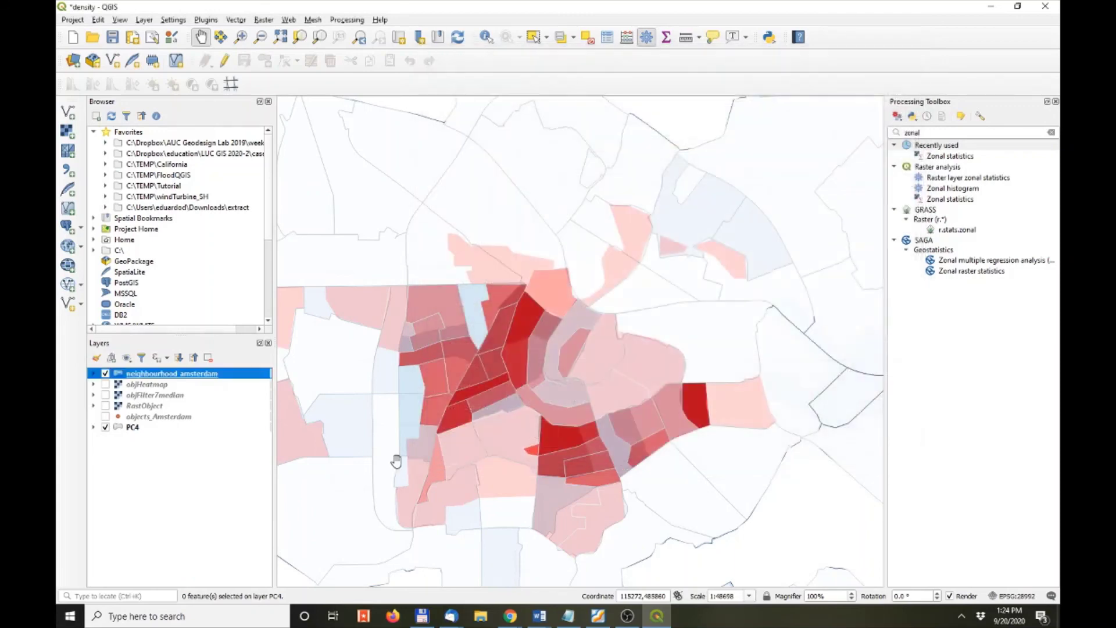
- Compare the neighbourhood and PC4 density maps by alternately hiding and showing the two layers, ending with both visible
{"action": "left_click", "coordinate": [105, 429]}
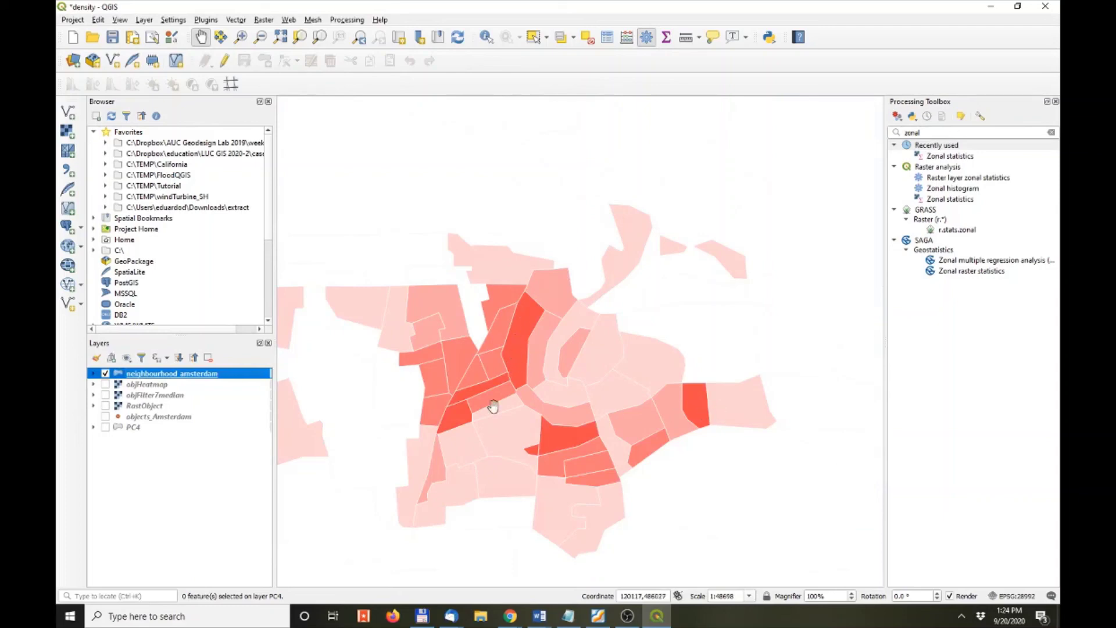
{"action": "left_click", "coordinate": [105, 428]}
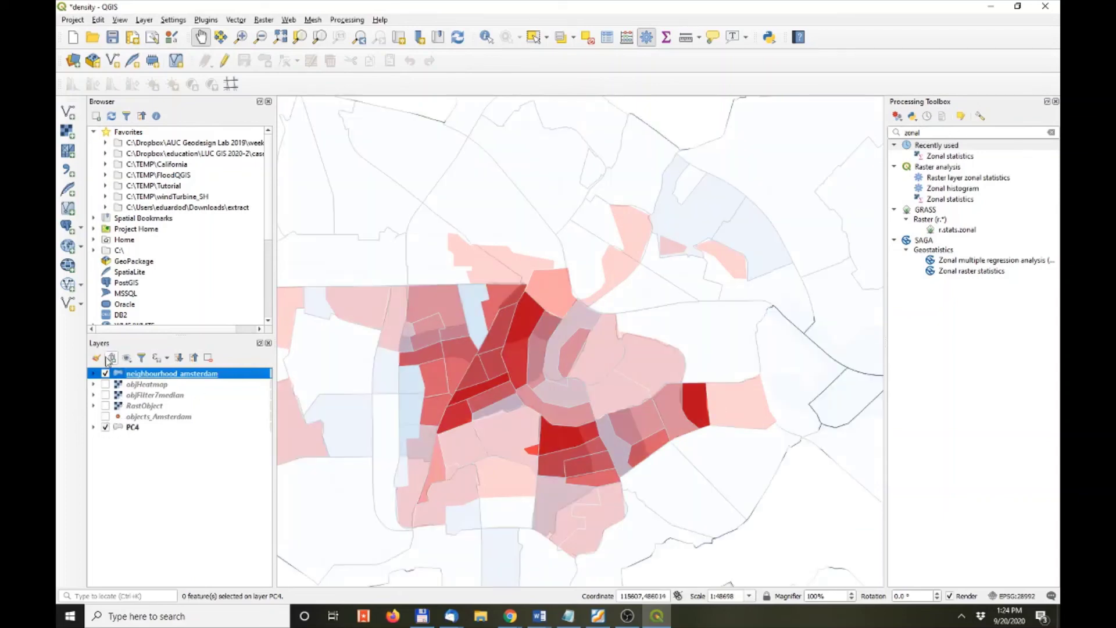
{"action": "left_click", "coordinate": [105, 373]}
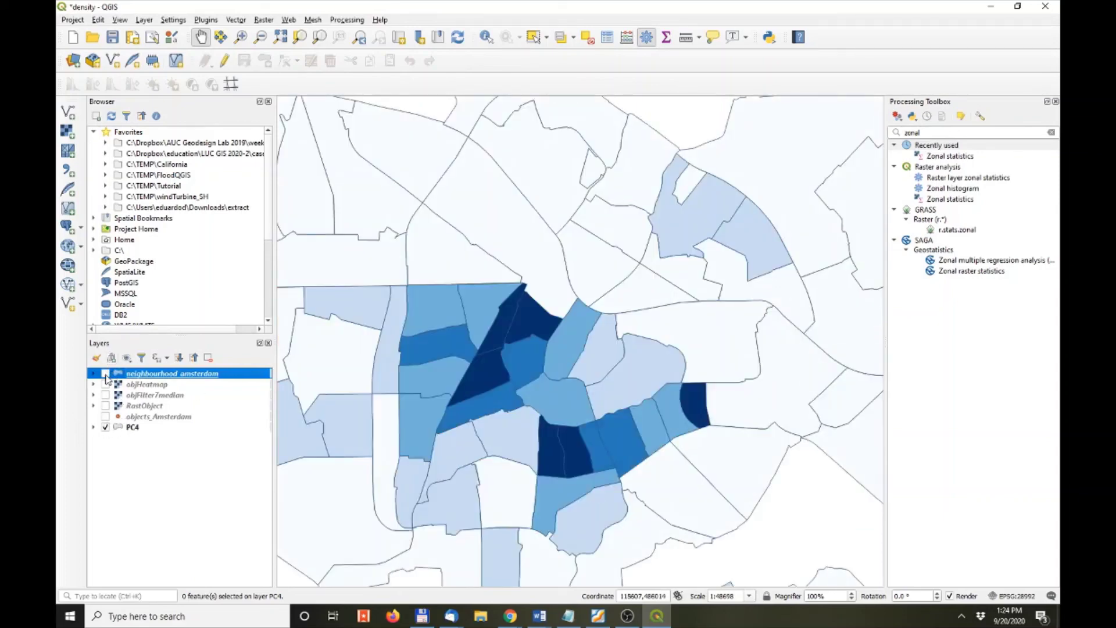
{"action": "left_click", "coordinate": [105, 374]}
{"action": "left_click", "coordinate": [106, 428]}
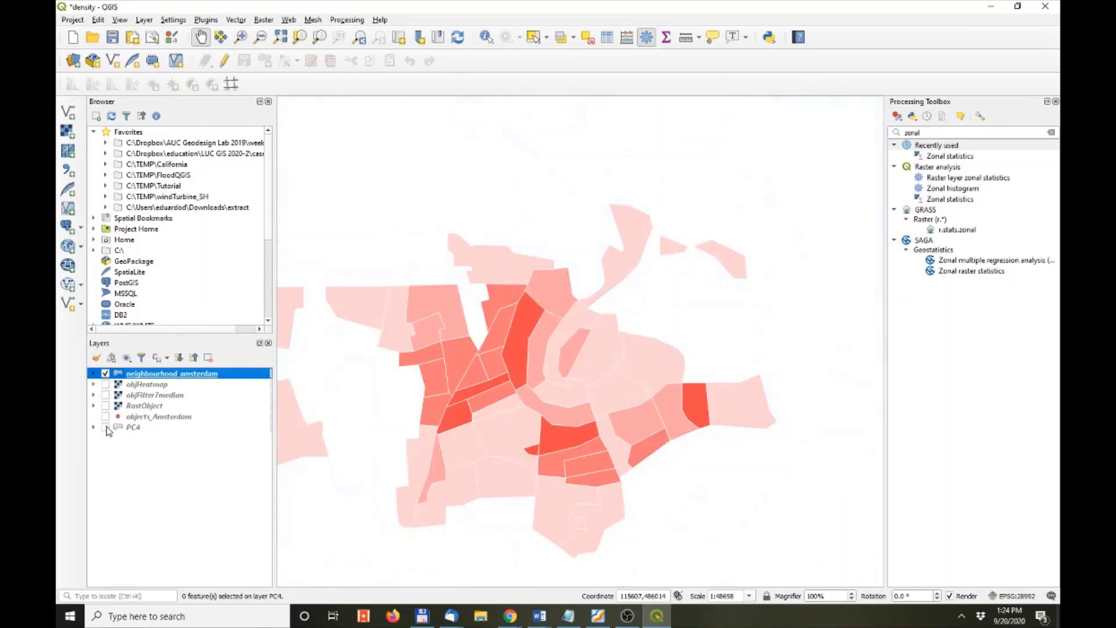
{"action": "left_click", "coordinate": [106, 373]}
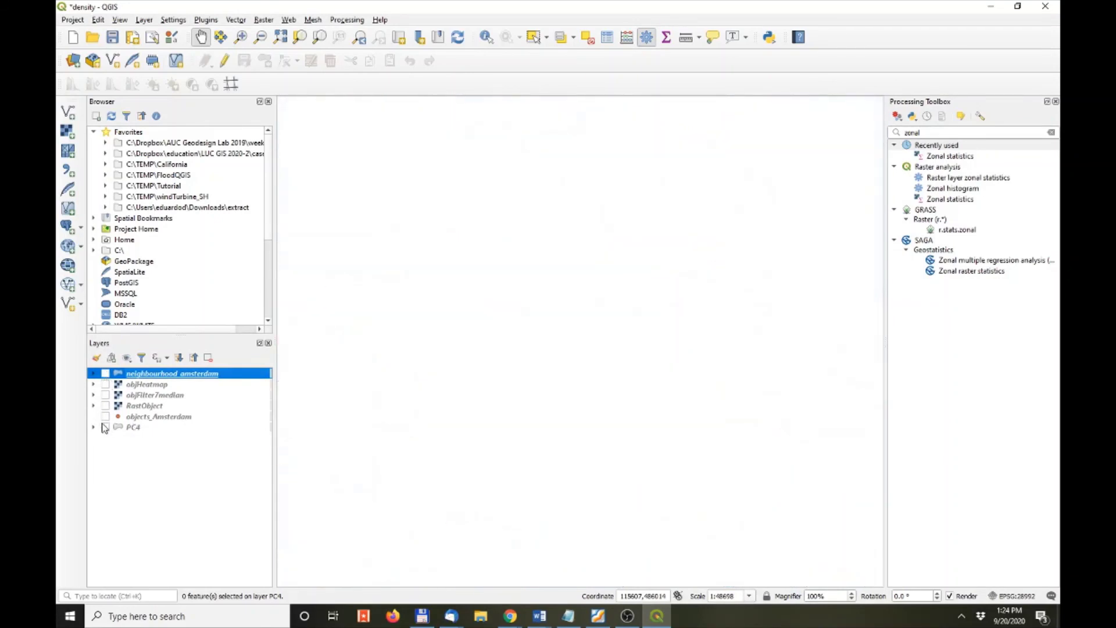
{"action": "left_click", "coordinate": [106, 428]}
{"action": "left_click", "coordinate": [105, 374]}
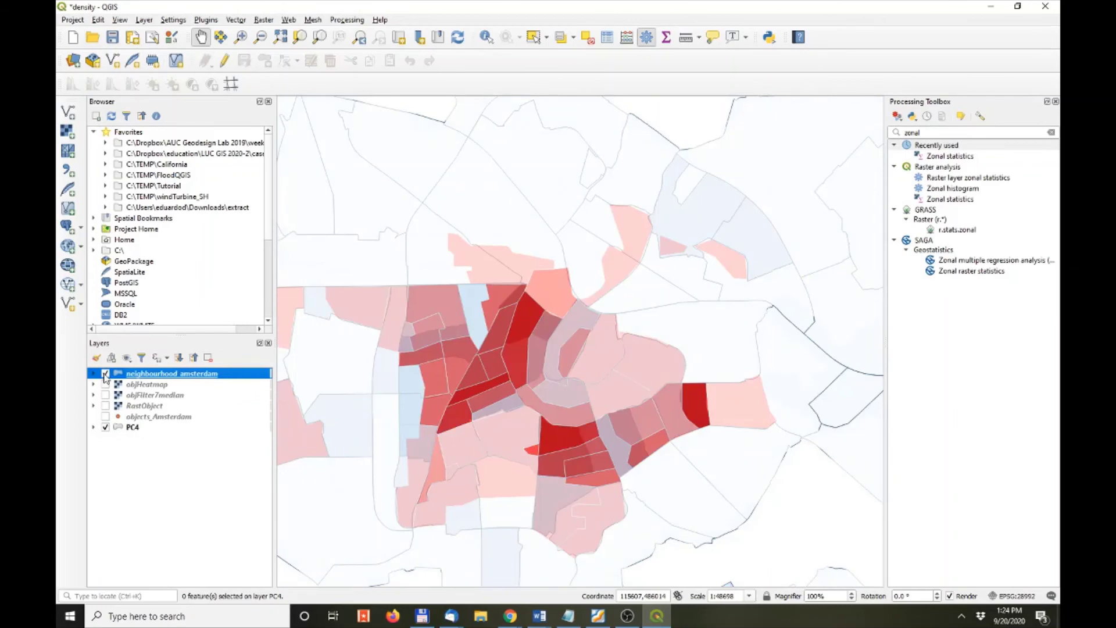